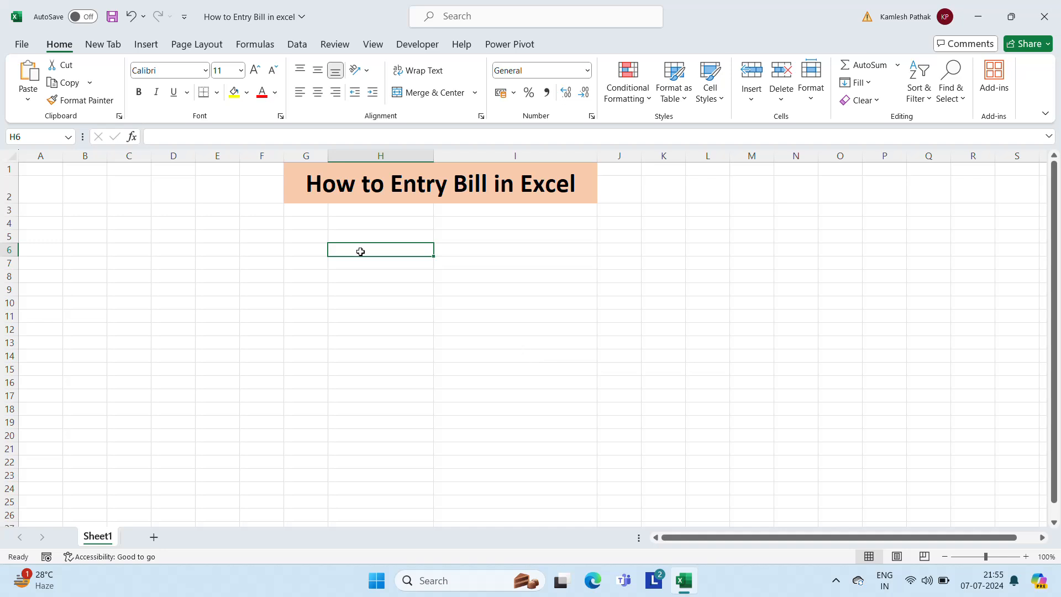
Enter the label 'From' in cell D5
click(217, 238)
key(Left)
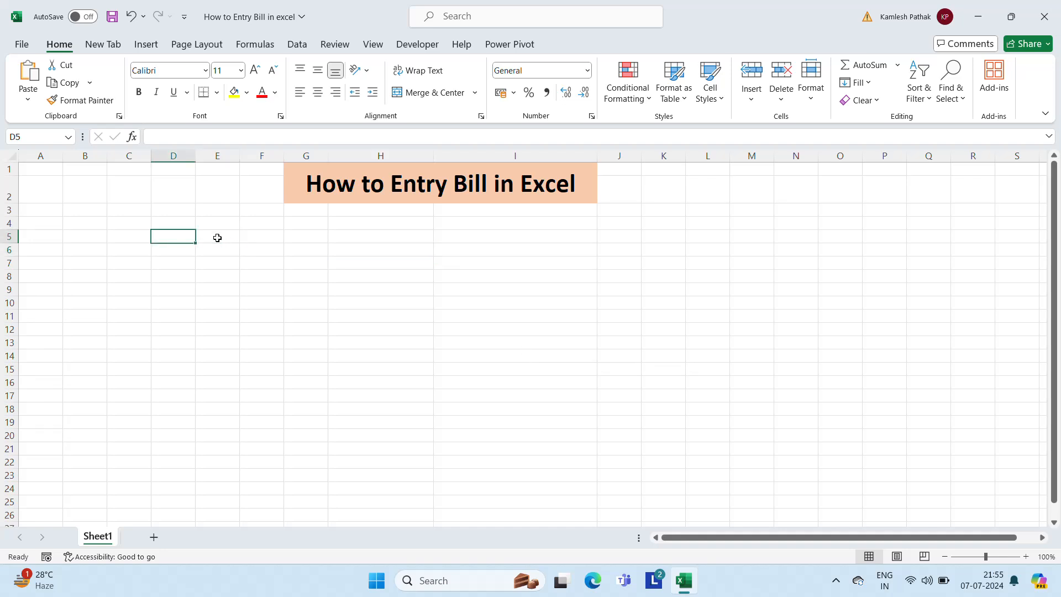
key(Left)
key(Right)
text(F)
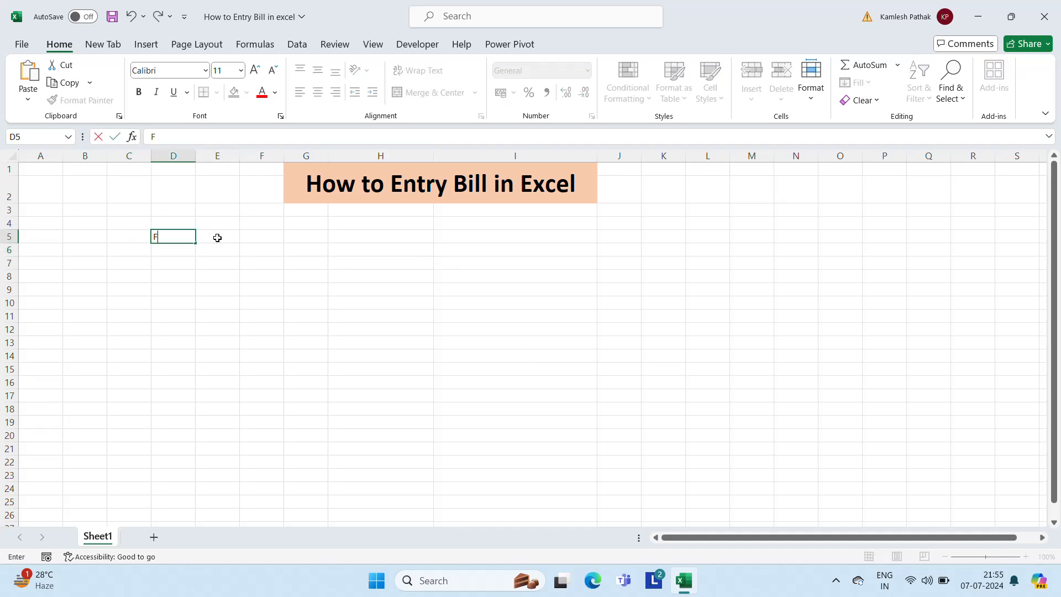
text(rom)
key(Return)
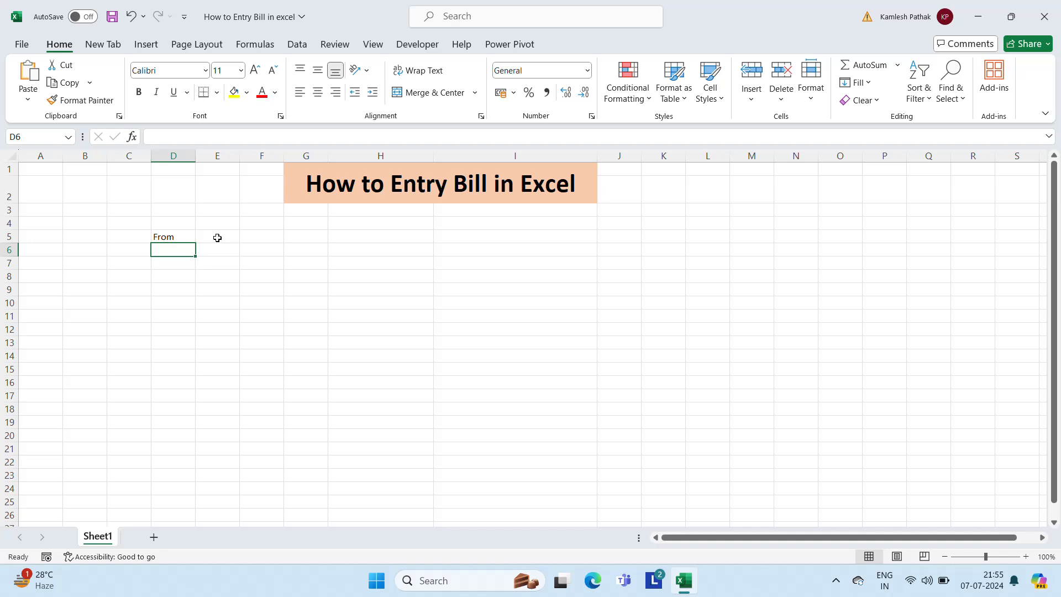
Enter the sender's company name in cell D7
key(Up)
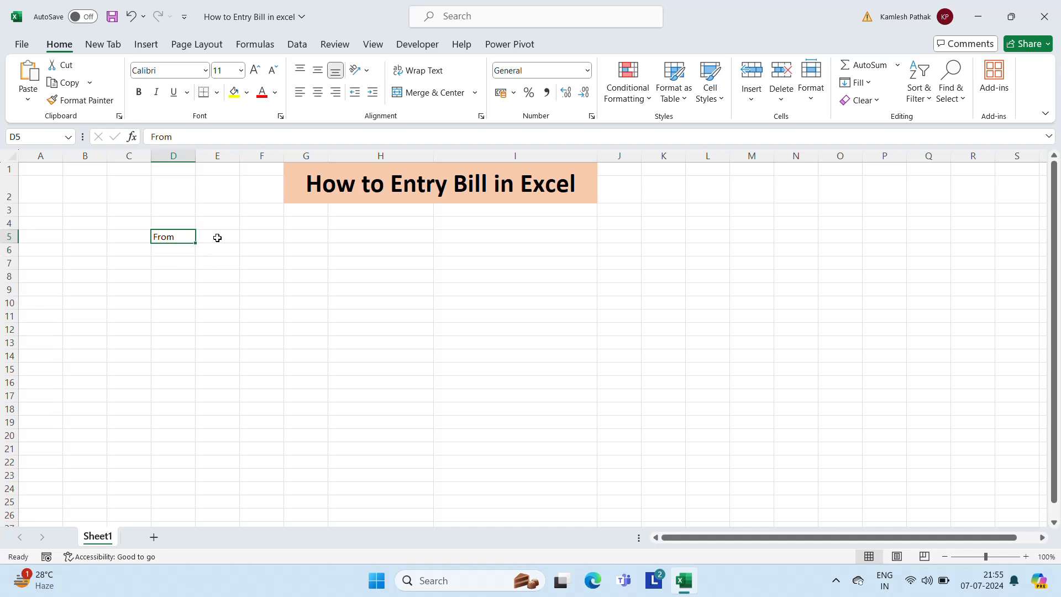
click(177, 268)
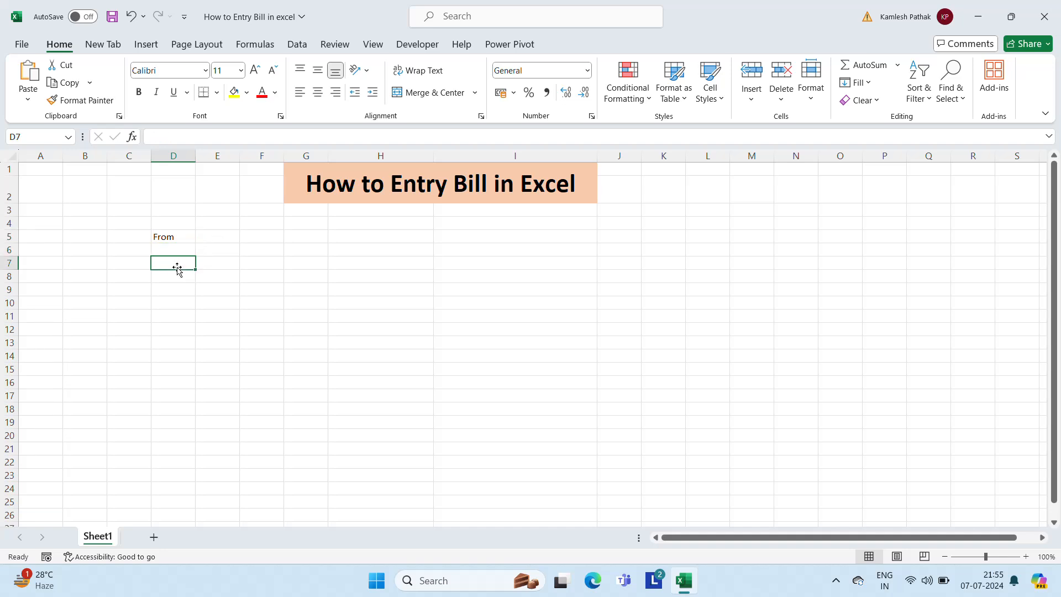
text(Rama)
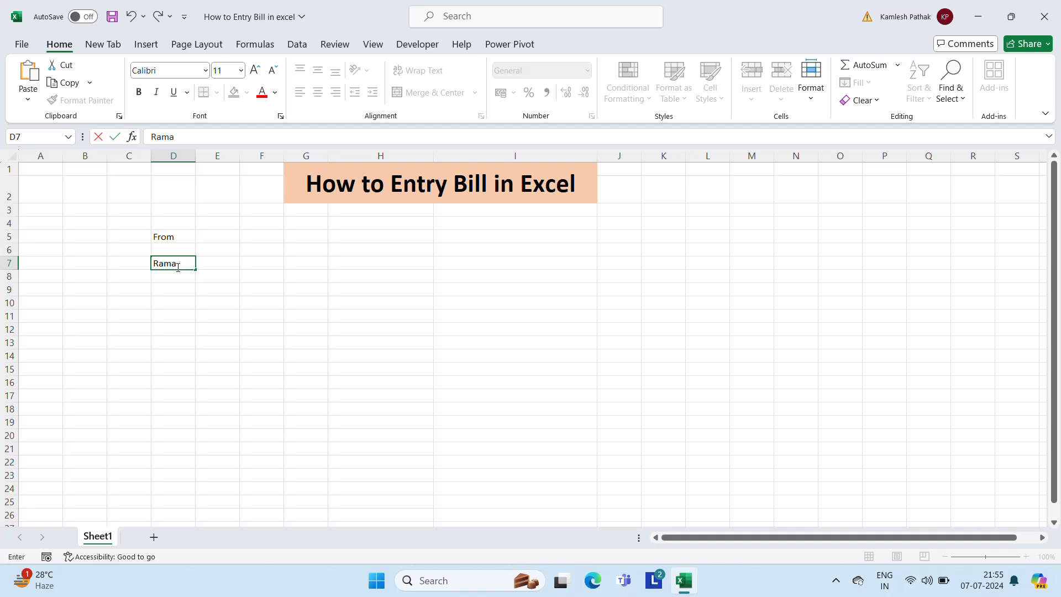
text( & Cp.)
key(Return)
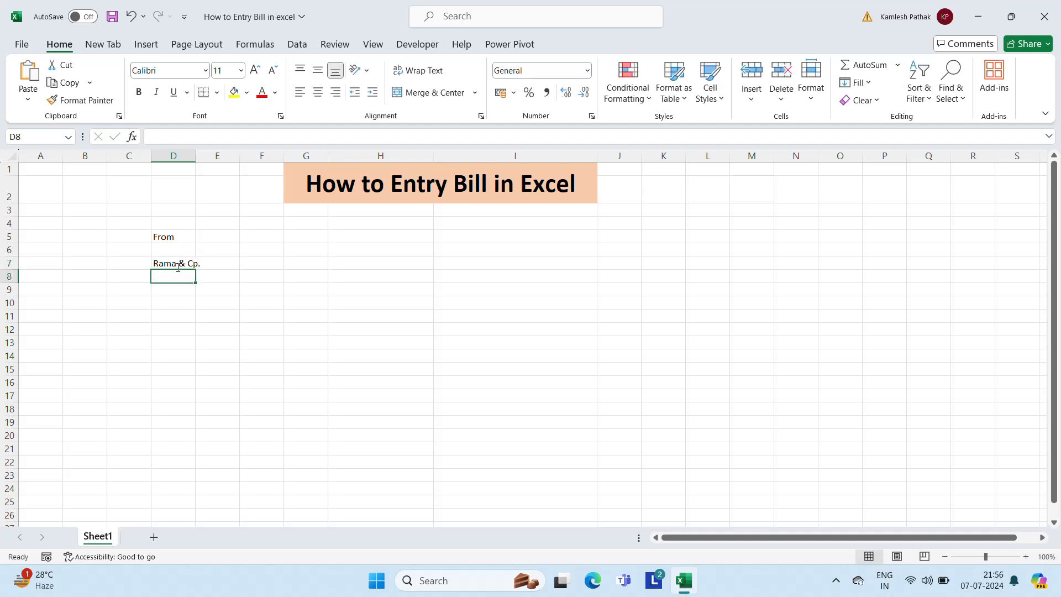
Widen column D and correct the company name in D7 so it ends in 'Co.'
drag(194, 154, 220, 154)
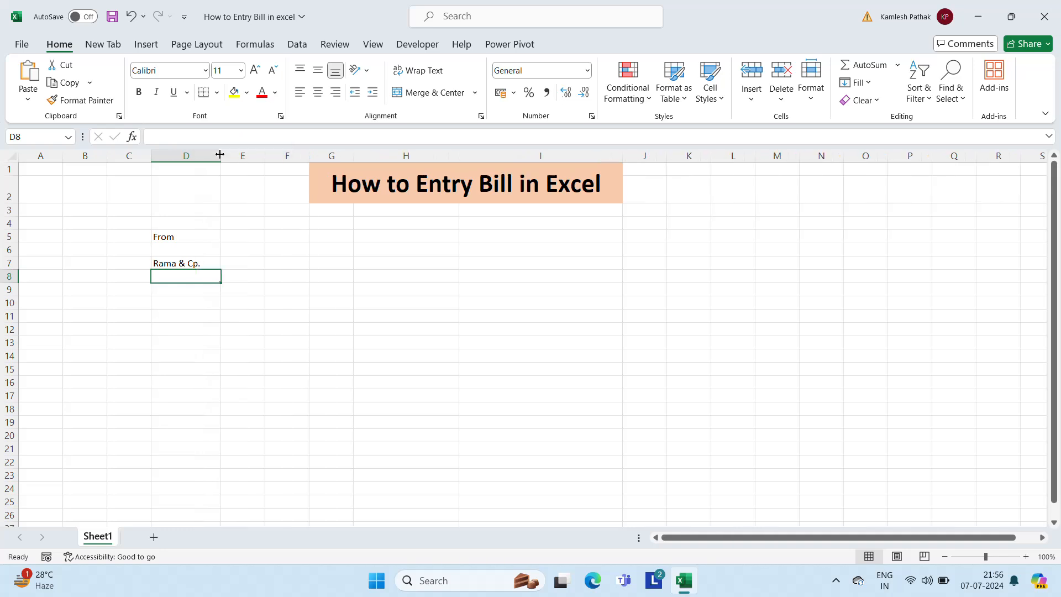
click(263, 263)
key(Left)
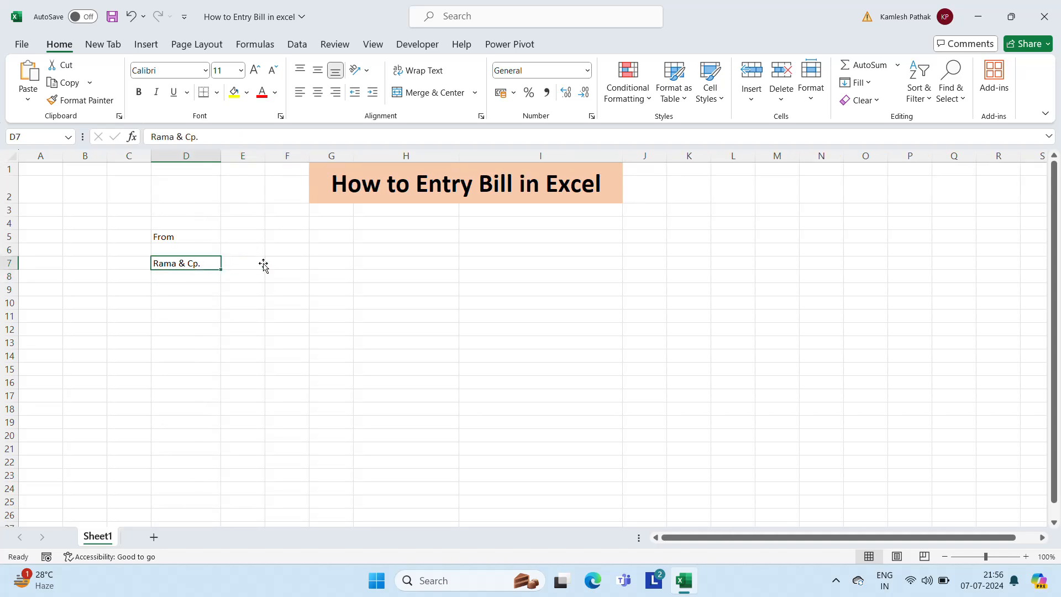
key(F2)
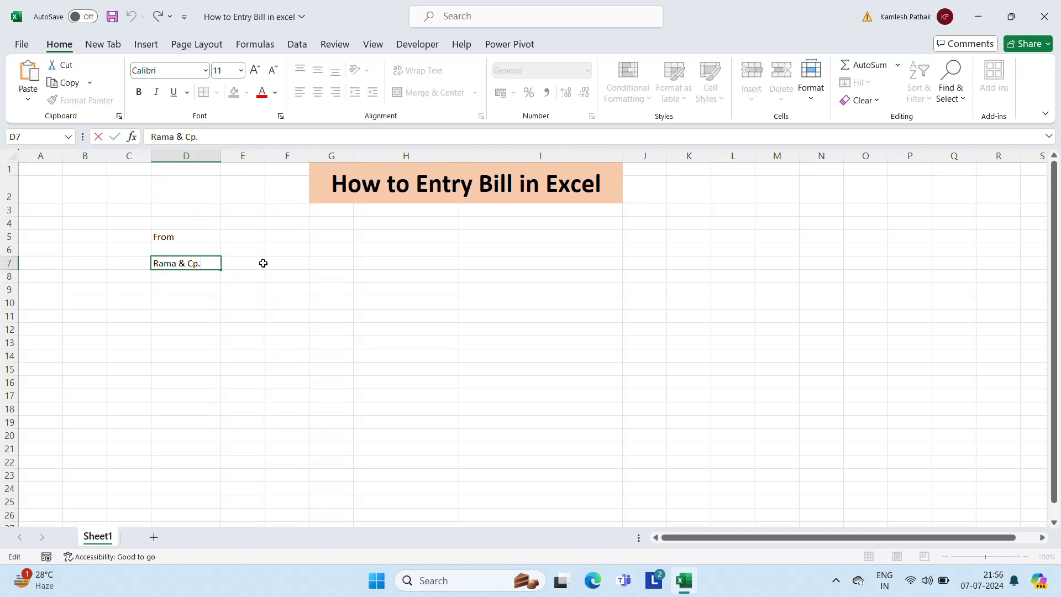
key(shift+Right)
key(Delete)
text(o)
key(Return)
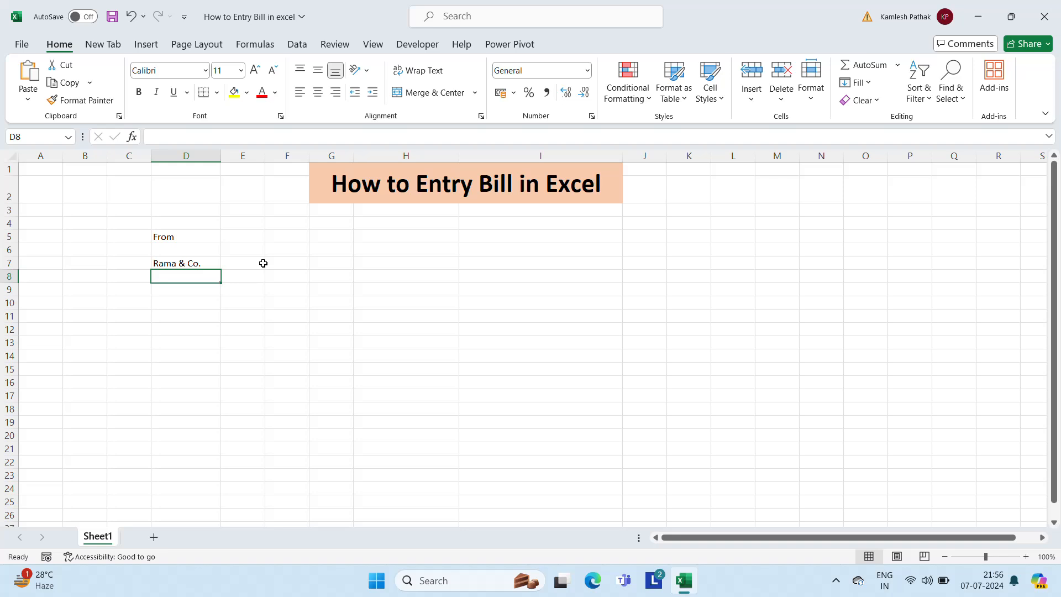
Enter the sender's street and city in D8 and the pincode line in D9
key(Down)
key(Up)
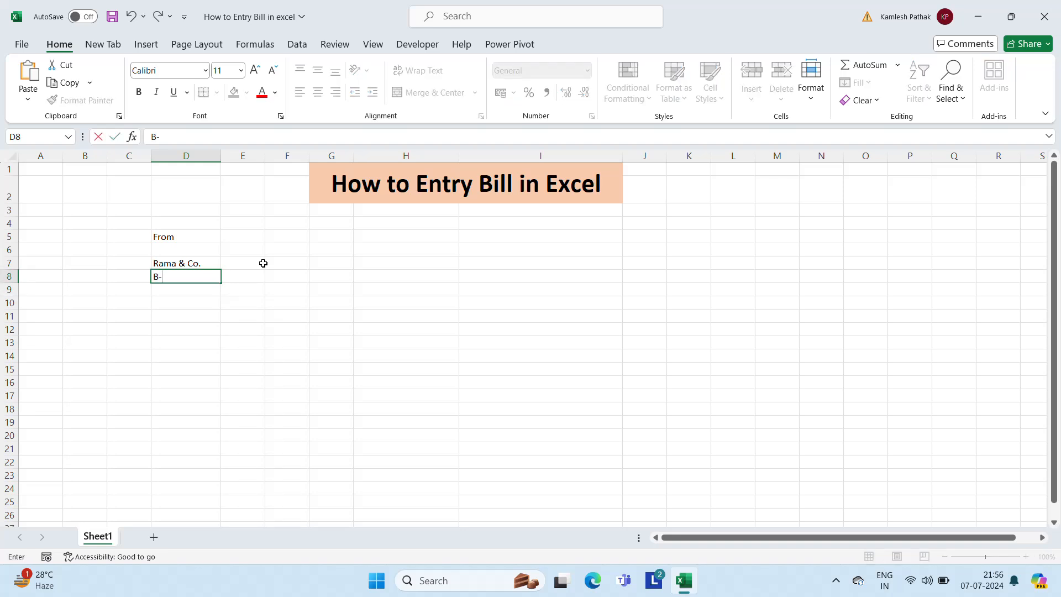
key(Return)
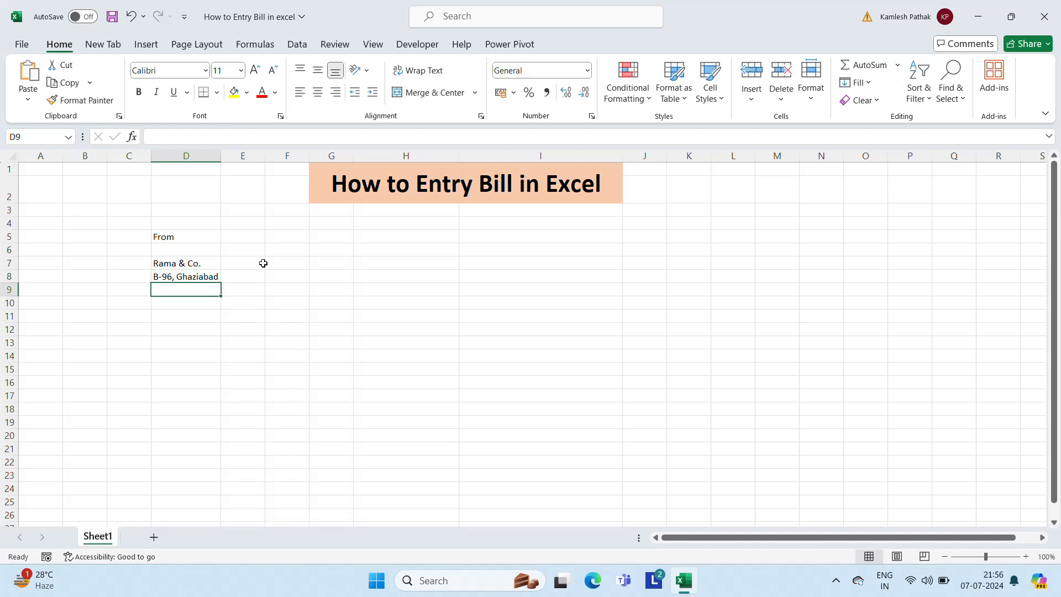
text(Pincode)
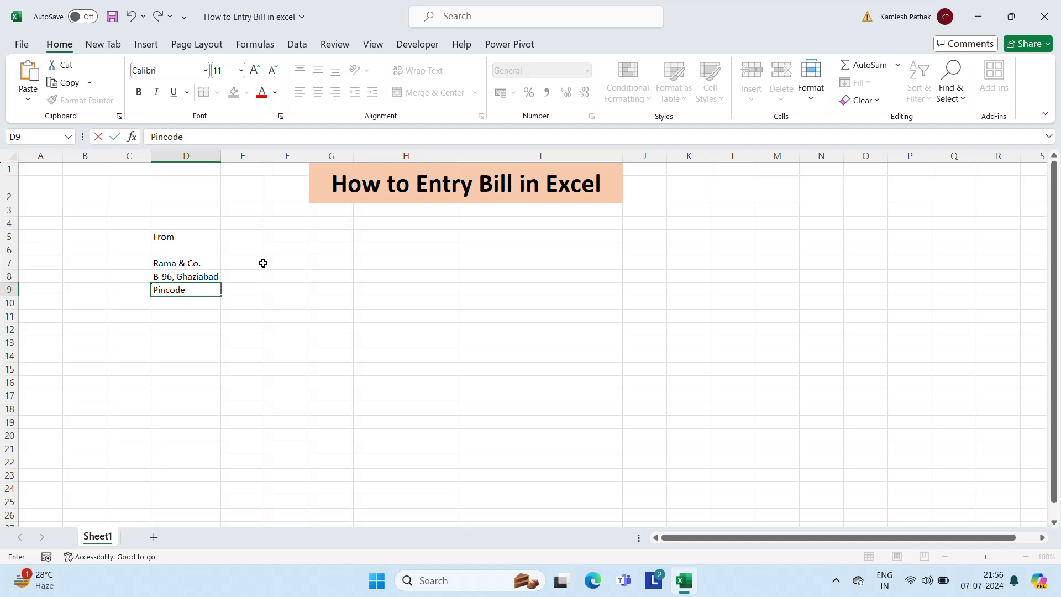
text(- 201305)
key(Return)
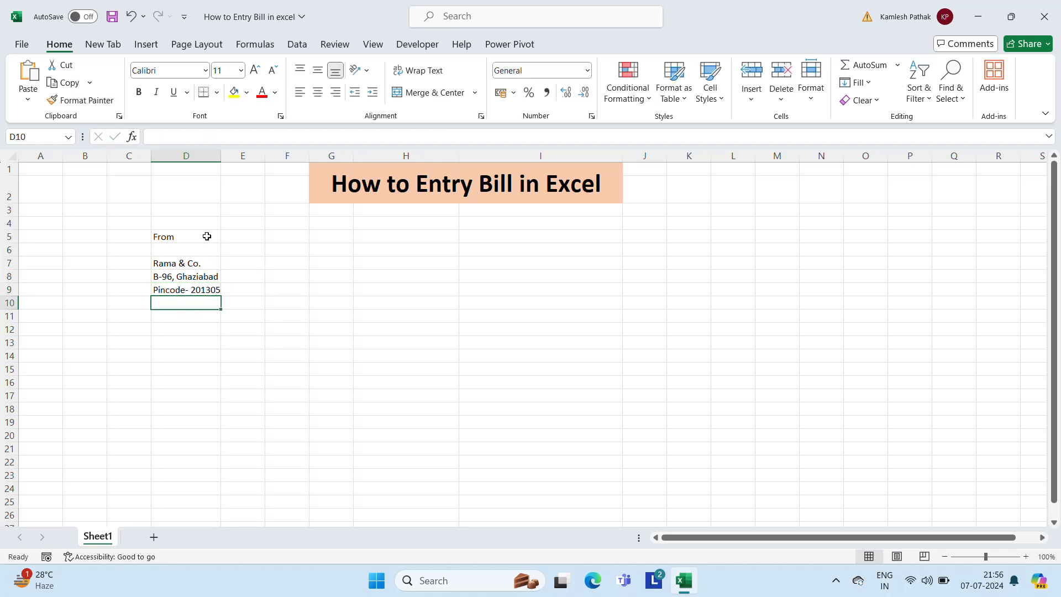
Widen column D further to fit the sender details
drag(221, 156, 247, 149)
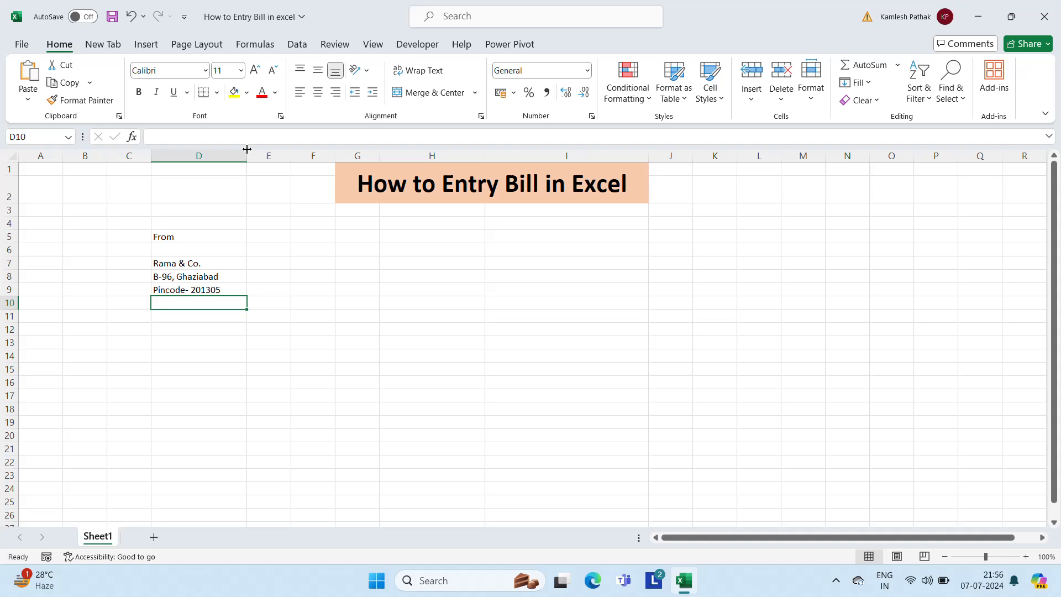
click(259, 238)
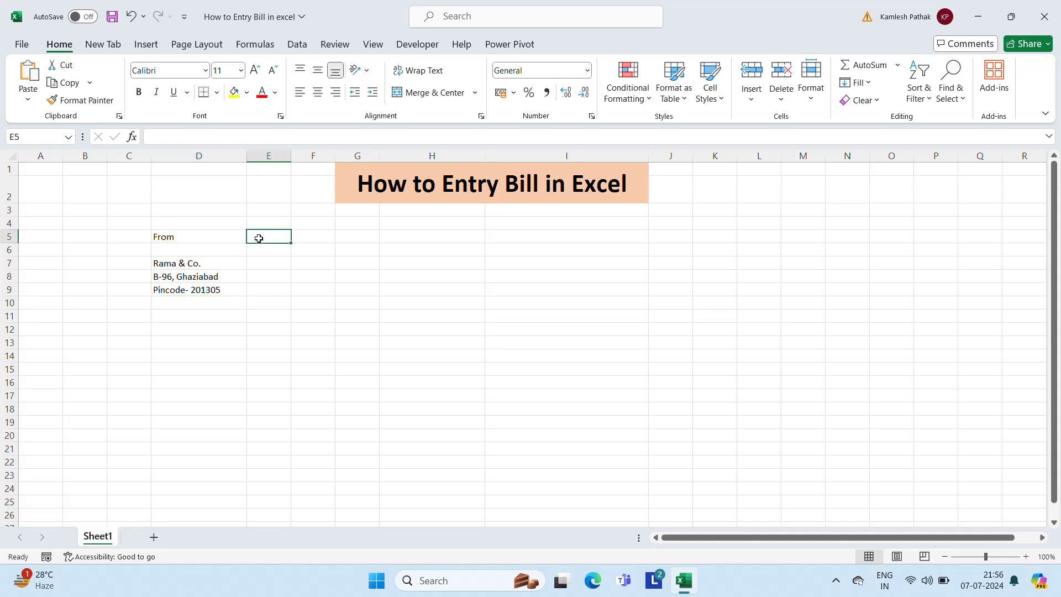
key(Left)
key(Down)
key(Down)
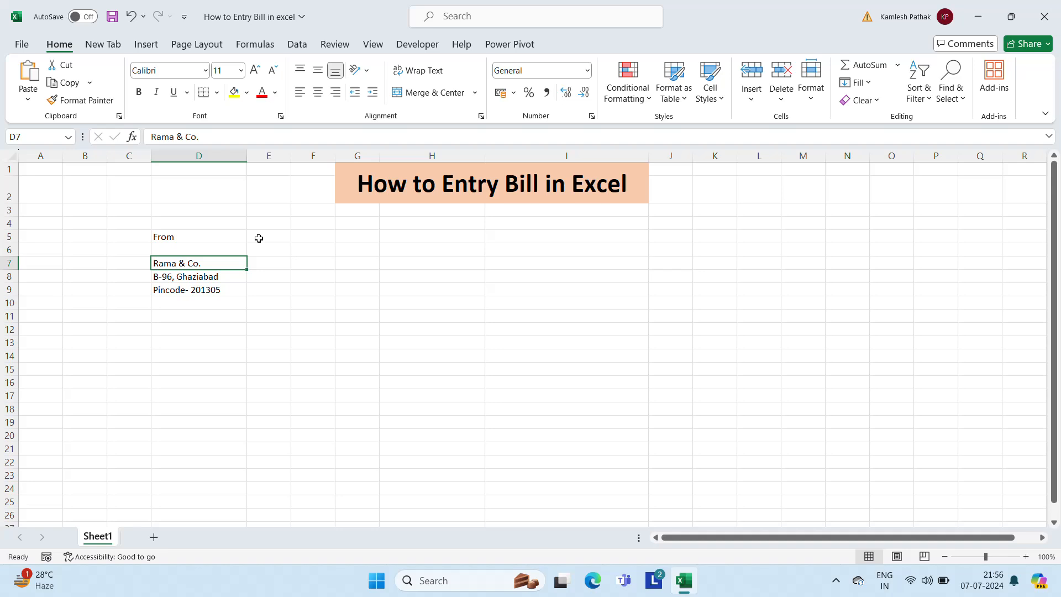
Enter the label 'invoice' and move it from I5 into cell H5
key(Up)
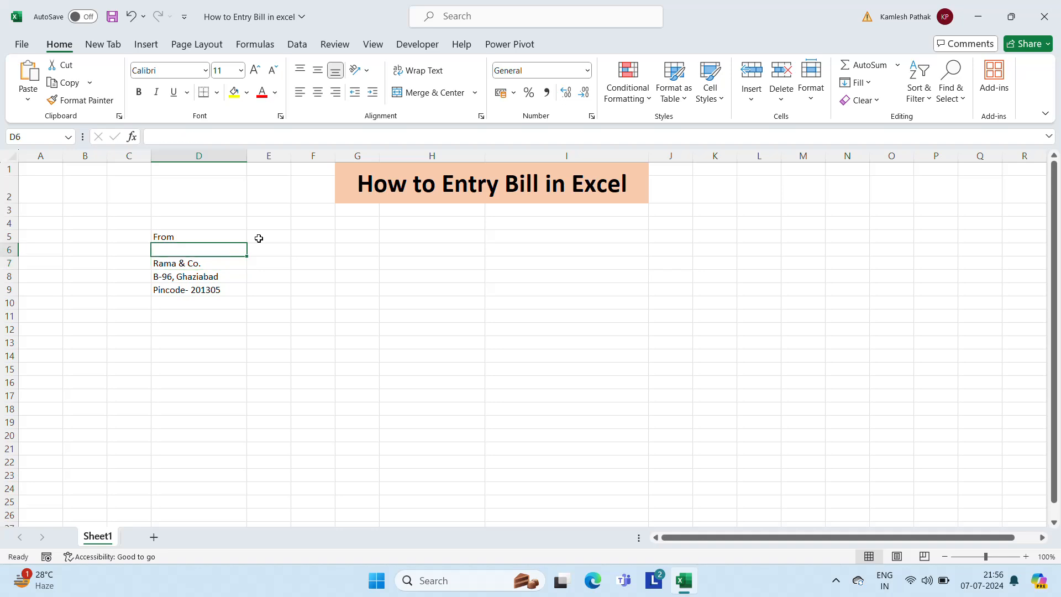
key(Right)
key(Right)
key(Up)
key(Up)
key(Right)
key(Right)
key(Down)
key(Down)
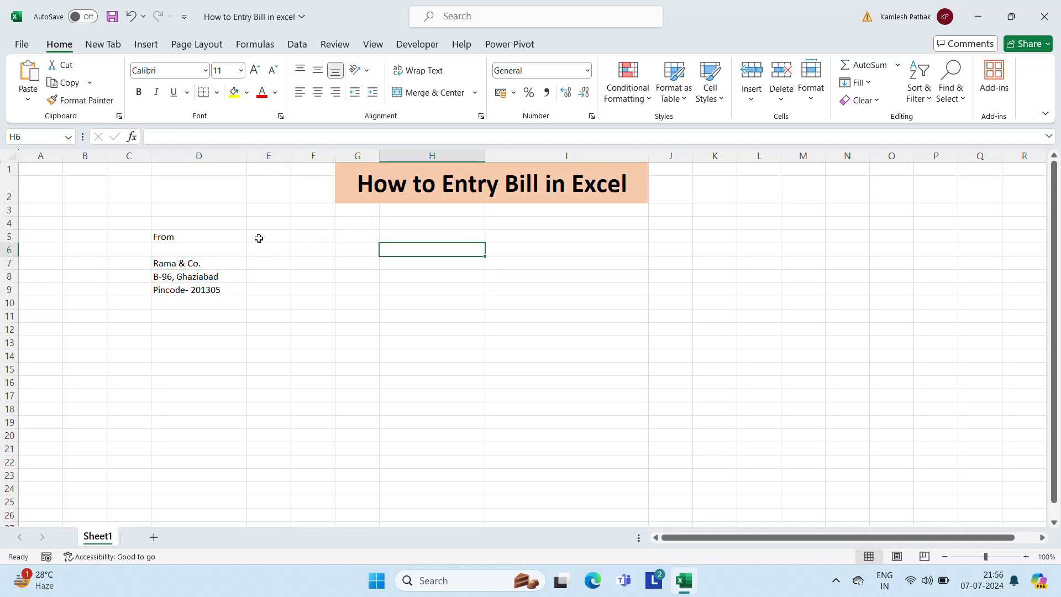
key(Right)
key(Up)
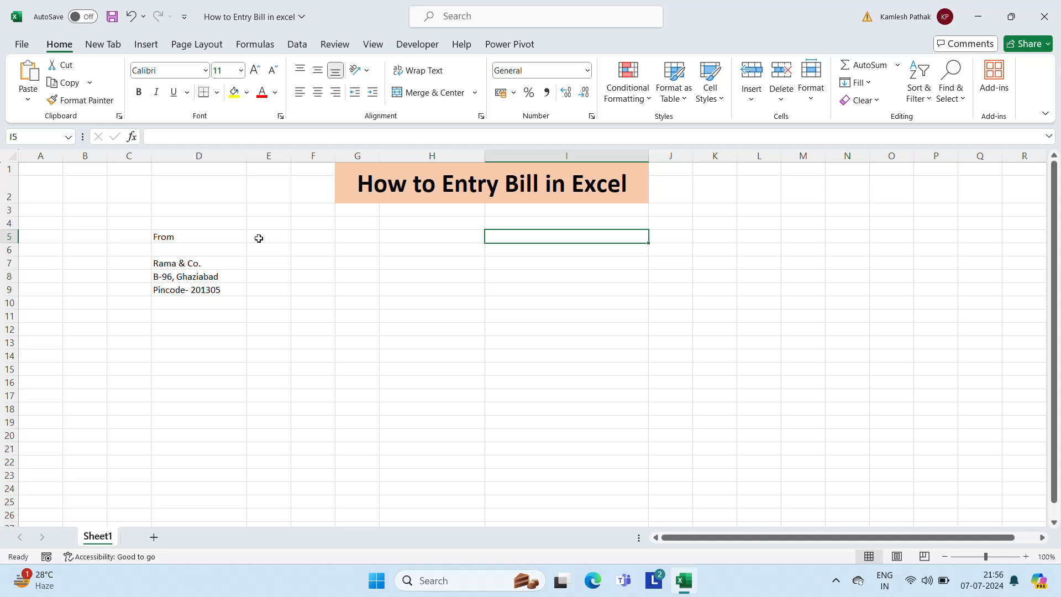
text(i)
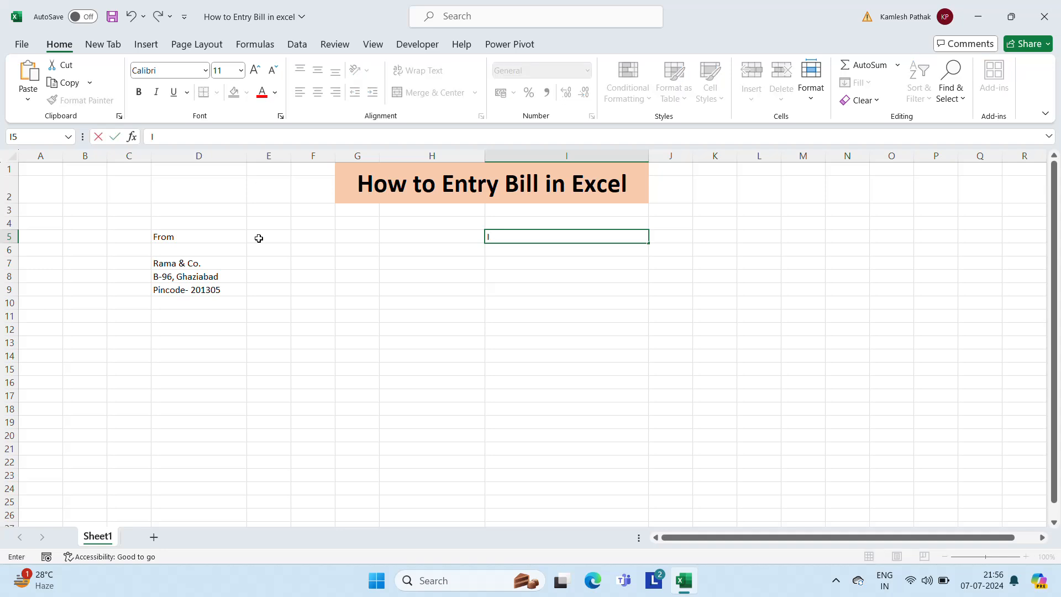
text(nvoice)
key(Return)
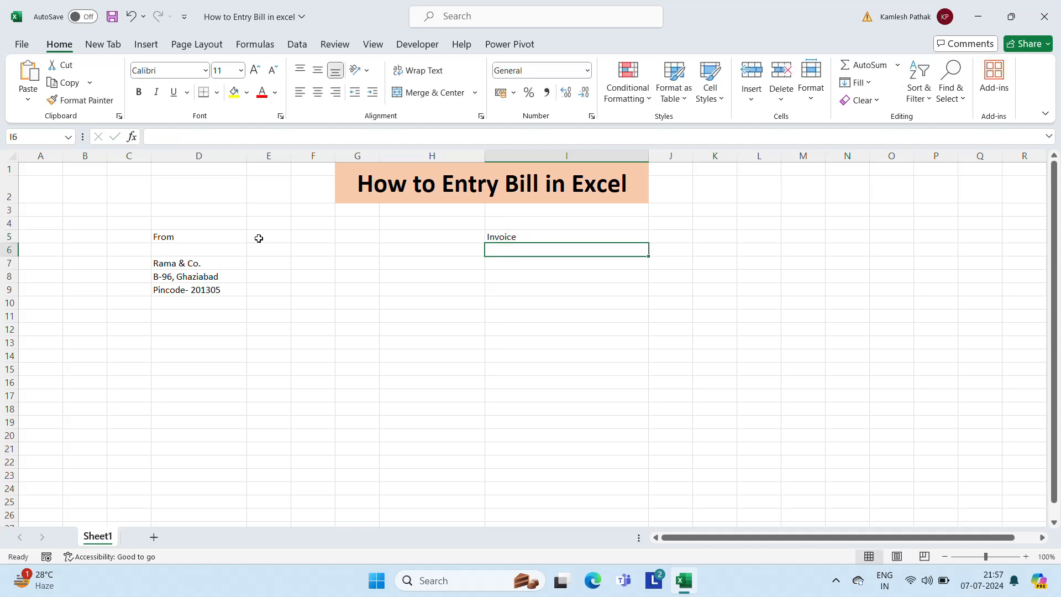
key(Up)
key(Left)
key(Right)
key(ctrl+x)
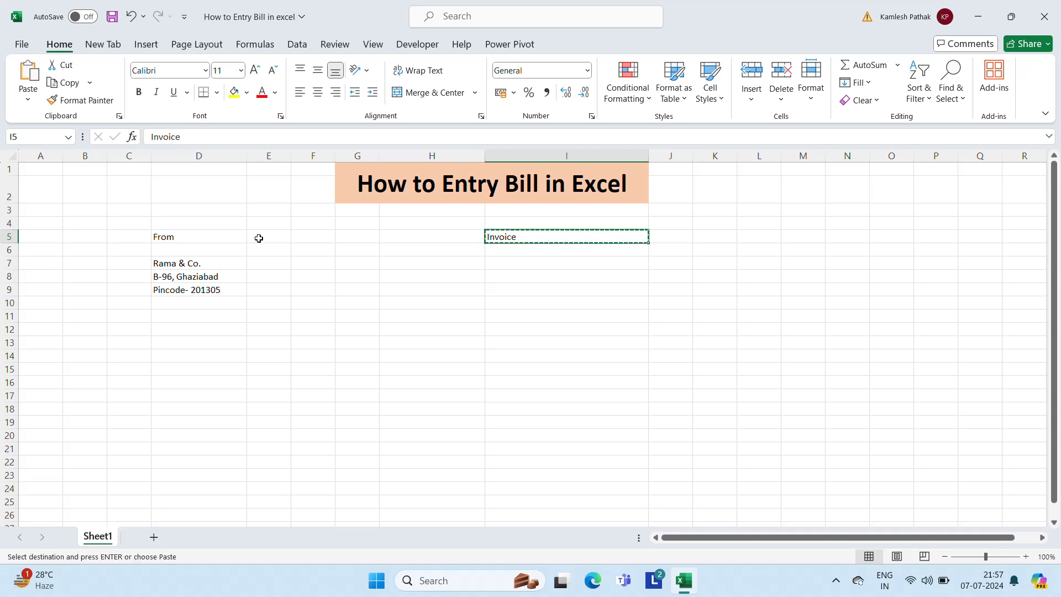
key(Left)
key(ctrl+v)
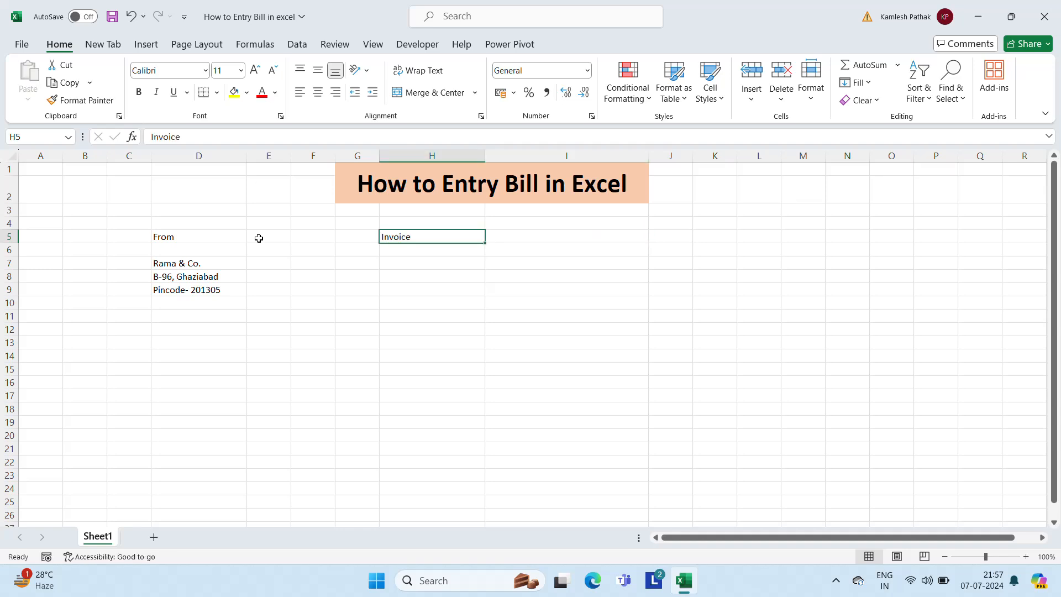
Copy the label to H6 as 'Invoice Date' and add 'P.O.' in H7
key(Right)
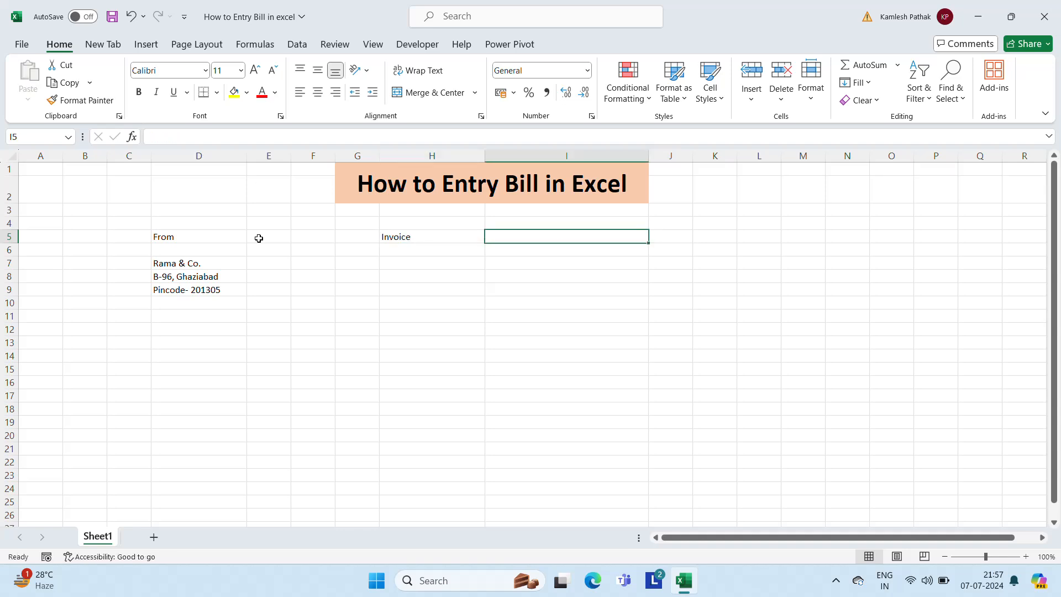
key(Left)
key(Down)
key(Up)
key(ctrl+c)
key(Down)
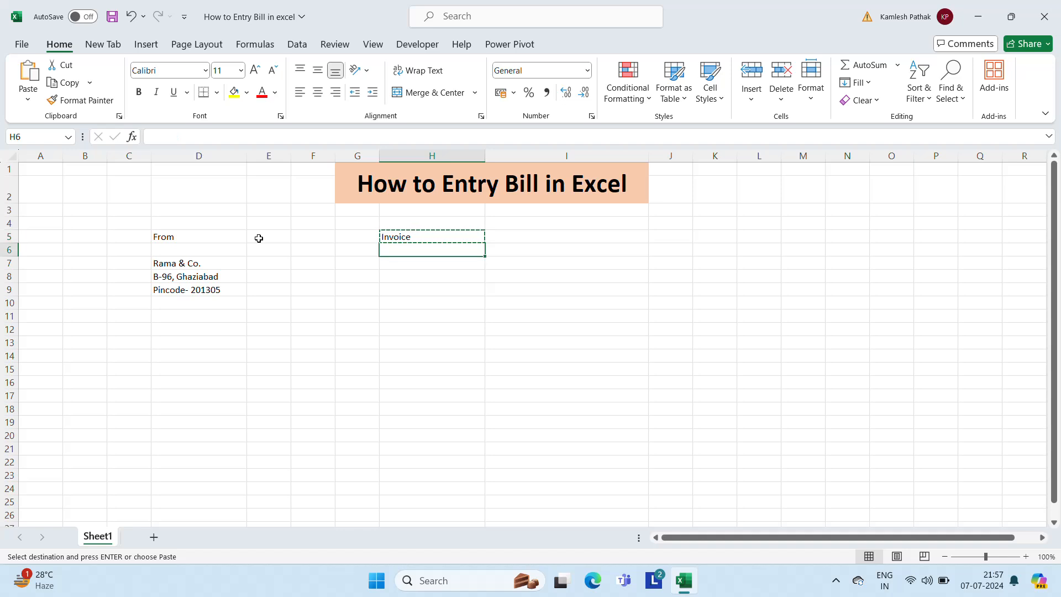
key(ctrl+v)
key(Escape)
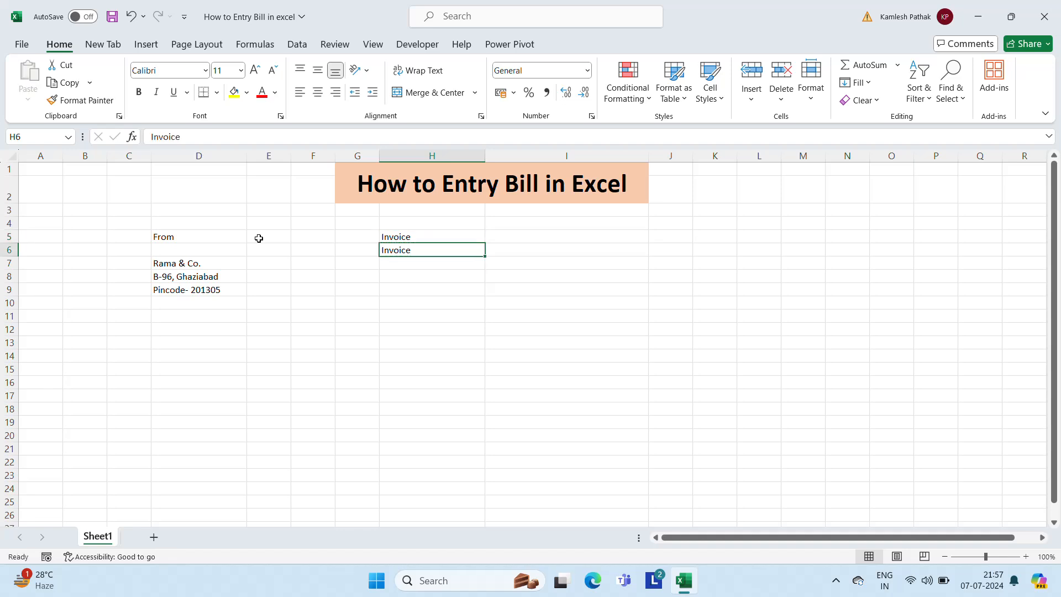
key(F2)
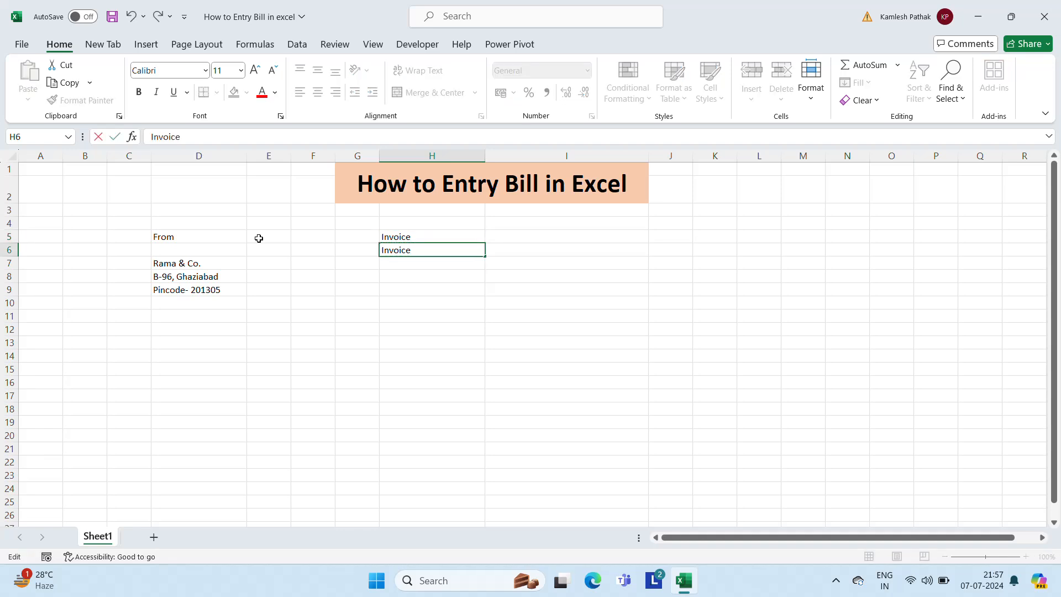
text(Date)
key(Return)
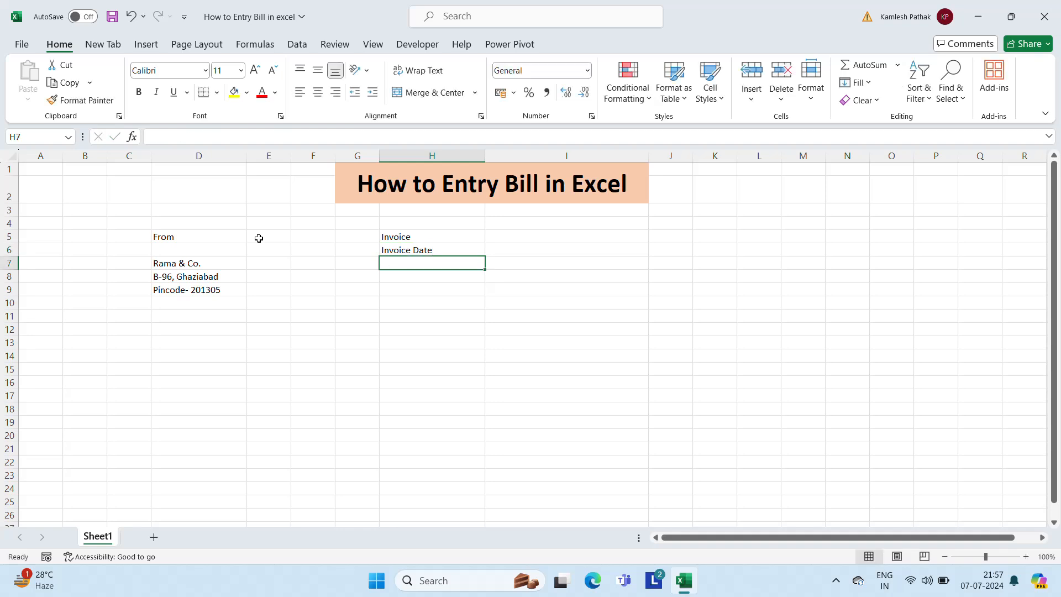
text(P.O)
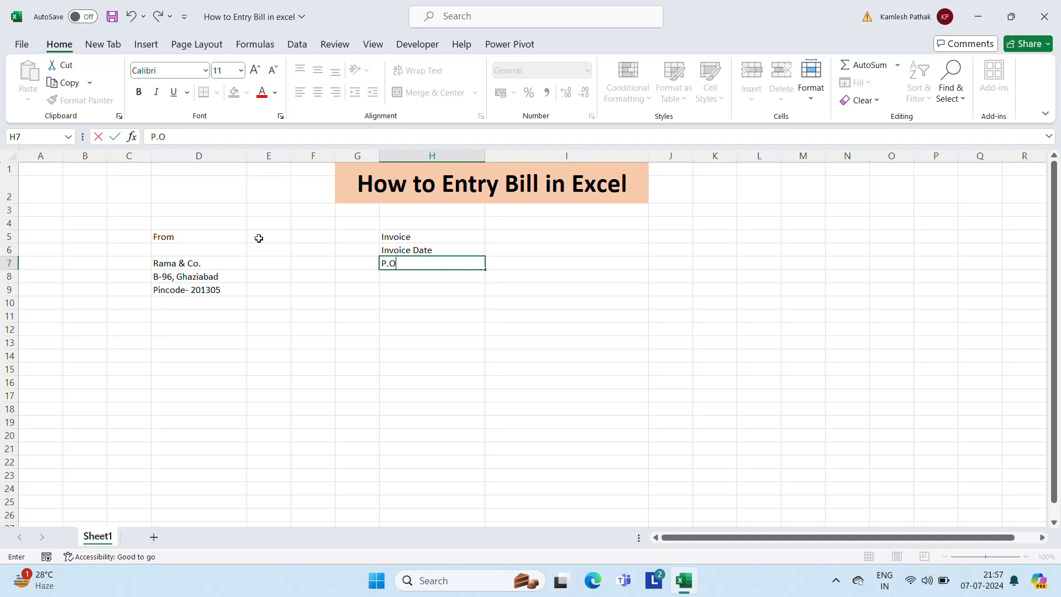
text(.)
key(Return)
key(Up)
key(Up)
key(Up)
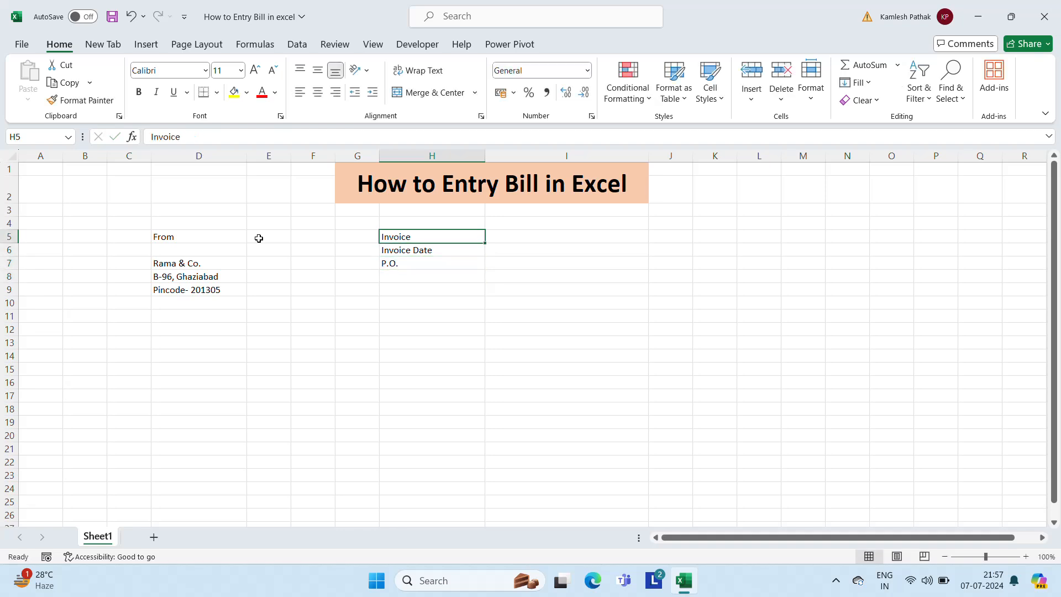
Enter the invoice number in I5 beside the Invoice label
key(Right)
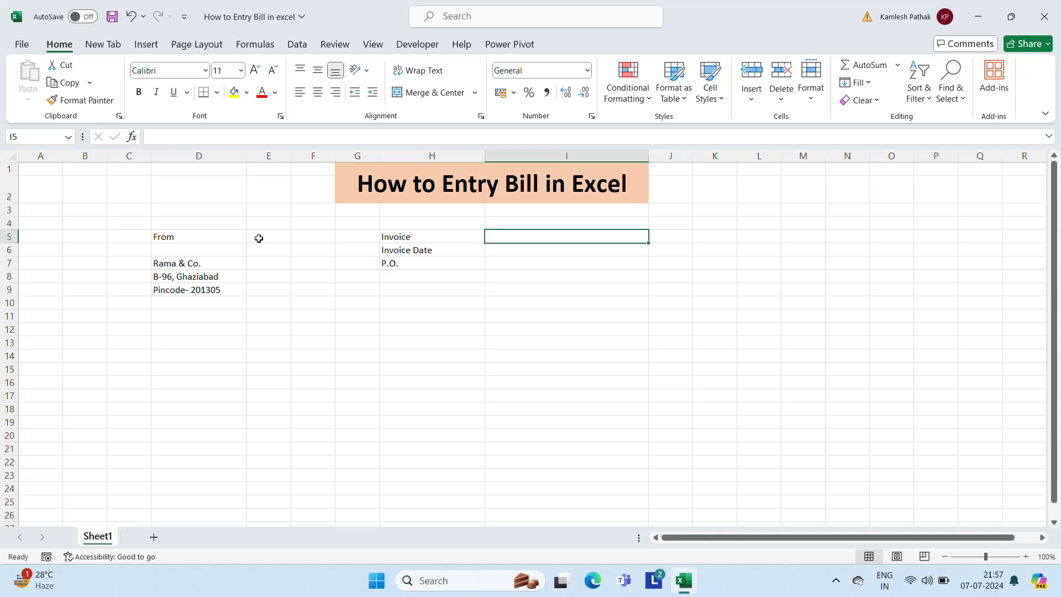
key(Left)
key(Left)
key(Down)
key(Down)
key(Down)
key(Right)
key(Right)
key(Up)
key(Up)
key(Up)
key(Left)
key(Left)
key(Left)
key(Left)
key(Left)
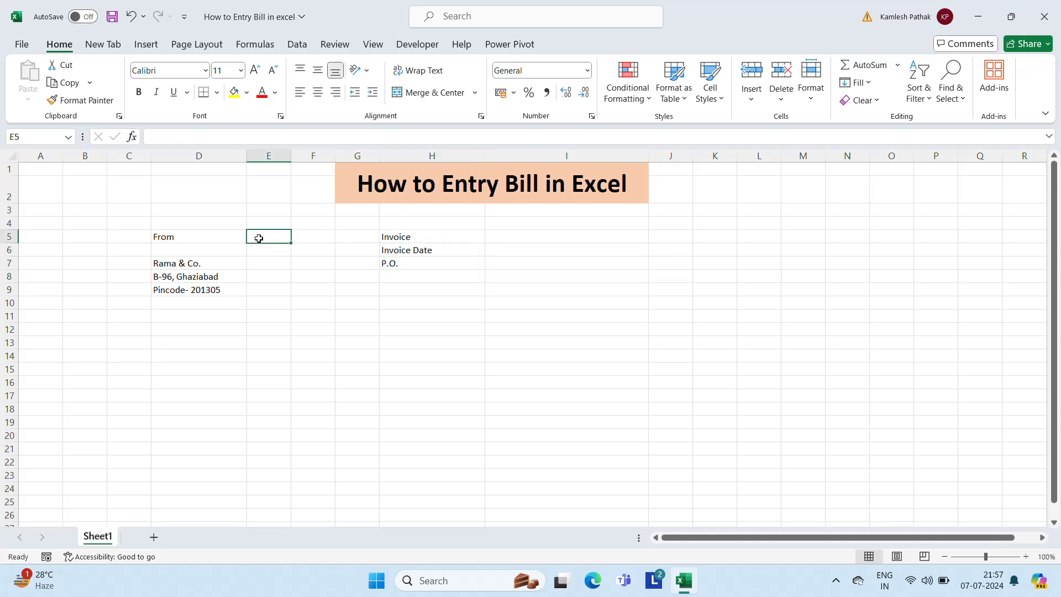
key(Right)
key(Left)
key(Down)
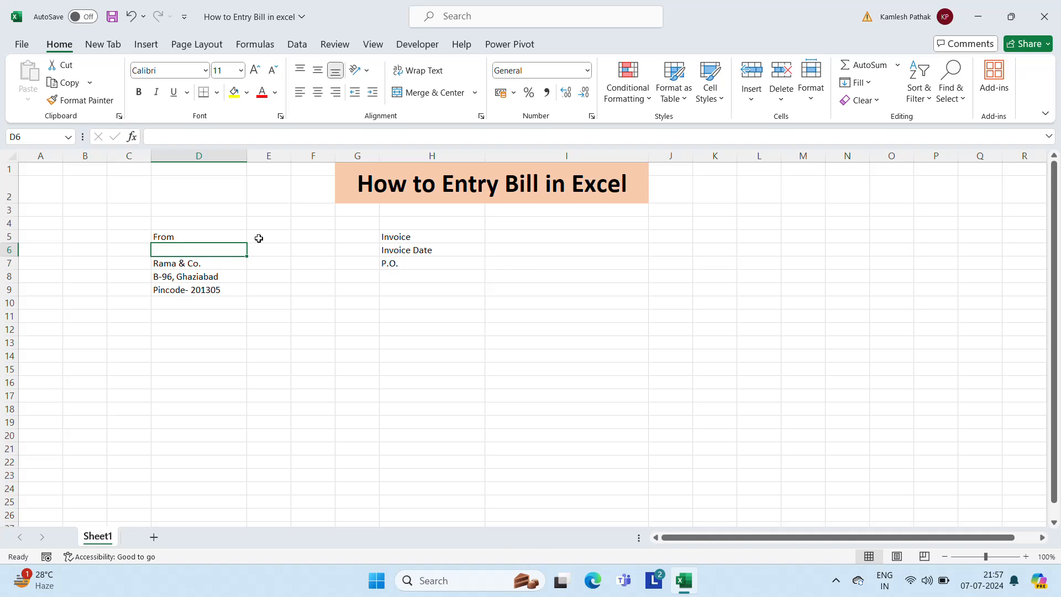
key(Down)
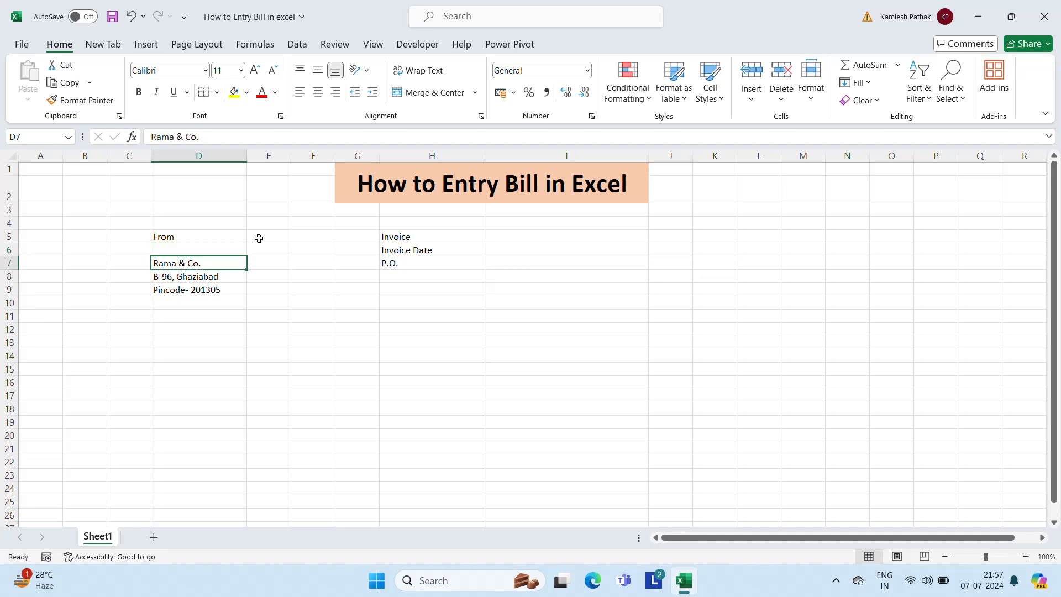
key(Up)
key(Up)
key(Right)
key(Right)
key(Right)
key(Right)
key(Right)
key(Right)
key(Left)
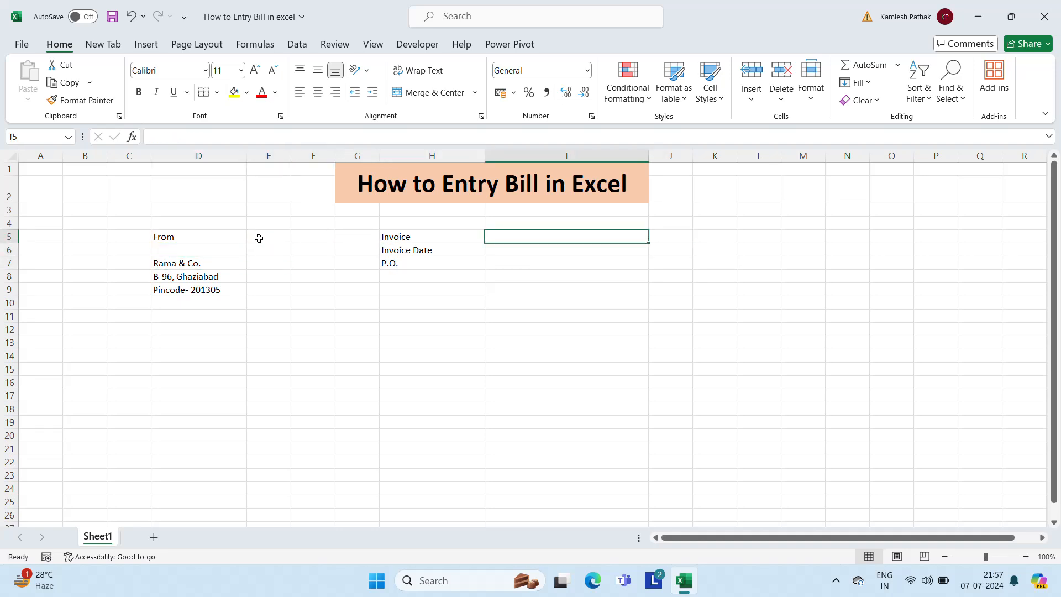
text(25600)
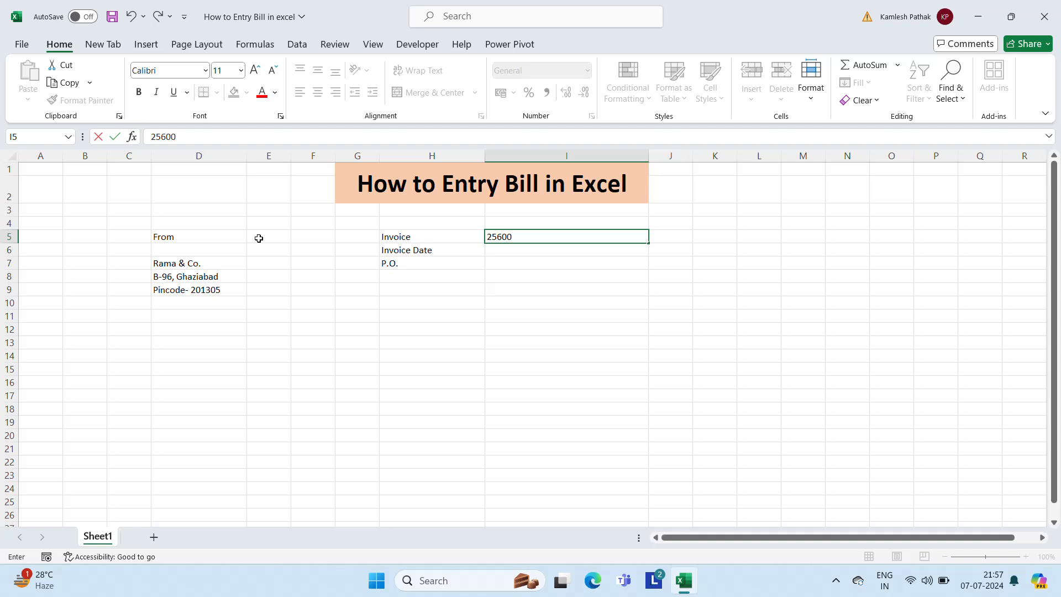
key(Return)
key(Return)
Add the invoice date 07-Jul in I6 and the P.O. number in I7
key(Up)
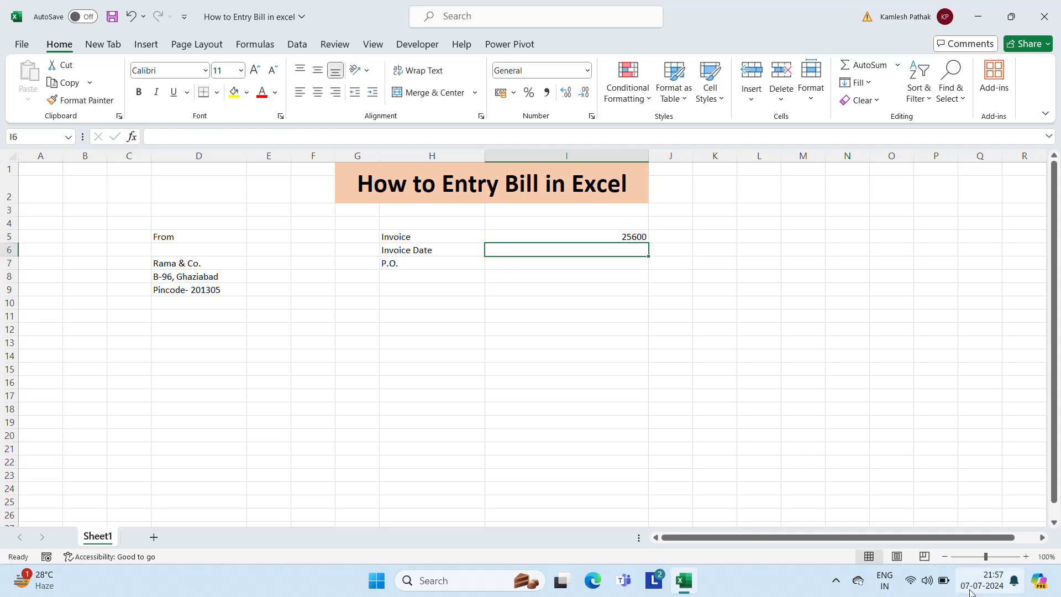
text(7-Jul)
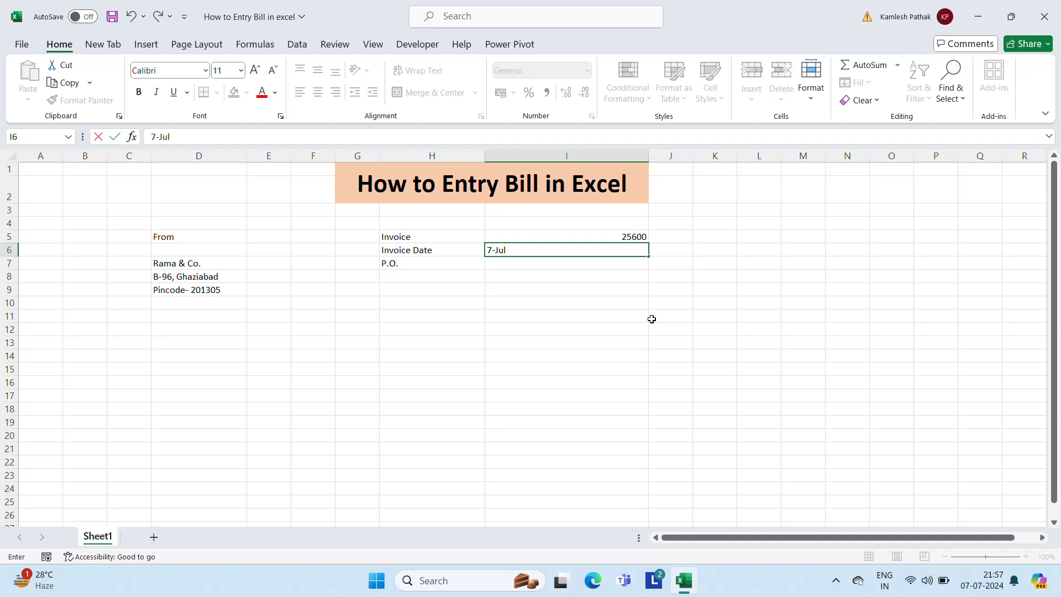
key(Return)
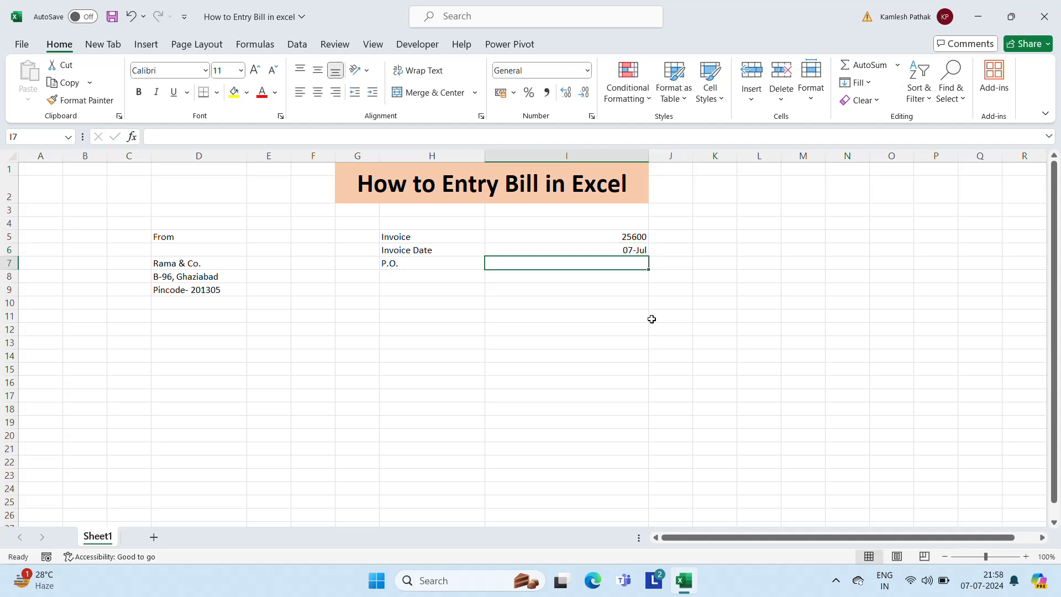
text(1560)
key(Return)
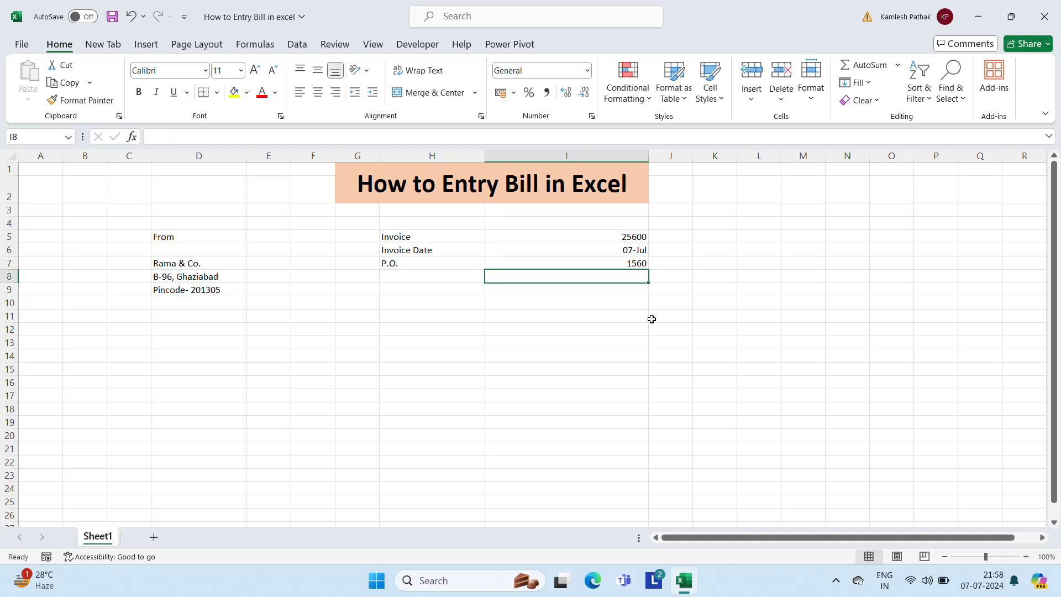
Check the sender block range and settle on D12 for the billing heading
key(Up)
key(Up)
key(Up)
key(Up)
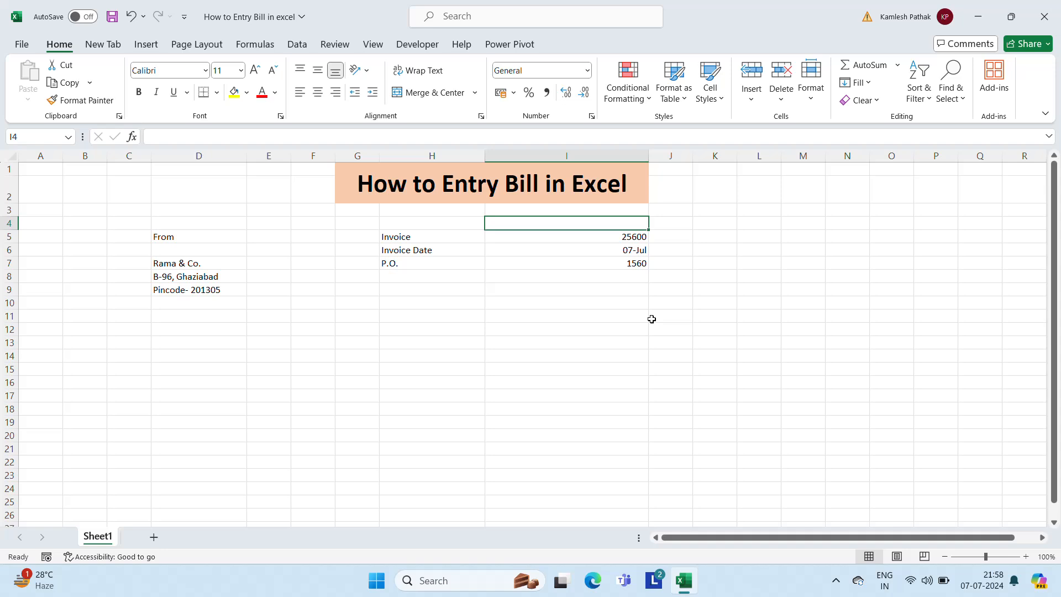
key(Left)
key(Left)
key(Left)
key(Left)
key(Left)
key(Left)
key(Down)
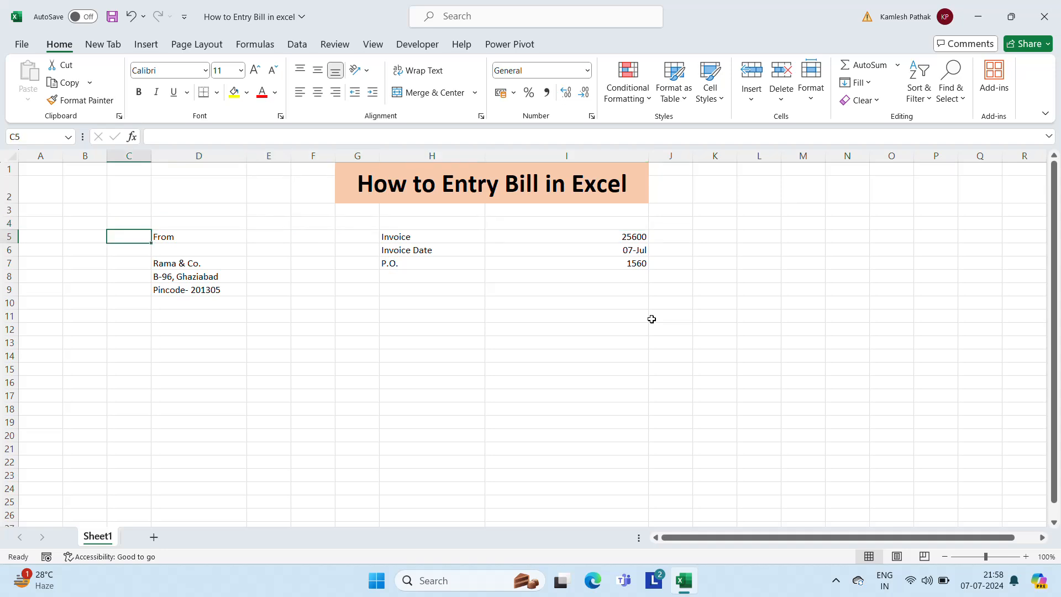
key(Right)
key(shift+Down)
key(shift+Down)
key(shift+Down)
key(shift+Down)
key(shift+Right)
key(shift+Right)
key(shift+Right)
key(shift+Right)
key(shift+Right)
key(shift+Right)
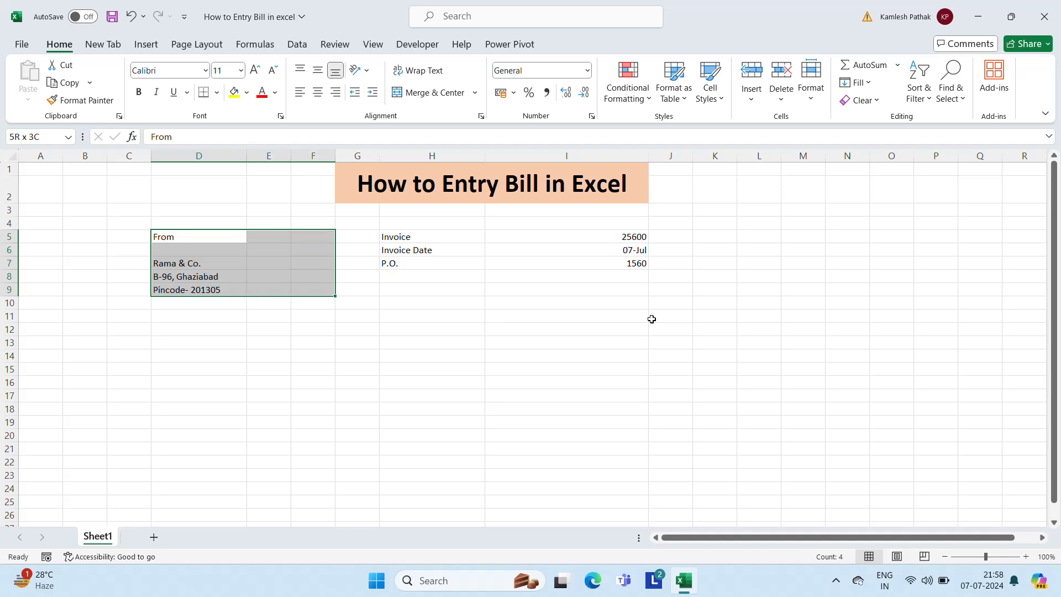
key(Left)
key(Down)
key(Down)
key(Down)
key(Down)
key(Down)
key(Down)
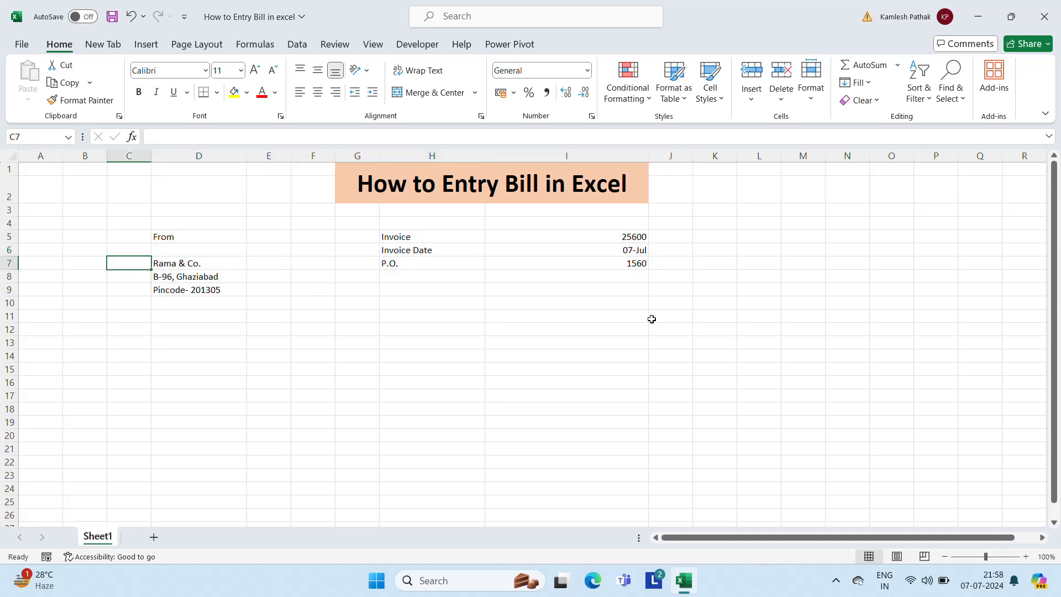
key(Right)
key(Down)
key(Down)
key(Down)
key(Up)
key(Up)
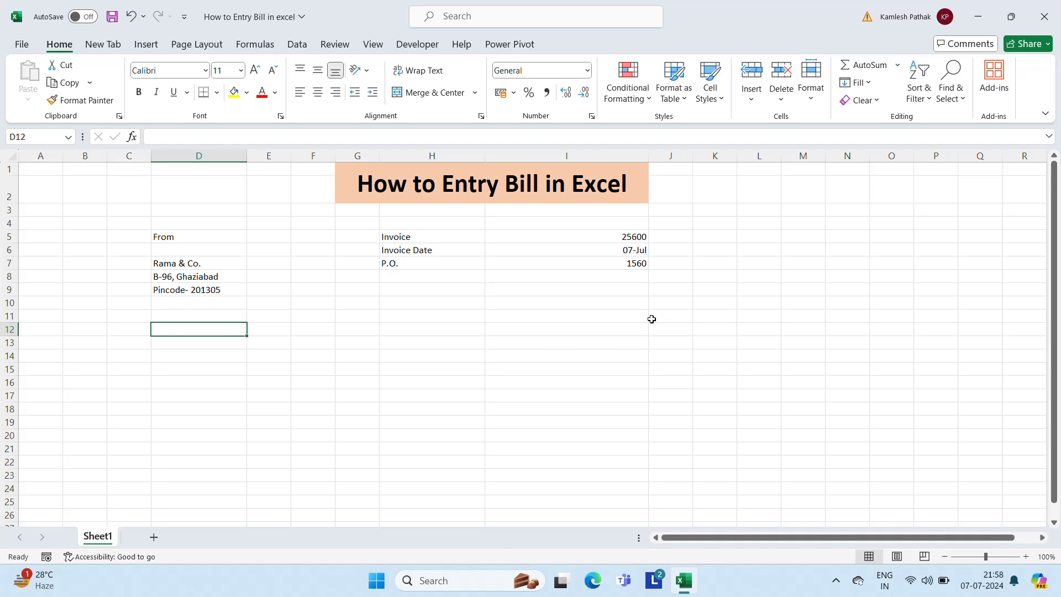
Type the heading 'Bill To' in cell D12
text(Billl)
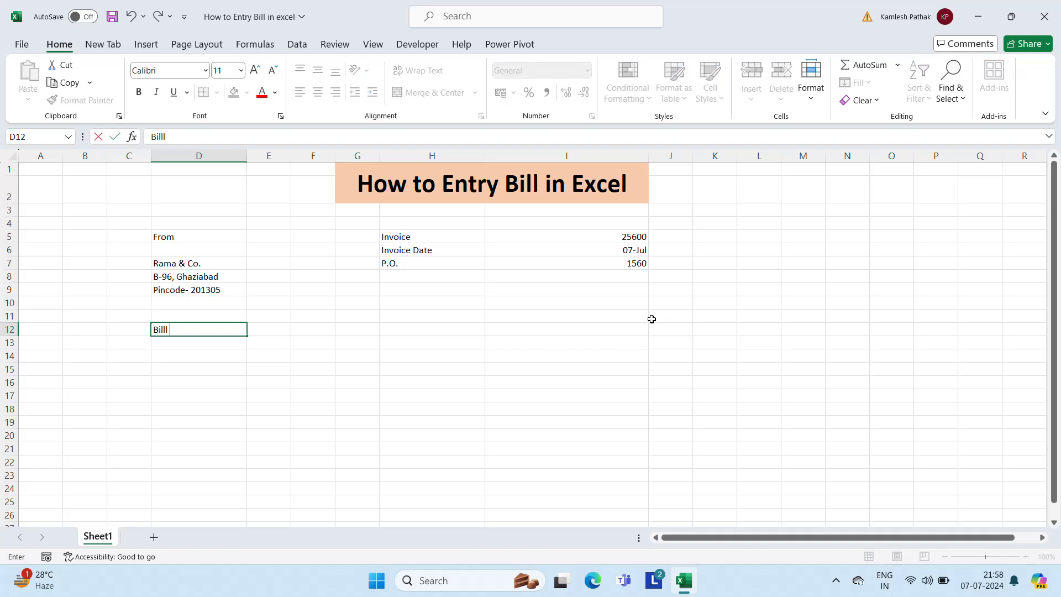
key(BackSpace)
text(To)
key(Return)
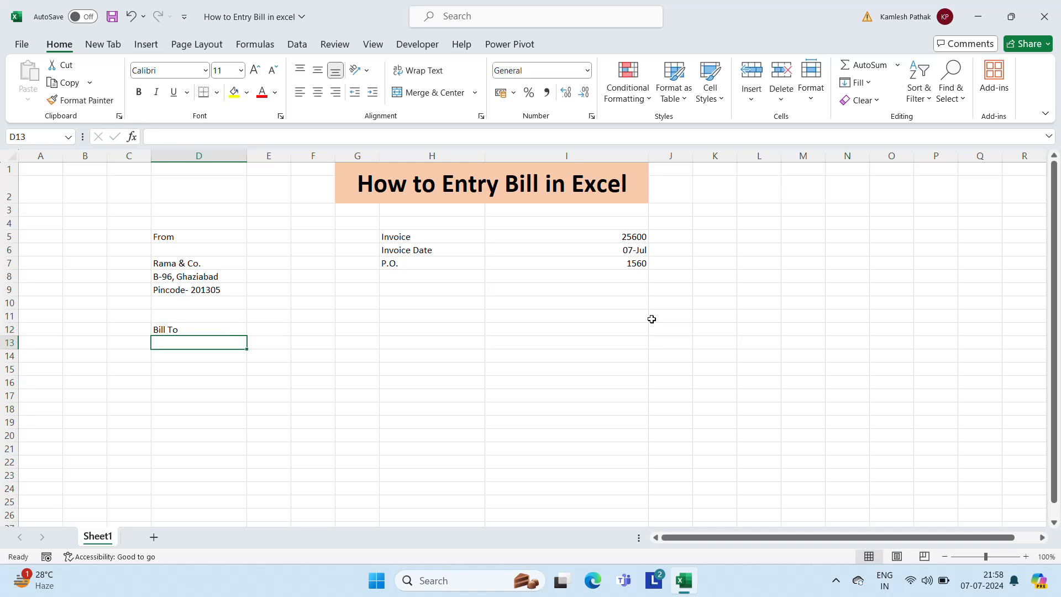
Enter the customer's name in D14 and their street and state/PIN lines in D15–D16
key(Return)
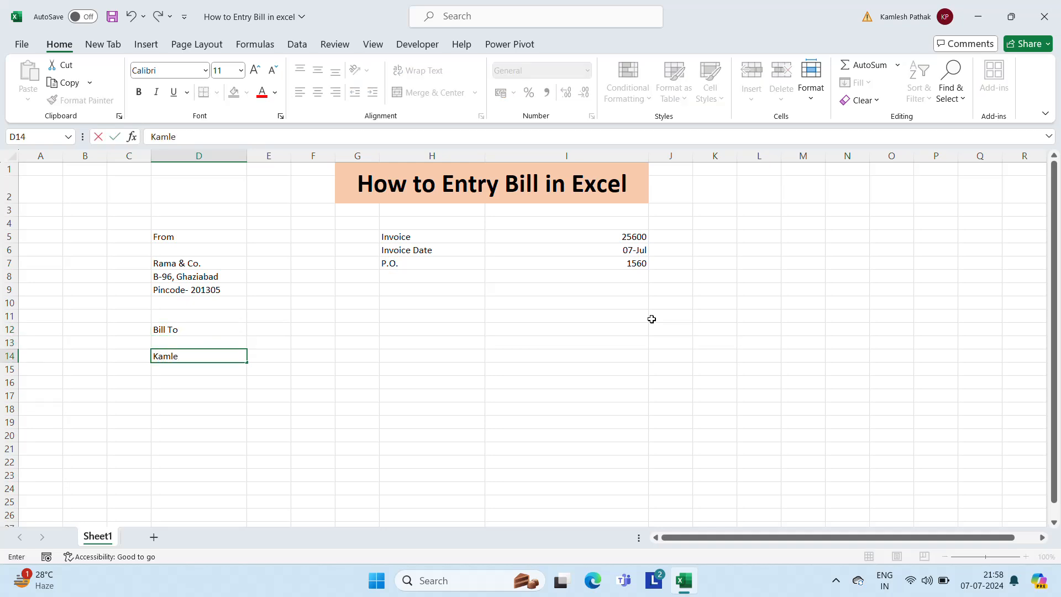
key(Return)
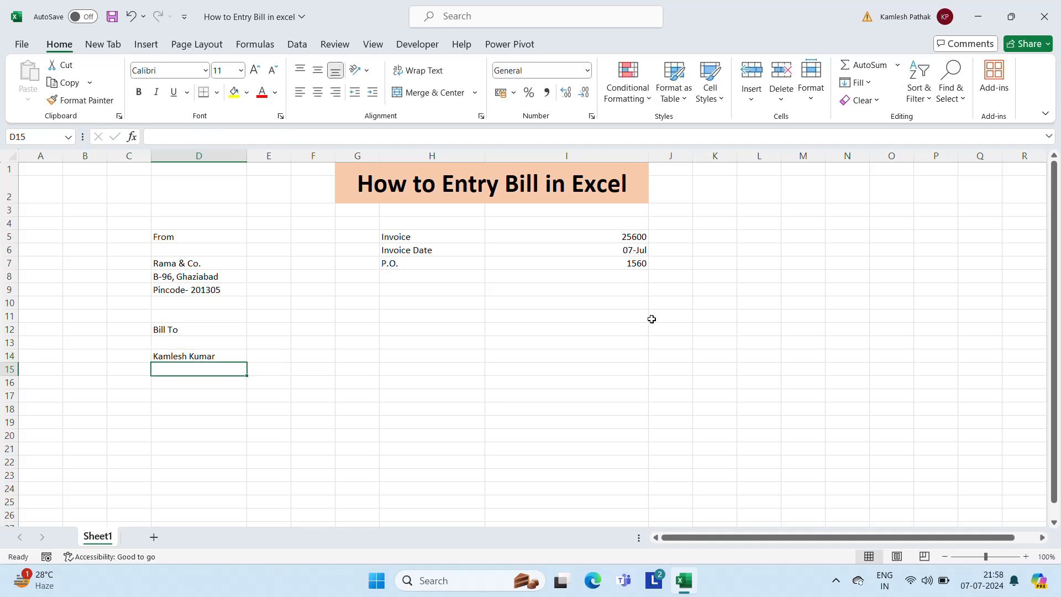
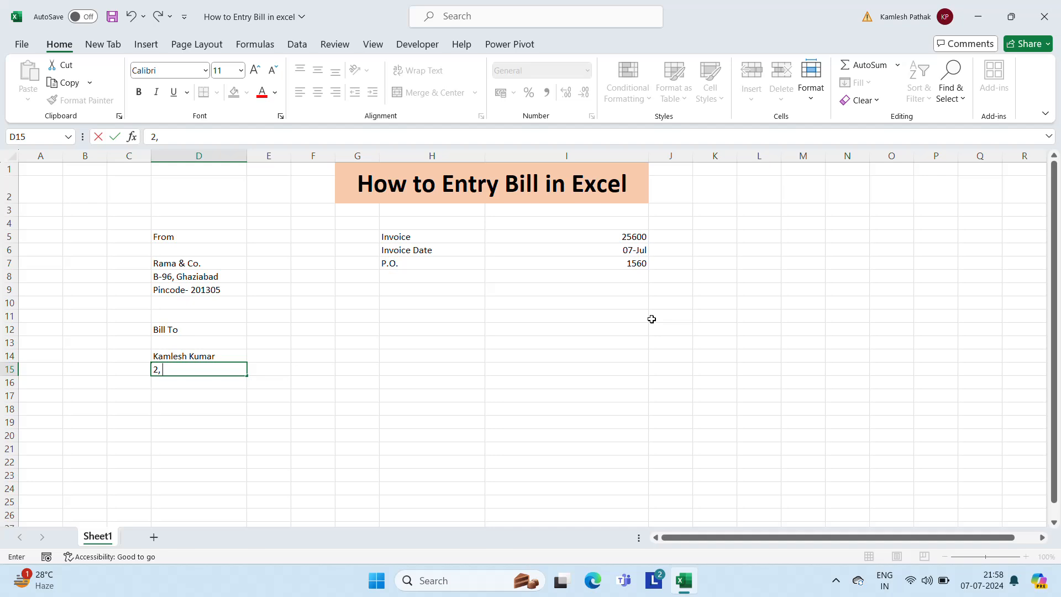
key(Return)
text(Uttar)
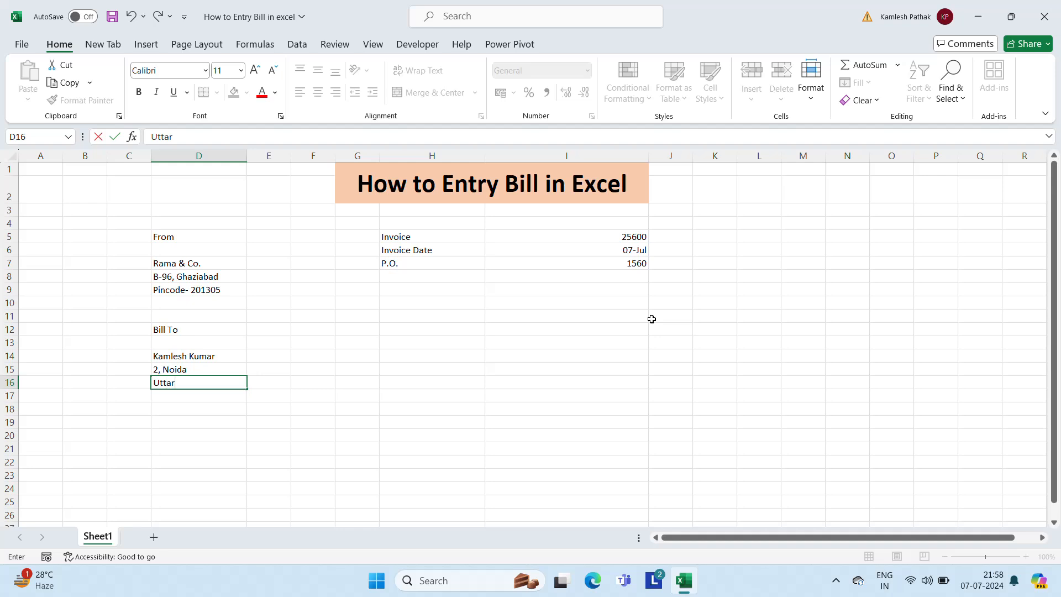
text( Pradesj)
text( - 201532)
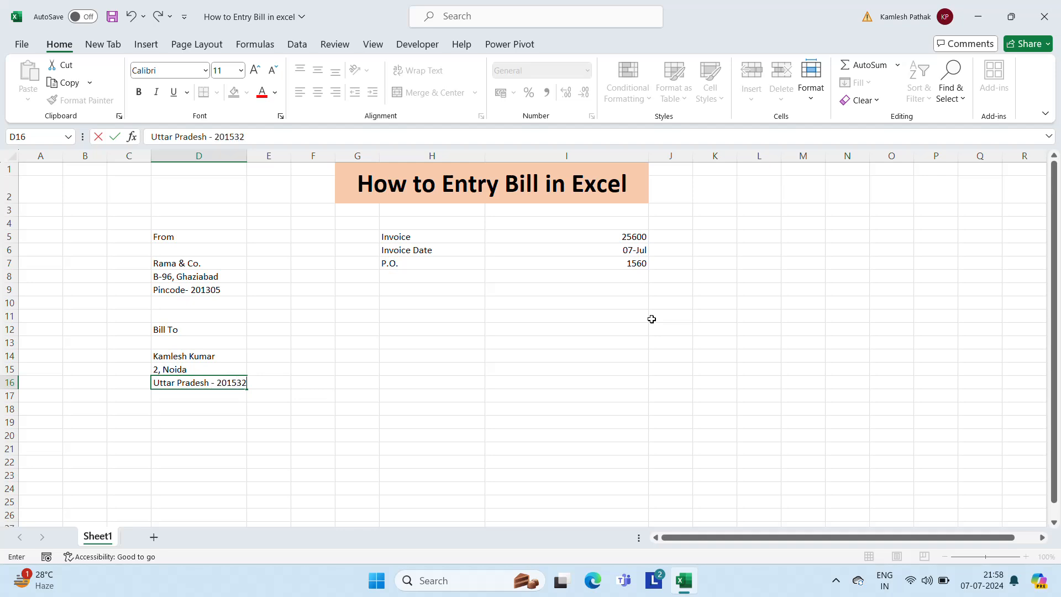
key(Return)
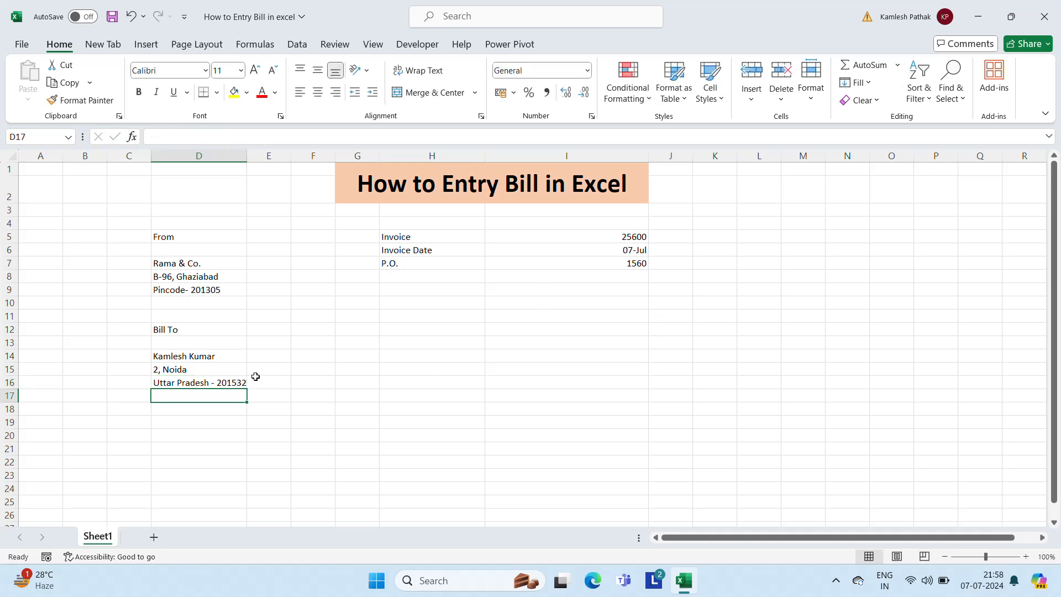
click(211, 336)
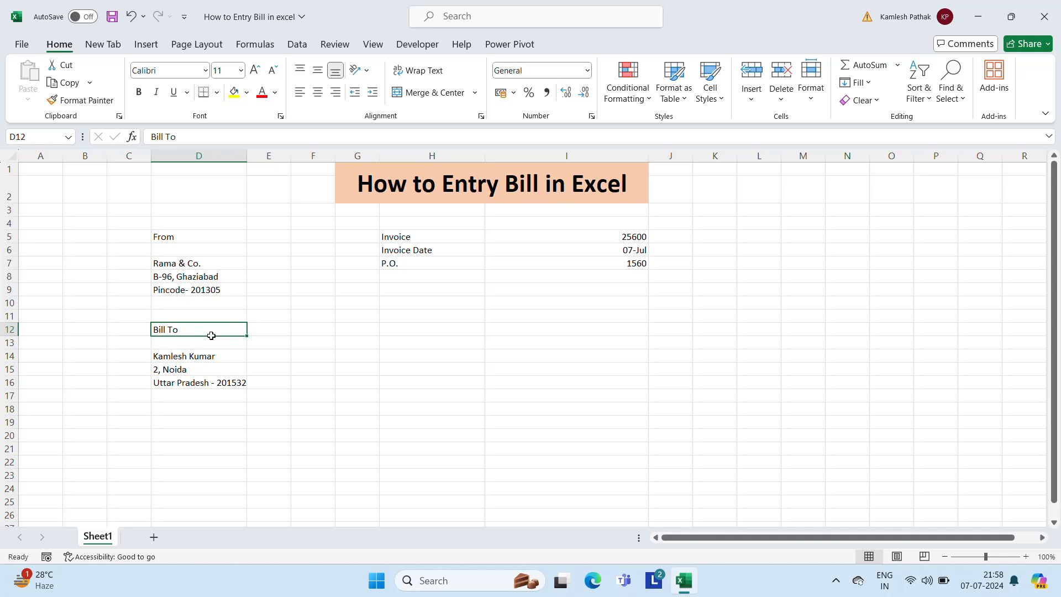
key(Right)
key(Right)
key(Right)
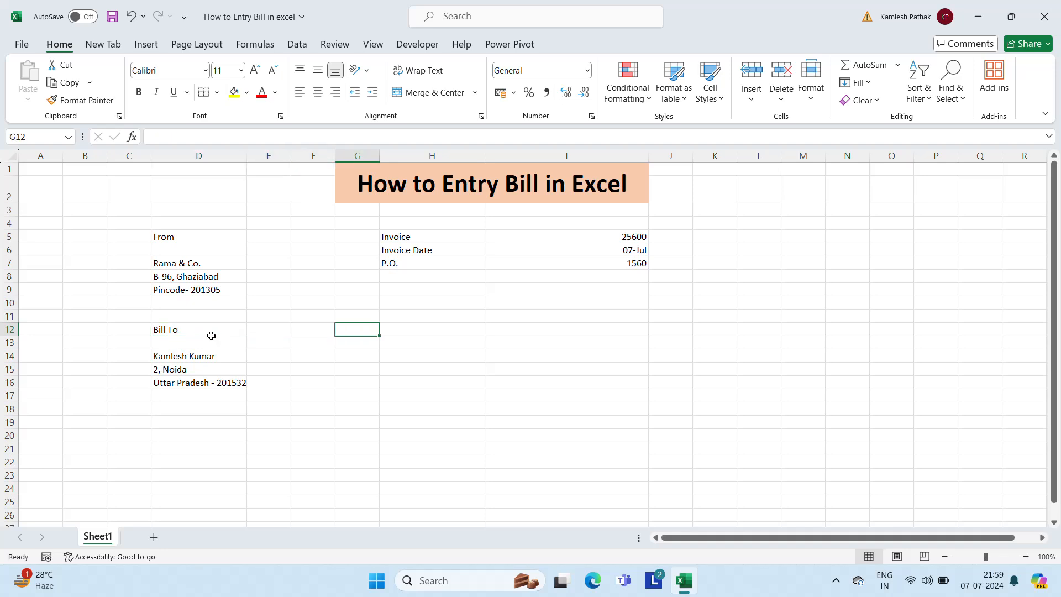
key(Left)
key(Left)
key(Left)
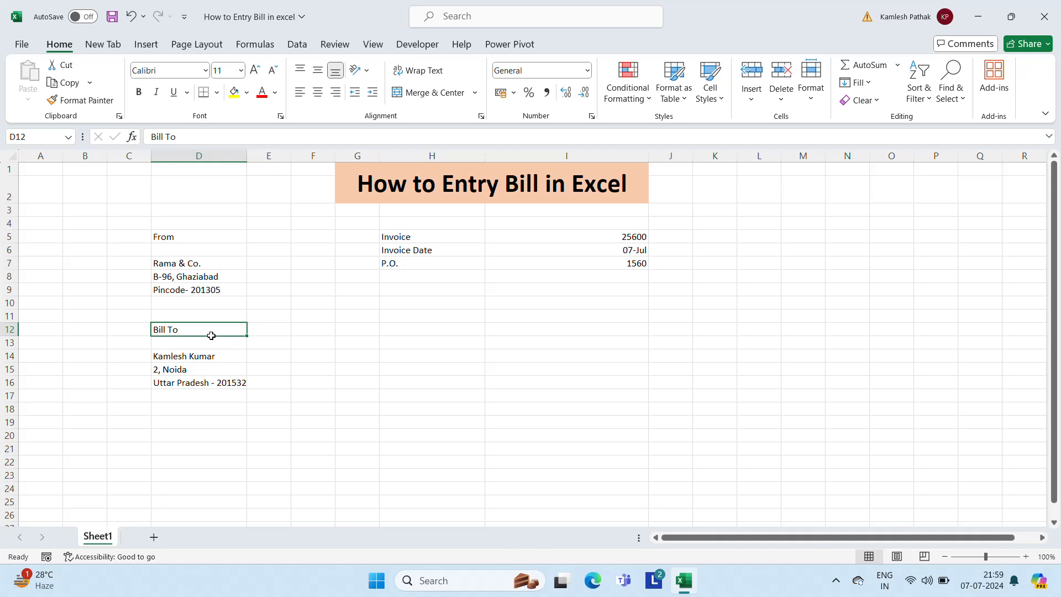
key(Right)
key(Left)
key(Left)
key(Left)
key(Right)
key(Right)
key(Down)
key(Down)
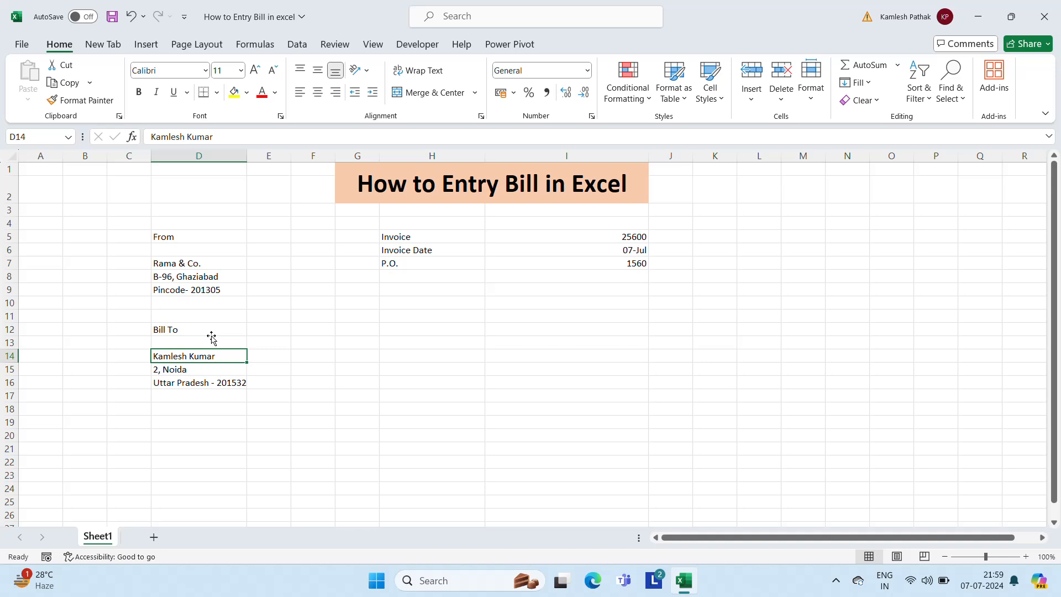
key(Up)
key(Up)
key(Right)
key(Right)
key(Right)
key(Right)
key(Right)
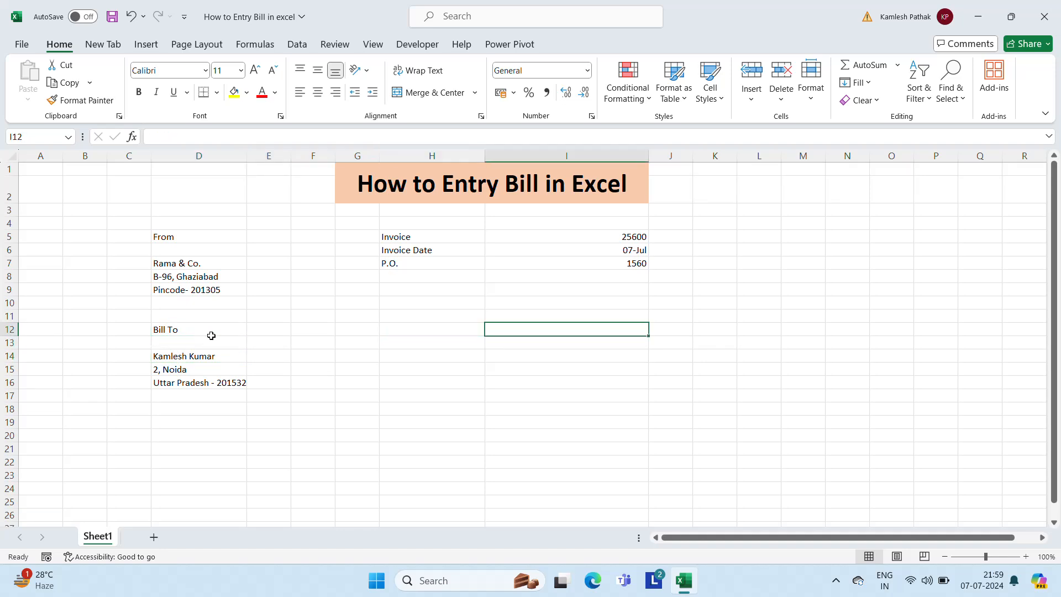
key(Left)
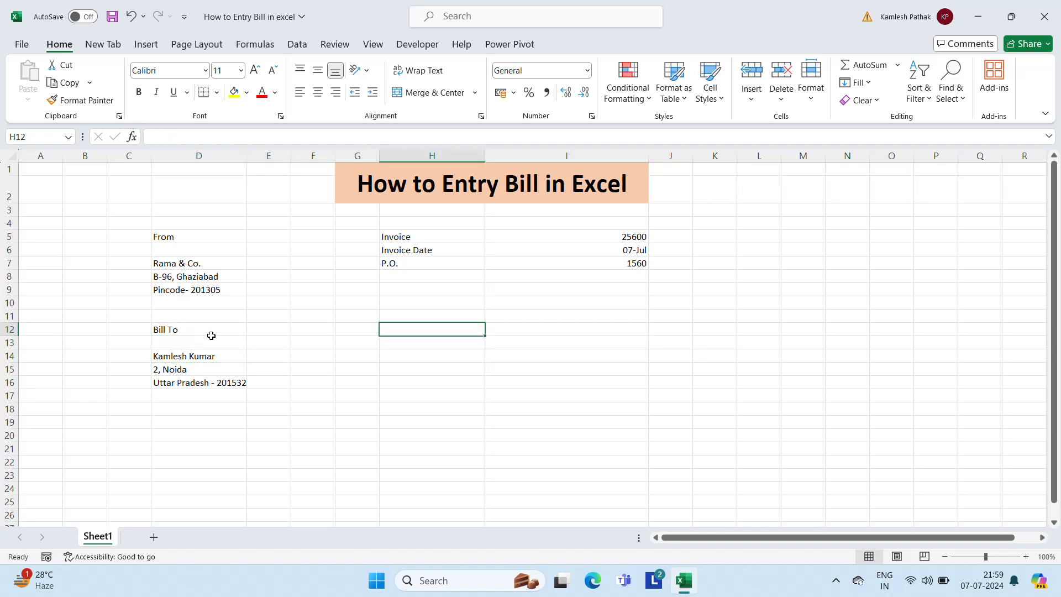
Type the heading 'Ship To' in cell H12
text(S)
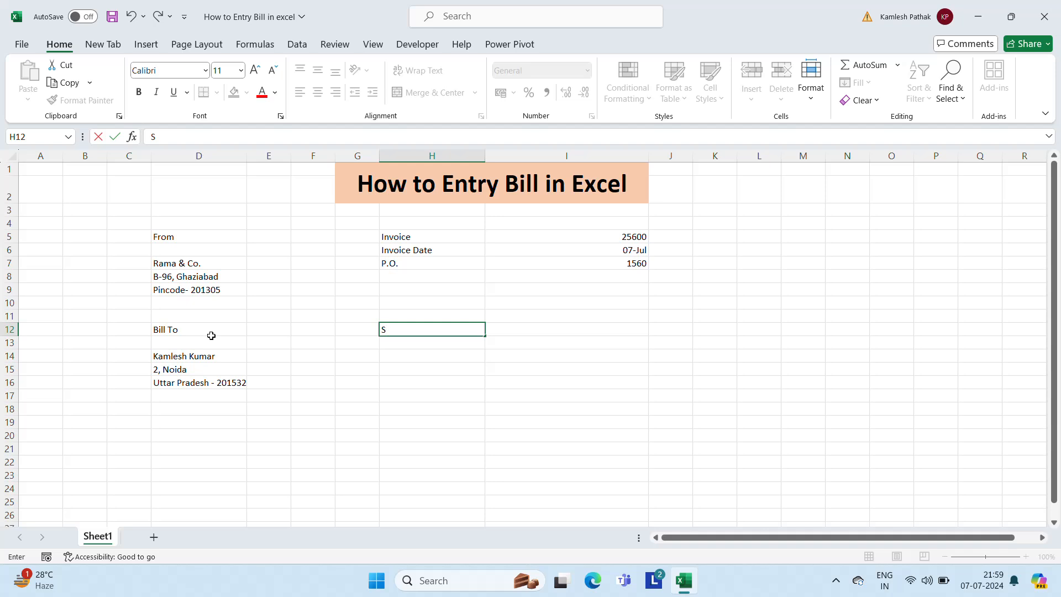
text(hip to)
key(BackSpace)
key(BackSpace)
text(To)
key(Return)
Copy the billed customer's name from D14 into H14
key(Down)
key(Left)
key(Left)
key(Left)
key(Left)
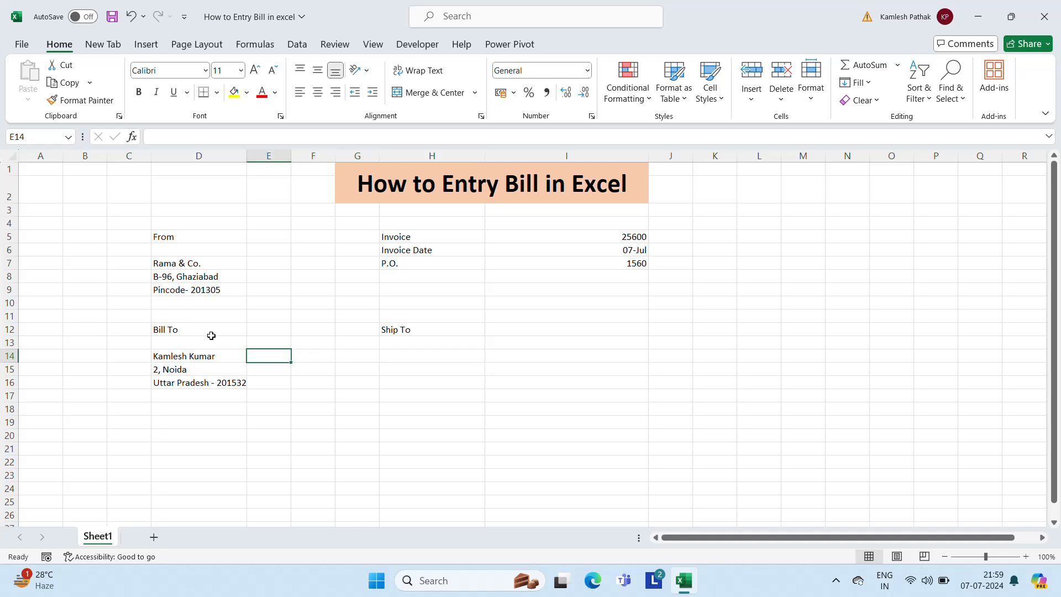
key(ctrl+c)
key(Right)
key(Right)
key(Right)
key(Right)
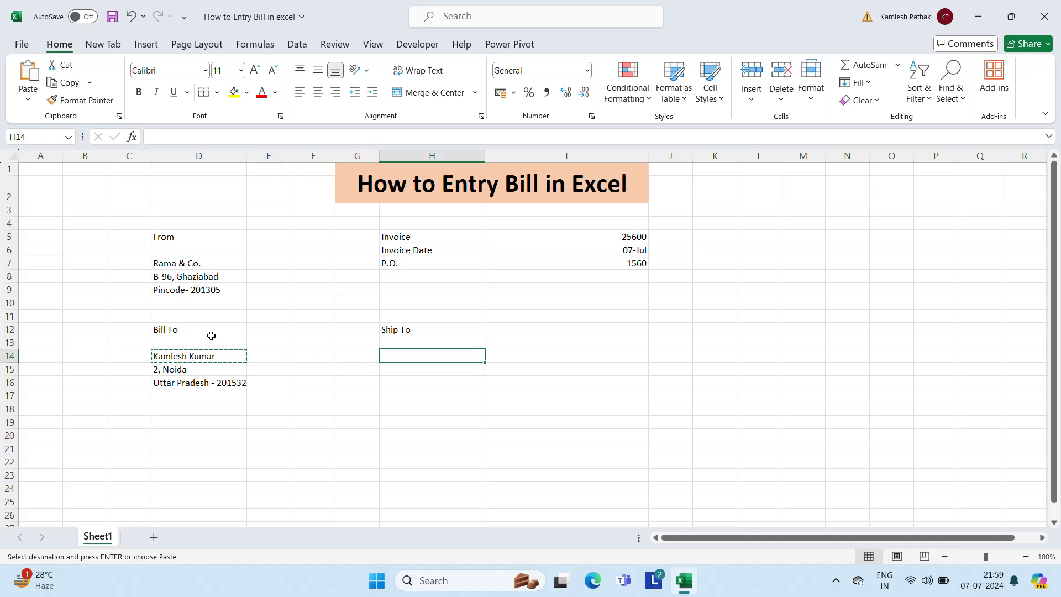
key(ctrl+v)
key(Escape)
Enter the shipping street-and-city line in H15 and the pincode line in H16
key(Down)
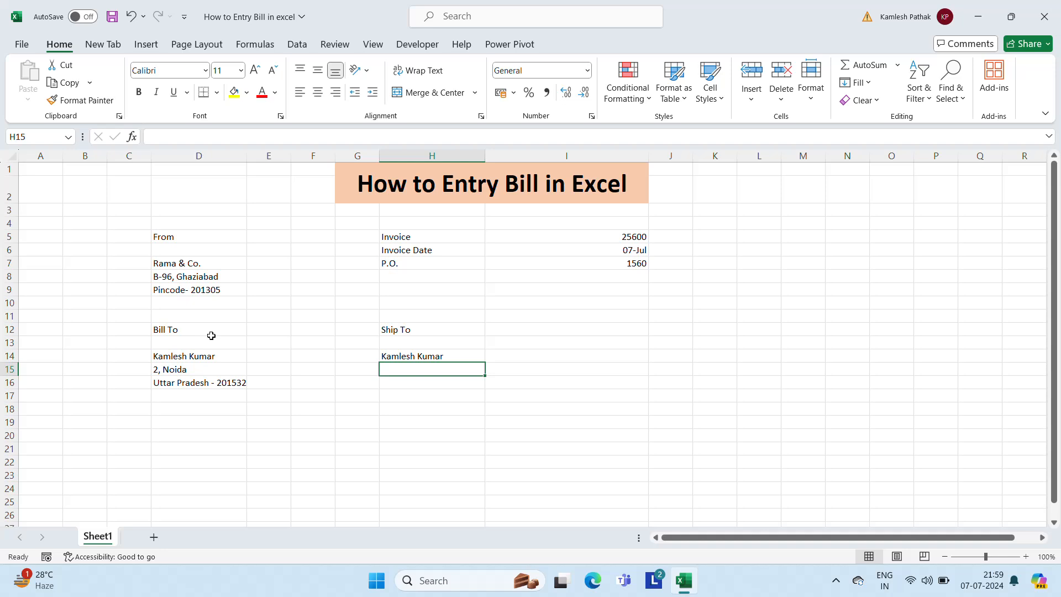
text(Sector)
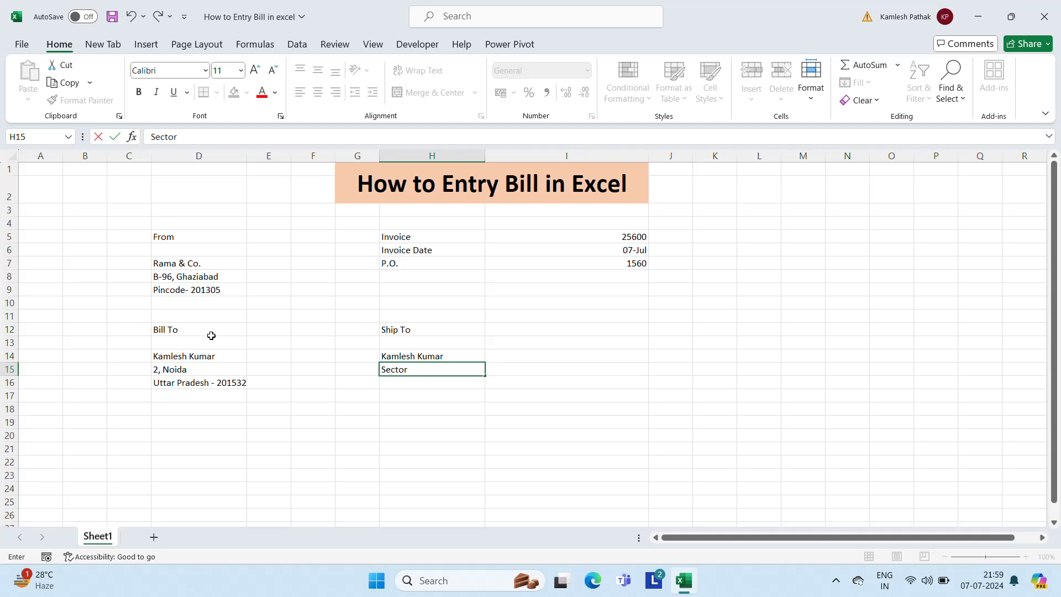
text( 15, Noida)
key(Return)
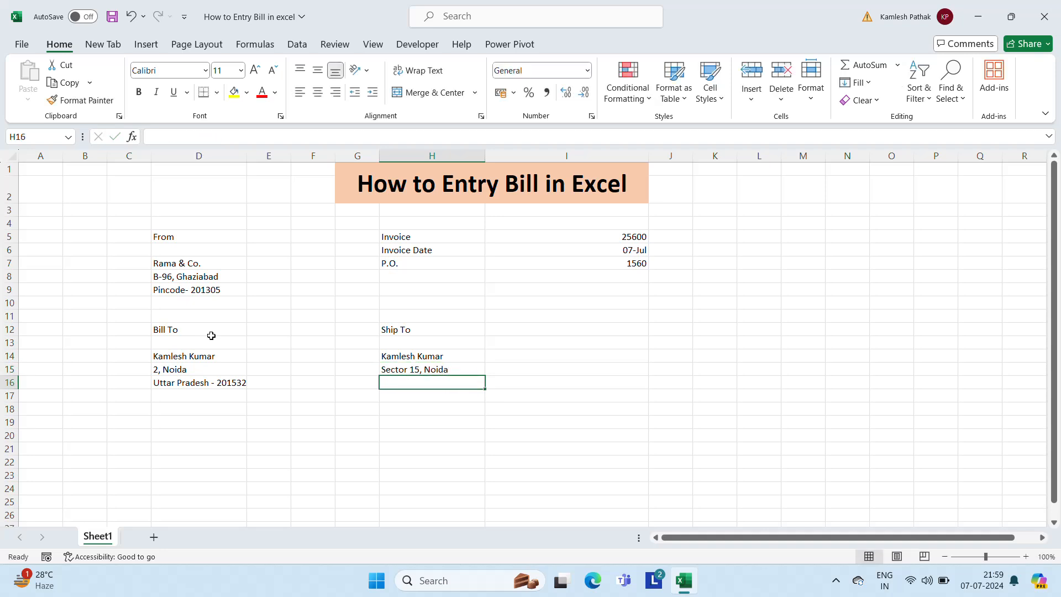
text(Pincod)
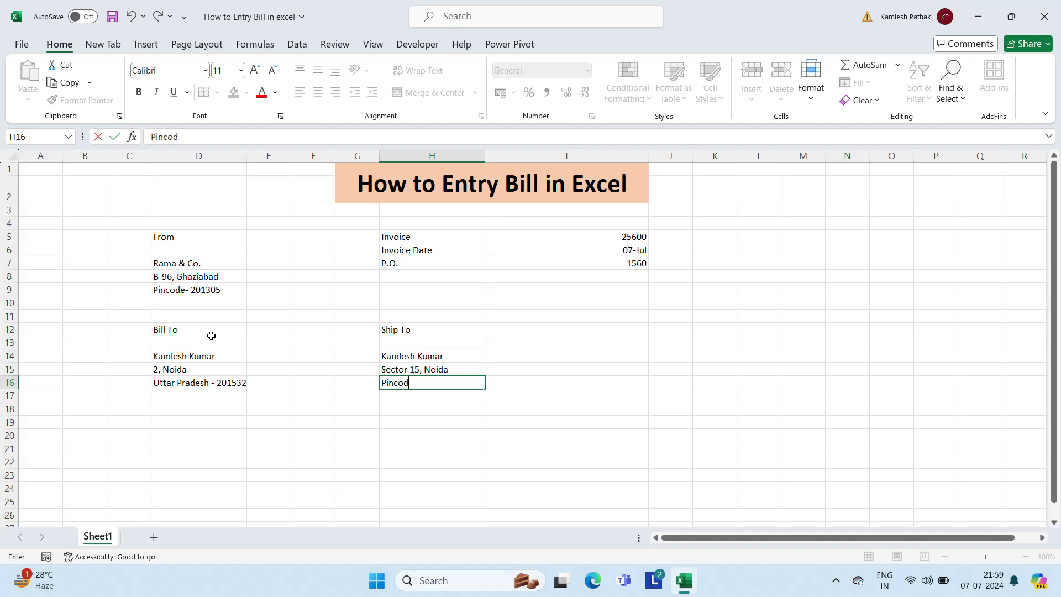
text(e - 201526)
key(Return)
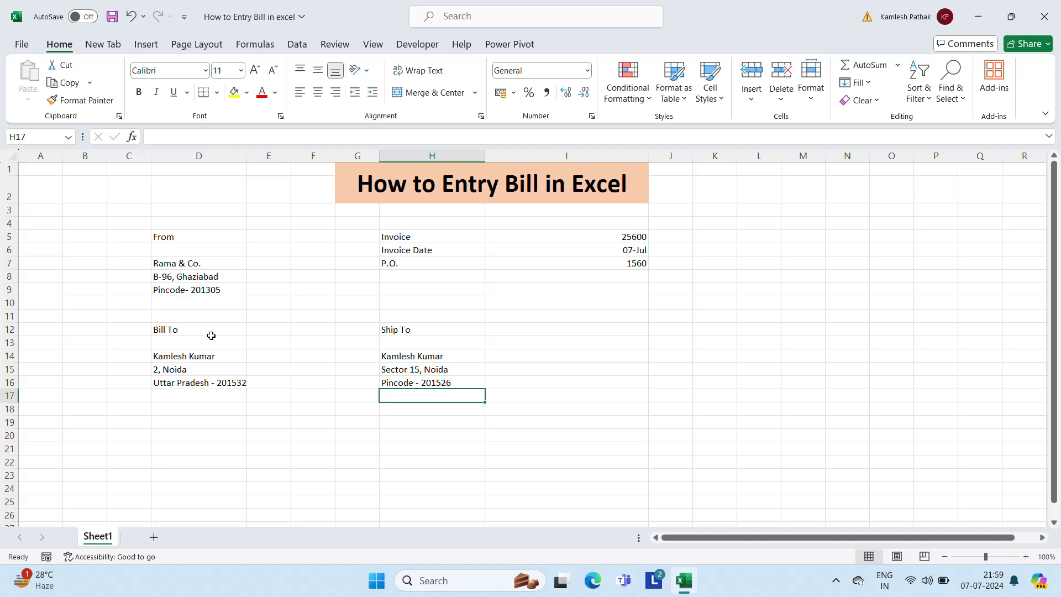
key(Up)
key(Up)
key(Up)
key(Up)
key(Up)
key(Up)
key(Up)
key(Up)
key(Up)
key(Up)
key(Up)
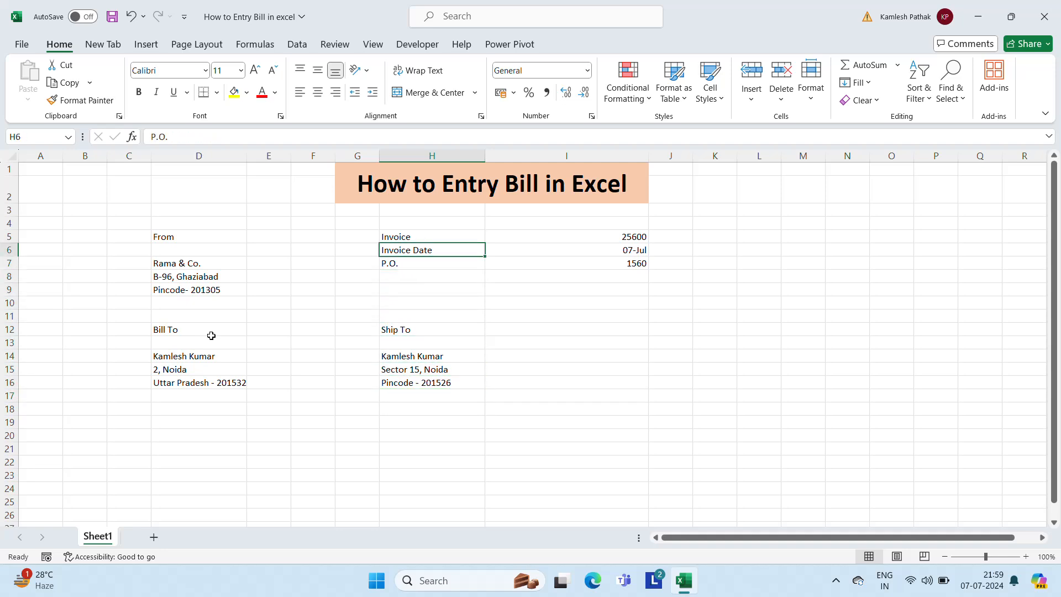
key(Up)
key(Left)
key(Left)
key(Left)
key(Left)
key(Down)
key(Down)
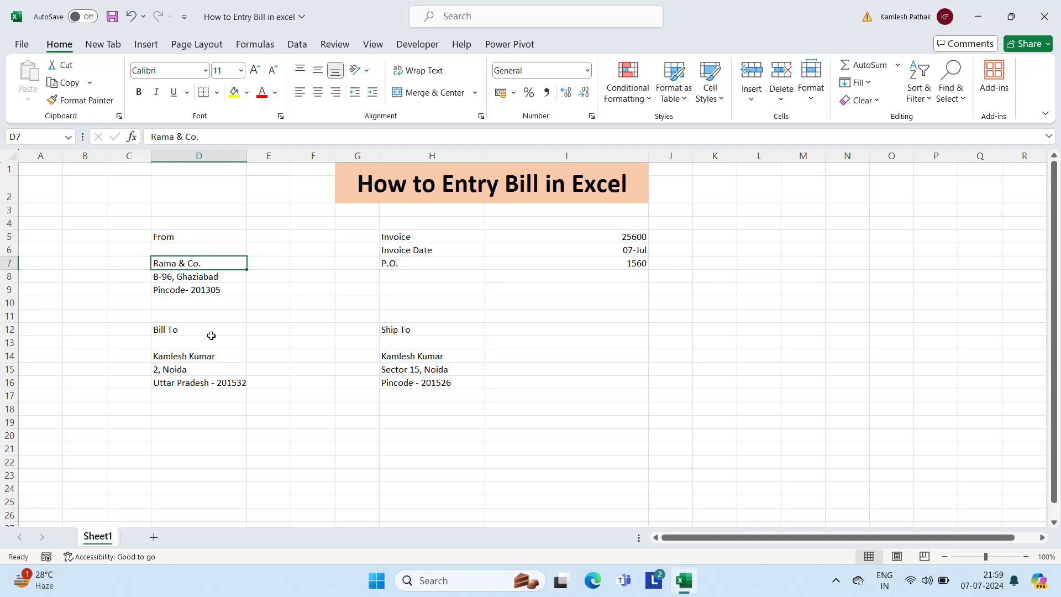
key(Up)
key(Up)
key(Right)
key(Right)
key(Right)
key(Right)
key(Right)
key(Right)
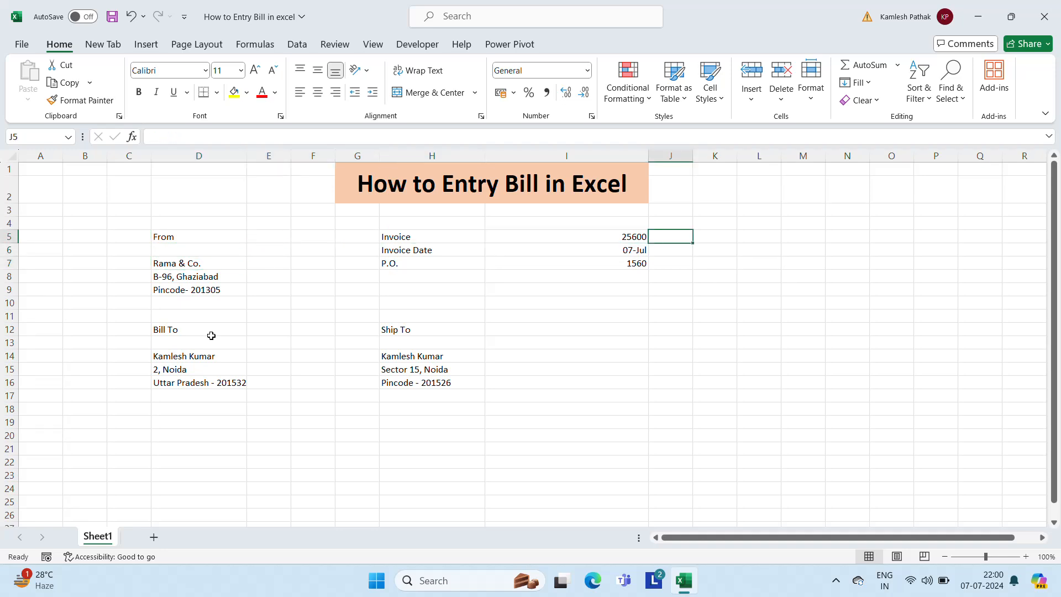
key(Left)
key(Down)
key(Left)
key(Down)
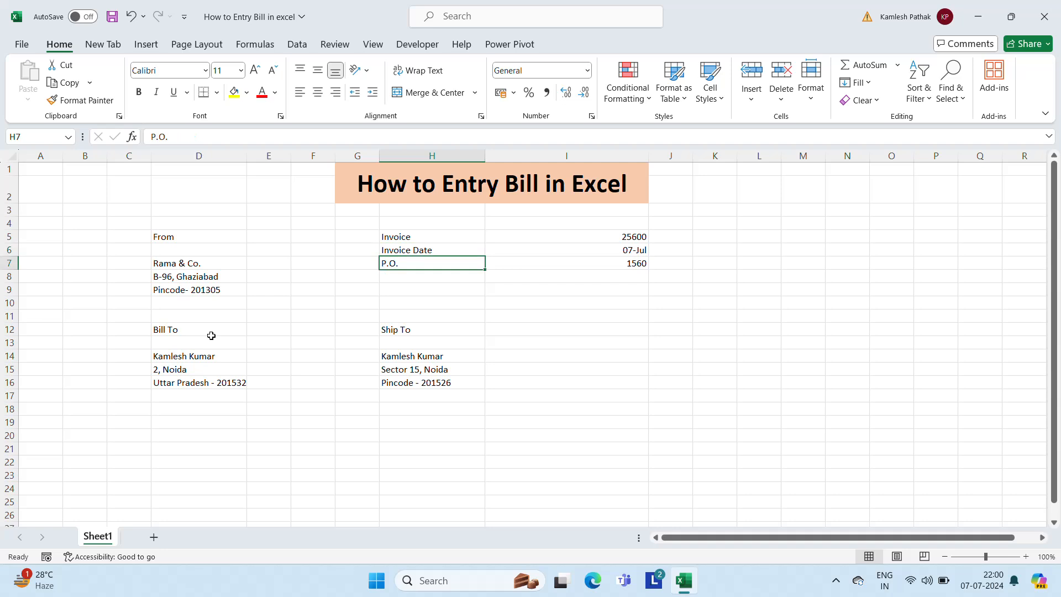
key(Right)
key(Left)
key(Left)
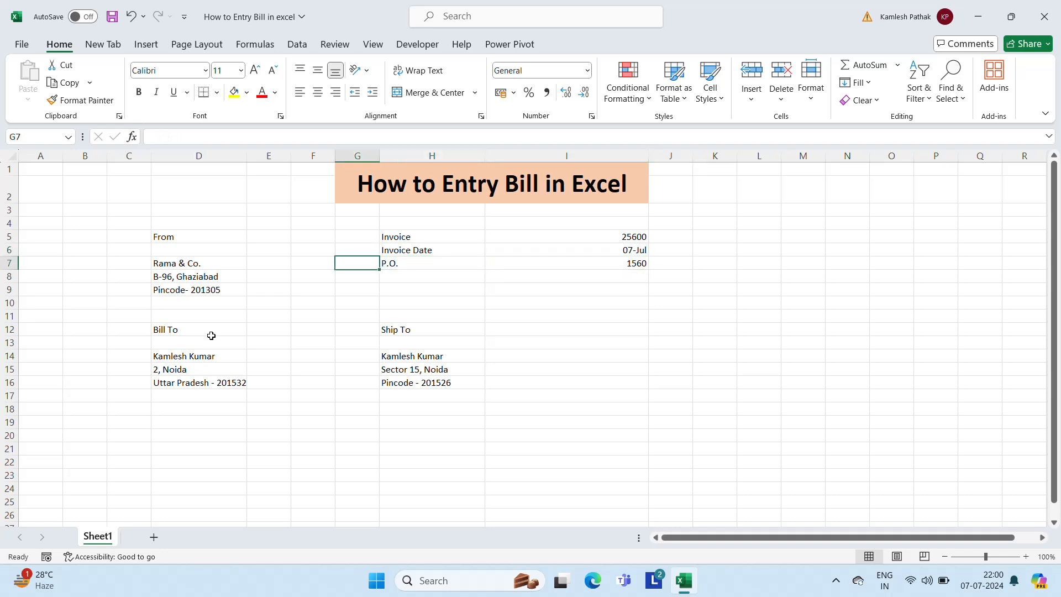
key(Down)
key(Down)
key(Left)
key(Left)
key(Left)
key(Down)
key(Down)
key(Down)
key(Down)
key(Down)
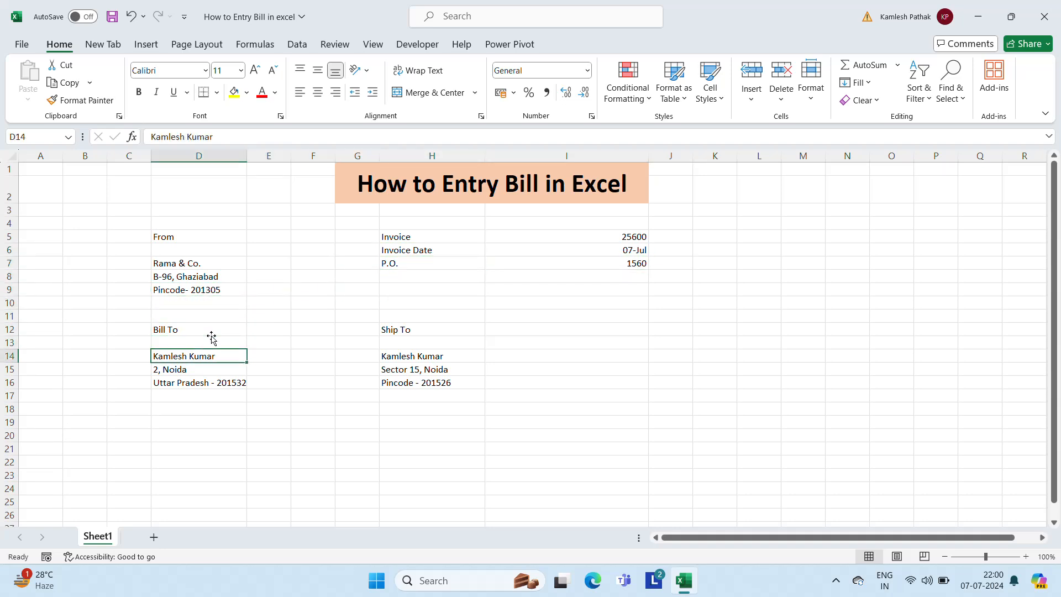
key(Up)
key(Up)
key(Down)
key(Down)
key(Down)
key(Up)
key(Down)
key(Up)
key(Down)
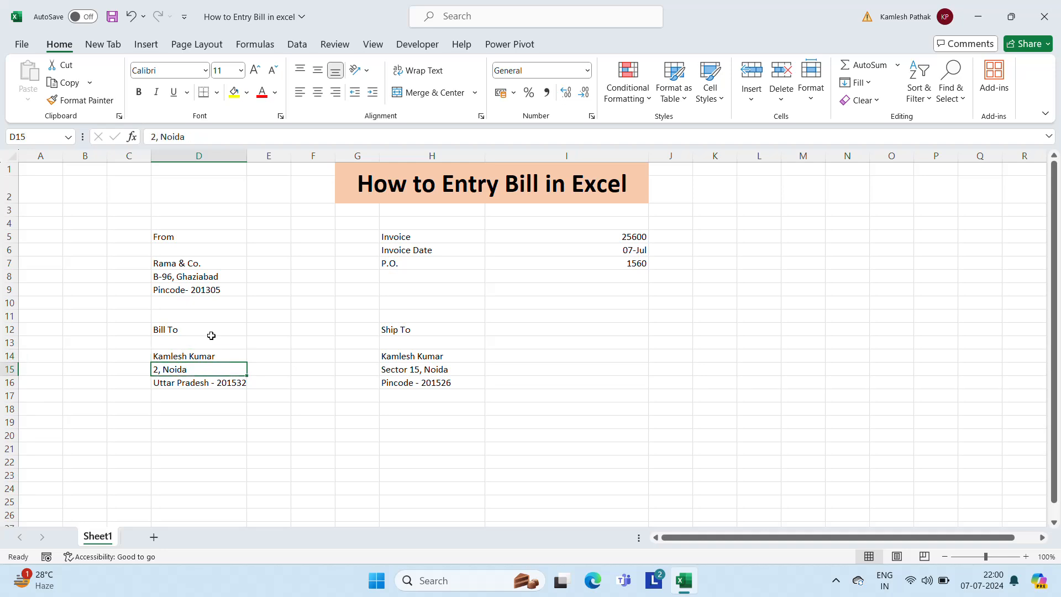
key(Up)
key(Up)
key(Right)
key(Up)
key(Right)
key(Right)
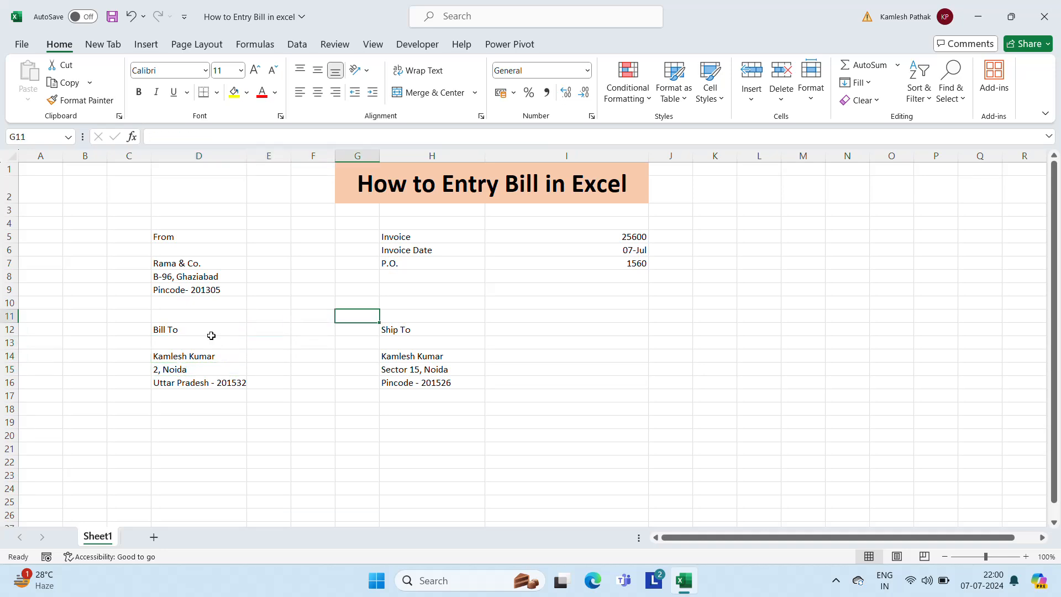
key(Down)
key(Right)
key(Down)
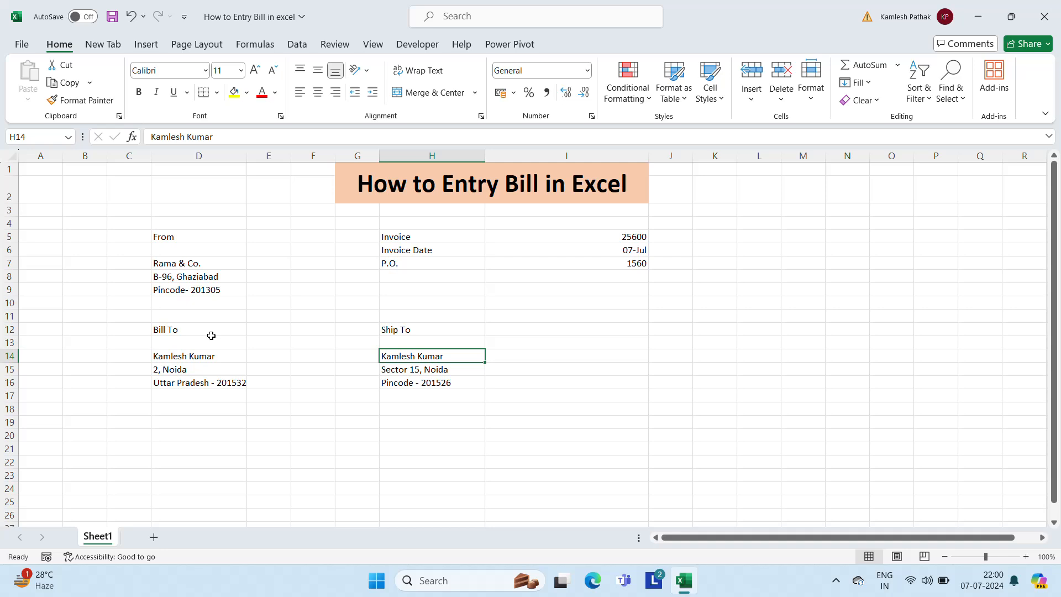
click(191, 234)
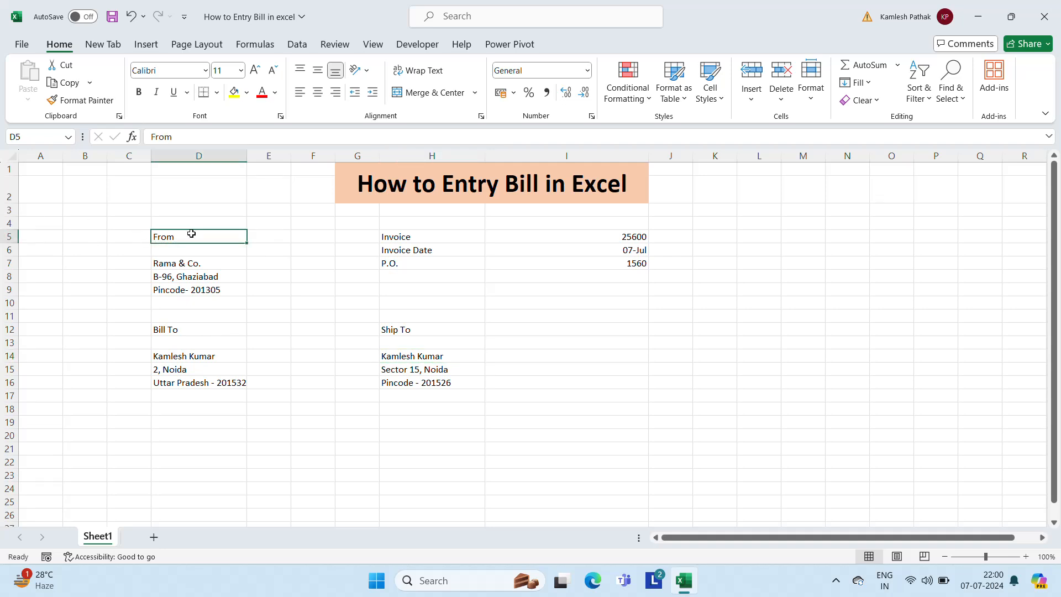
key(shift+Right)
key(shift+Right)
key(shift+Right)
key(shift+Right)
key(shift+Right)
key(shift+Right)
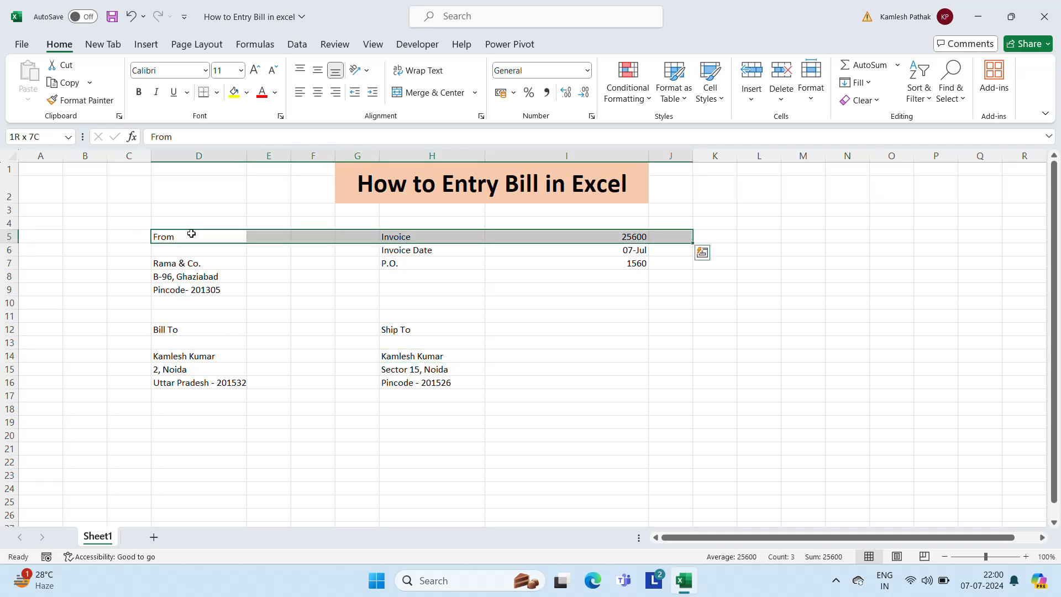
key(Left)
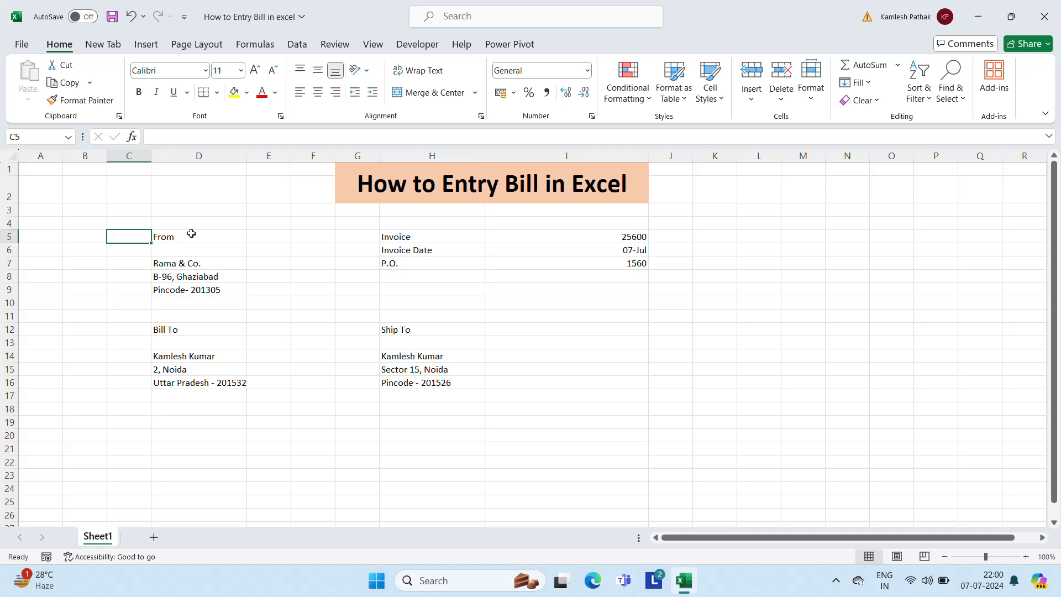
key(Down)
key(Down)
key(Down)
key(Down)
key(Down)
key(Down)
key(Down)
key(Down)
key(Down)
key(Down)
key(Down)
key(Down)
key(Down)
key(Down)
key(Down)
key(Down)
key(Down)
key(Down)
key(Down)
key(Down)
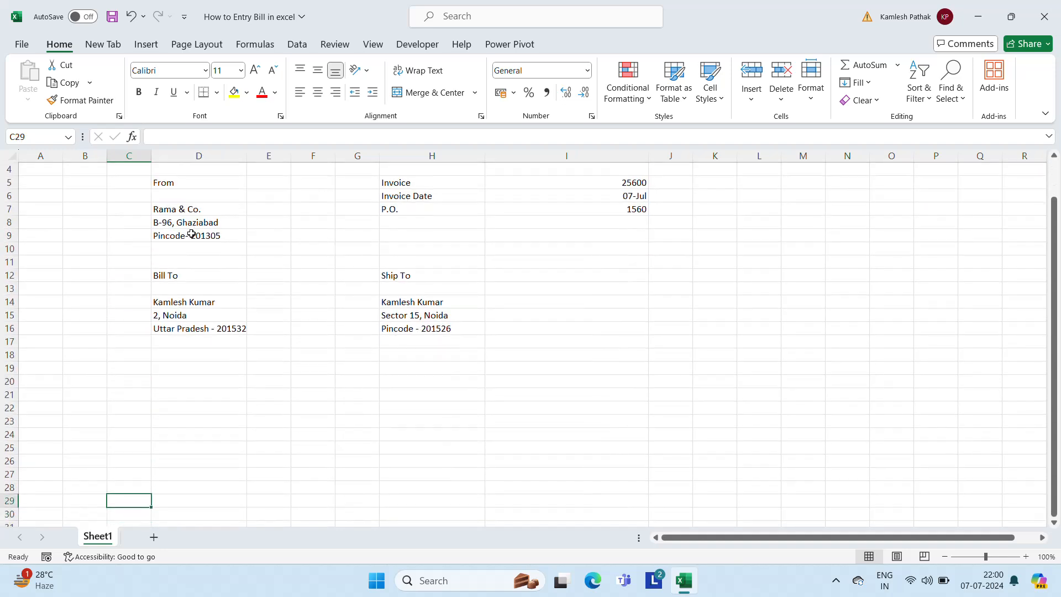
key(Up)
key(Up)
key(Up)
key(Up)
key(Up)
key(Up)
key(Up)
key(Up)
key(Up)
key(Up)
key(Up)
key(Right)
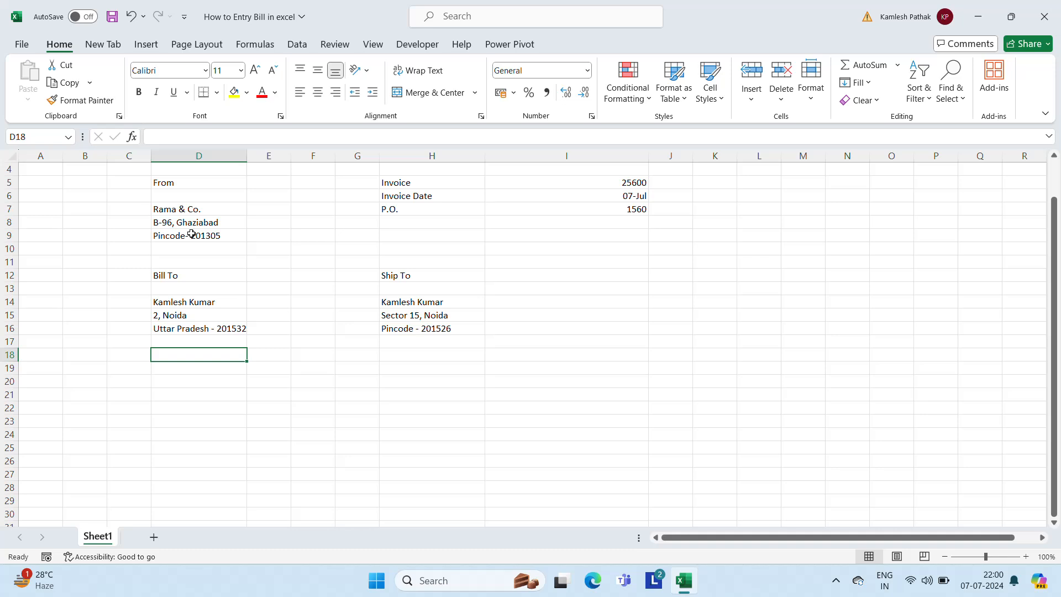
Enter 'S.No.' in D18 and 'Description' in E18, widening column E to fit
text(S/No.)
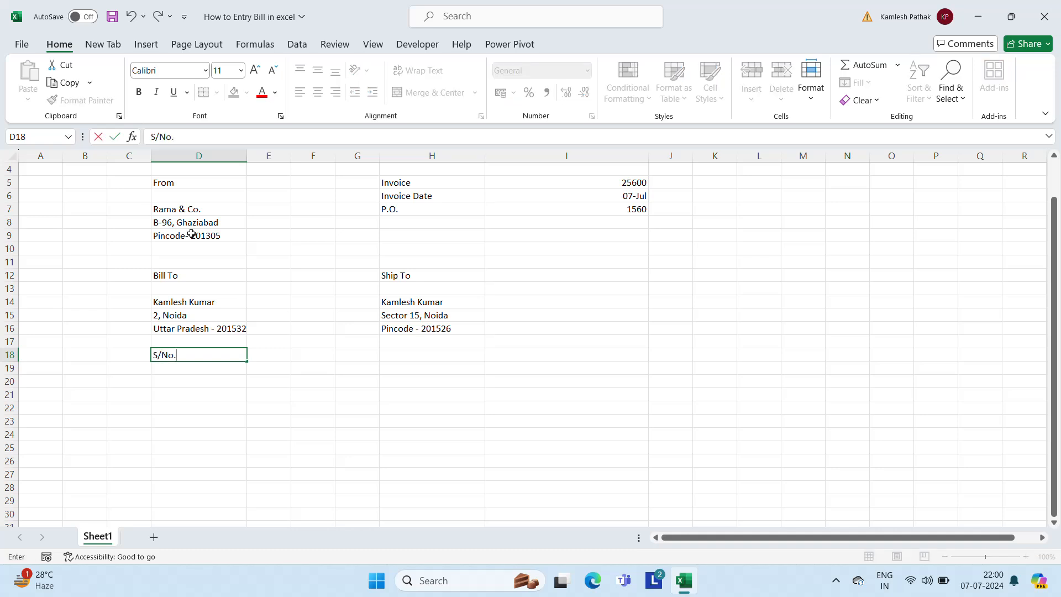
key(BackSpace)
key(BackSpace)
key(BackSpace)
key(BackSpace)
text(.No.)
key(Return)
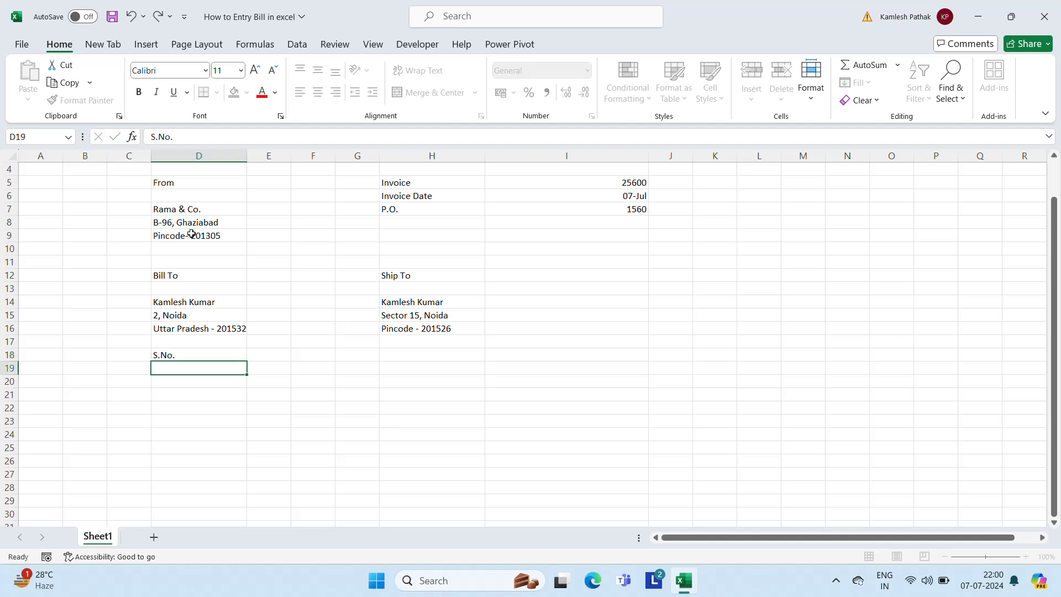
key(Up)
key(Right)
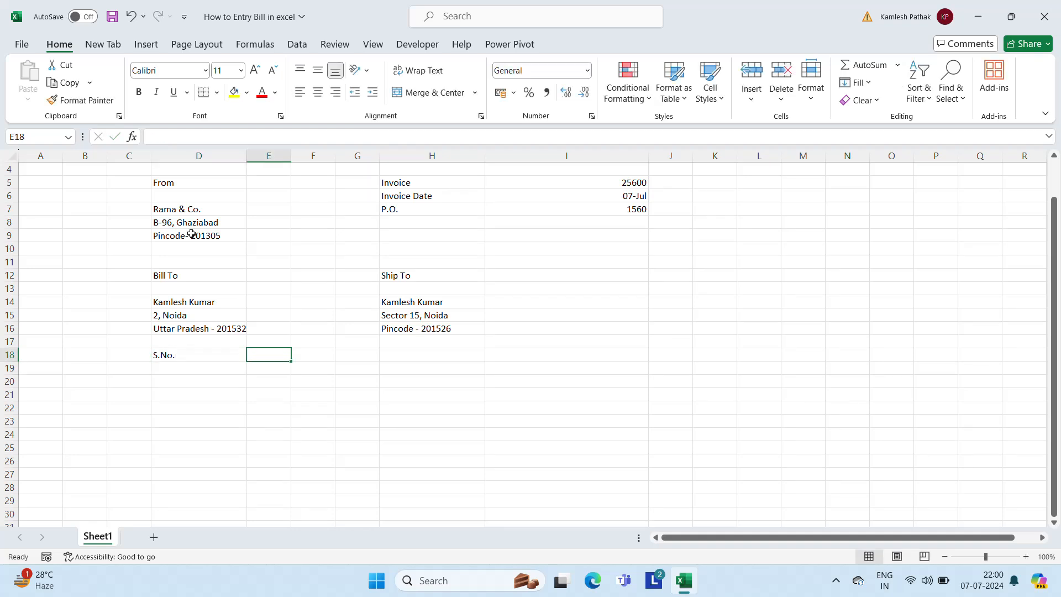
text(Des)
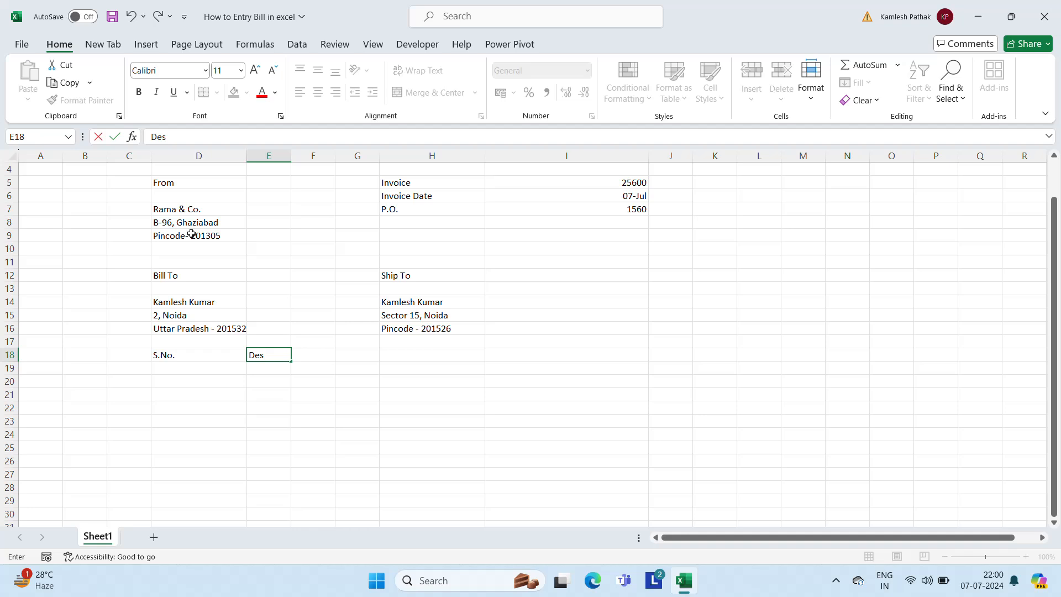
text(cription)
key(ctrl+Return)
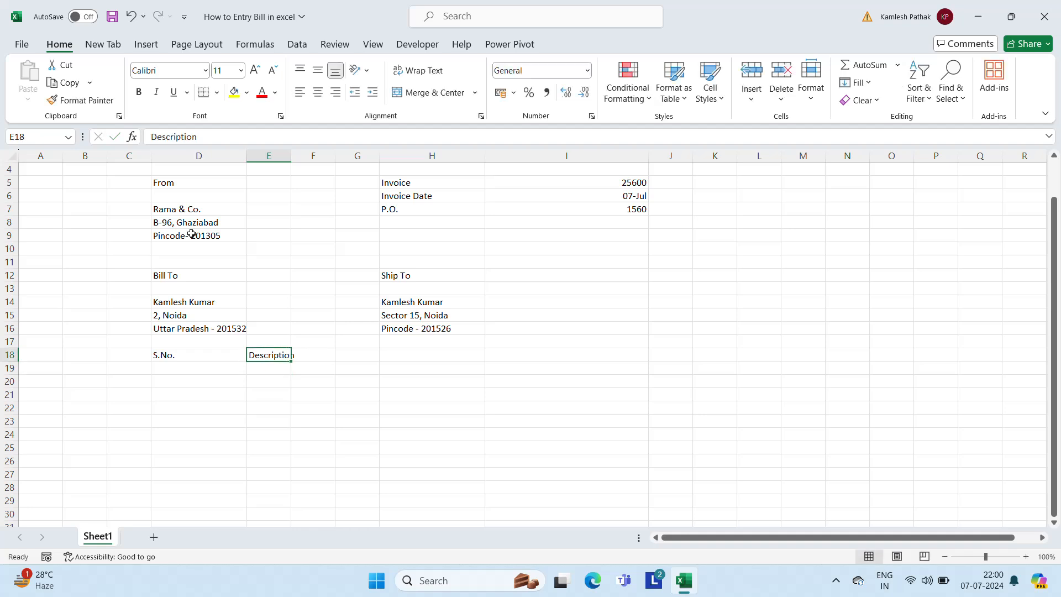
drag(295, 156, 304, 157)
Add the 'Qty' heading in F18
click(329, 356)
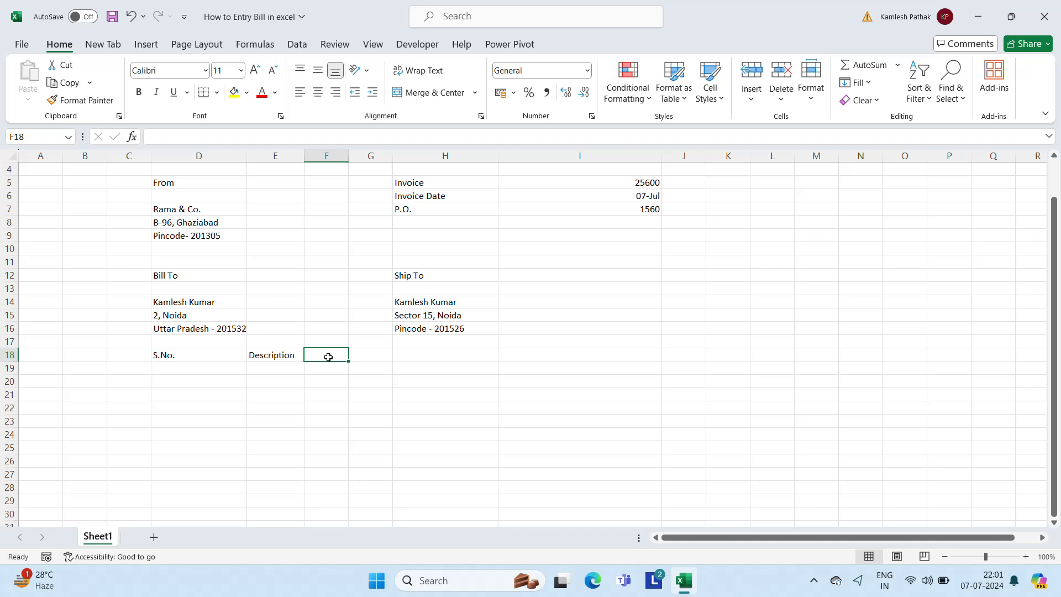
key(Tab)
click(328, 357)
key(Tab)
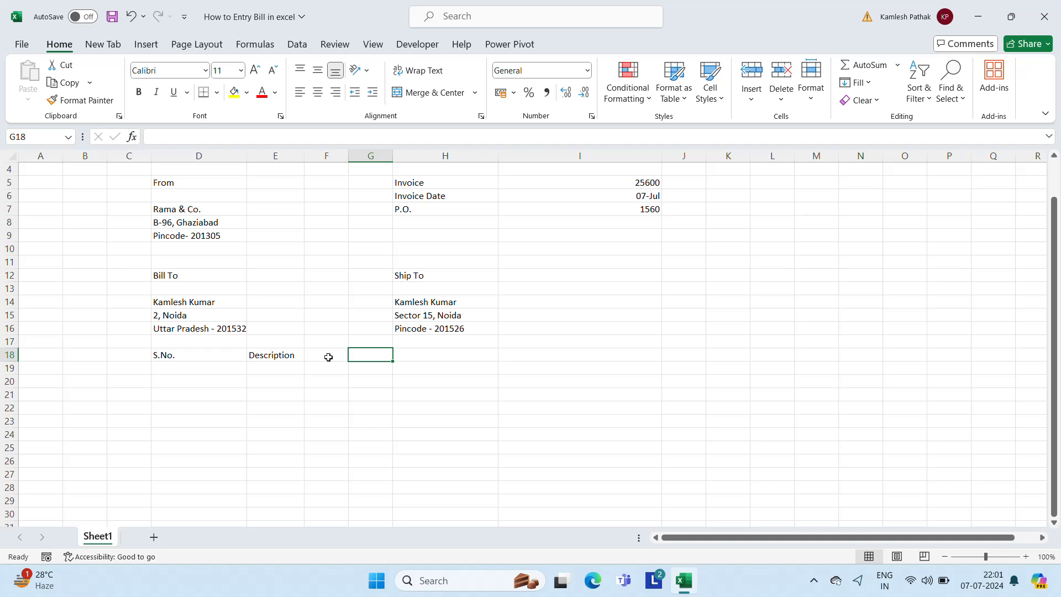
key(Left)
key(Left)
key(Left)
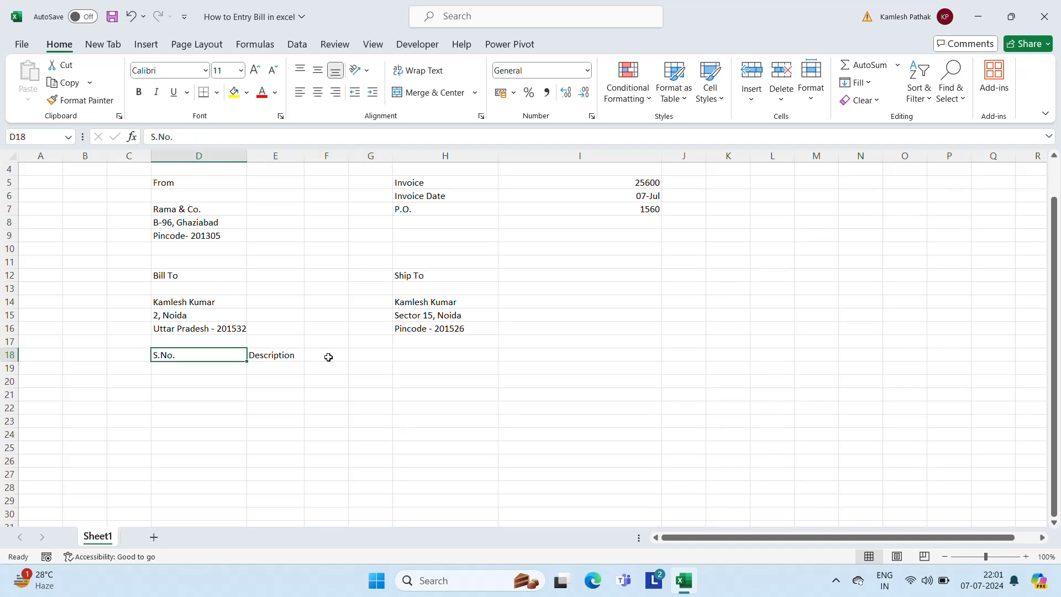
key(Right)
key(Right)
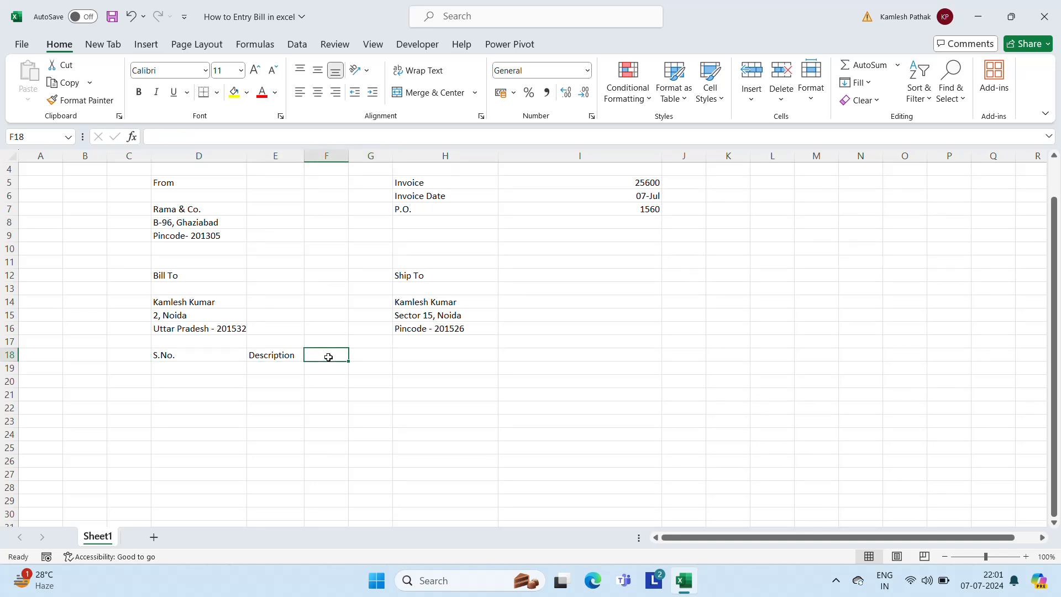
text(Qty)
key(Return)
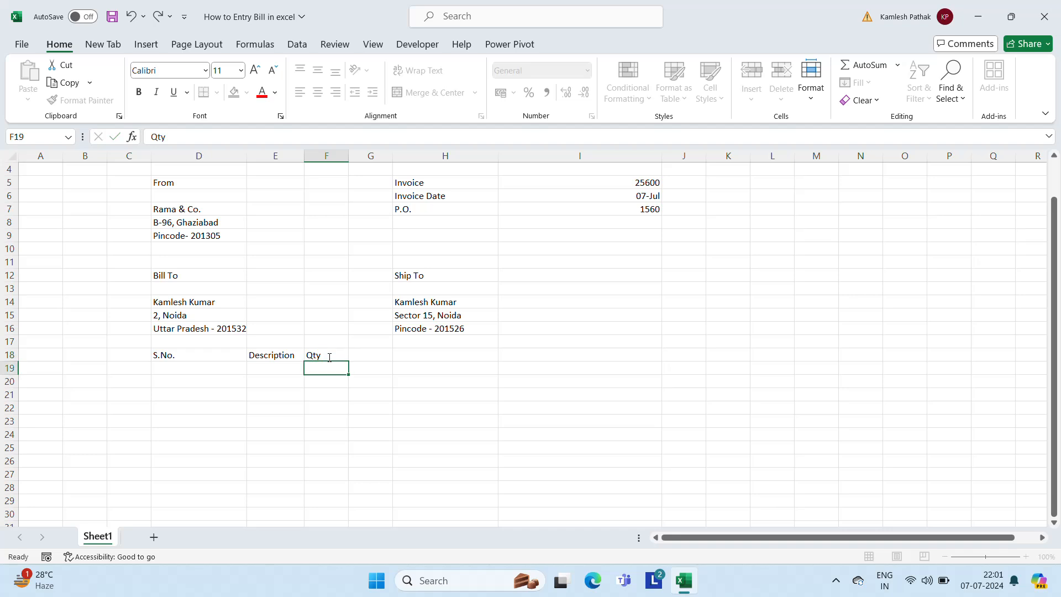
key(Up)
key(Right)
key(Right)
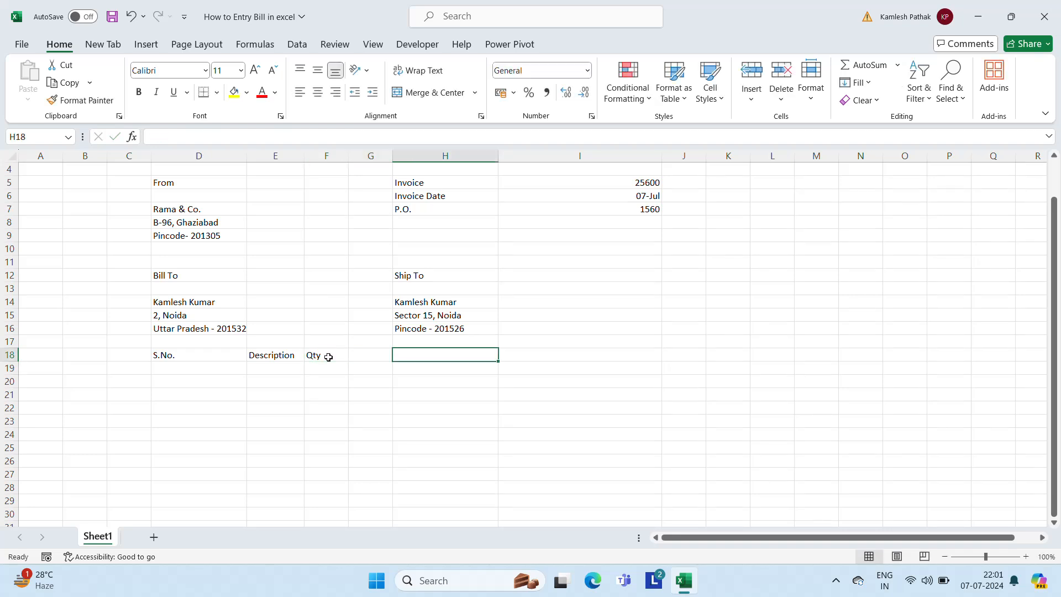
key(Left)
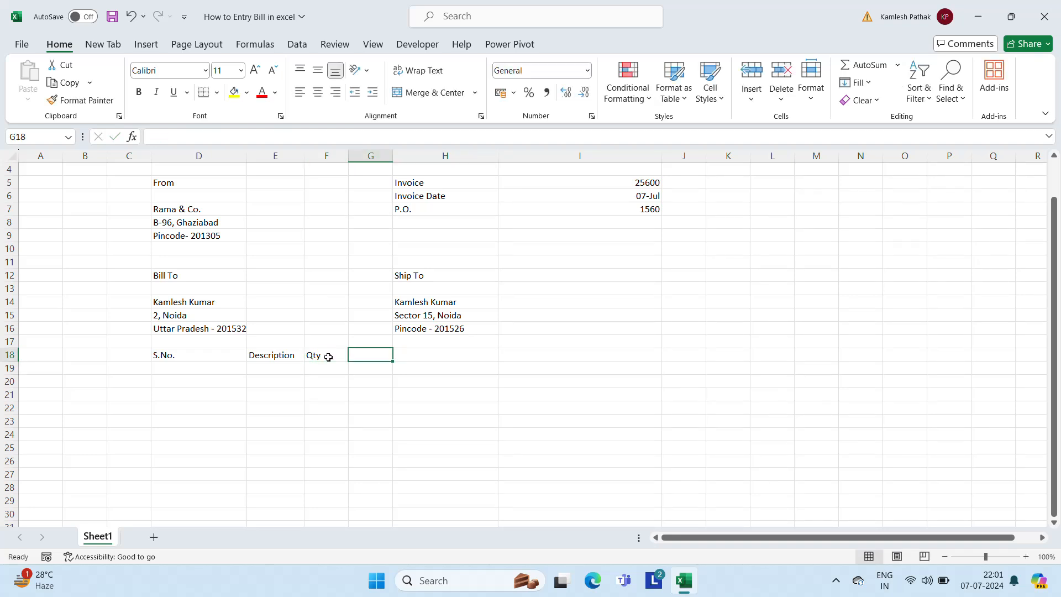
Add 'Price' in G18 and 'Amount' in H18 to finish the header row
text(Price)
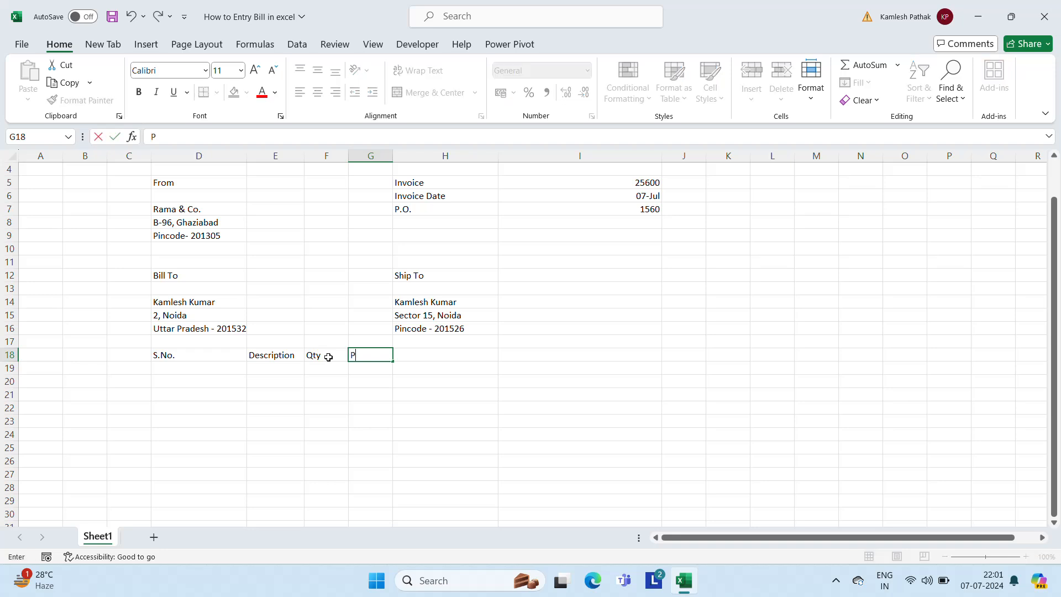
key(Return)
key(Down)
key(Right)
key(Up)
key(Up)
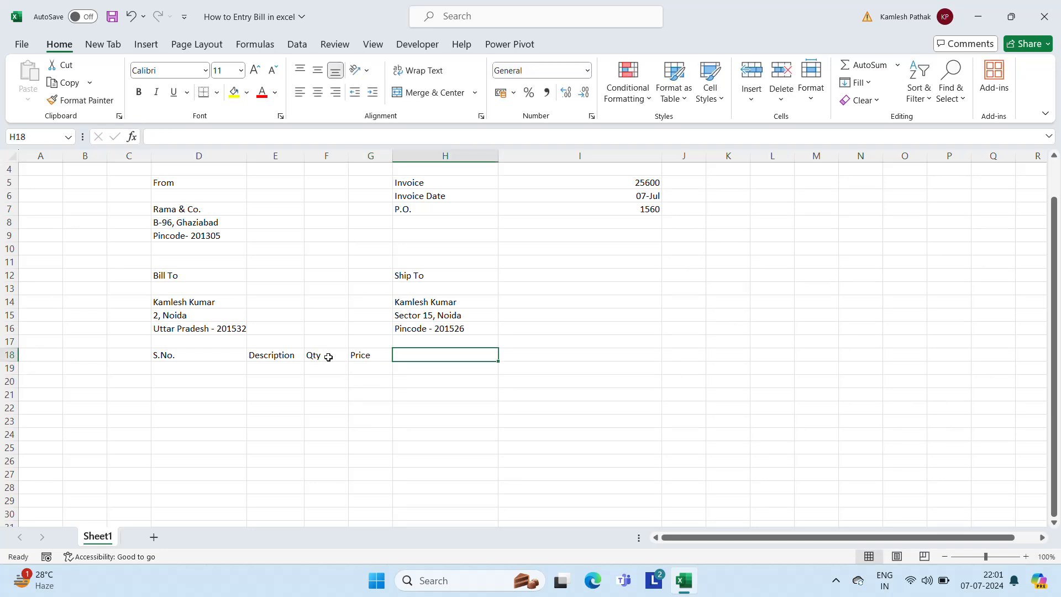
key(Right)
key(Left)
text(Amount)
key(Return)
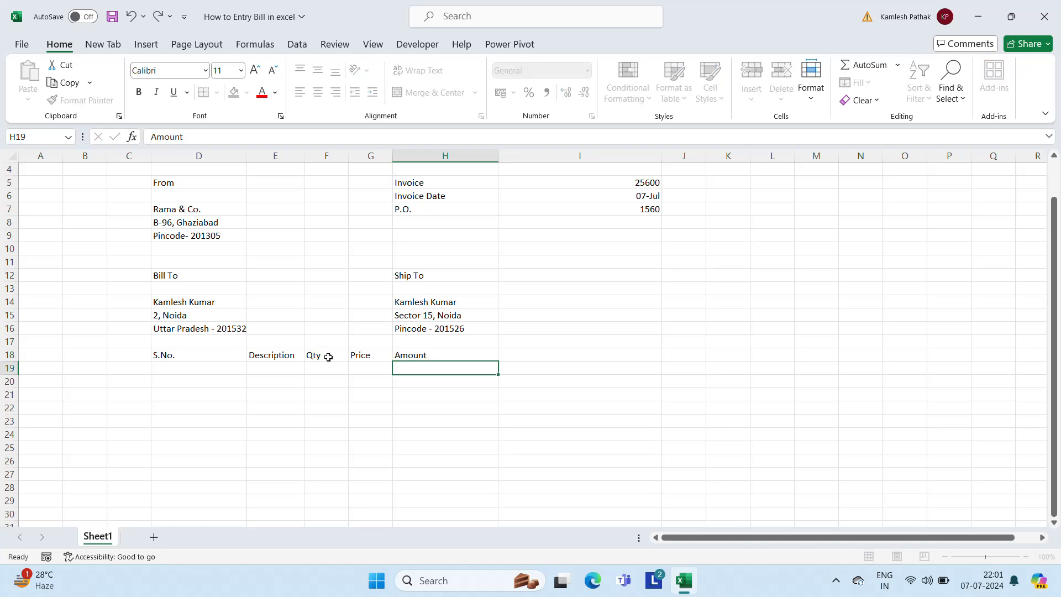
key(Up)
key(Left)
key(Left)
key(Left)
key(Left)
key(Left)
key(Right)
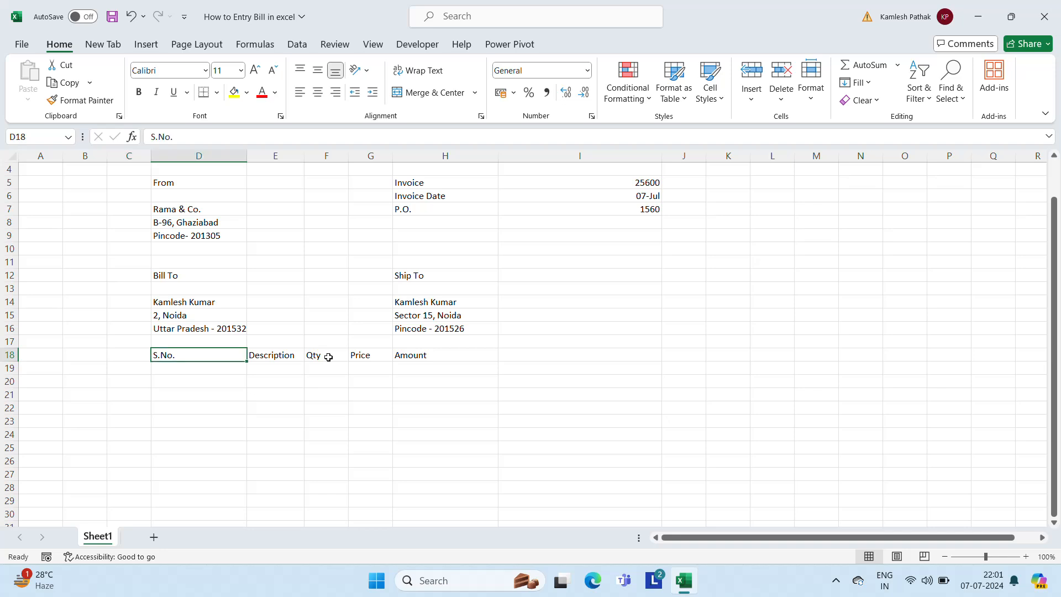
key(Right)
key(Right)
key(Right)
key(Right)
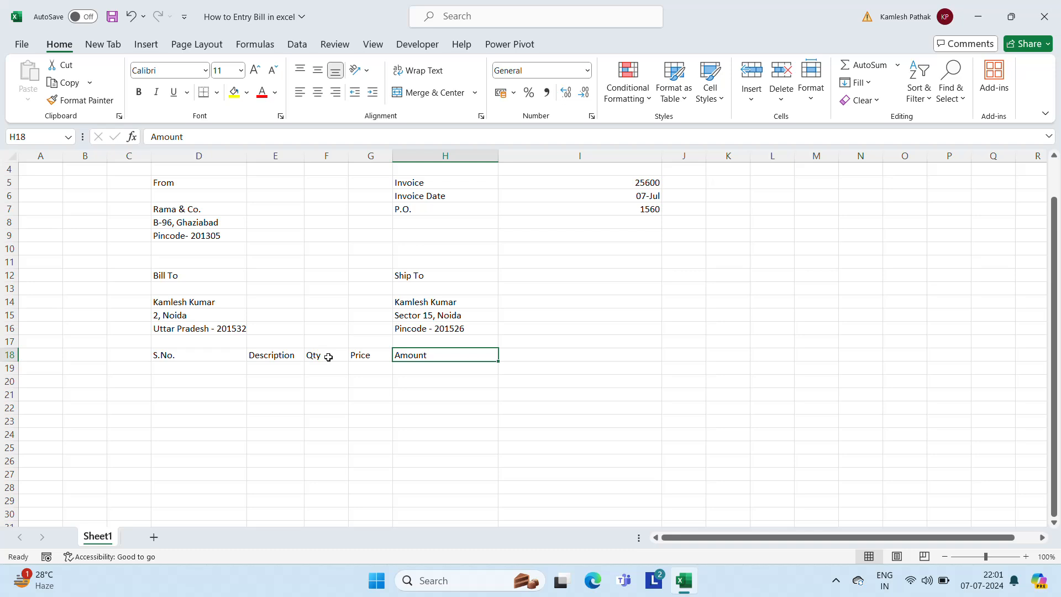
key(Left)
key(Left)
key(Left)
key(Left)
key(Down)
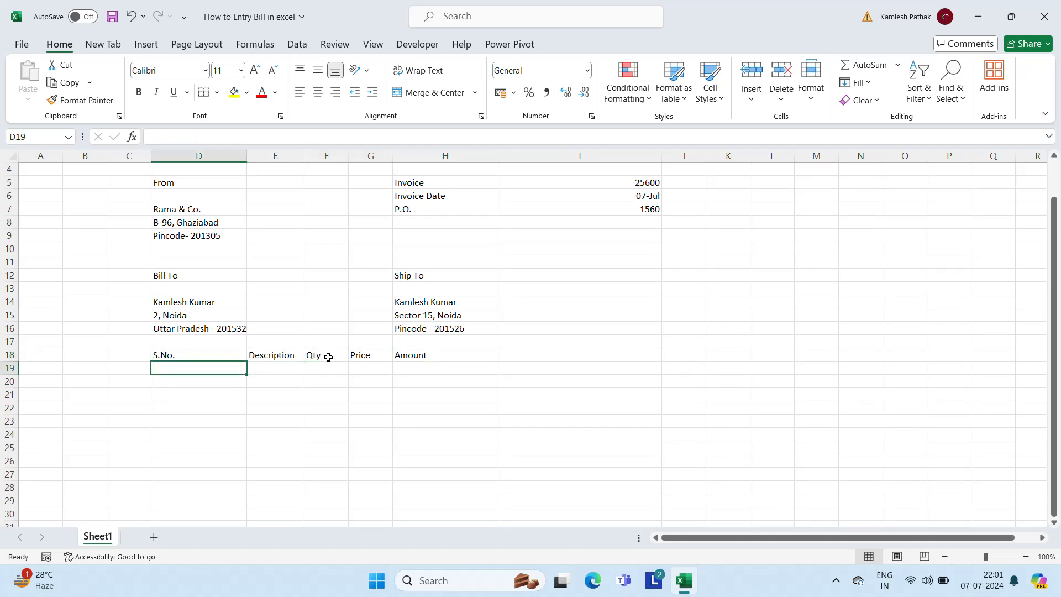
Number the items 1 to 5 in D19:D23 by filling down from 1 and 2
text(1)
key(Return)
key(Up)
key(Down)
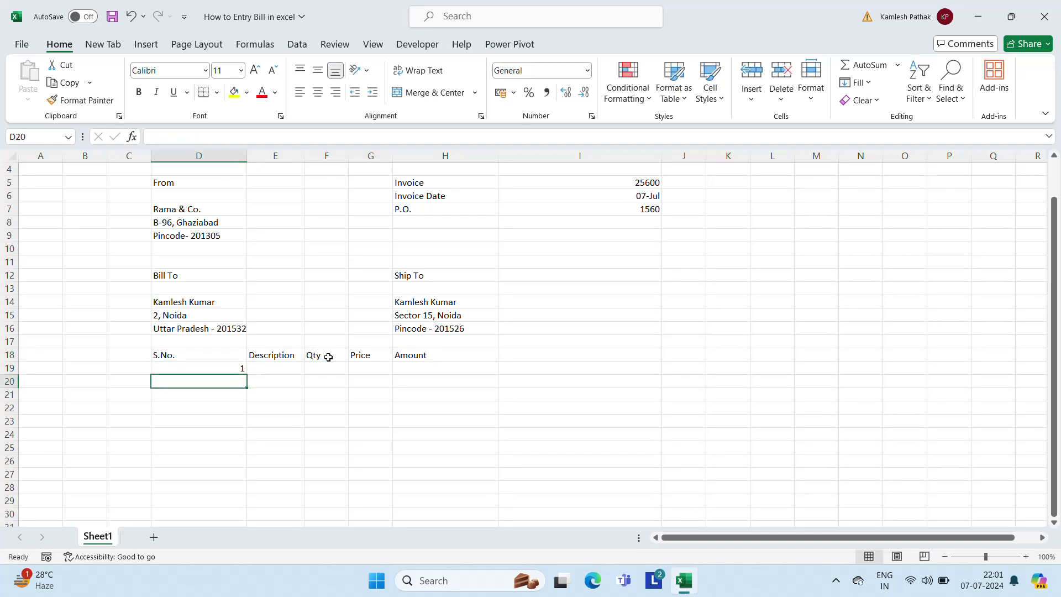
text(2)
key(Return)
key(Up)
key(Up)
key(Up)
key(Down)
key(shift+Down)
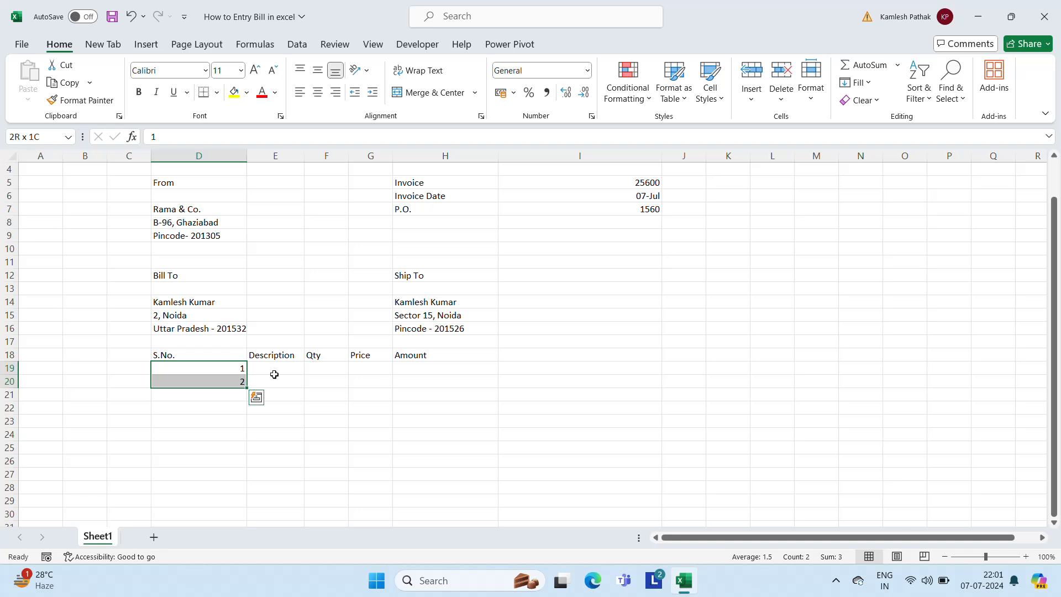
drag(247, 389, 241, 435)
List TV, LED and Washing Machine in E19:E21
click(264, 371)
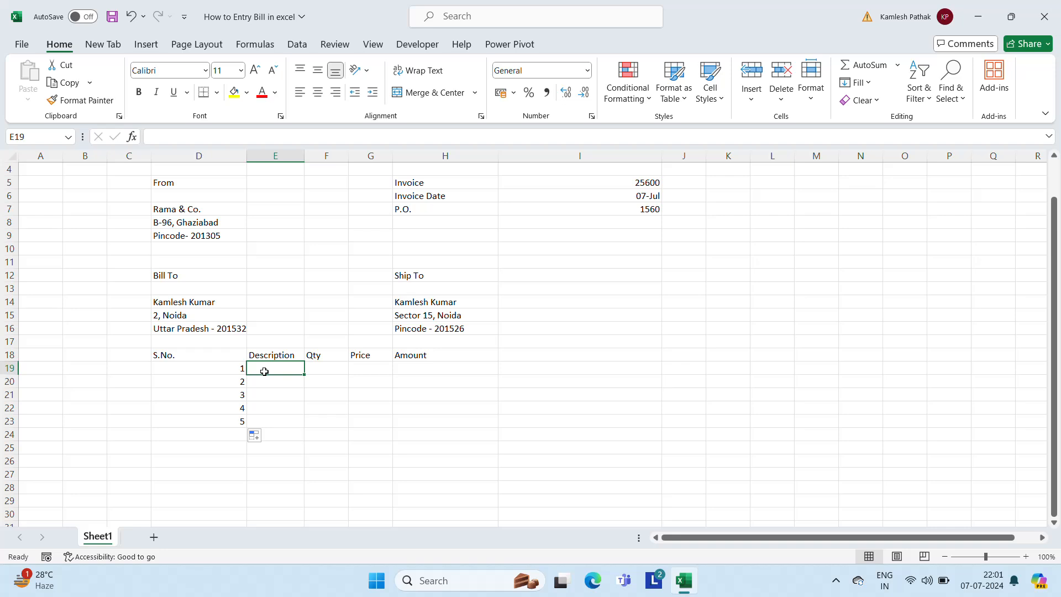
text(TV)
key(Return)
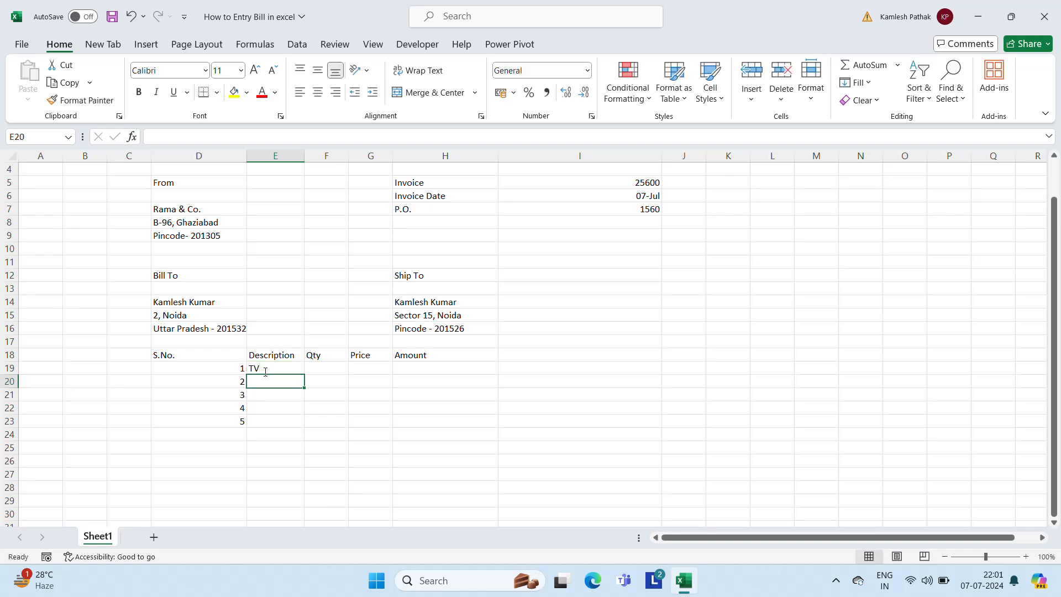
text(LED)
key(Return)
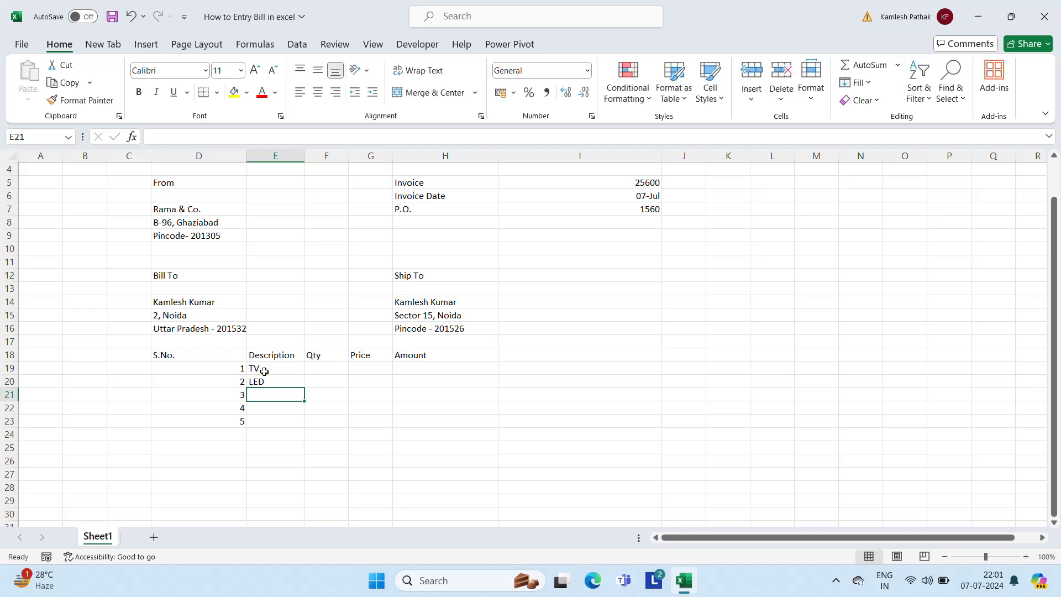
text(Washi)
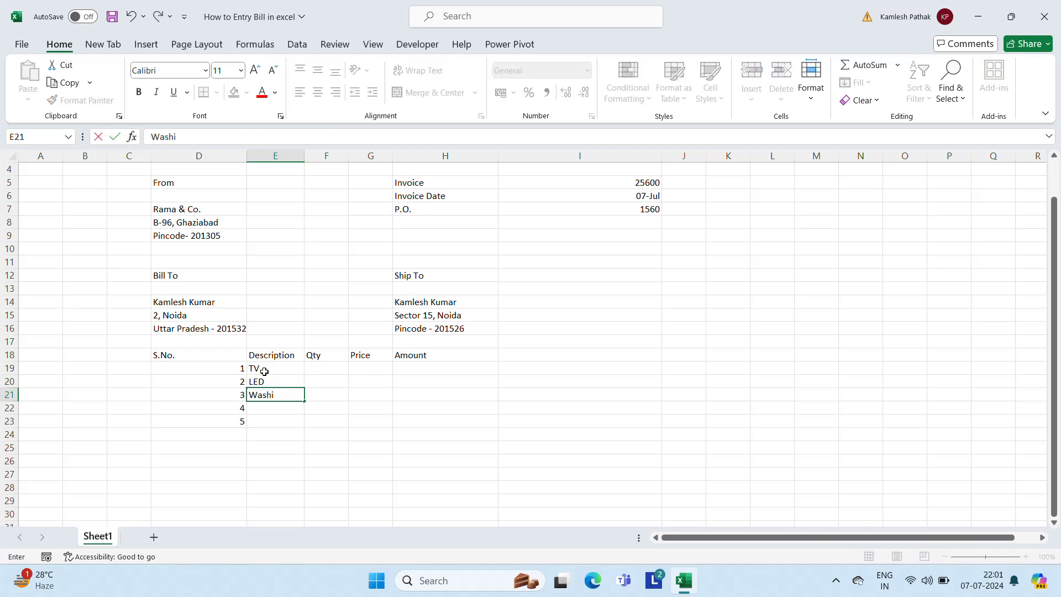
text(ng Machine)
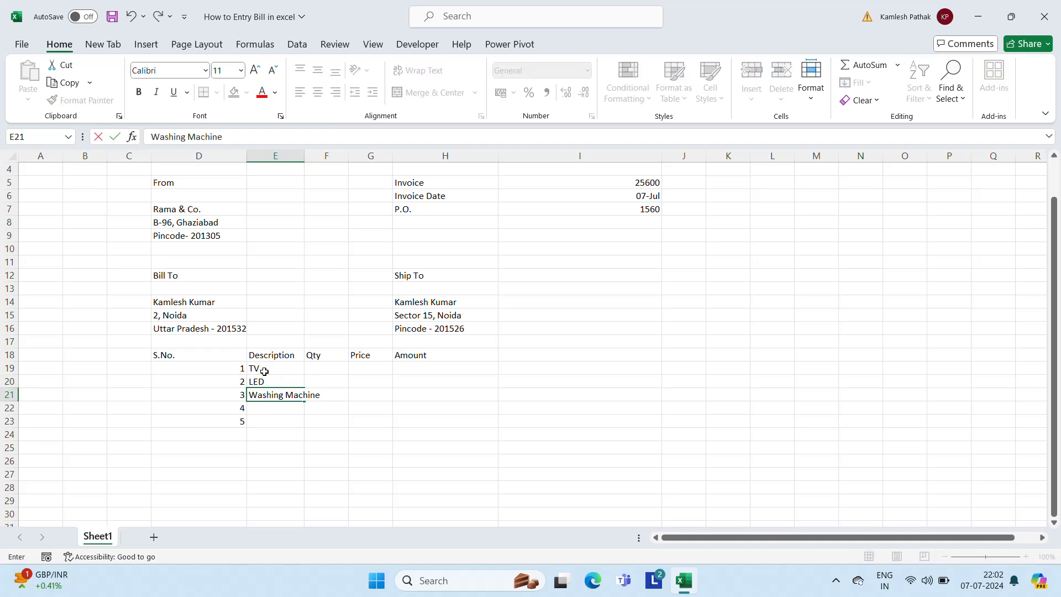
key(Return)
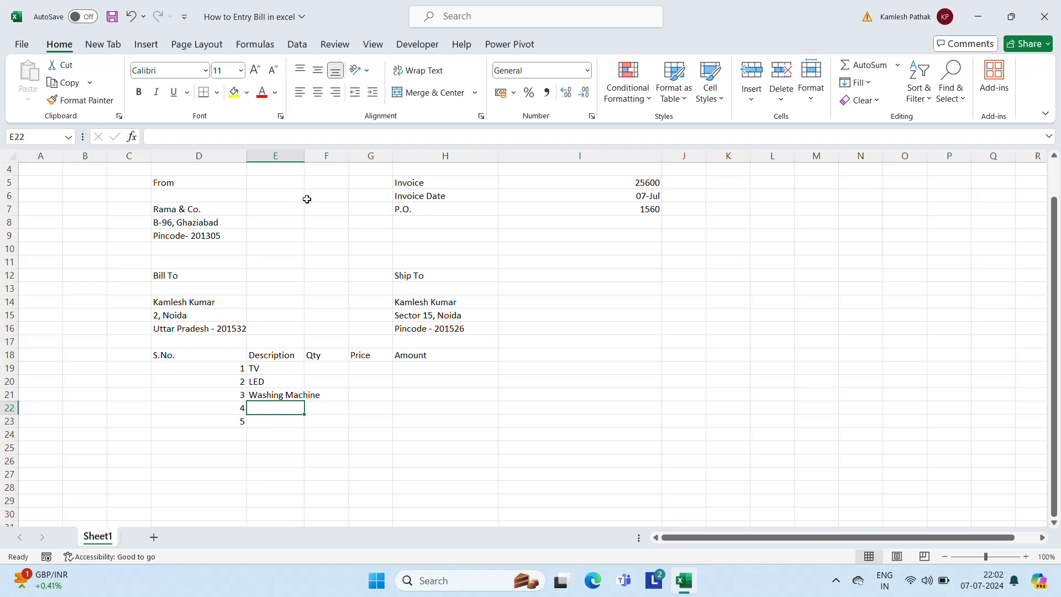
Widen column E and add Water Cooler and Mixer Grinder in E22:E23
drag(304, 156, 340, 156)
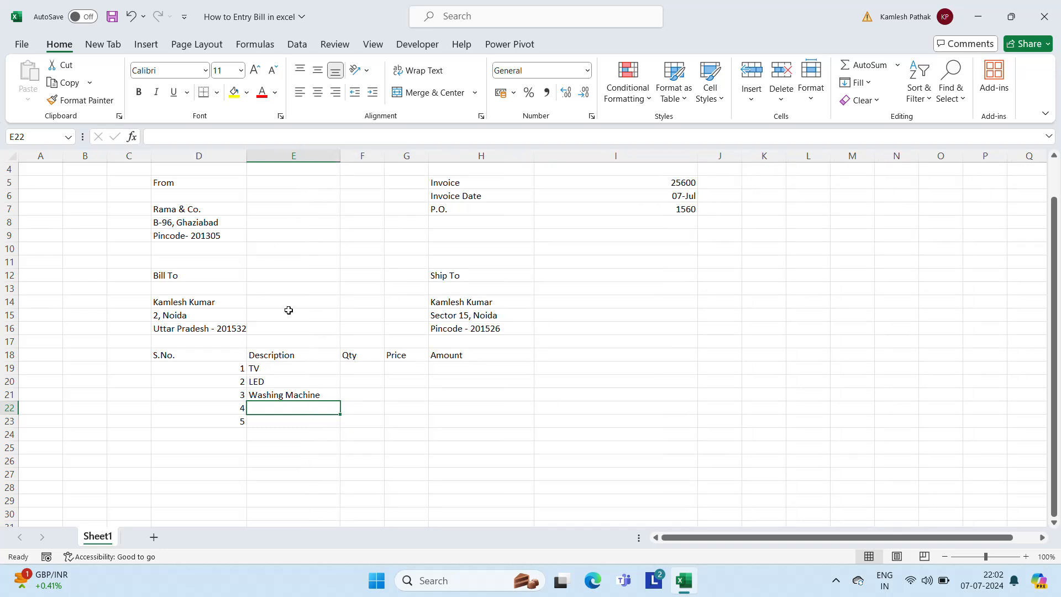
text(Water )
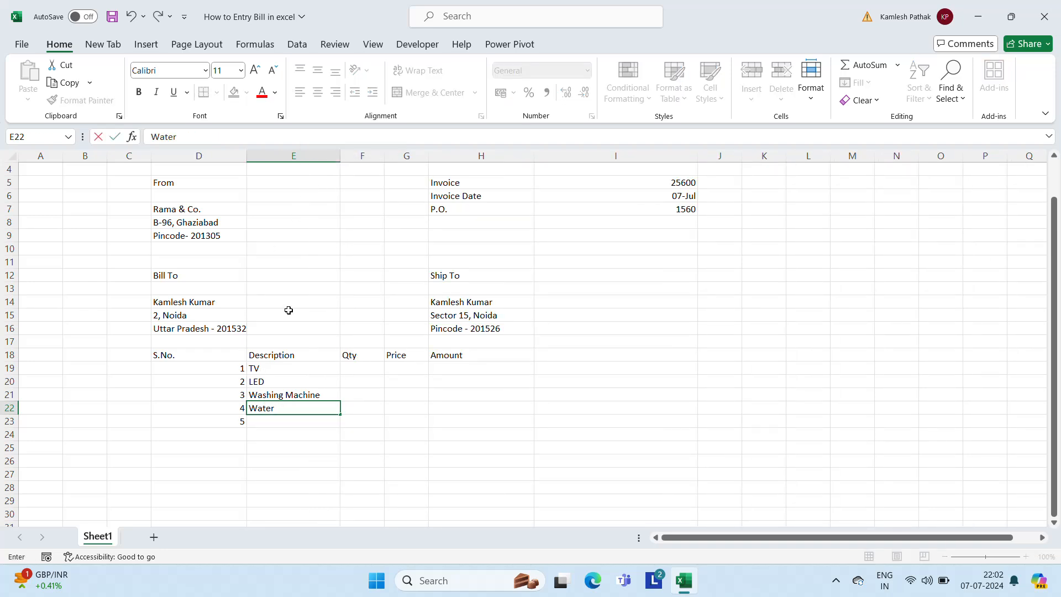
text(Cooler)
key(Return)
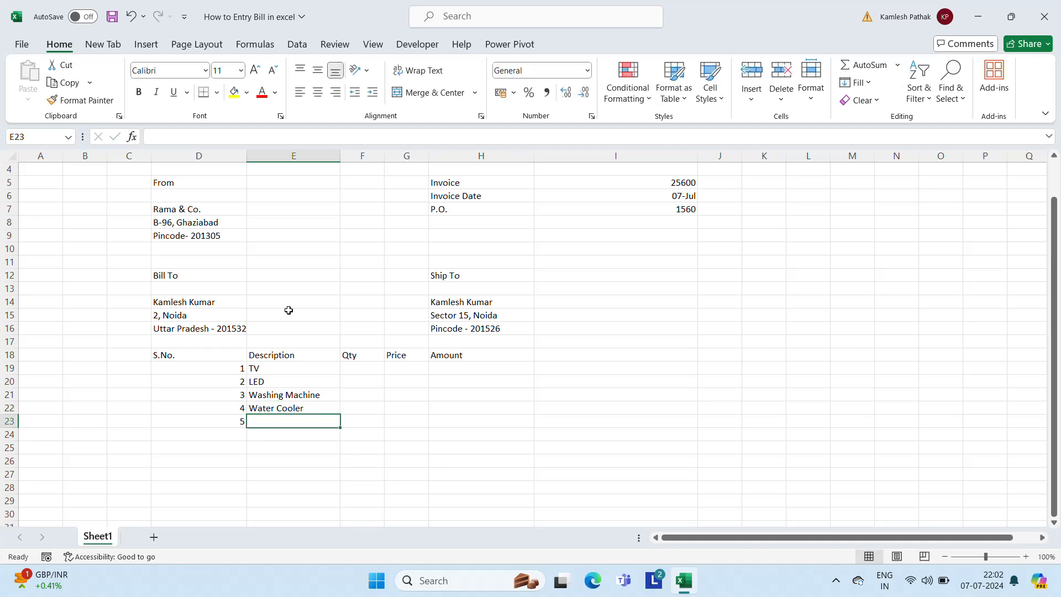
text(Mixer Grince)
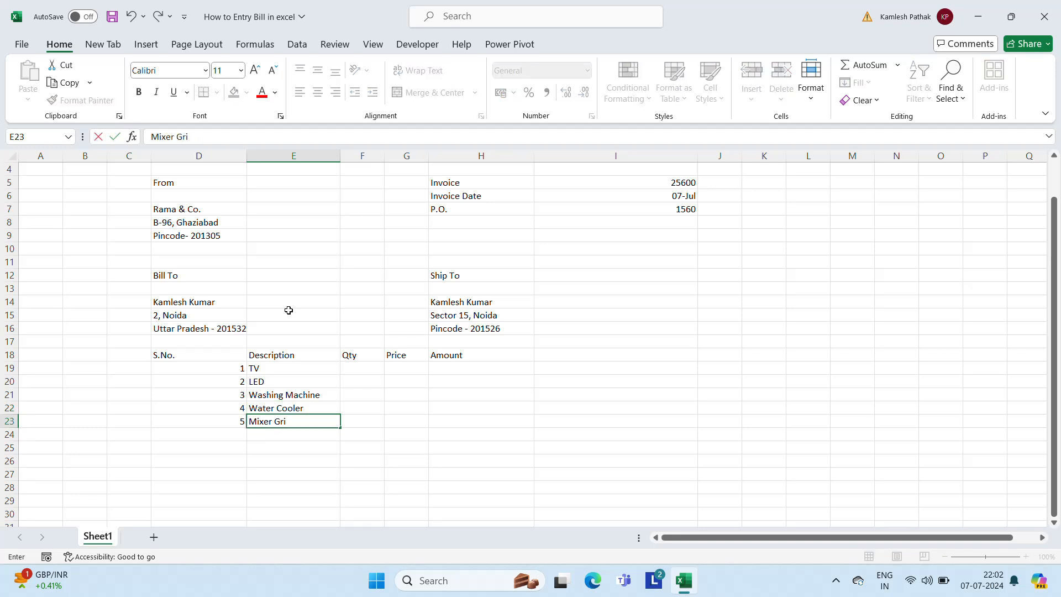
key(BackSpace)
key(BackSpace)
text(der)
key(Return)
key(Up)
key(Up)
key(Up)
key(Up)
key(Up)
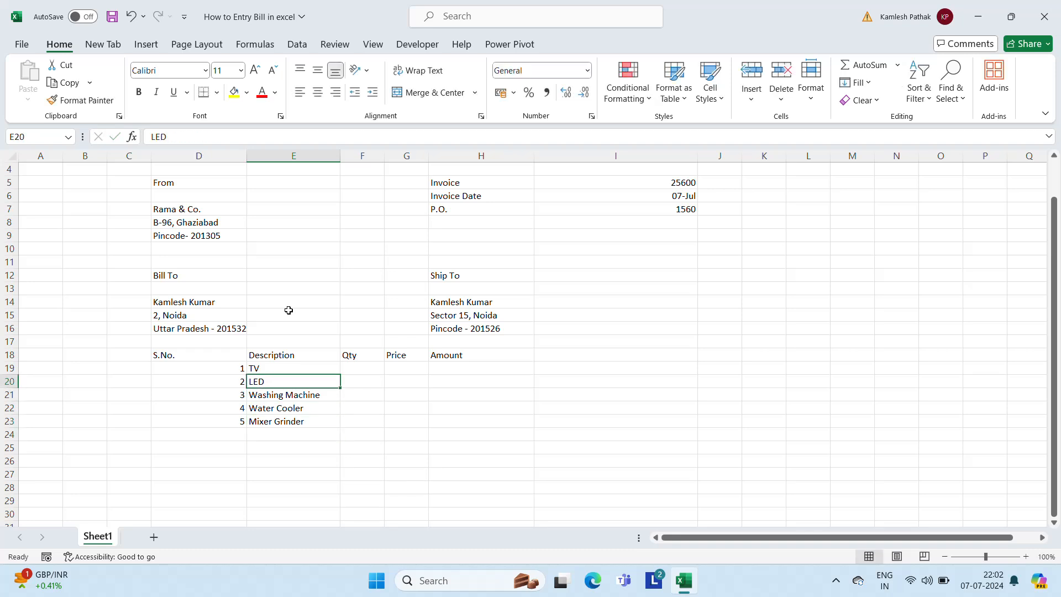
Enter quantities 2, 3, 1, 4 and 5 in F19:F23
key(Right)
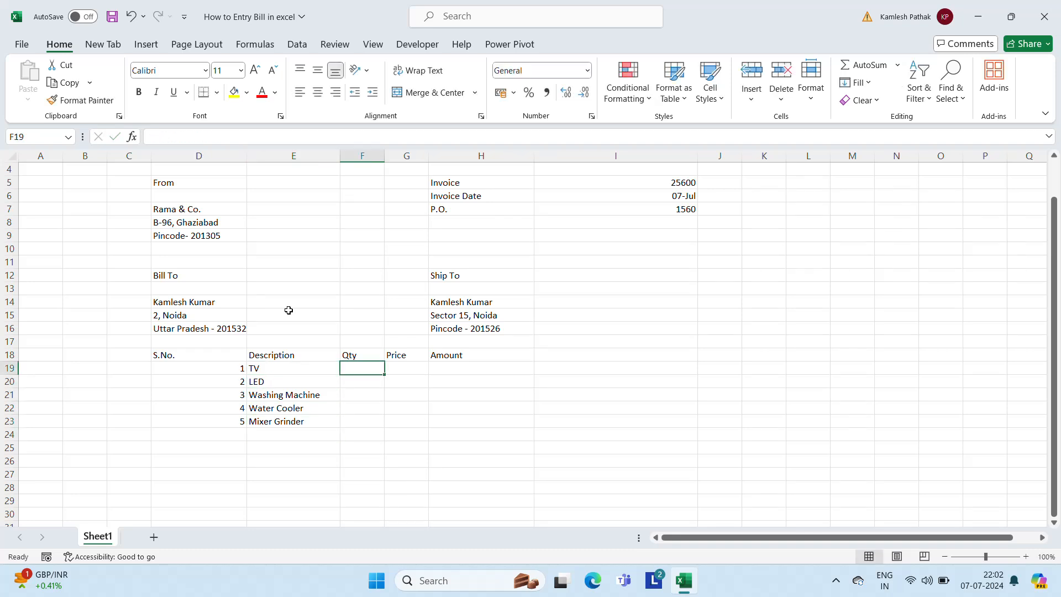
text(2)
key(Return)
text(3)
key(Return)
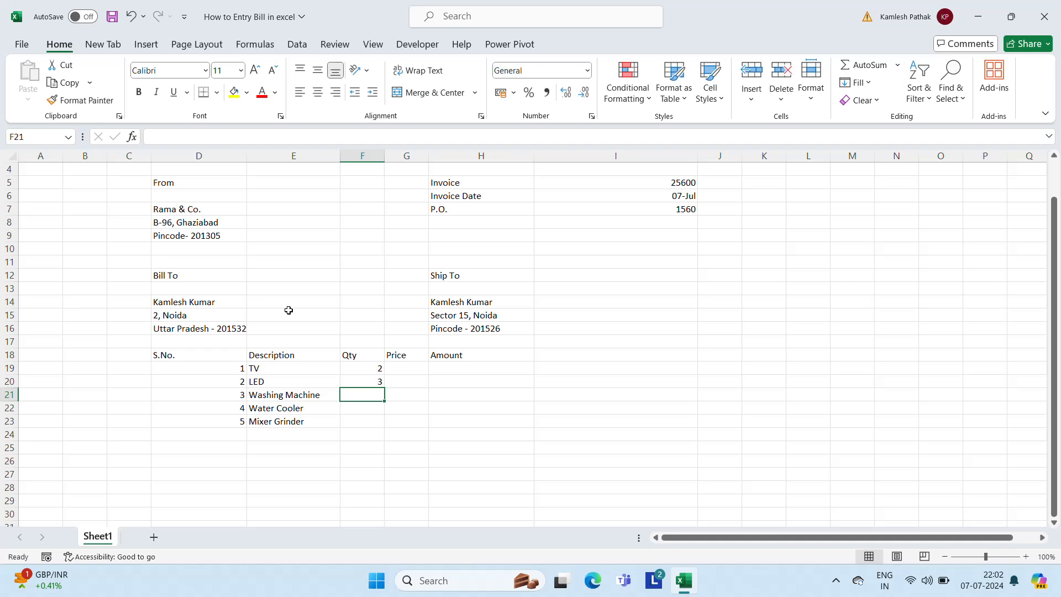
text(1)
key(Return)
text(4)
key(Return)
text(5)
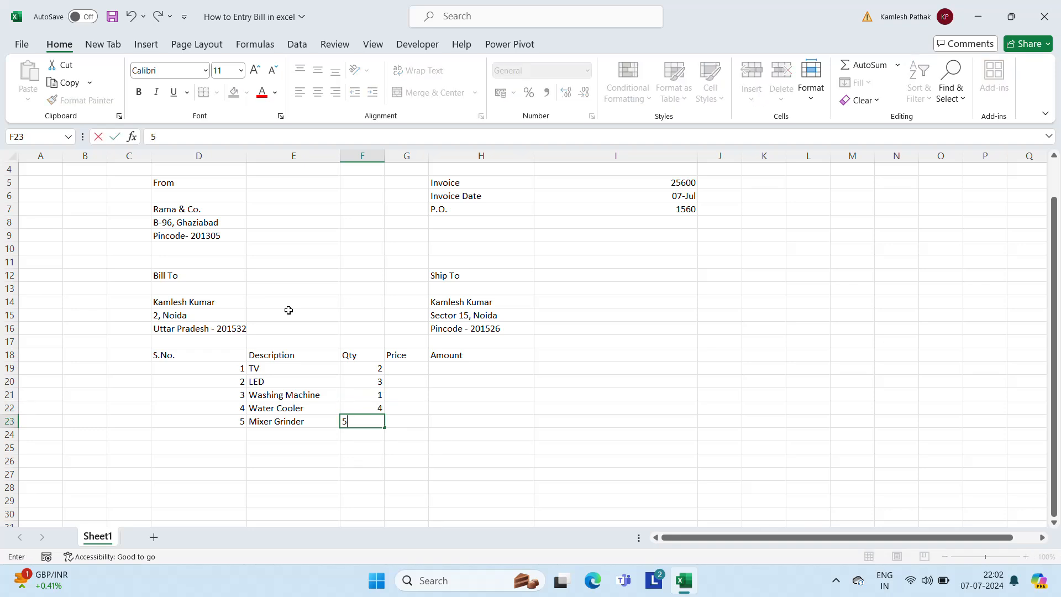
key(Return)
key(Up)
key(Up)
key(Up)
key(Up)
key(Up)
Enter prices 12000, 15000, 16000, 6000 and 2500 in G19:G23
key(Right)
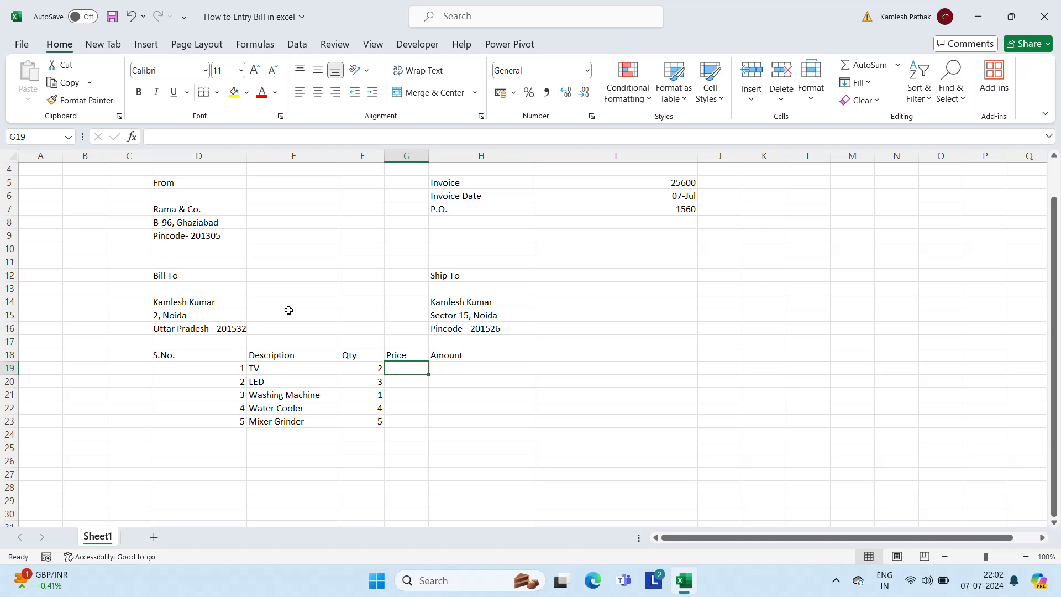
key(Left)
key(Right)
text(12000)
key(Return)
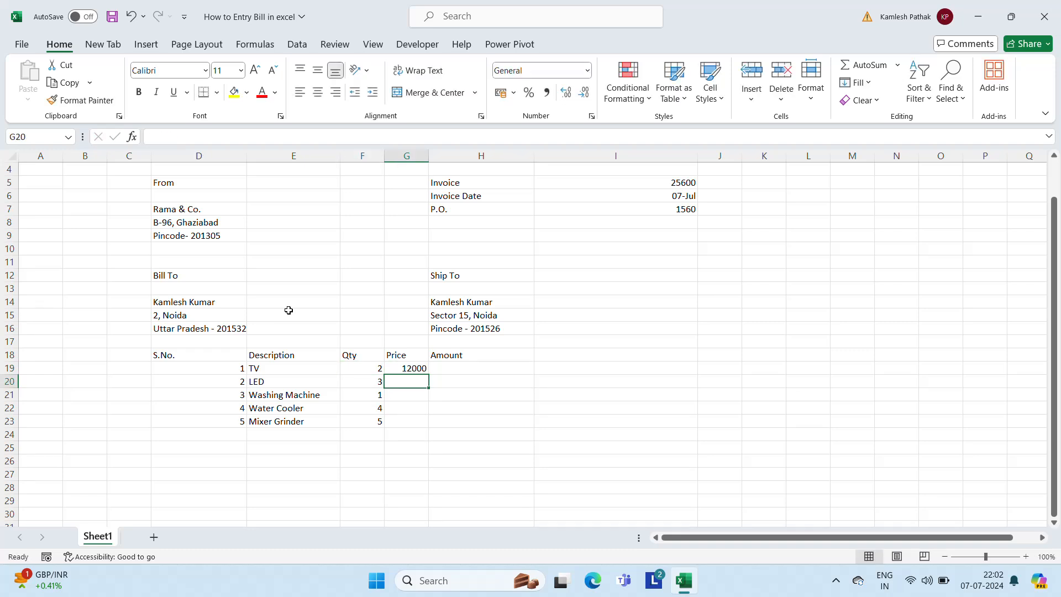
text(15000)
key(Return)
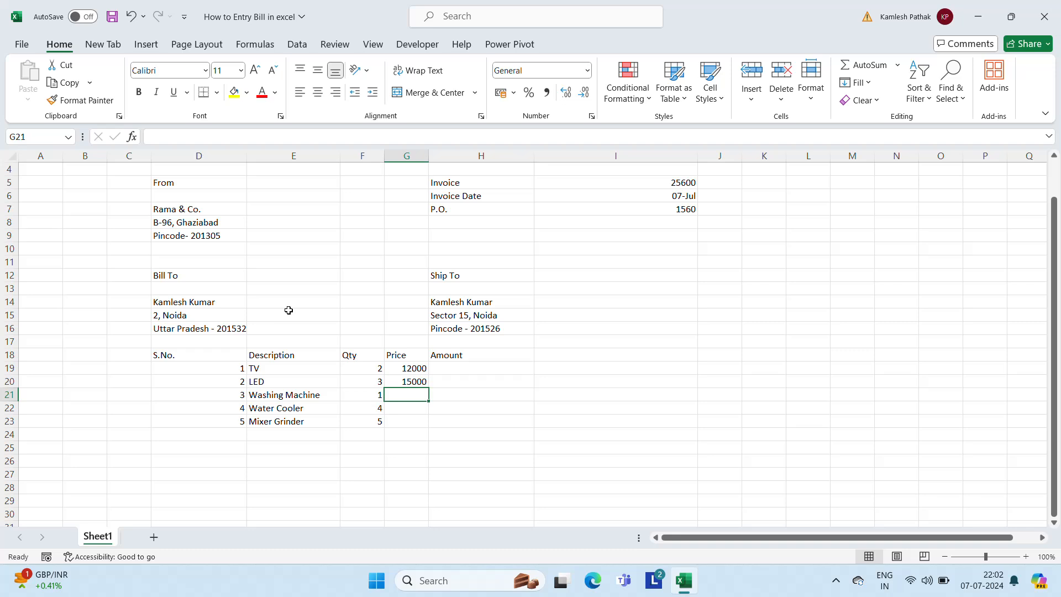
text(16000)
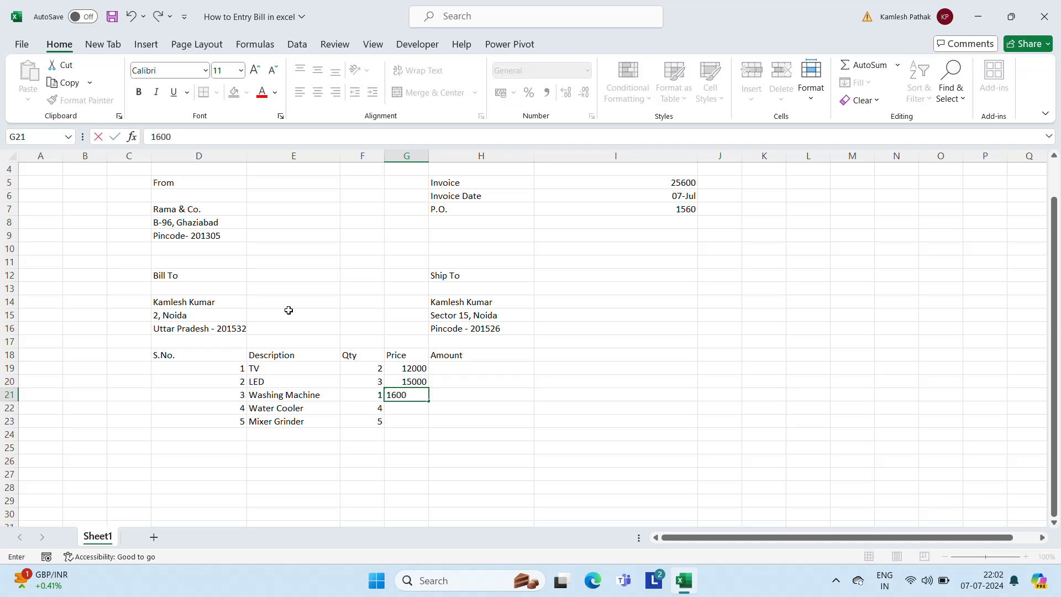
key(Return)
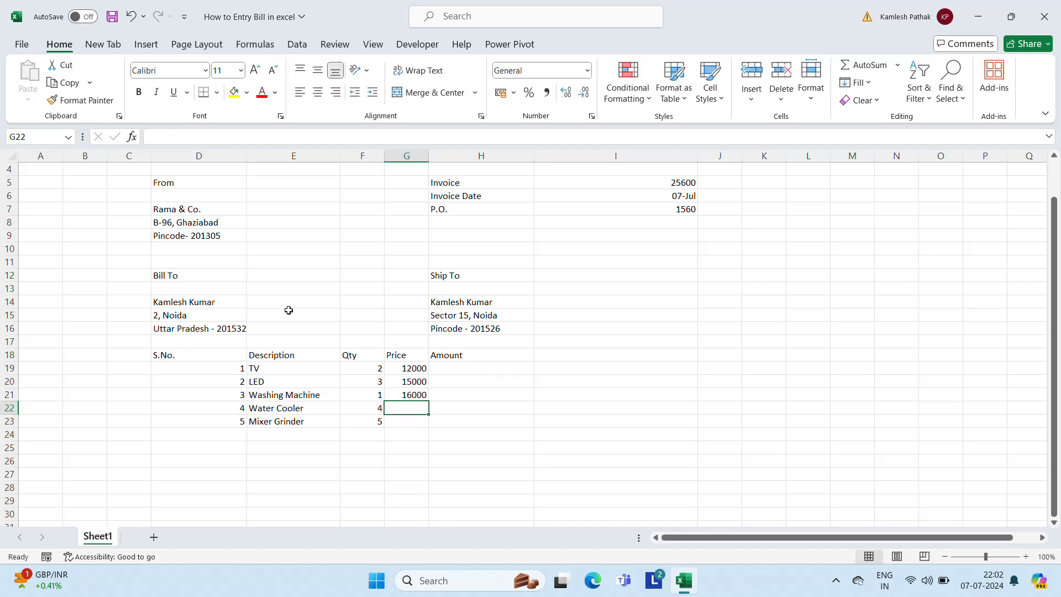
text(6000)
key(Return)
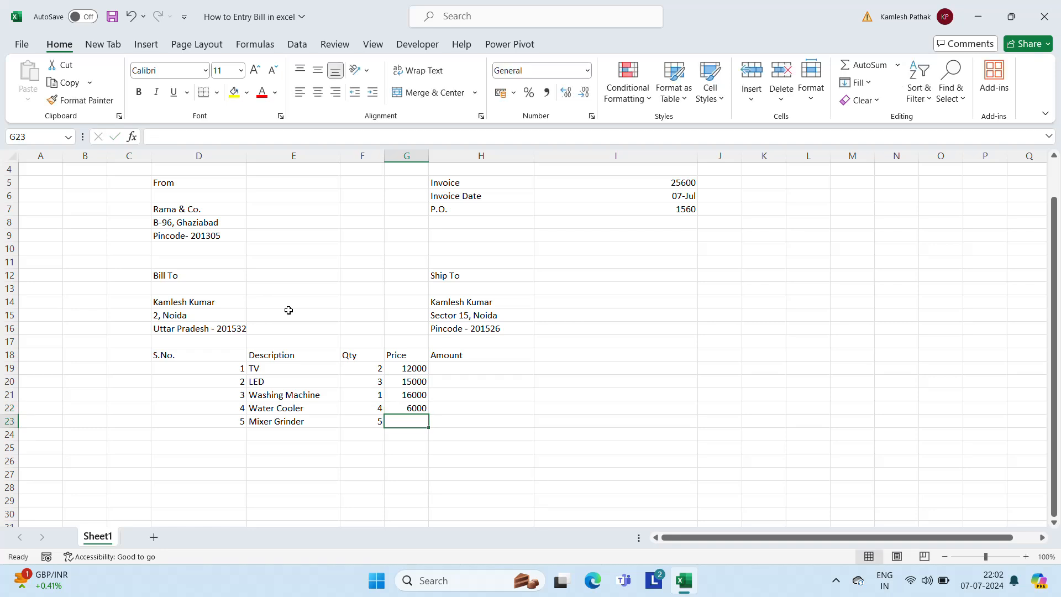
text(2500)
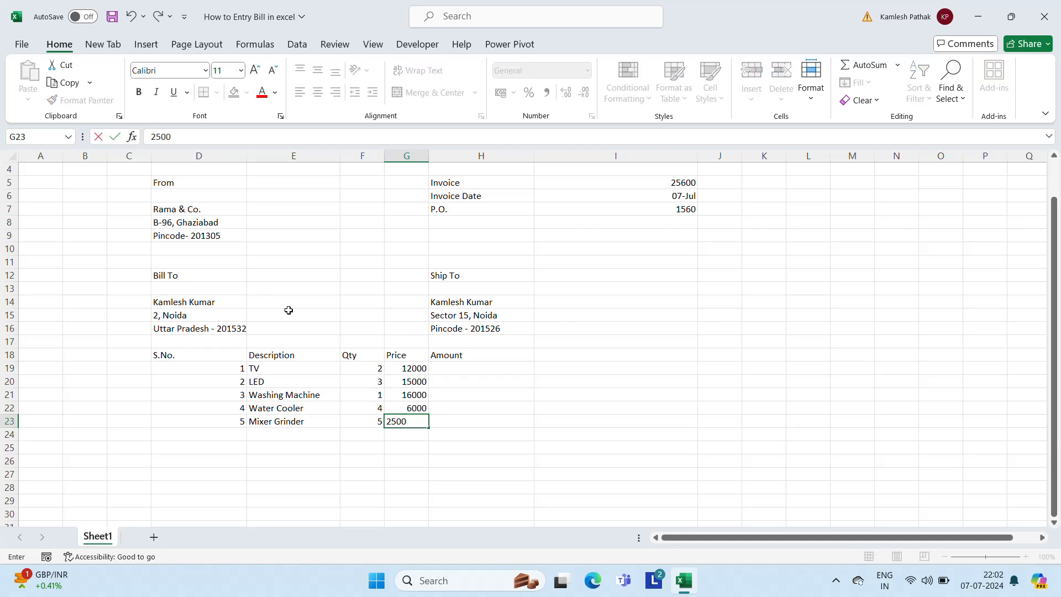
key(Return)
key(Up)
key(Up)
key(Up)
key(Up)
key(Up)
key(Up)
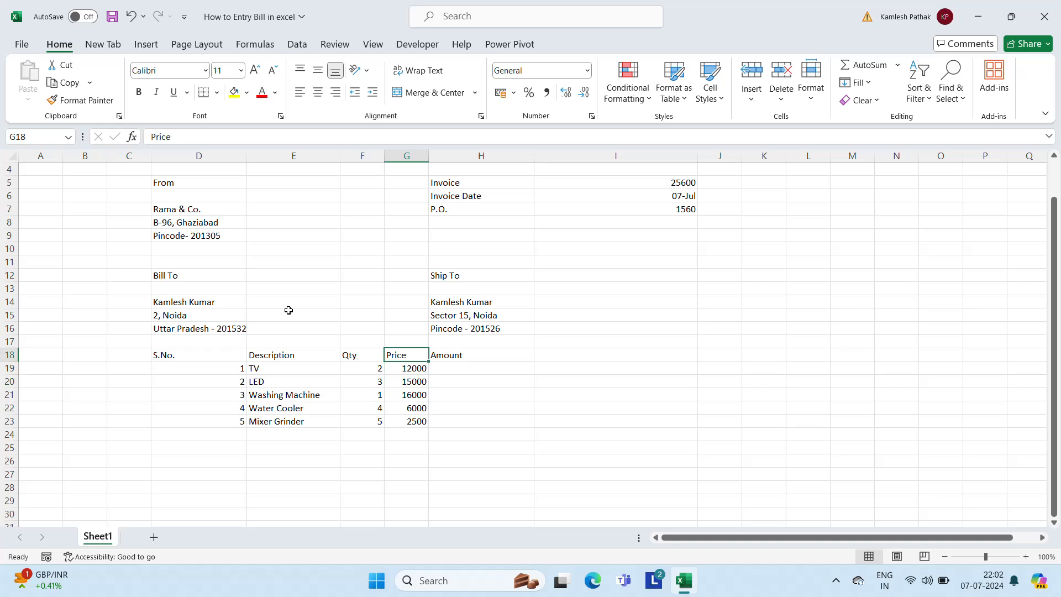
key(Left)
key(Left)
key(Left)
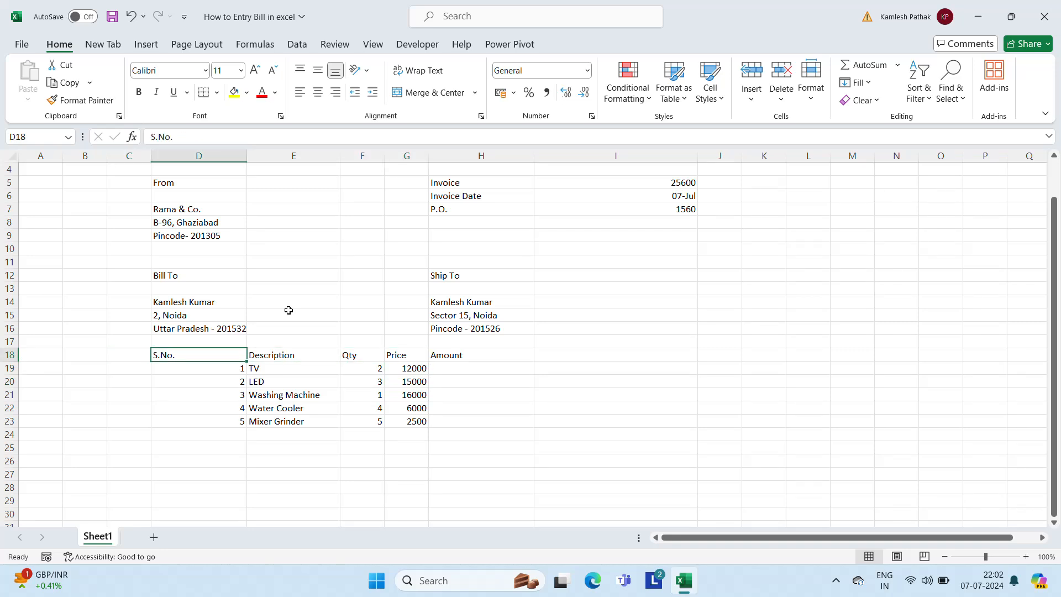
key(Right)
key(Right)
key(Right)
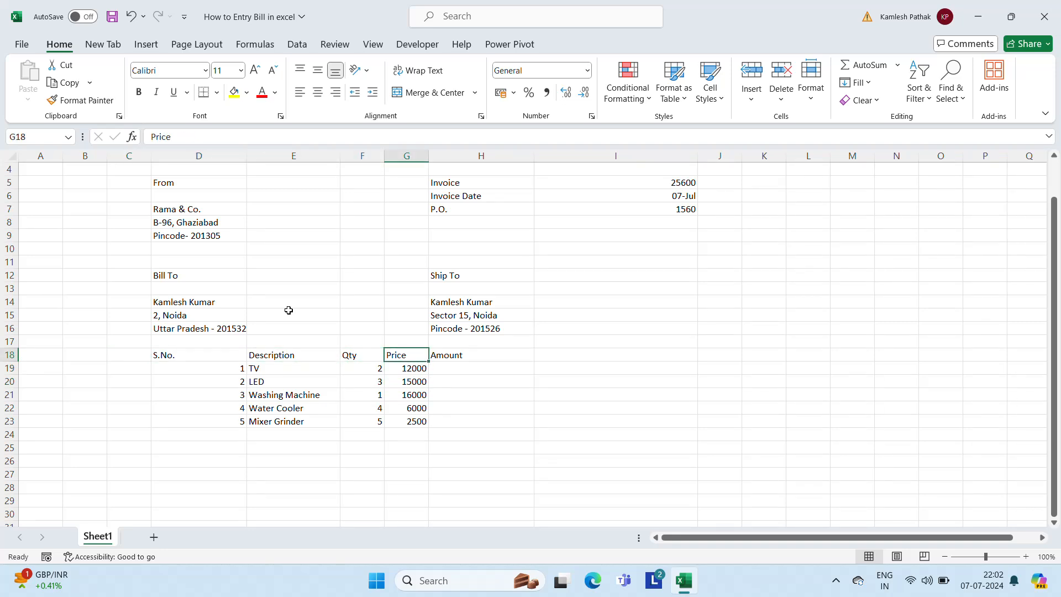
key(Right)
key(Down)
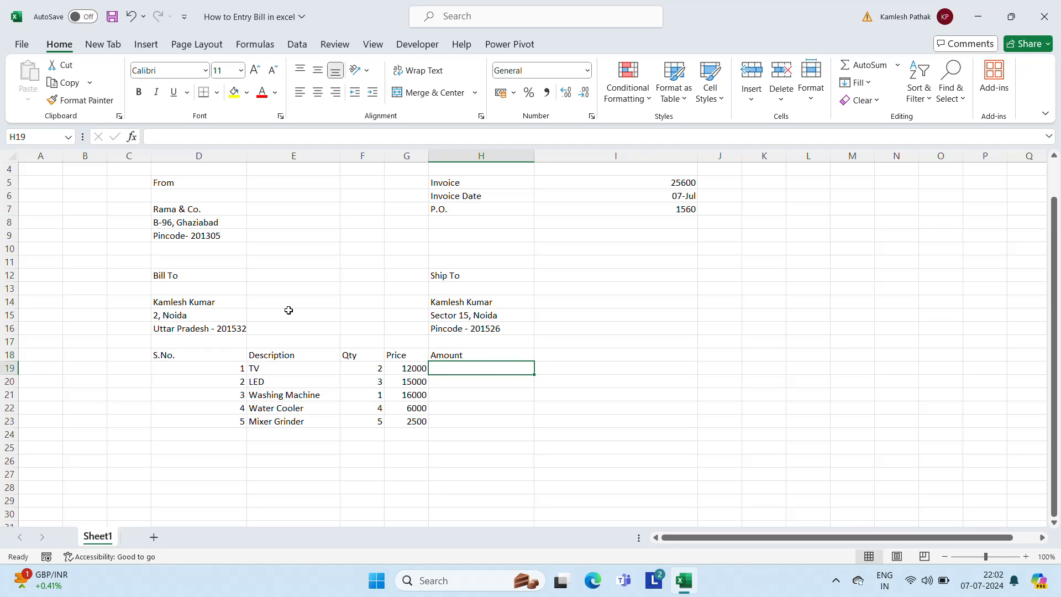
Enter =G19*F19 in H19 to get the TV amount of 24000
key(Right)
key(Left)
text(=)
key(Left)
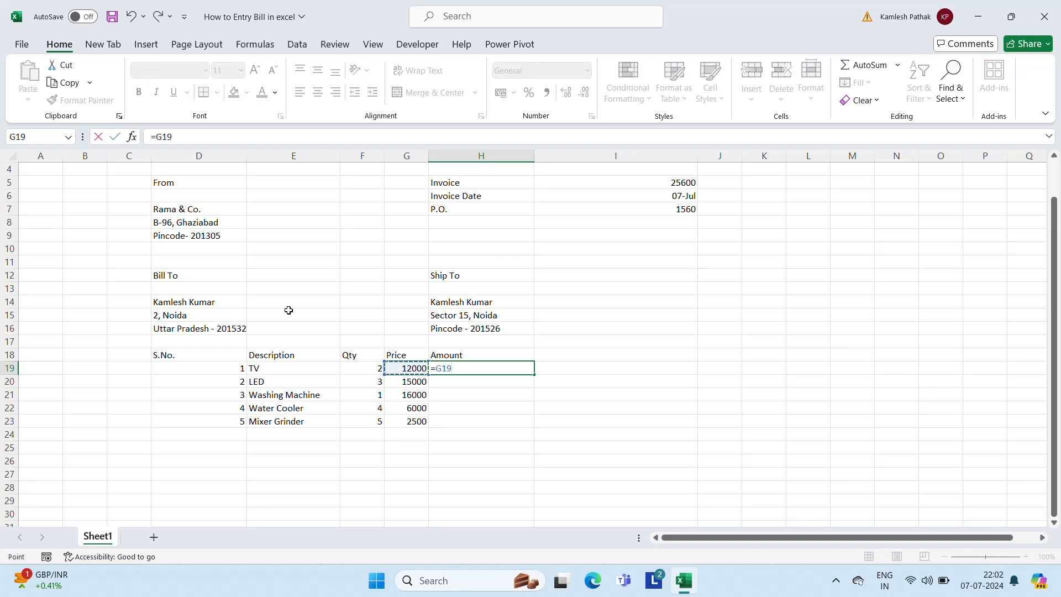
text(*)
key(Left)
key(Left)
key(Return)
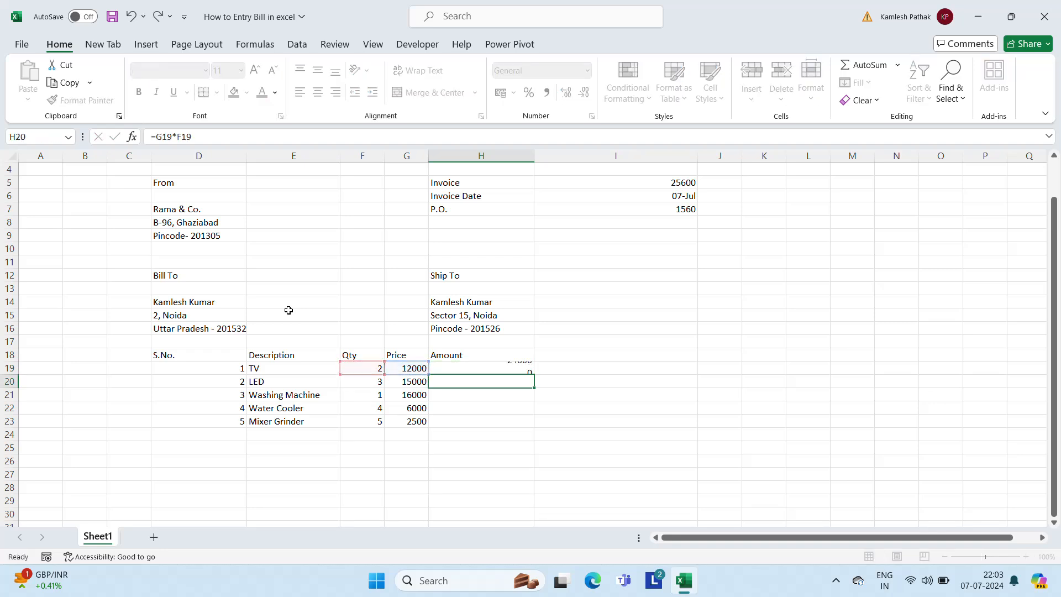
key(Up)
Copy the amount formula from H19 into H20:H23 for the remaining items
key(ctrl+c)
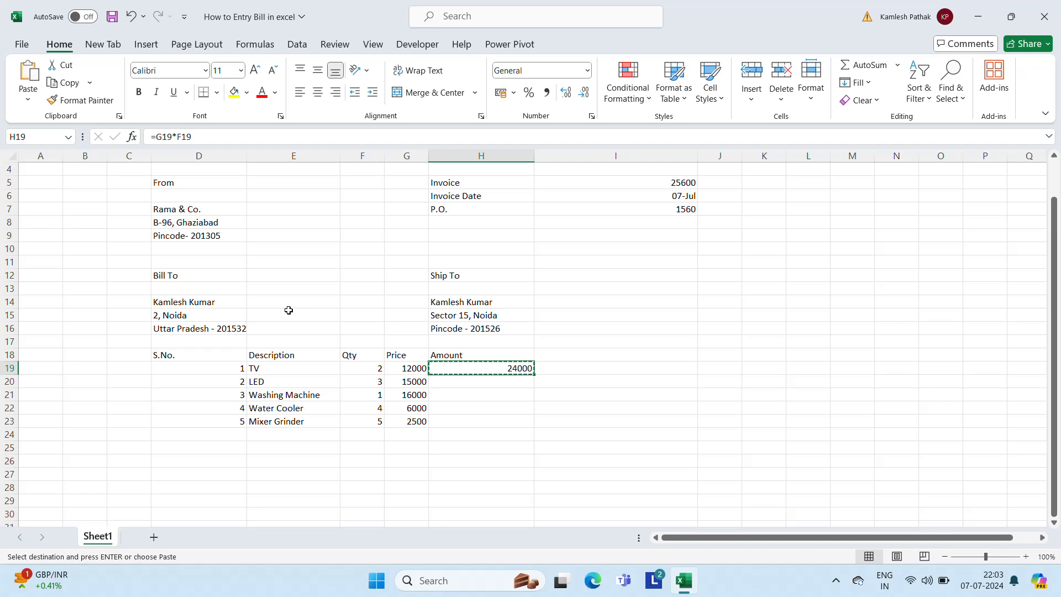
key(shift+Down)
key(shift+Down)
key(shift+Down)
key(shift+Down)
key(ctrl+v)
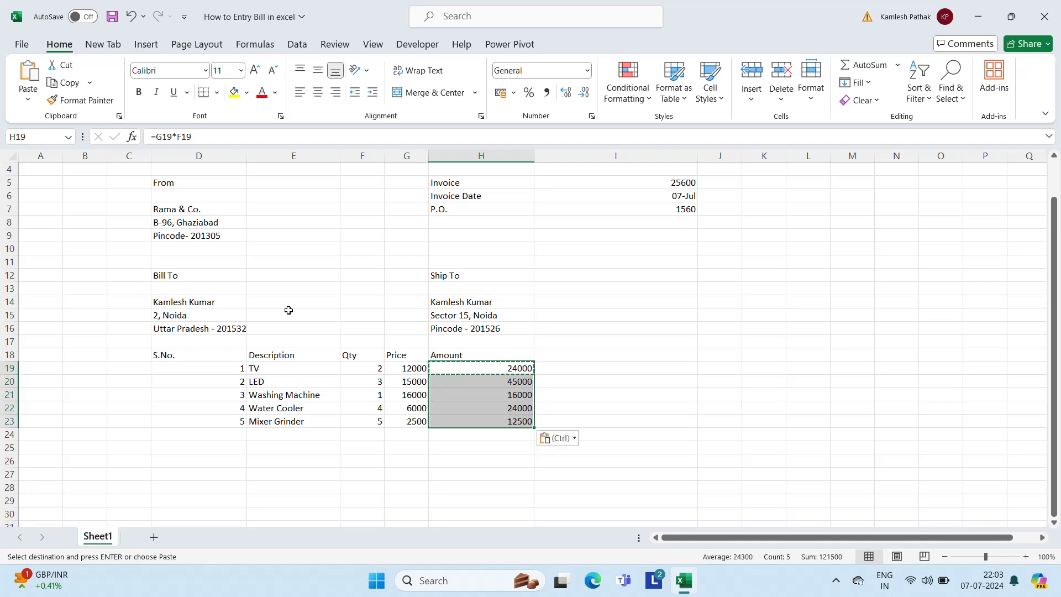
key(Escape)
key(Left)
key(Left)
key(Left)
key(Left)
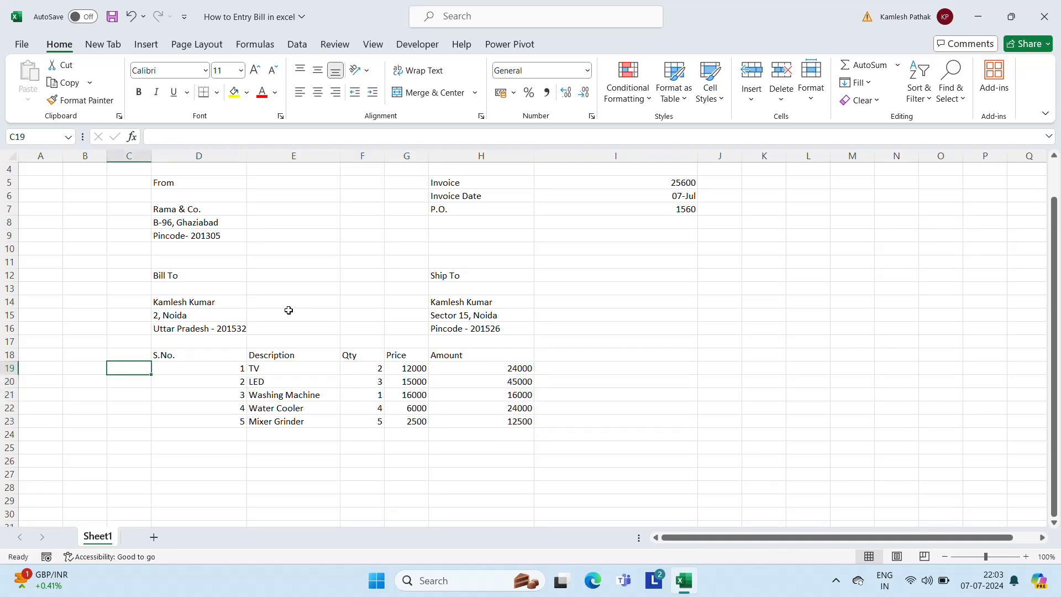
key(Up)
key(Up)
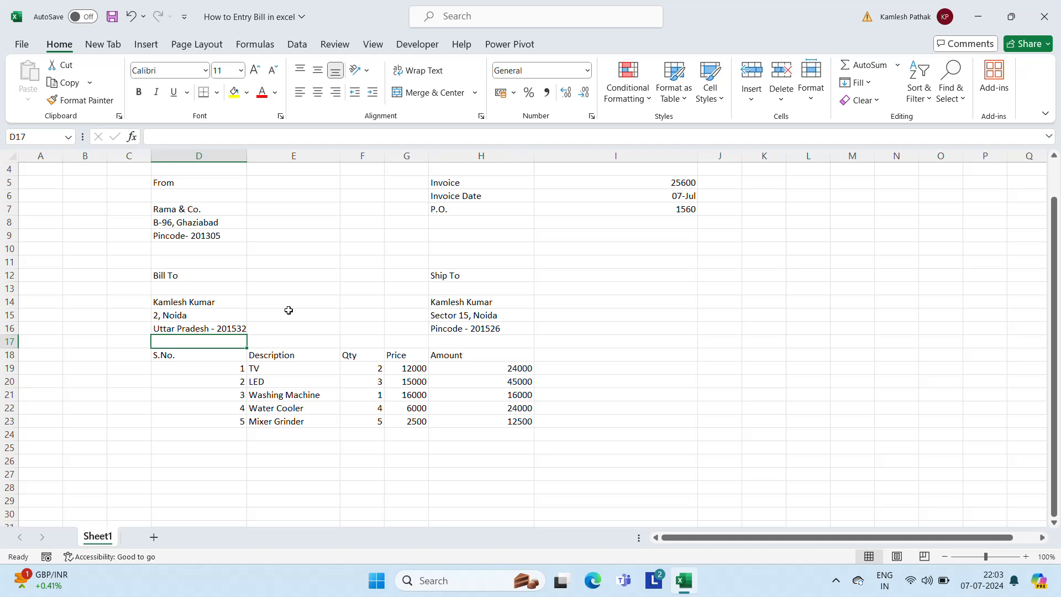
Type the label 'Total' in cell G25
key(Right)
key(Right)
key(Right)
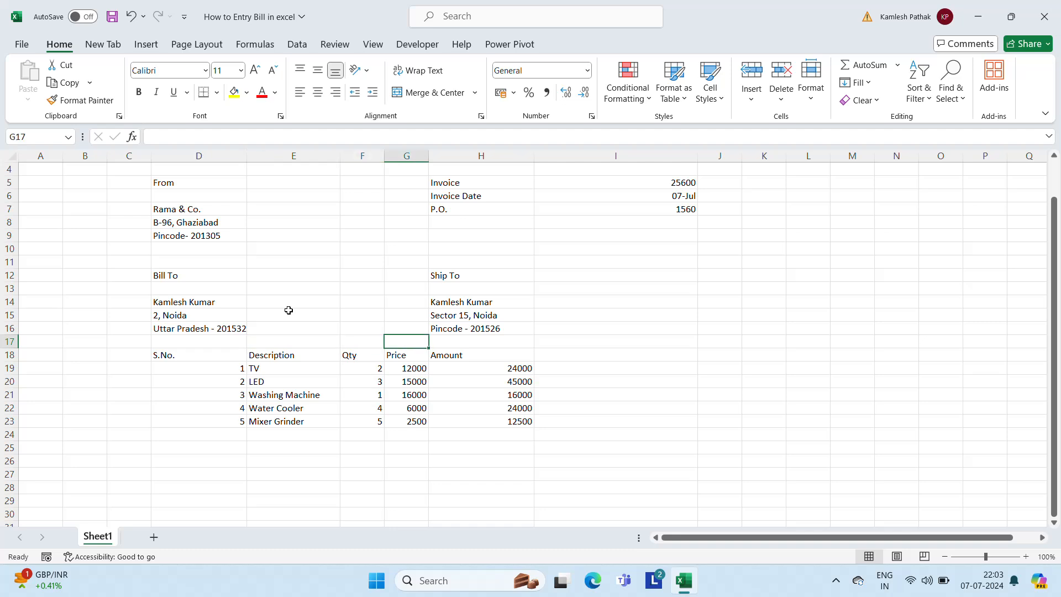
key(Right)
key(Right)
key(Down)
key(Down)
key(Down)
key(Down)
key(Down)
key(Down)
key(Down)
key(Down)
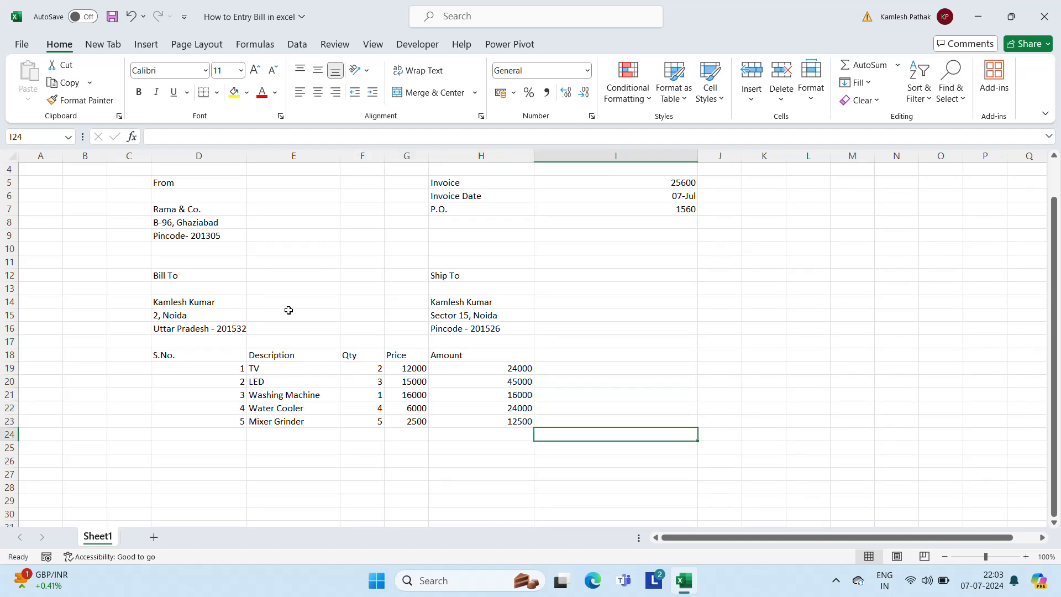
key(Left)
key(Left)
key(Left)
key(Right)
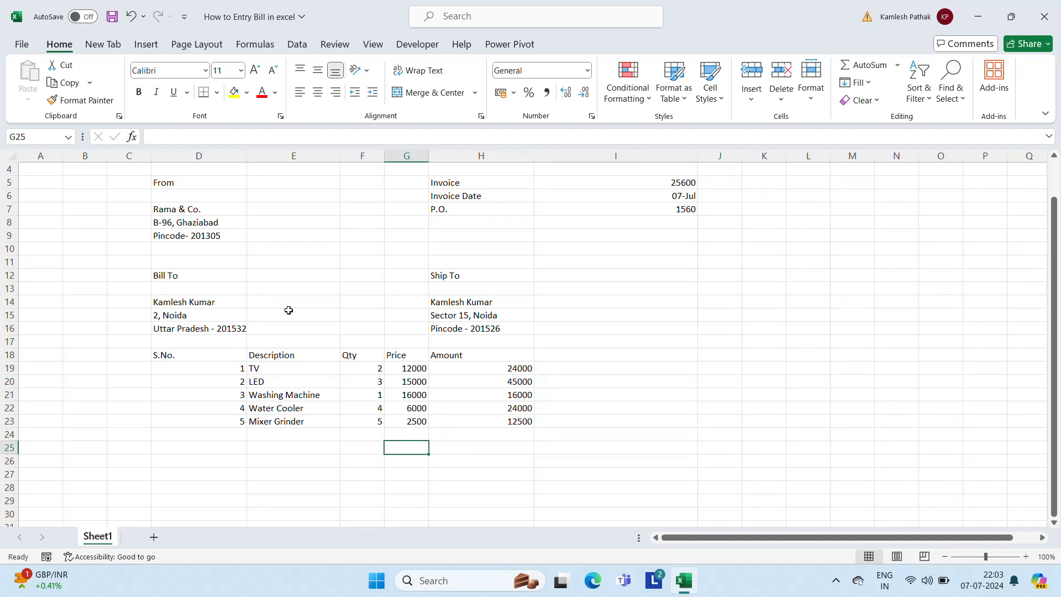
text(Totsl)
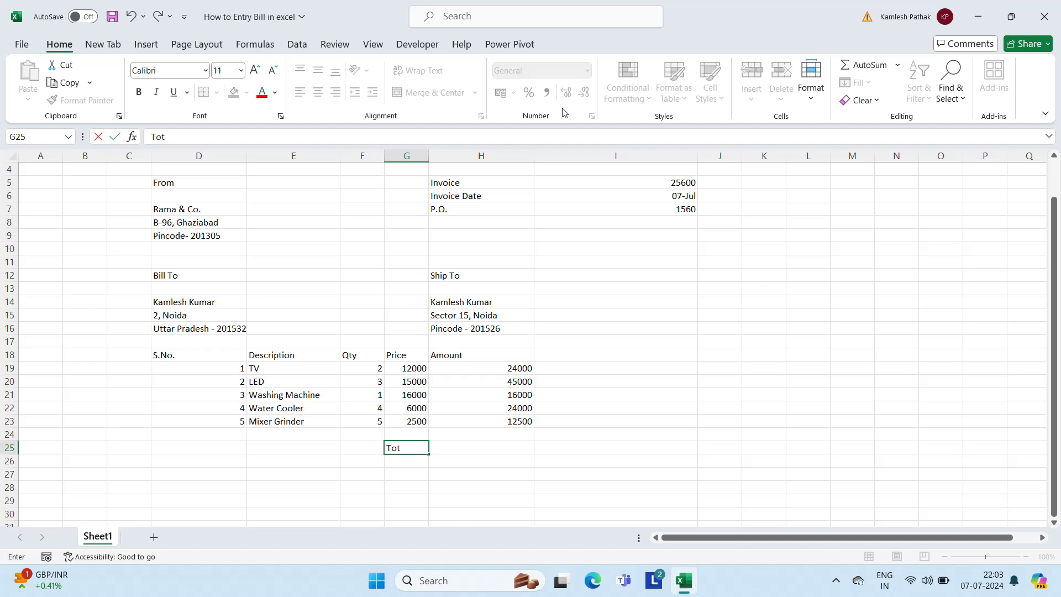
key(BackSpace)
text(al)
key(Return)
key(Up)
Enter =SUM(H19:H23) in H25, giving a total of 121500
key(Right)
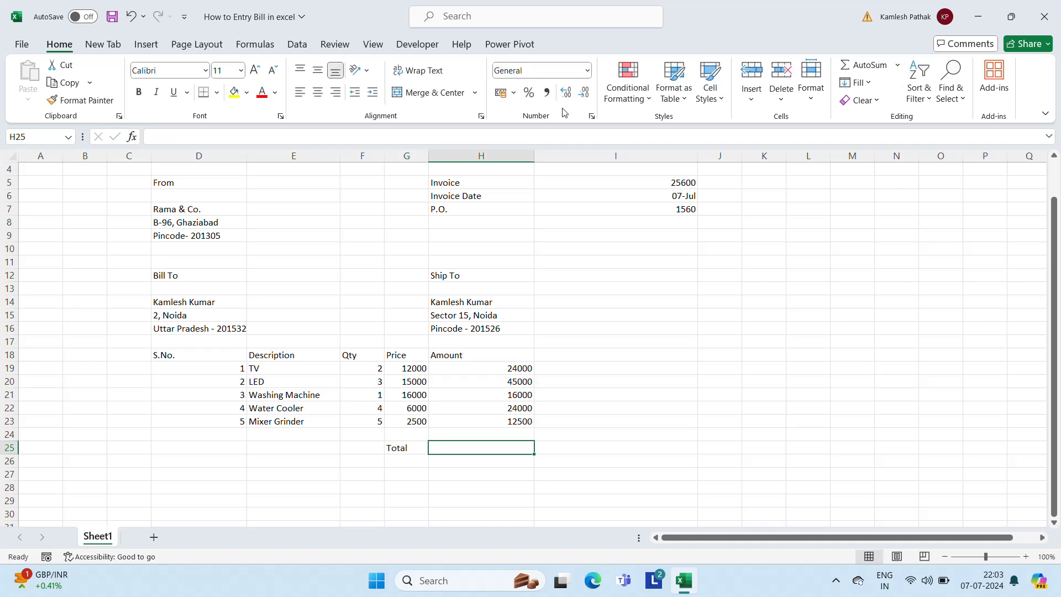
text(=sum)
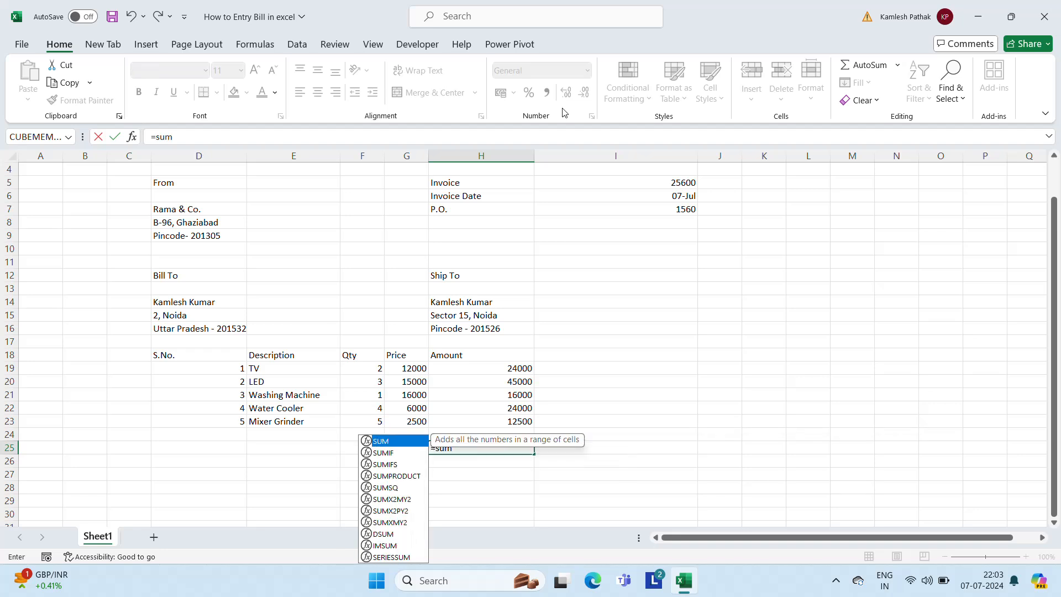
key(Tab)
key(Up)
key(Up)
key(Up)
key(Up)
key(Up)
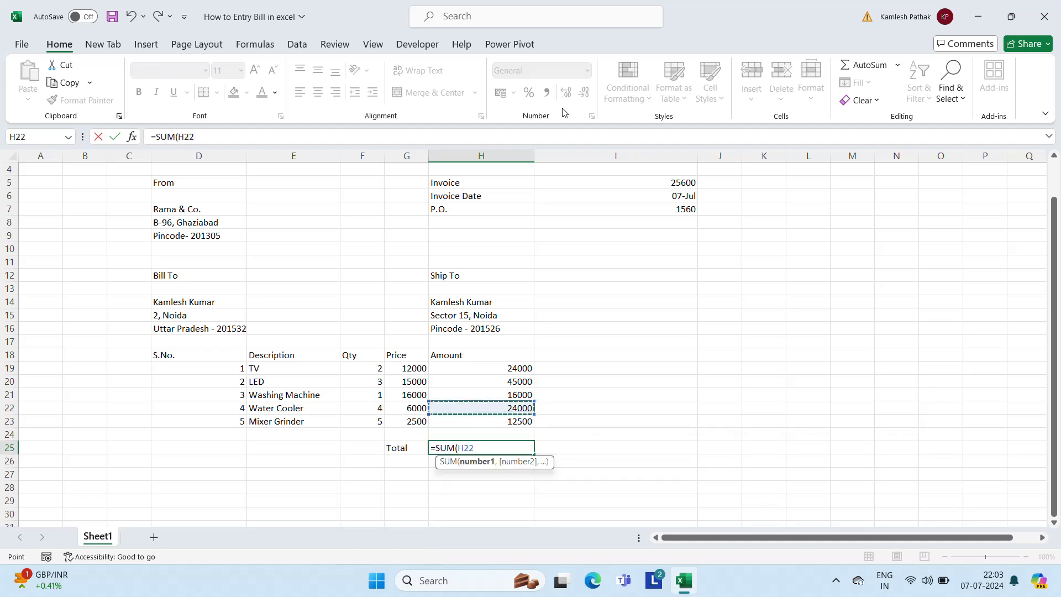
key(Up)
key(shift+Down)
key(shift+Down)
key(shift+Down)
key(shift+Down)
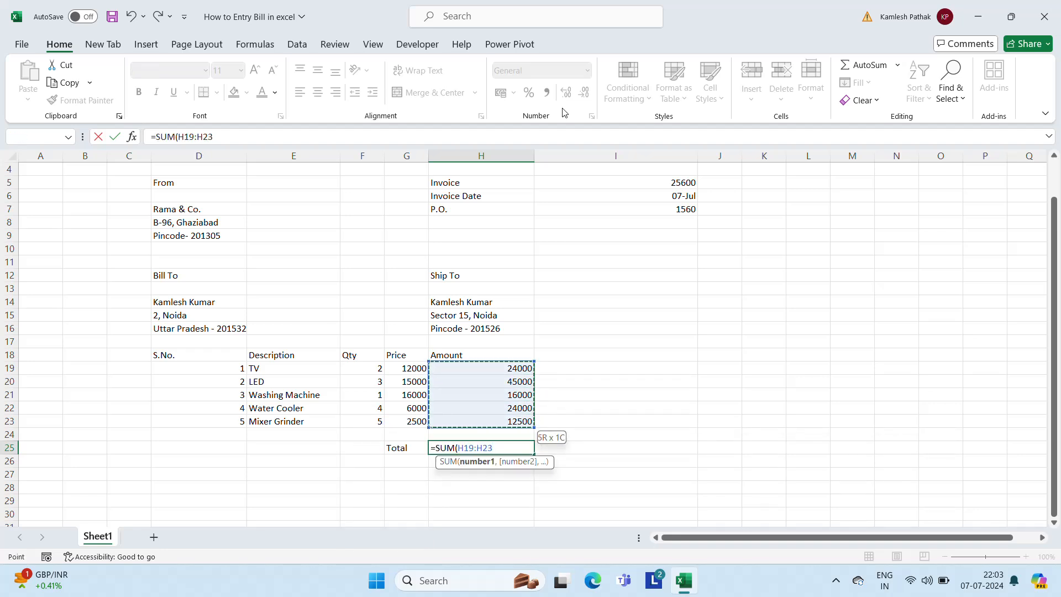
key(Return)
key(Up)
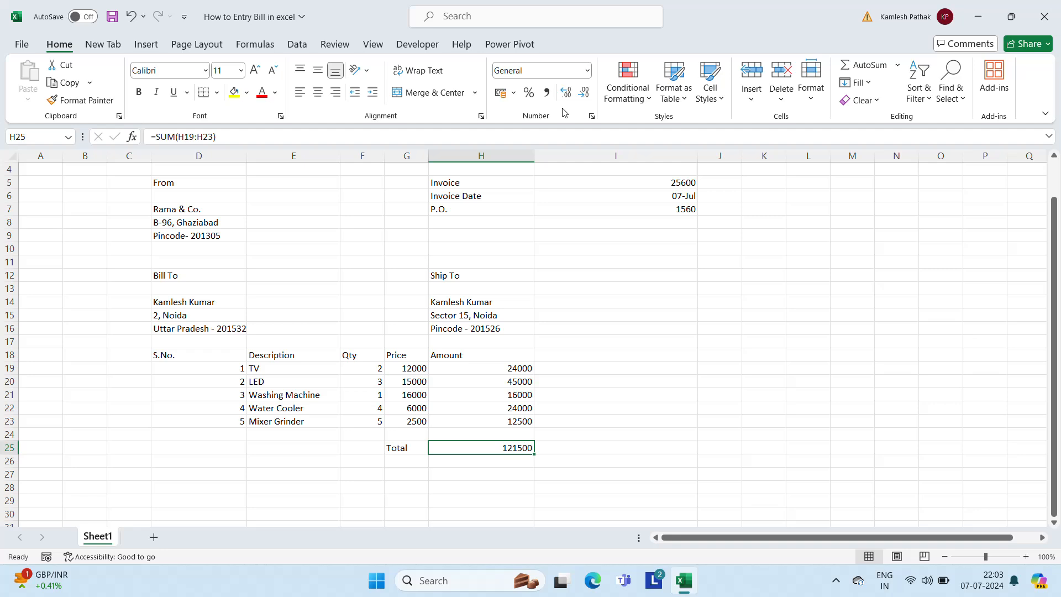
key(Left)
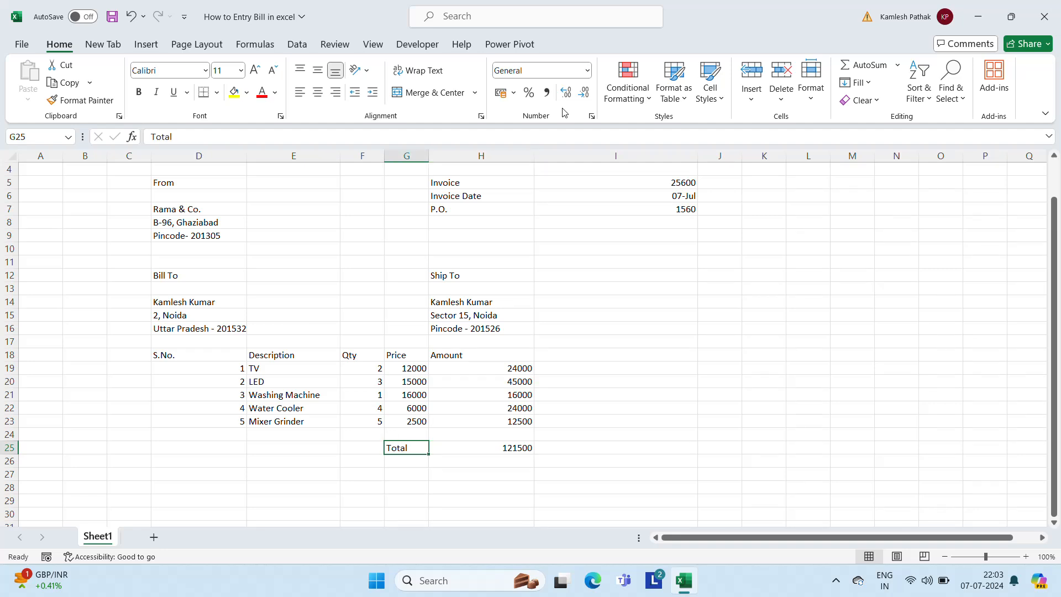
Enter the label 'GST 18%' in G27
key(Down)
key(Down)
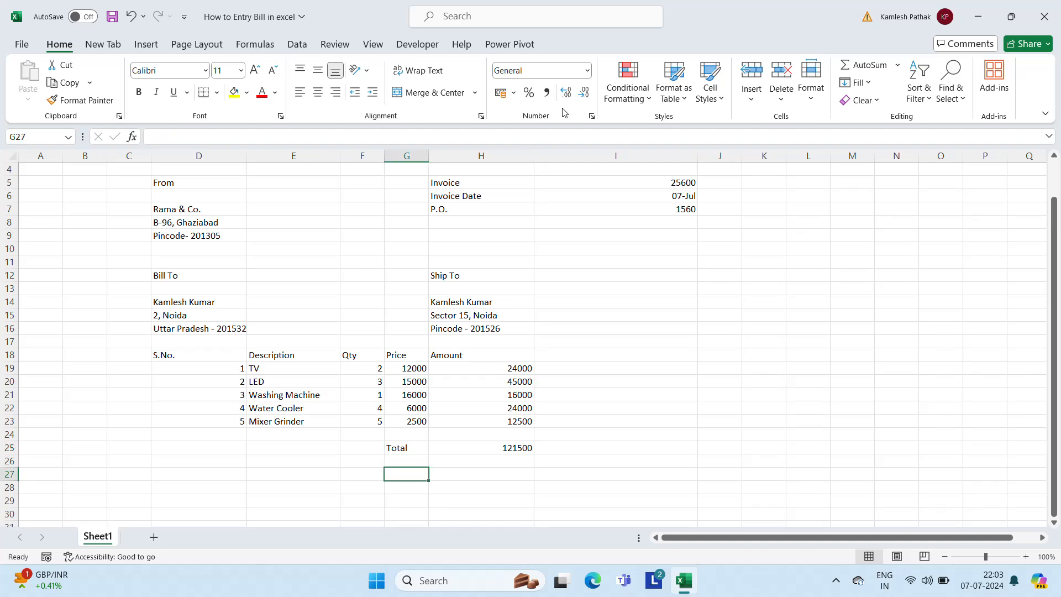
text(GST)
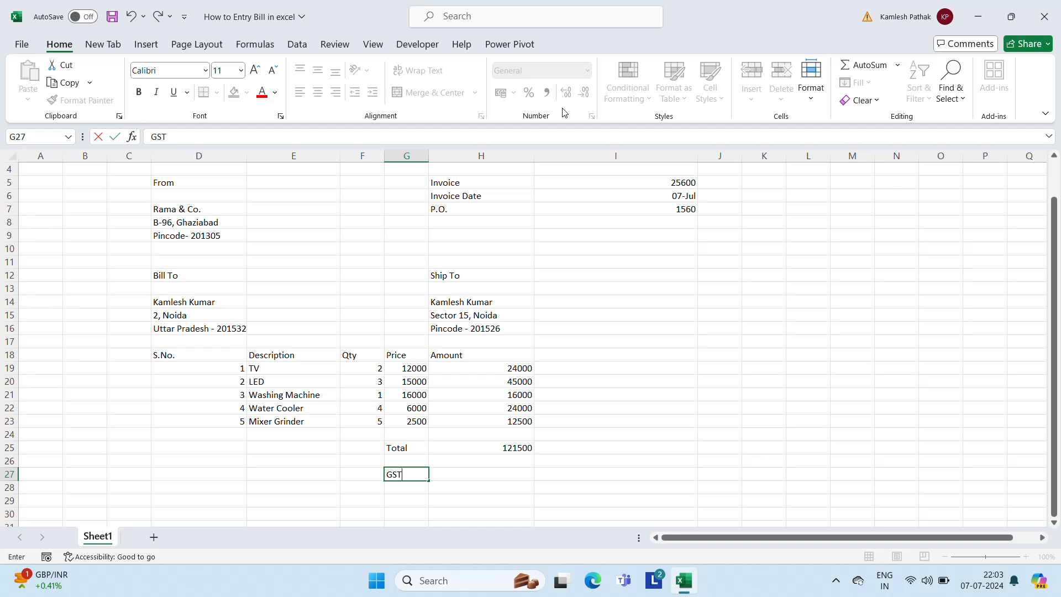
text( 18%)
key(Return)
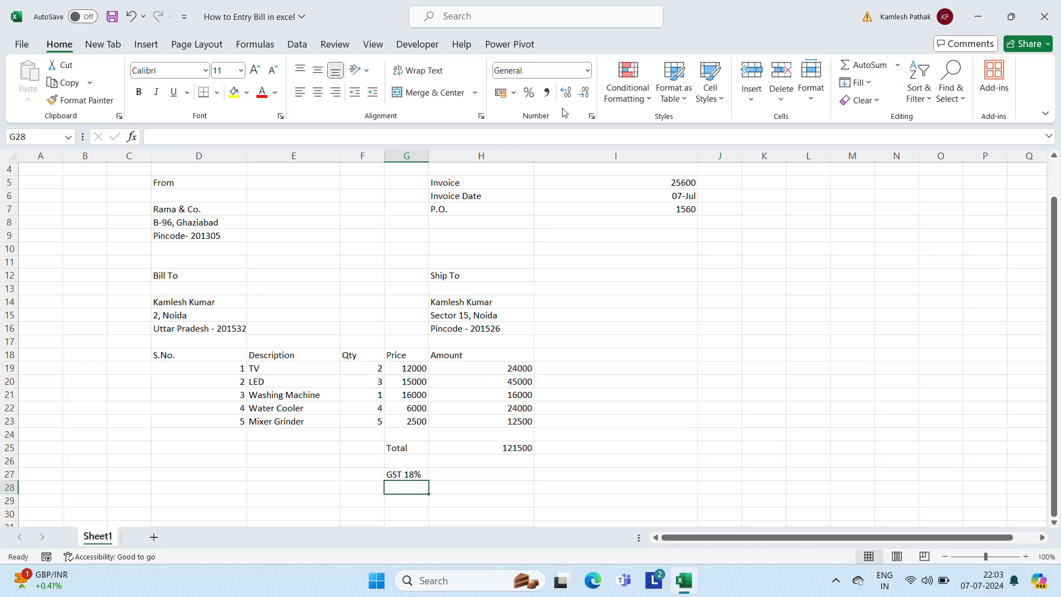
key(Up)
key(Right)
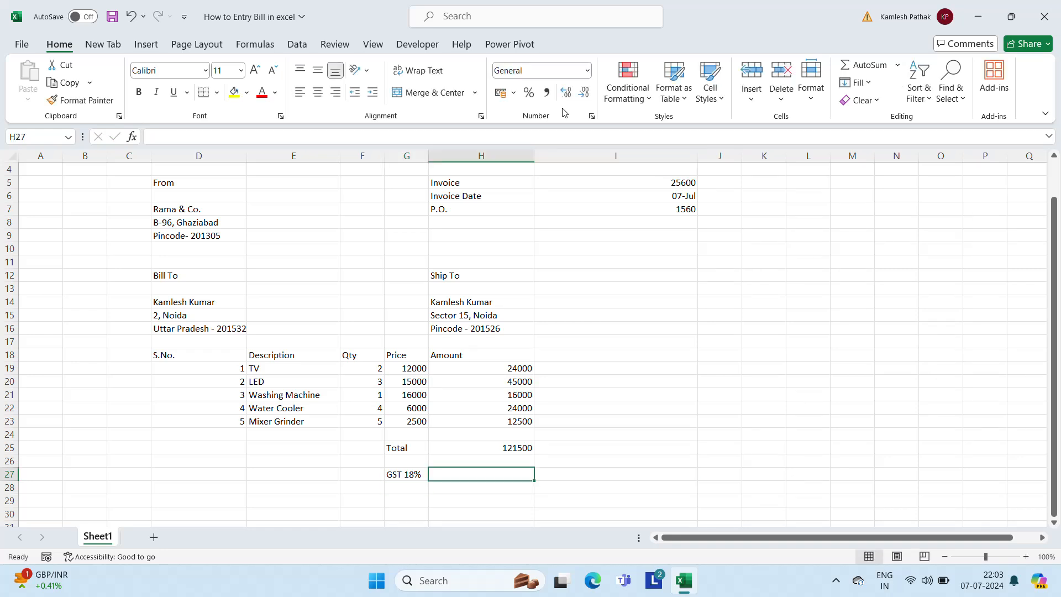
Put =H25*18% in H27 so the GST amount shows 21870
text(=)
key(Up)
key(Up)
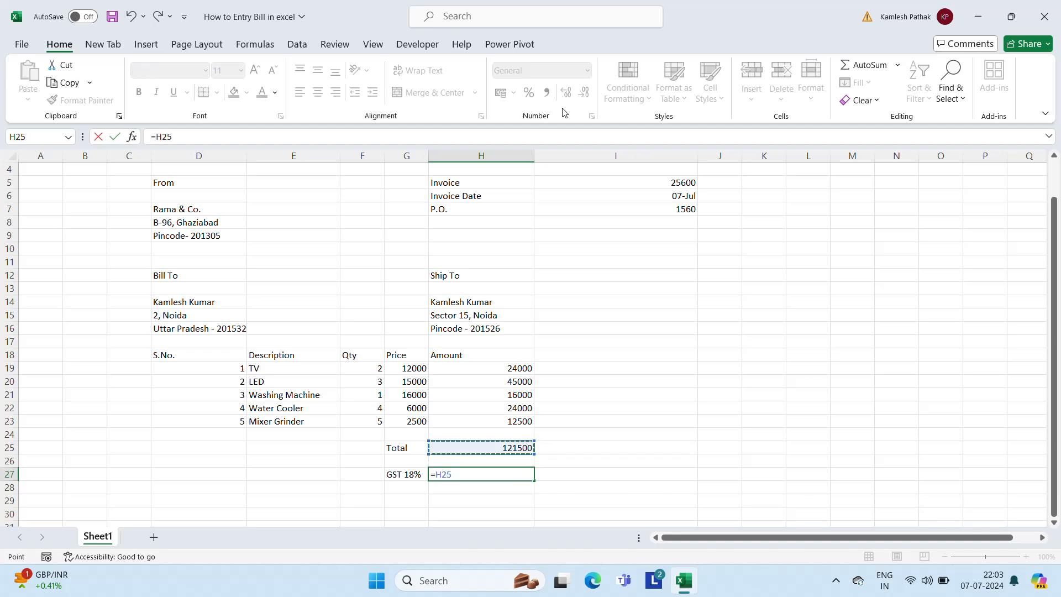
text(*18%)
key(Return)
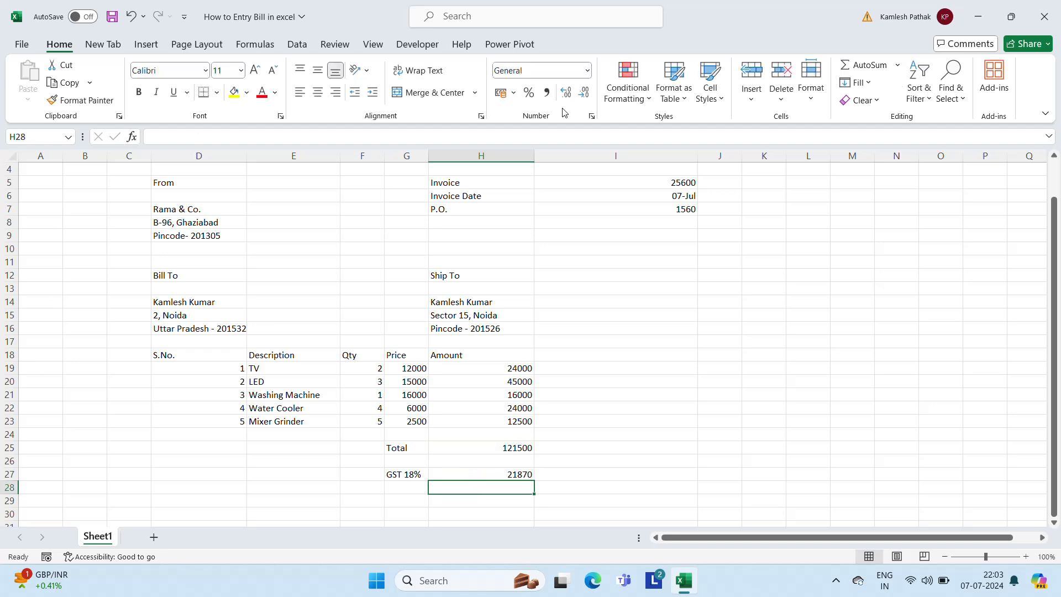
Check the Total and GST 18% cells and formulas, ending at F29
key(Up)
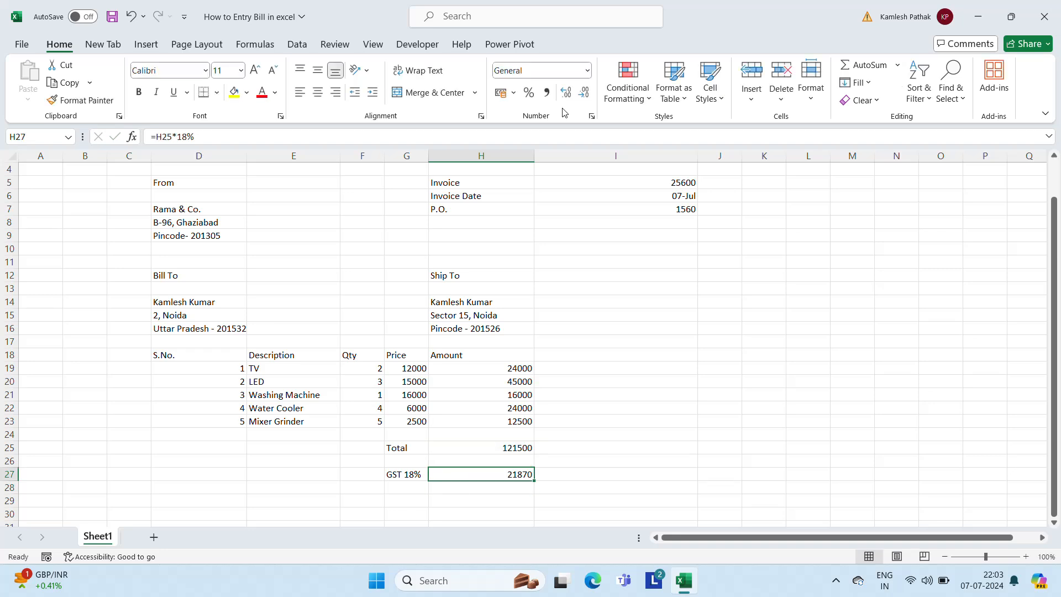
key(Left)
key(Right)
key(Up)
key(Up)
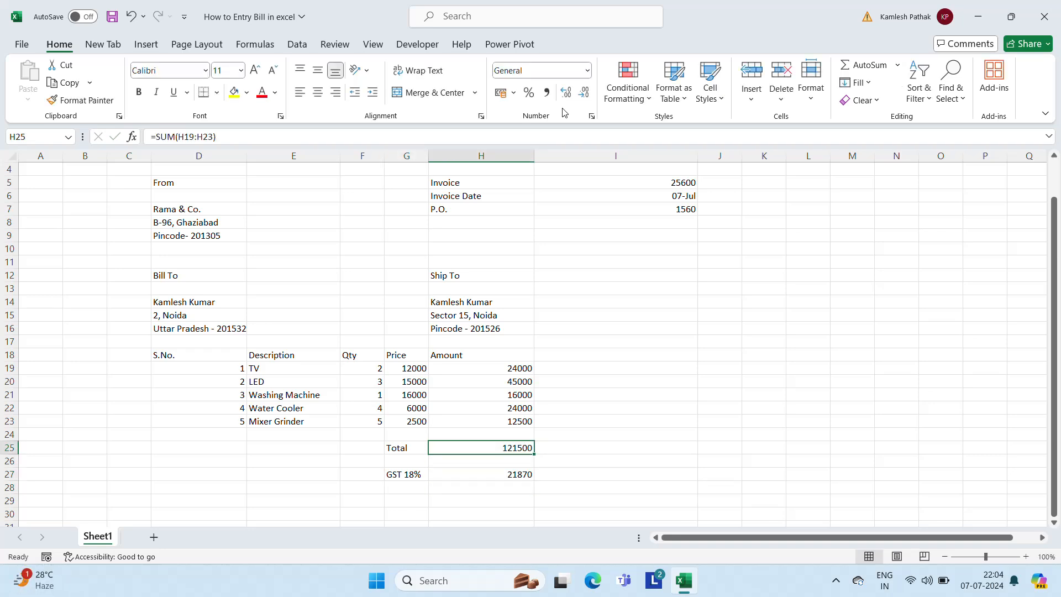
key(Left)
key(Right)
key(Down)
key(Down)
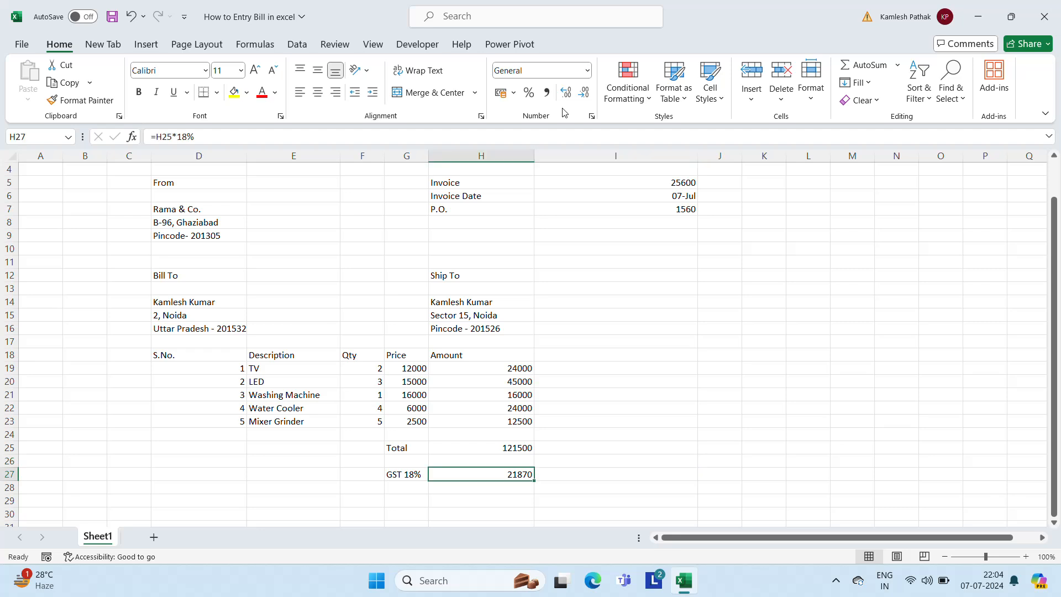
key(Left)
key(Right)
key(Right)
key(Left)
key(Down)
key(Down)
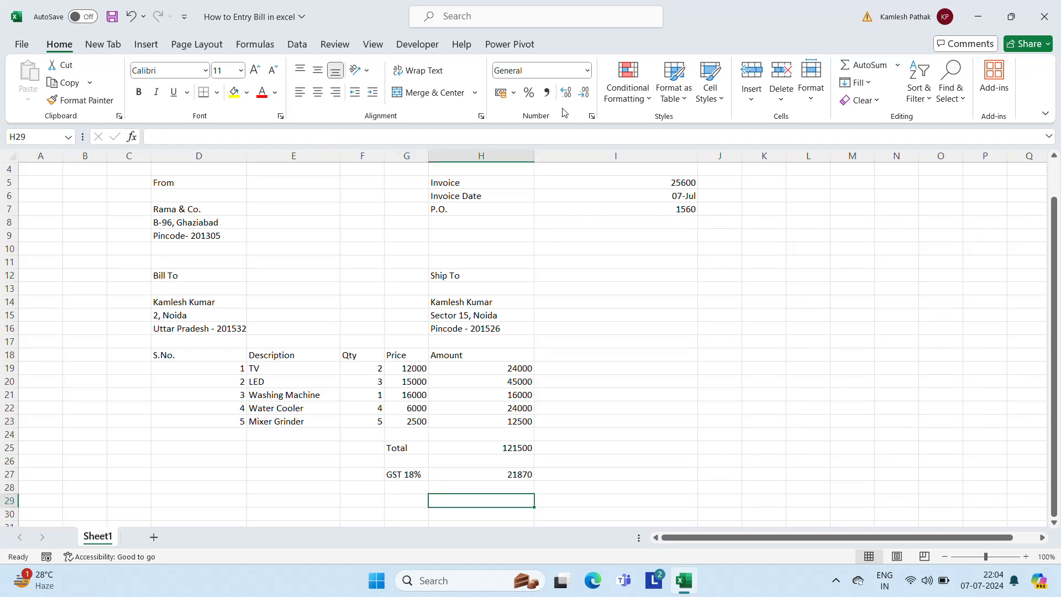
key(Down)
key(Down)
key(Up)
key(Up)
key(Left)
key(Left)
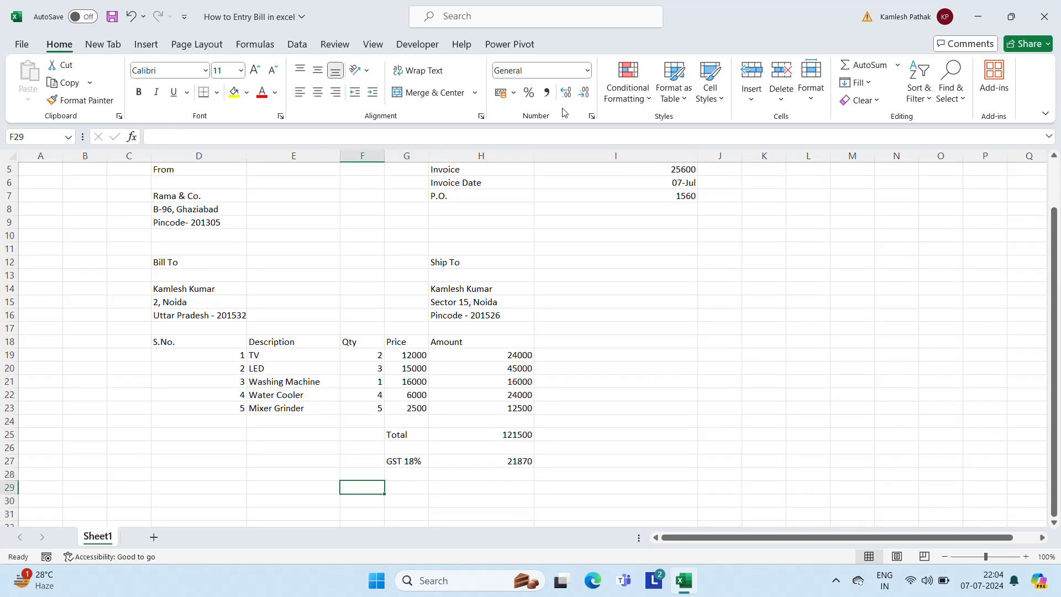
Enter the label 'Grand Total' in row 29
key(Right)
key(Left)
text(Grand)
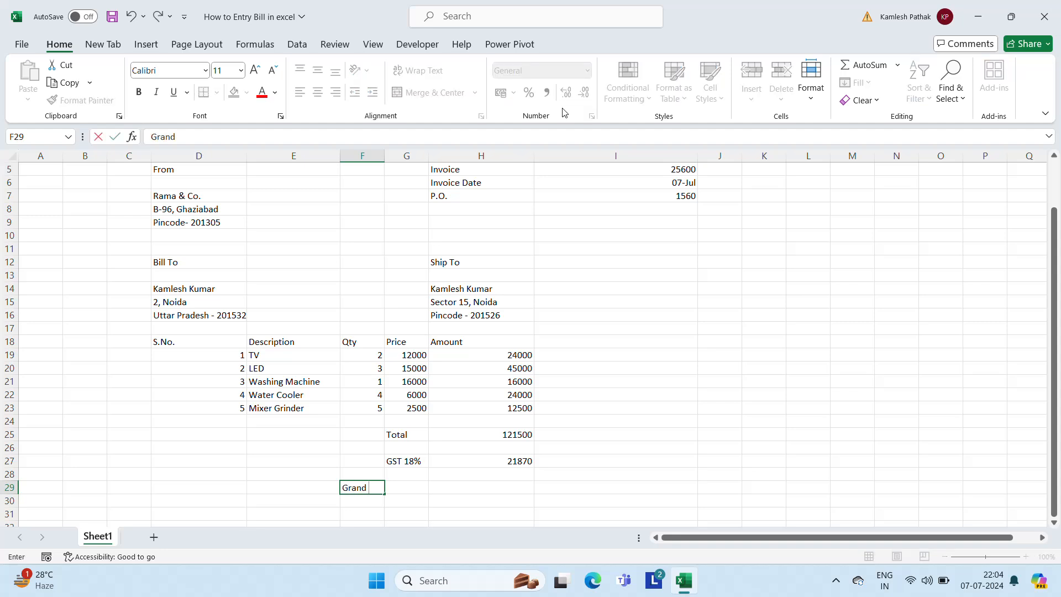
text( Total)
key(Return)
key(Up)
key(Right)
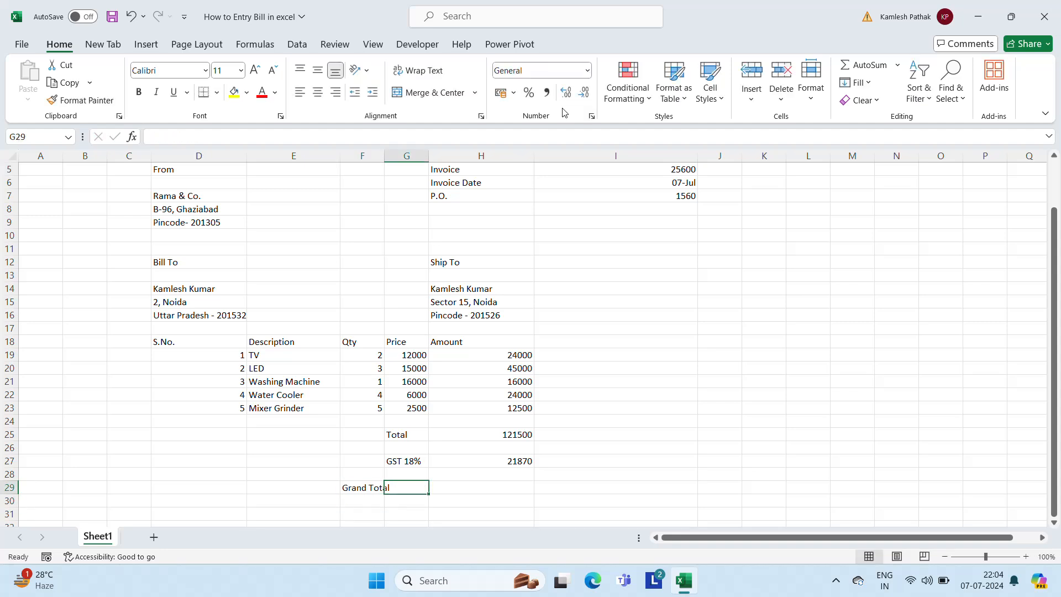
key(Right)
key(Right)
Enter =H25+H27 in H29 so the Grand Total shows 143370
key(Left)
text(=)
key(Up)
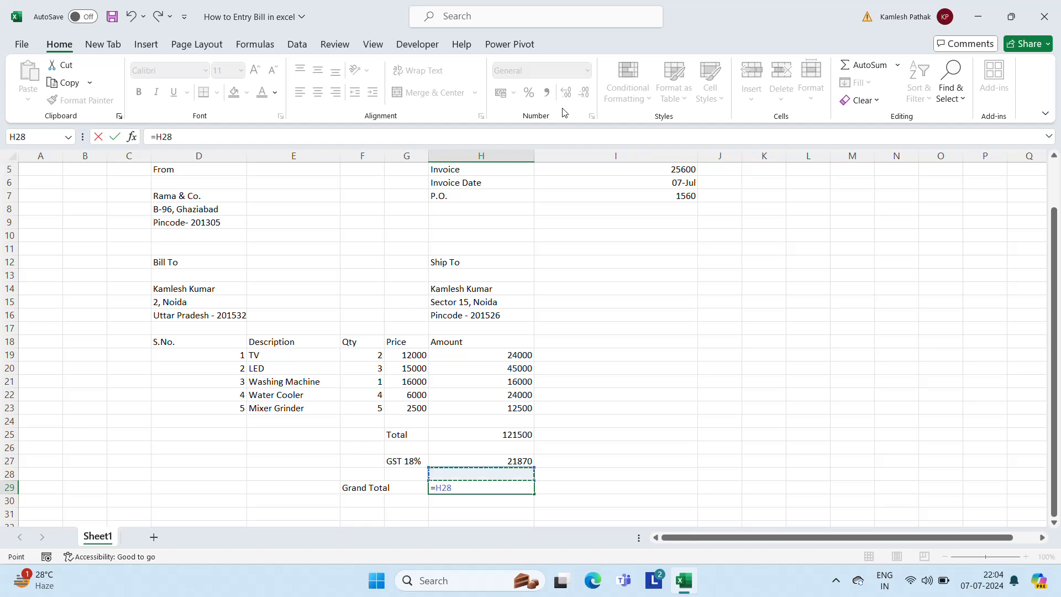
key(Up)
key(Up)
key(Up)
text(+)
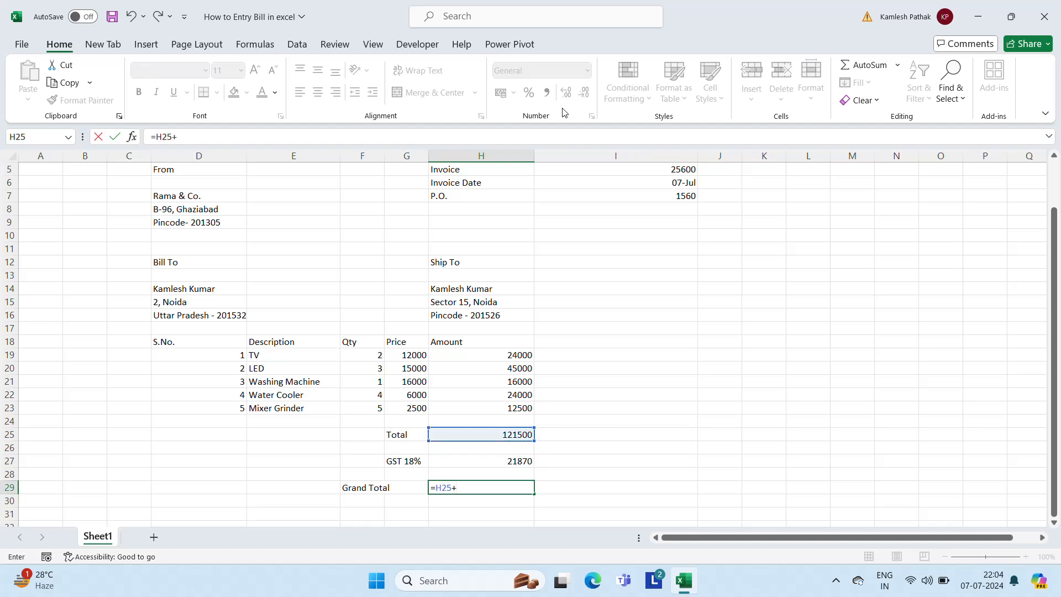
key(Up)
key(Up)
key(Return)
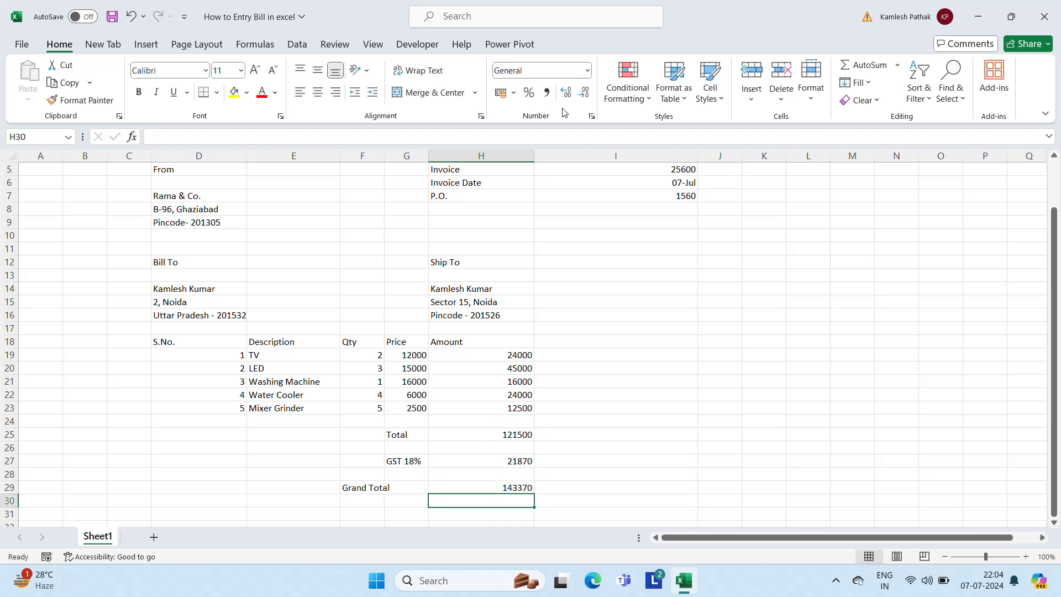
Check the Grand Total formula and label, then move below the totals
key(Up)
key(Left)
key(Left)
key(Left)
key(Left)
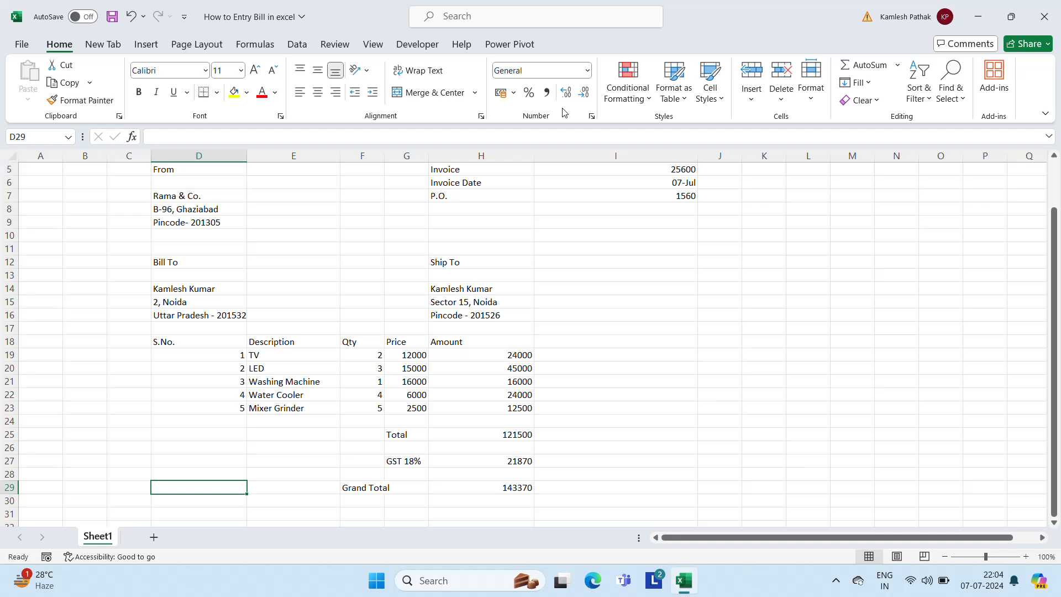
key(Right)
key(Right)
key(Right)
key(Right)
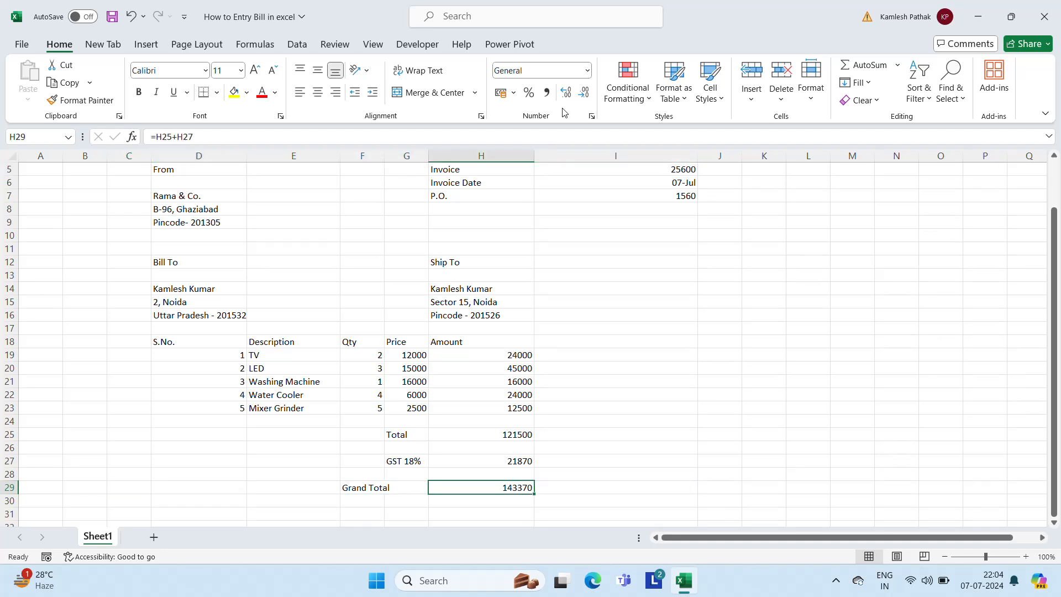
key(Left)
key(Left)
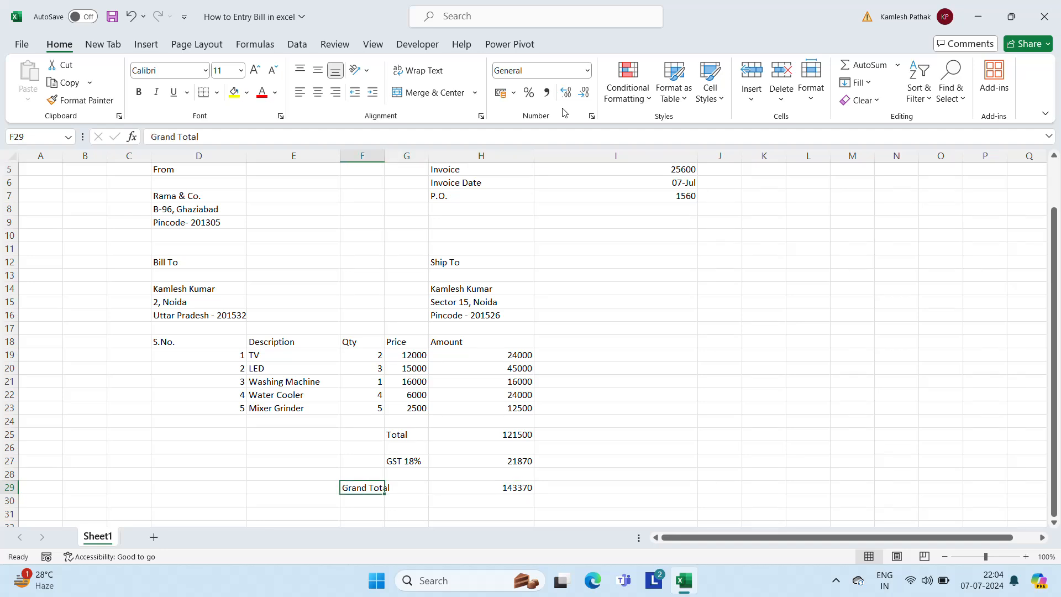
key(Left)
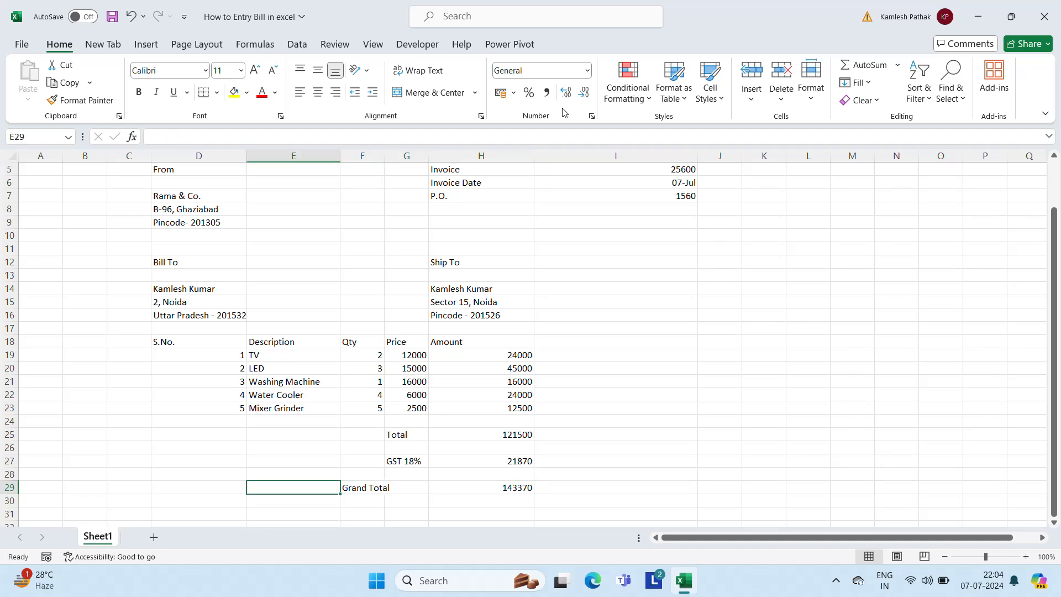
key(Left)
key(Left)
key(Down)
key(Down)
key(Down)
key(Down)
key(Up)
key(Up)
Type the heading 'Terms & Conditions' in D32
key(Right)
key(Right)
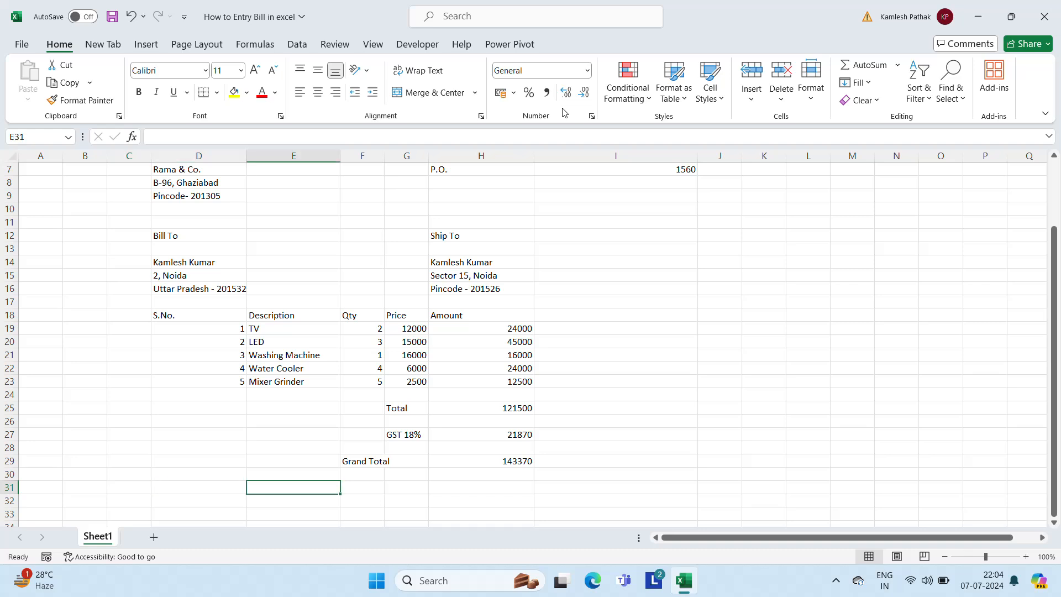
key(Down)
key(Down)
key(Down)
key(Up)
key(Up)
key(Left)
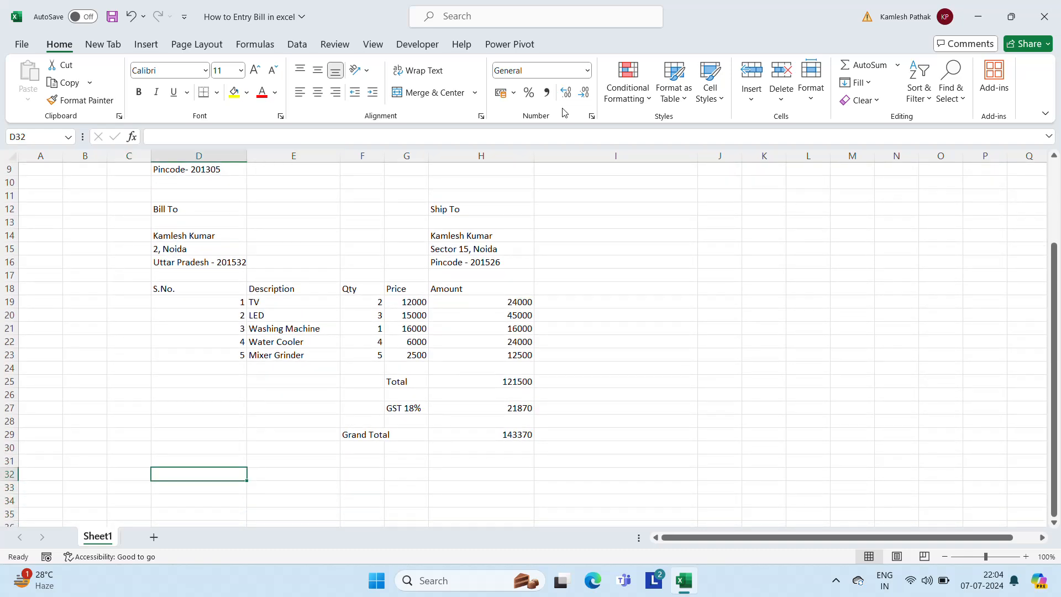
text(Terms)
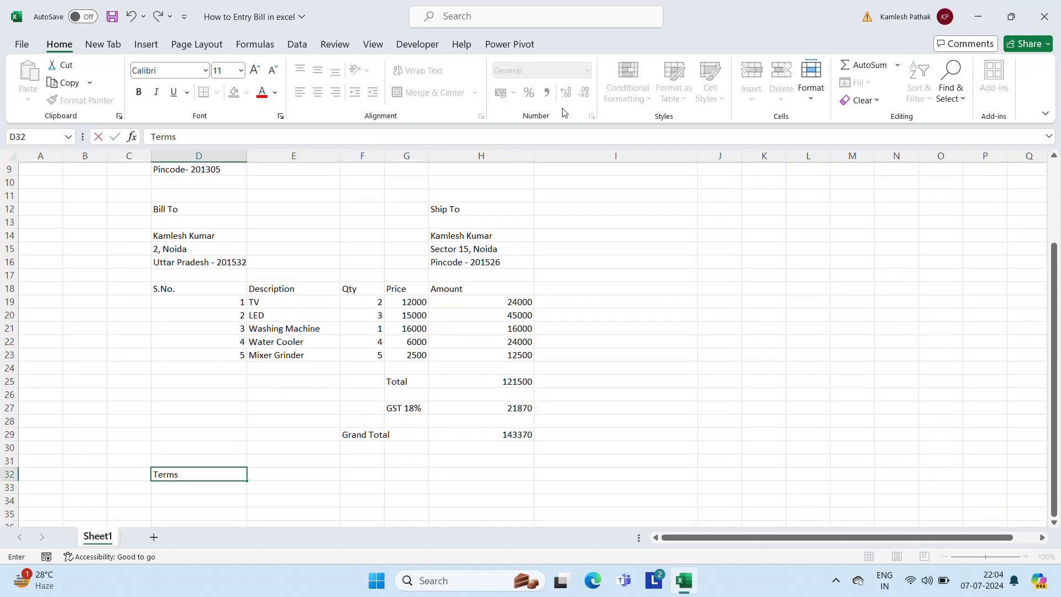
text( & Condition)
key(Return)
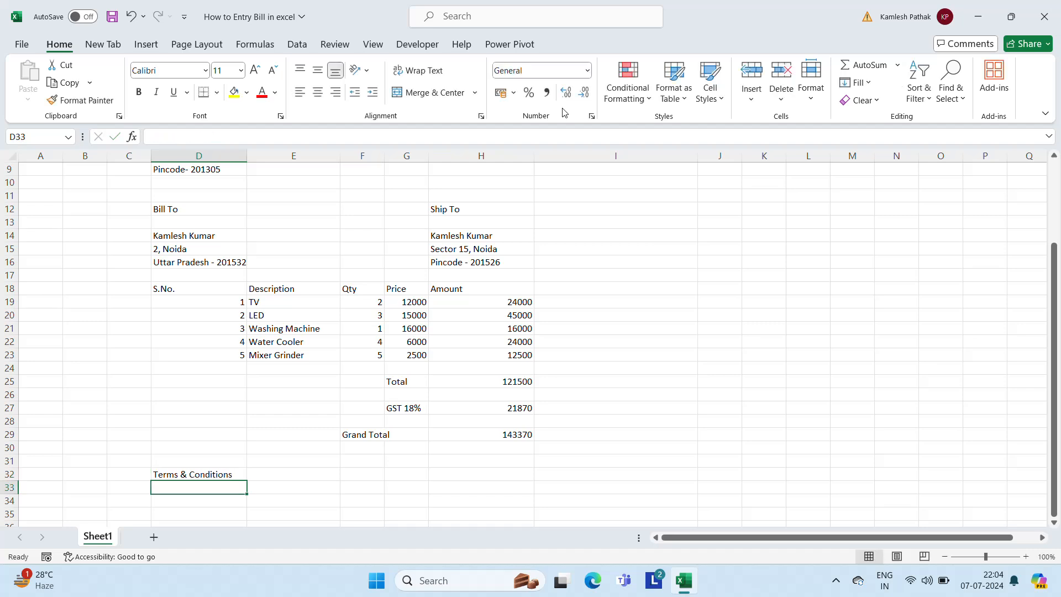
Add the note 'Paymnet is due within 7 days' in D34 and return to the sheet's top
key(Down)
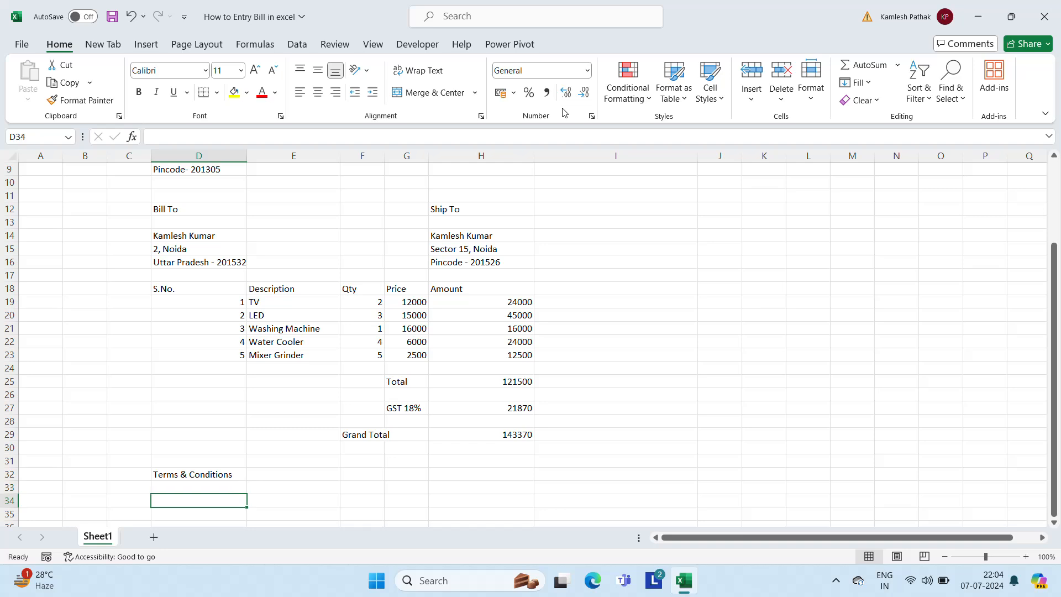
text(Paymnet is due within 7 days)
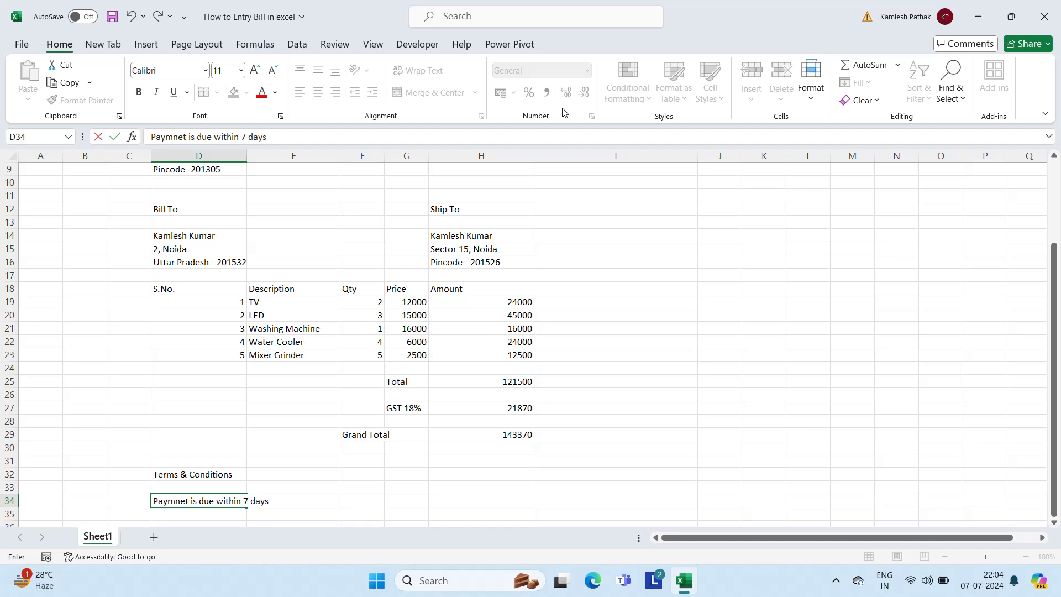
key(ctrl+Return)
key(Up)
key(Up)
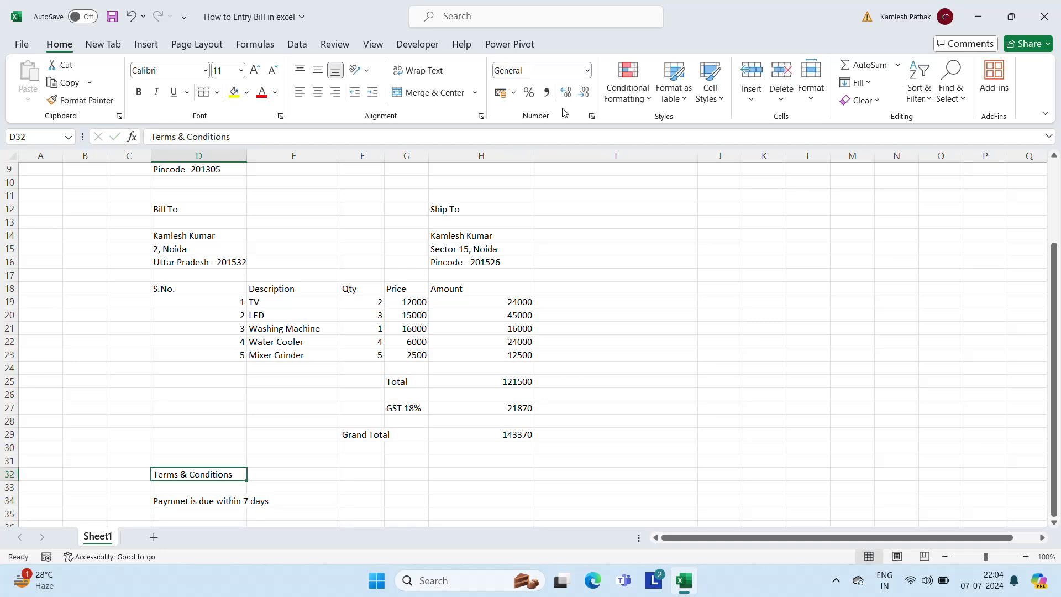
key(Down)
key(Down)
key(Down)
key(Down)
key(Down)
key(Up)
key(Up)
key(Up)
key(Up)
key(Up)
key(Up)
key(Up)
key(Up)
key(Up)
key(Up)
key(Up)
key(Up)
key(Up)
key(Up)
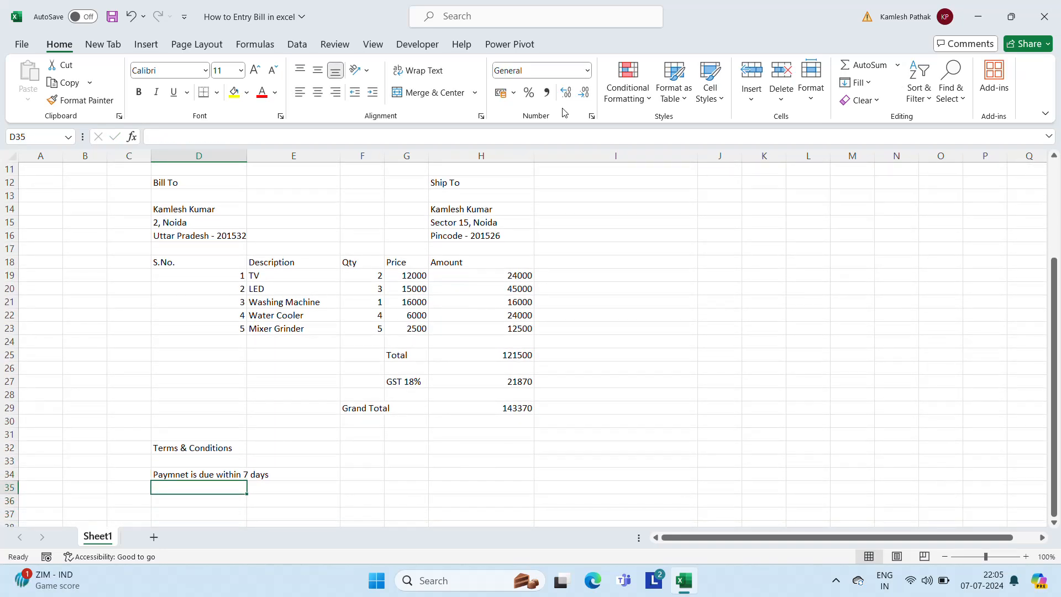
key(Up)
key(Up)
key(Up)
key(Up)
key(Up)
key(Up)
key(Up)
key(Up)
key(Up)
key(Up)
key(Up)
key(Up)
key(Up)
key(Up)
key(Up)
key(Up)
key(Up)
key(Up)
key(Up)
key(Up)
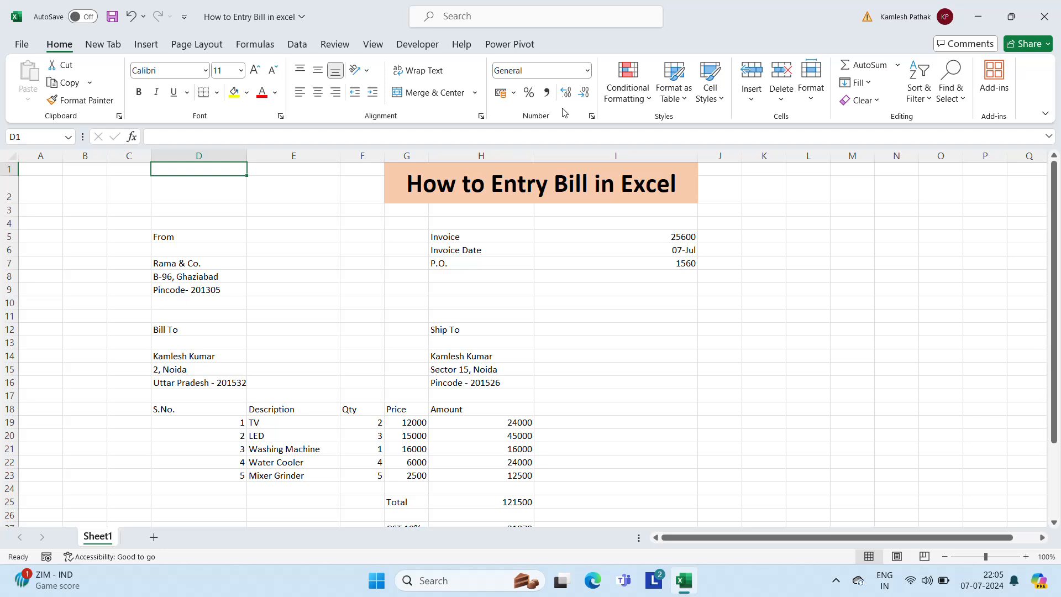
Select the invoice block D5:I35 and centre-align its contents
key(Down)
key(Down)
key(Down)
key(Down)
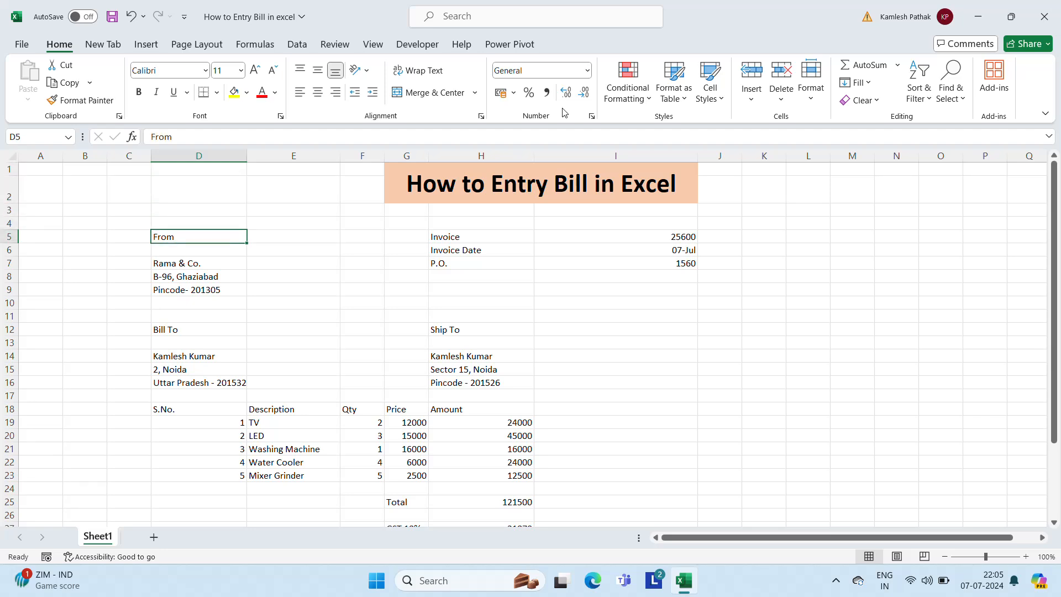
key(shift+Right)
key(shift+Right)
key(shift+Right)
key(shift+Right)
key(shift+Right)
key(shift+Right)
key(shift+Left)
key(shift+Down)
key(shift+Down)
key(shift+Down)
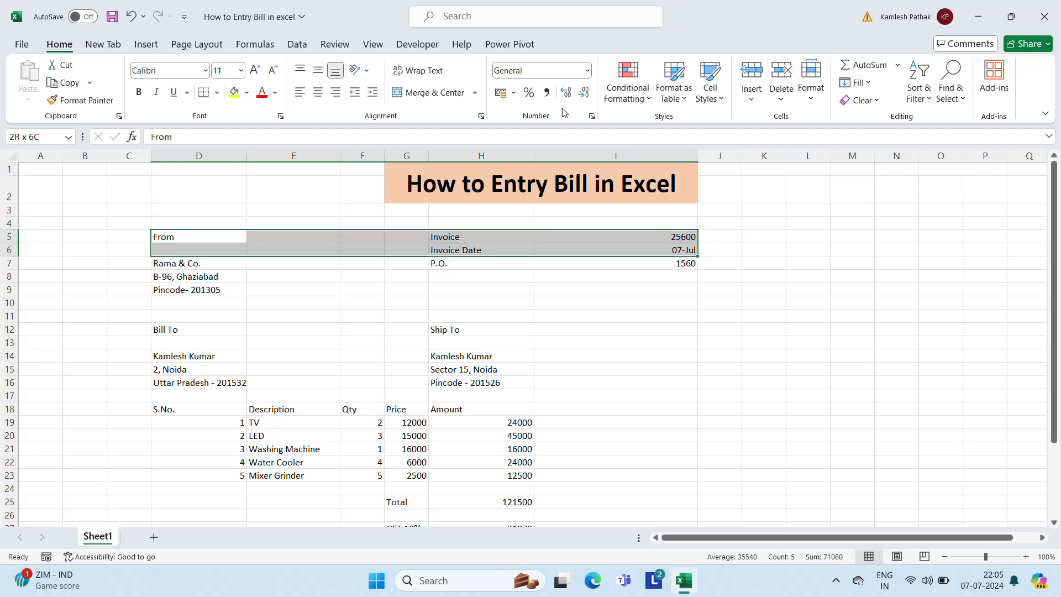
key(shift+Down)
key(shift+Down)
key(shift+Down)
key(shift+Down)
key(shift+Down)
key(shift+Down)
key(shift+Down)
key(shift+Down)
key(shift+Down)
key(shift+Down)
key(shift+Down)
key(shift+Down)
key(shift+Down)
key(shift+Down)
key(shift+Down)
key(shift+Down)
key(shift+Down)
key(shift+Down)
key(shift+Down)
key(shift+Down)
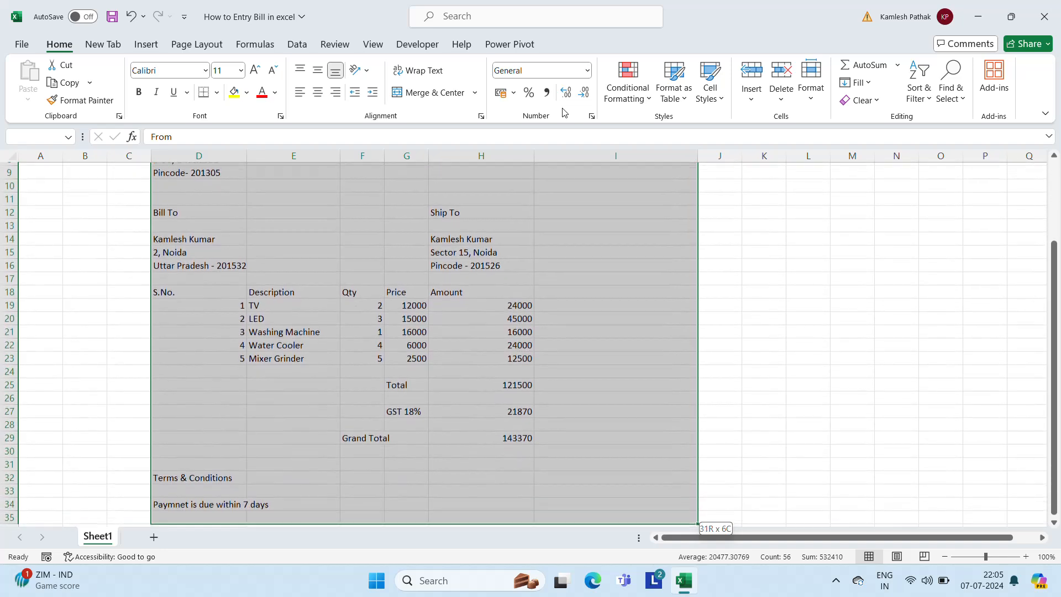
key(shift+Down)
key(shift+Up)
key(shift+Up)
key(shift+Up)
key(shift+Up)
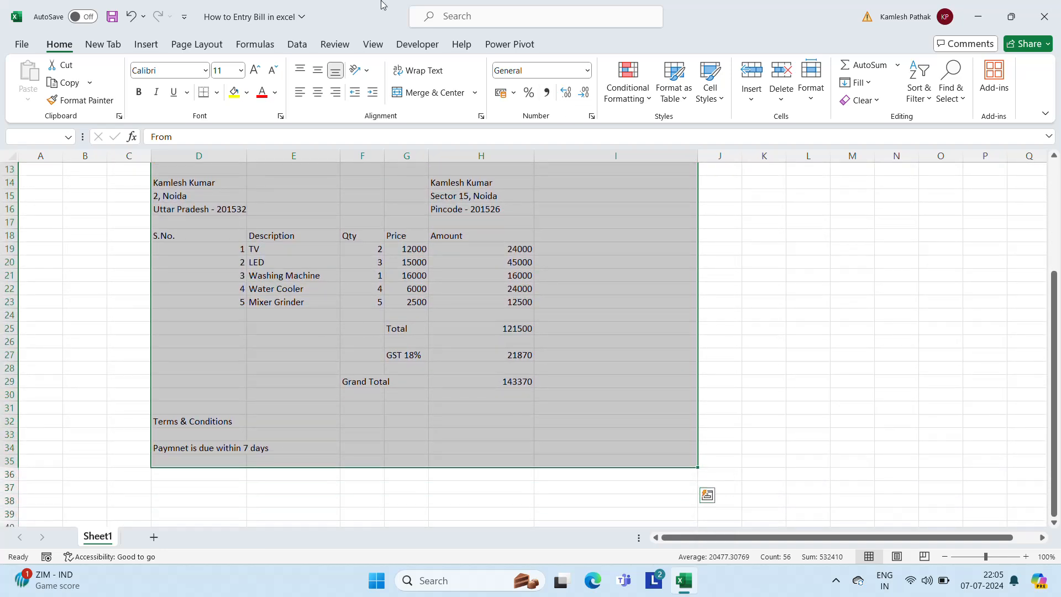
click(321, 90)
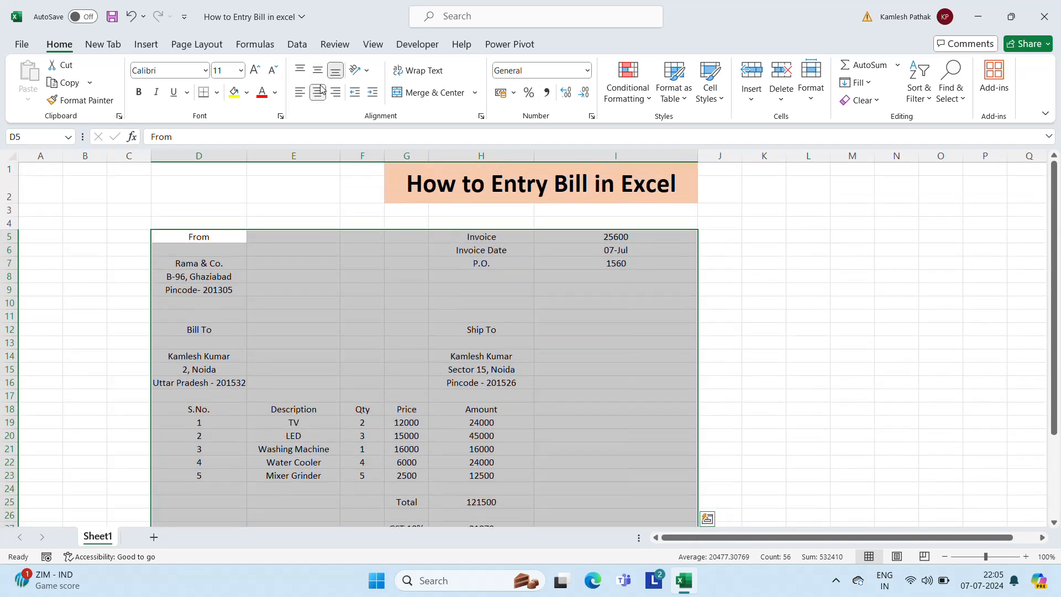
Draw a thick outside border around the invoice block, then select D4:I4
click(216, 92)
click(211, 274)
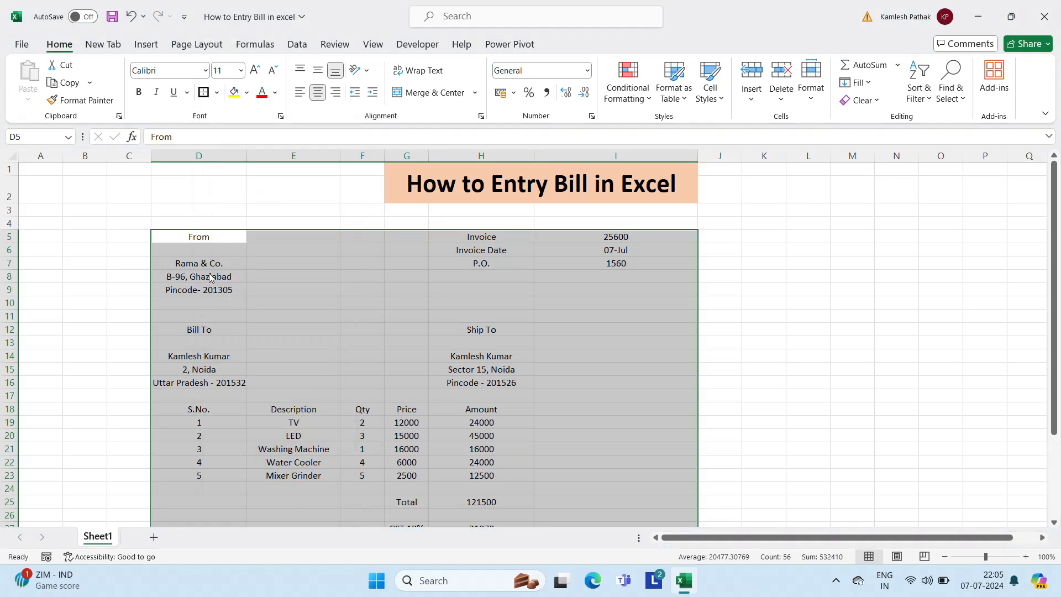
click(374, 272)
click(188, 213)
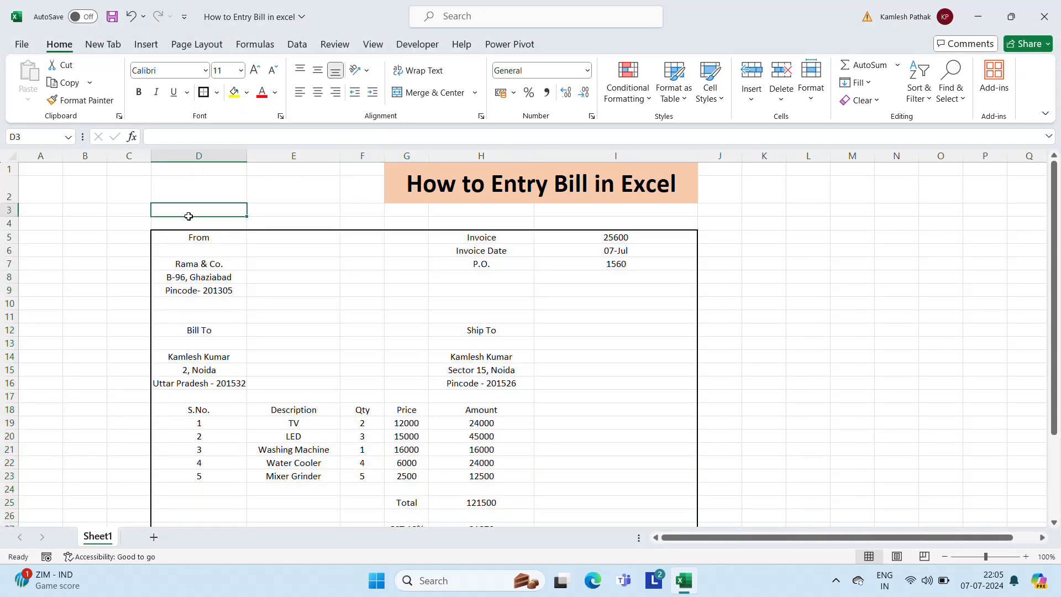
drag(188, 219, 616, 224)
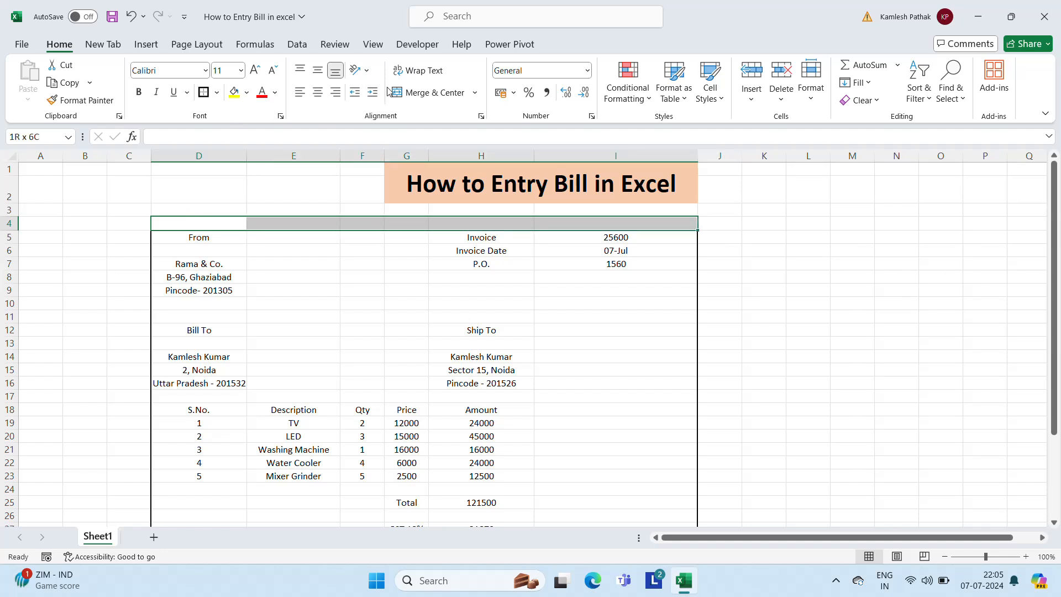
Merge D4:I4 and enter a bold, 22 pt 'TAX INVOICE' heading
click(420, 92)
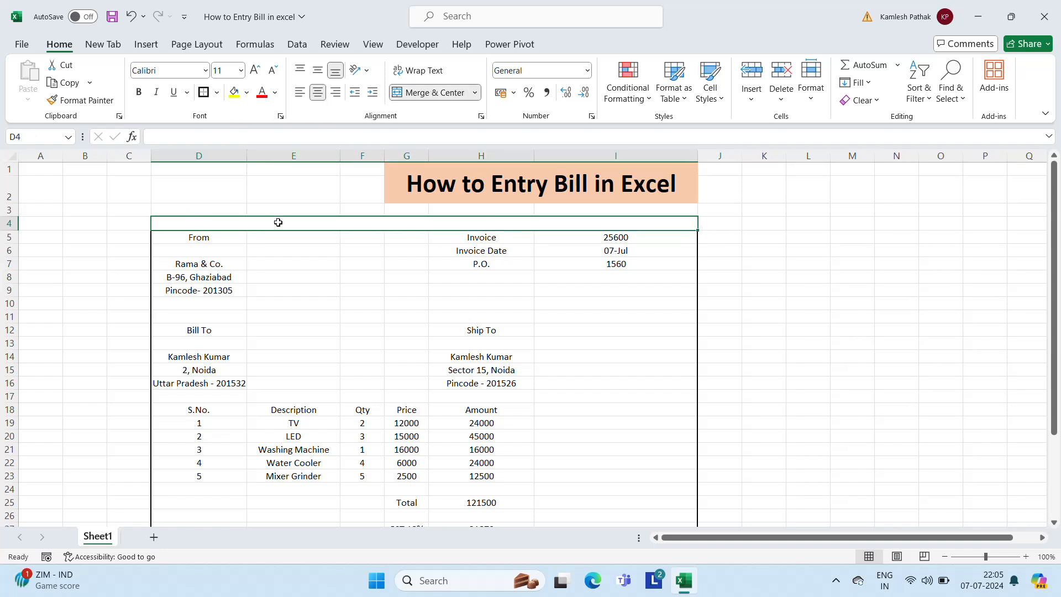
text(TAX IN)
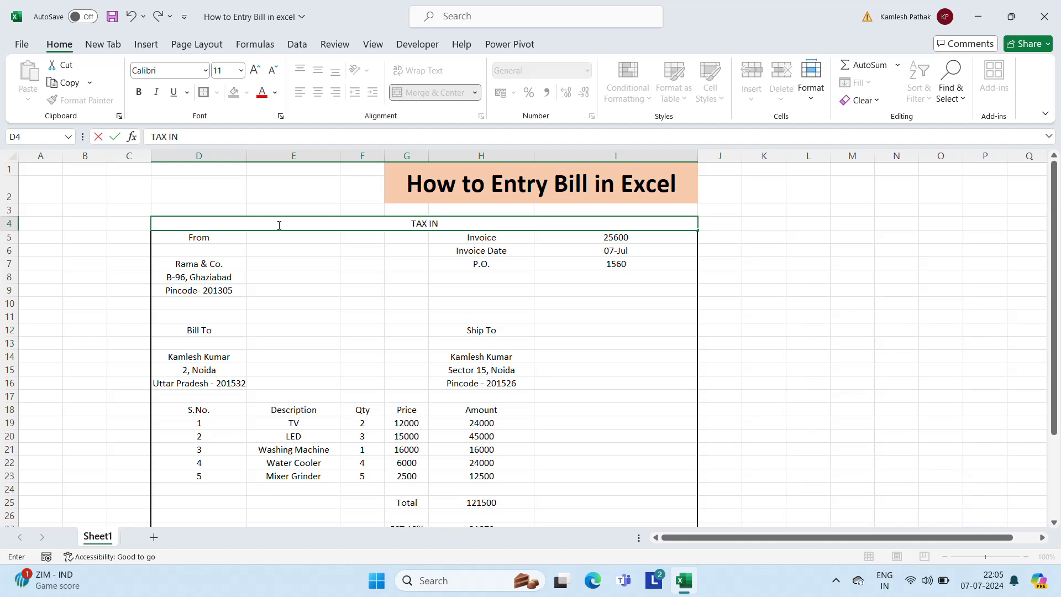
text(VOICE)
key(ctrl+Return)
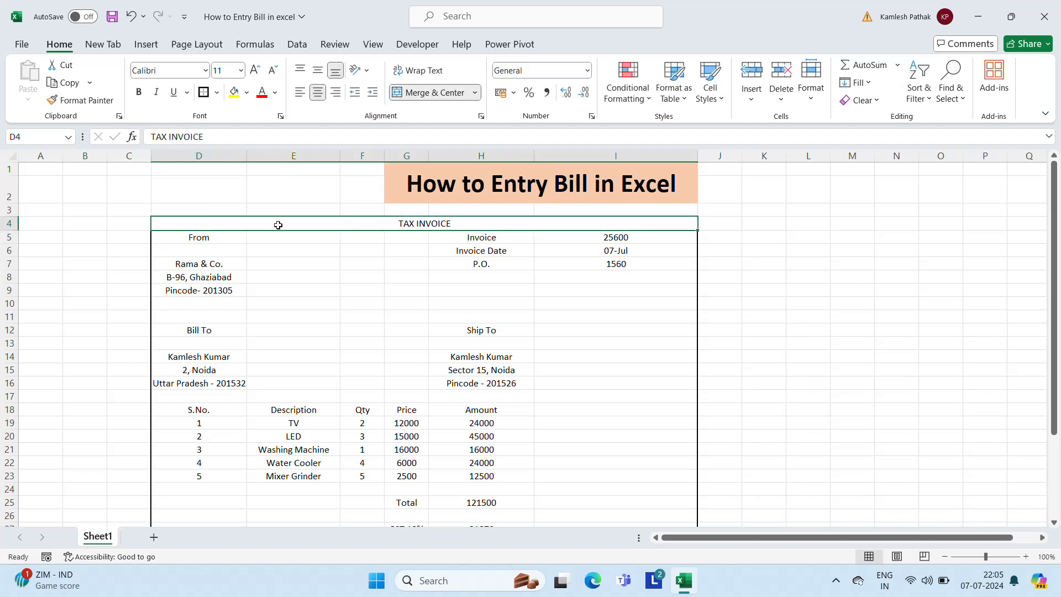
click(241, 72)
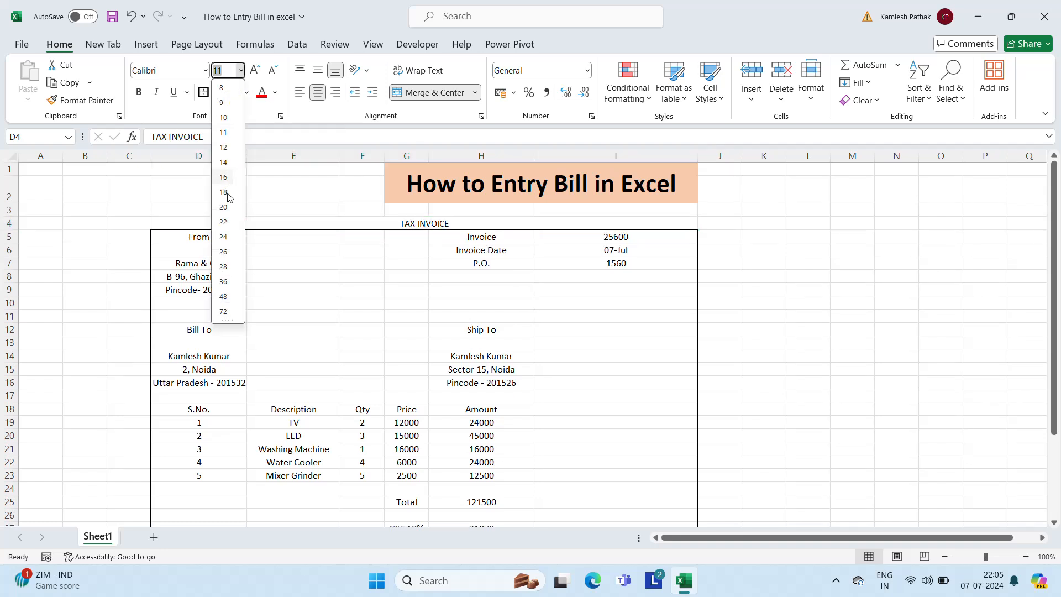
click(223, 222)
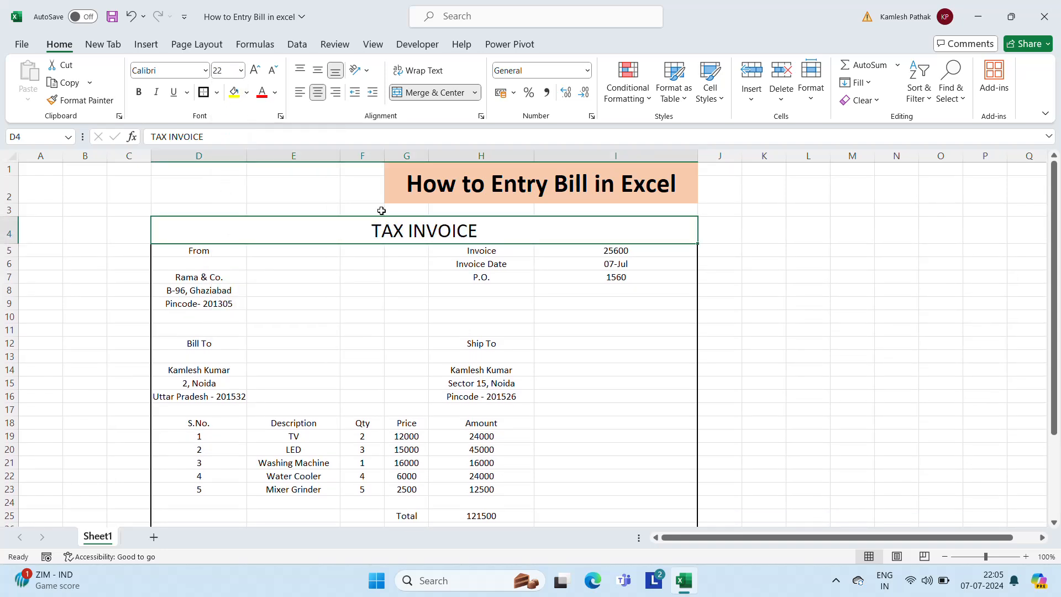
click(138, 96)
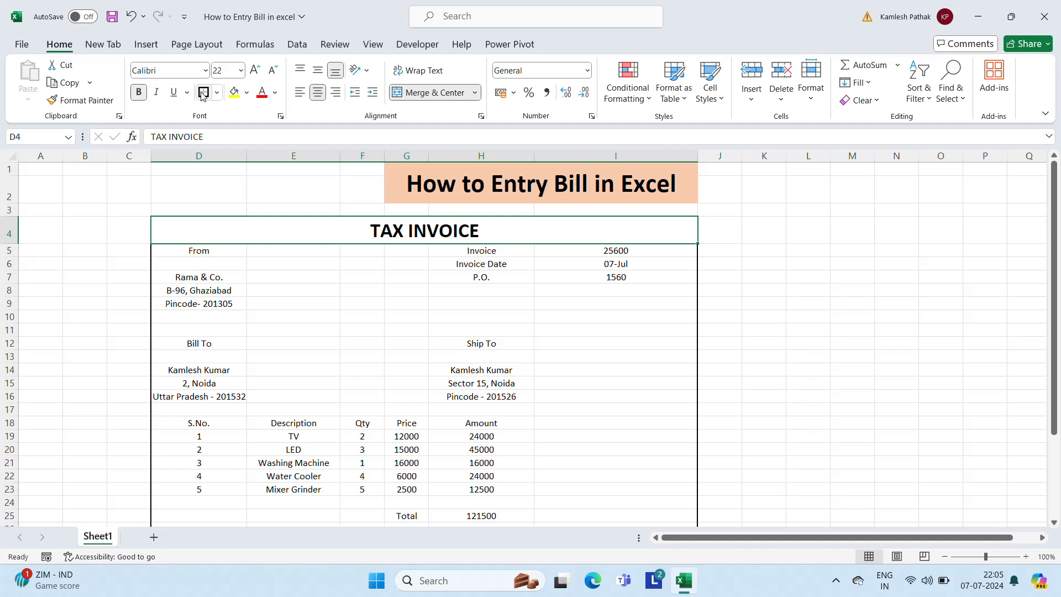
click(66, 291)
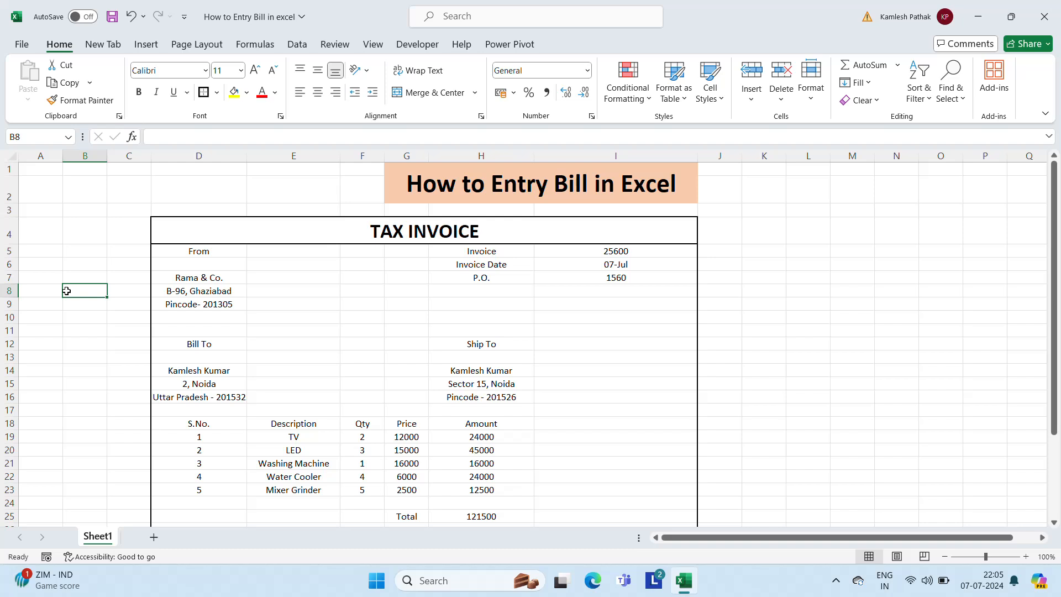
Put an outside border around the top block D5:I10
key(Up)
key(Up)
key(Up)
key(Right)
key(Right)
key(Up)
key(Down)
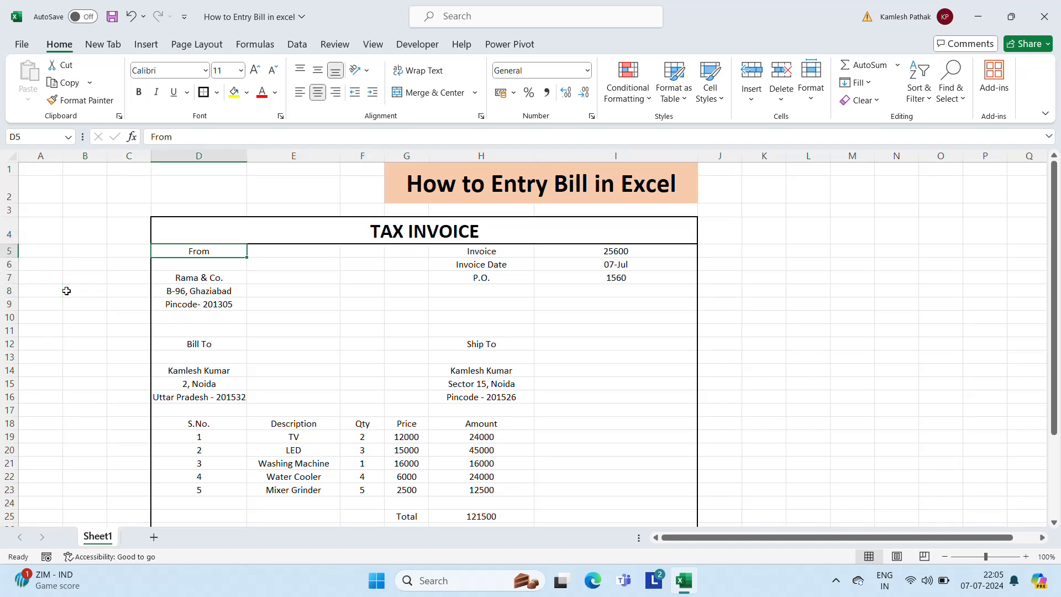
key(shift+Down)
key(shift+Down)
key(shift+Down)
key(shift+Down)
key(shift+Down)
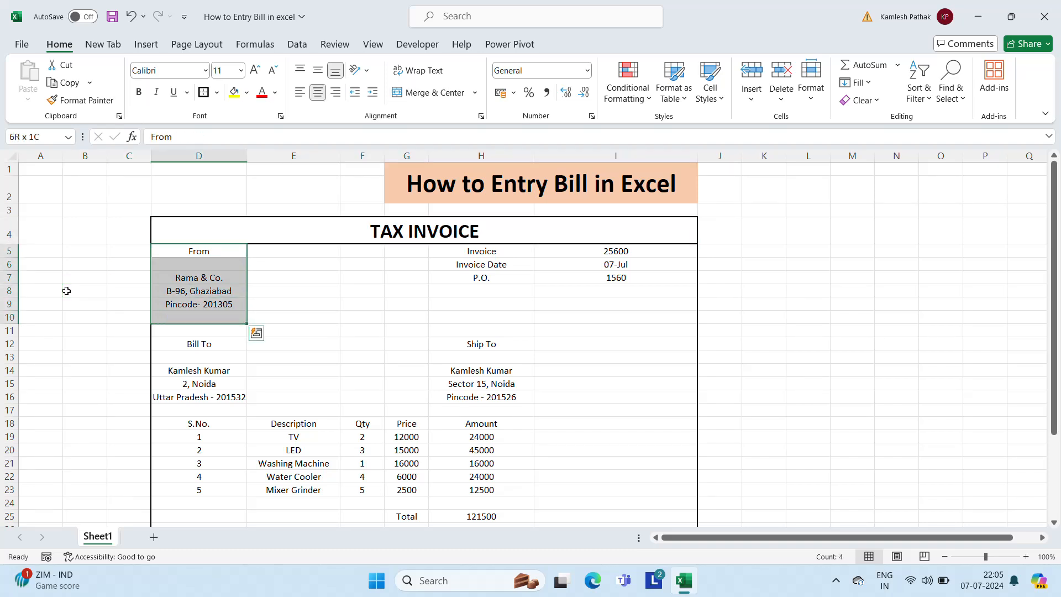
key(shift+Right)
key(shift+Right)
key(shift+Right)
key(shift+Right)
key(shift+Right)
key(shift+Right)
key(shift+Left)
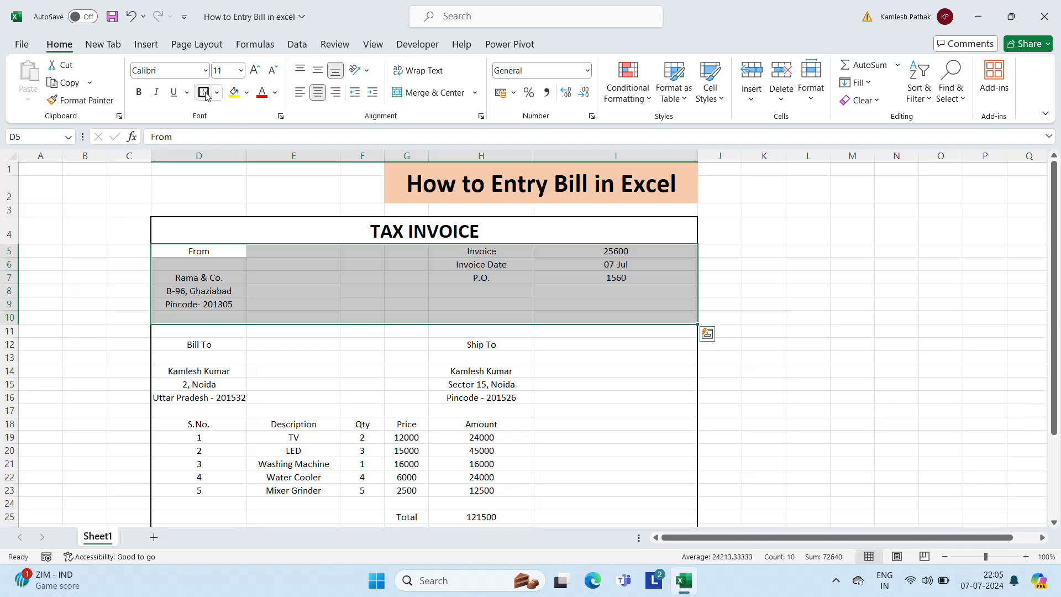
Select the From block D5:G10 so it can be boxed separately
click(308, 252)
key(Left)
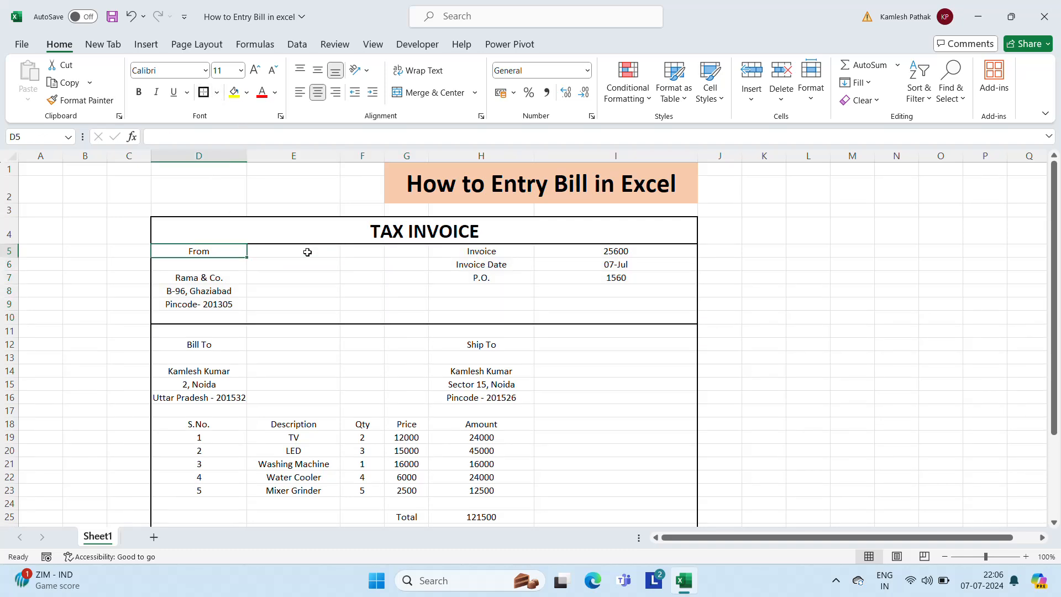
key(shift+Right)
key(shift+Right)
key(shift+Down)
key(shift+Down)
key(shift+Down)
key(shift+Down)
key(shift+Down)
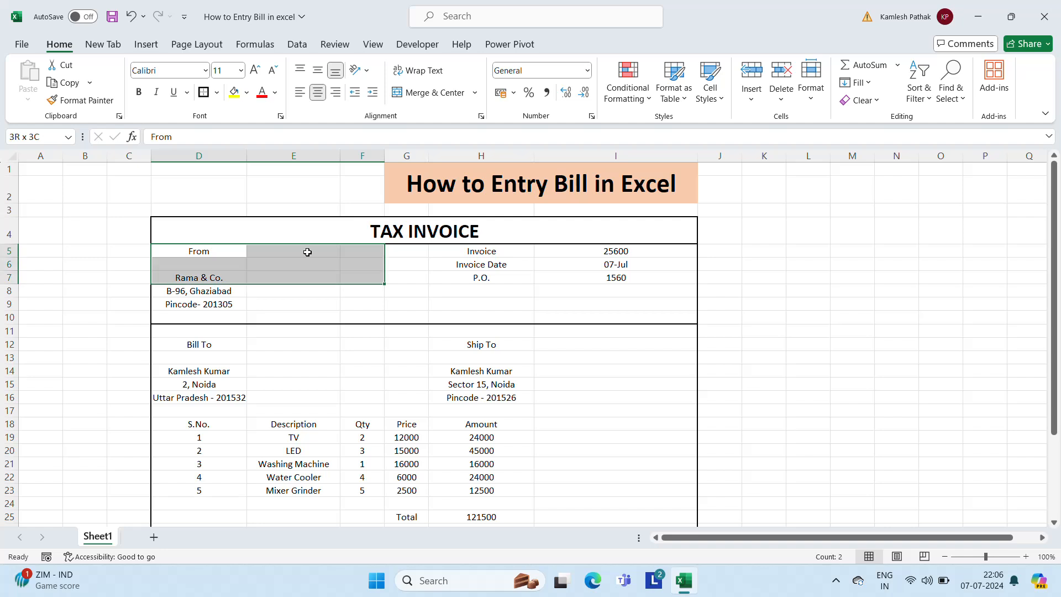
key(shift+Right)
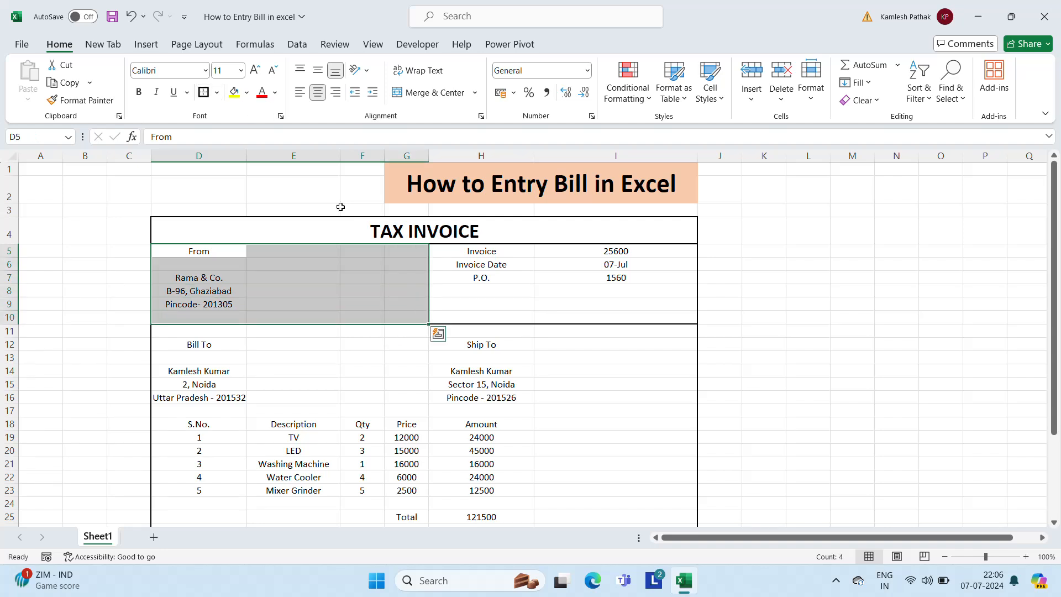
Bold the From label in D5 and the Invoice, Invoice Date and P.O. labels in H5:H7
click(535, 254)
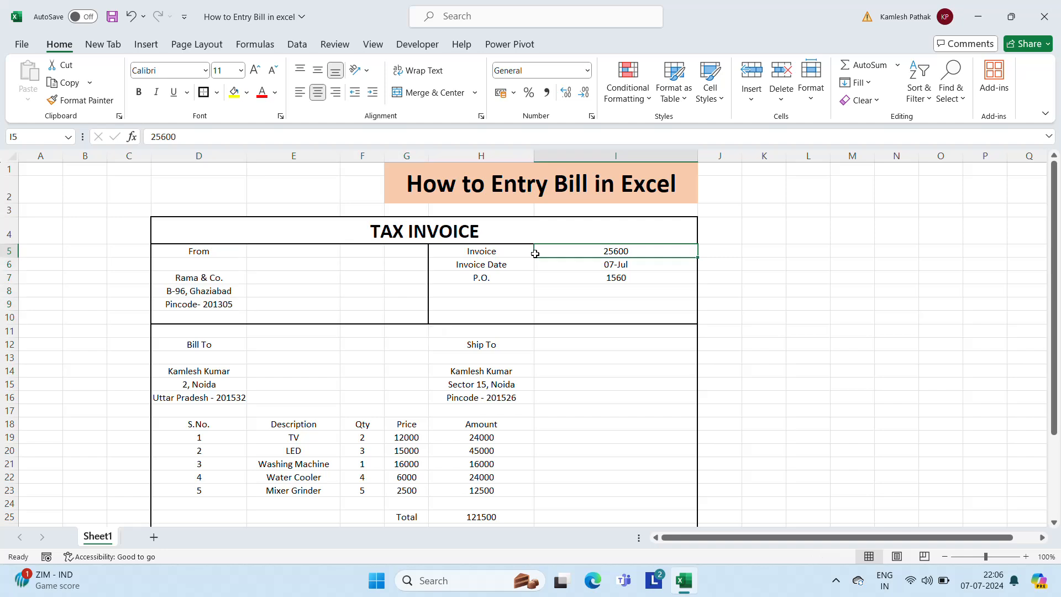
key(Left)
key(Left)
key(Left)
key(Left)
key(Left)
key(ctrl+b)
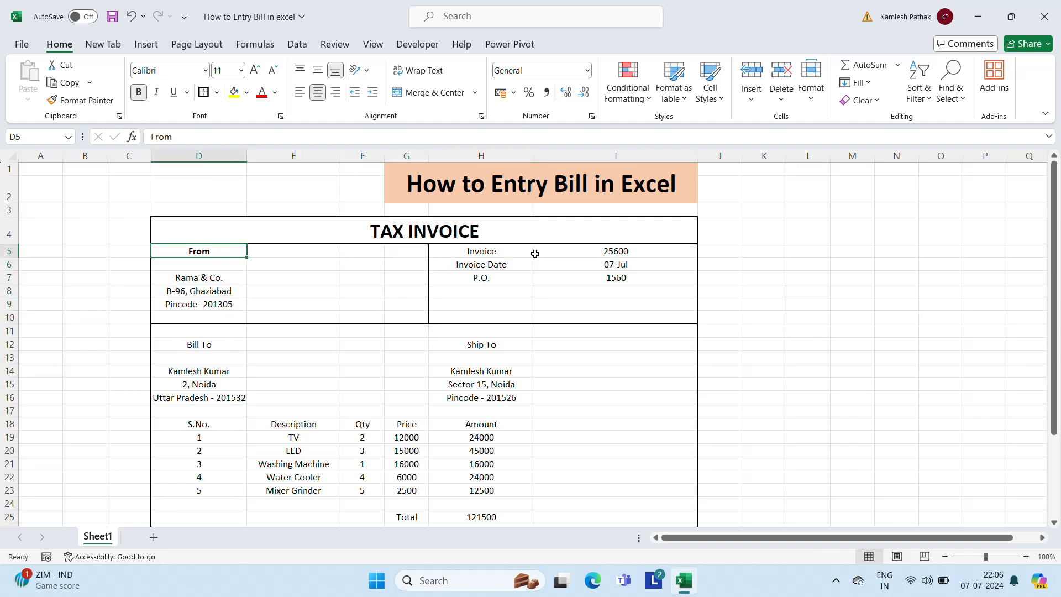
key(Down)
key(Down)
key(Down)
key(Down)
key(Up)
key(Up)
key(Up)
key(Up)
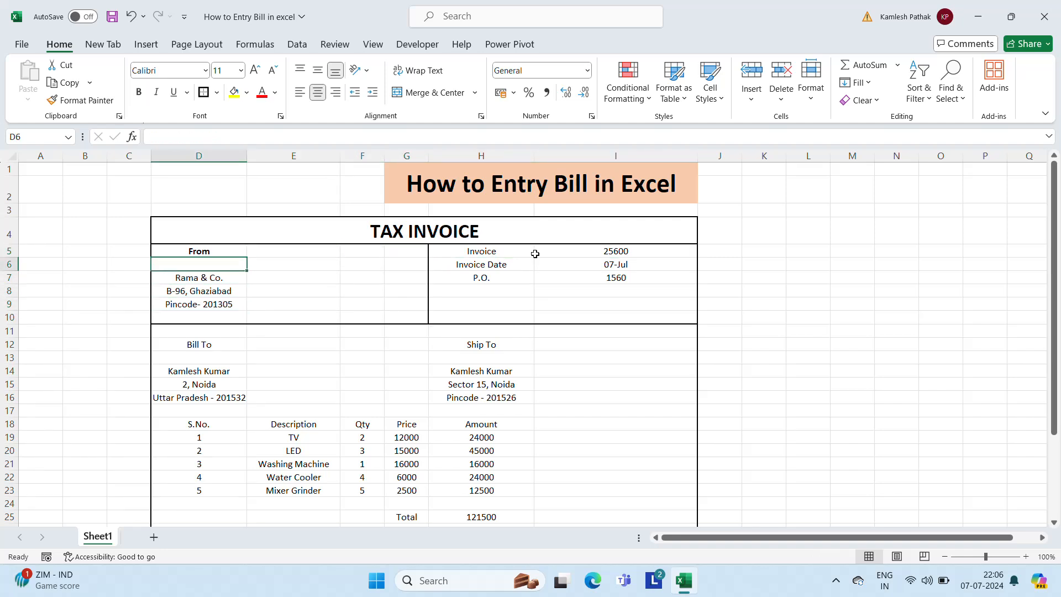
key(Right)
key(Right)
key(Right)
key(Right)
key(Right)
key(Left)
key(shift+Down)
key(shift+Down)
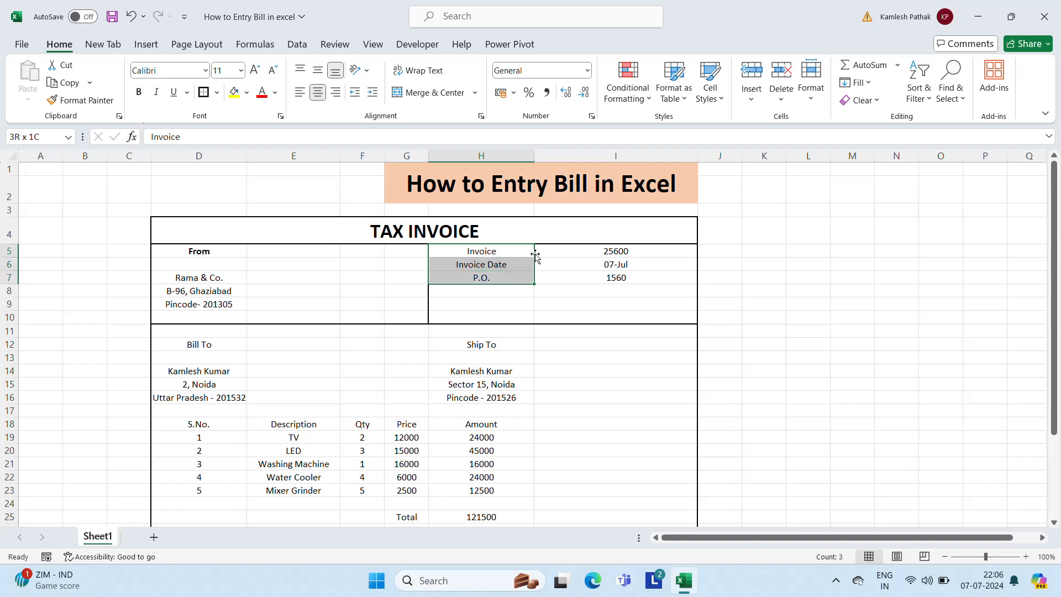
key(ctrl+b)
Put an outside border around the Bill To block D12:G16
click(609, 291)
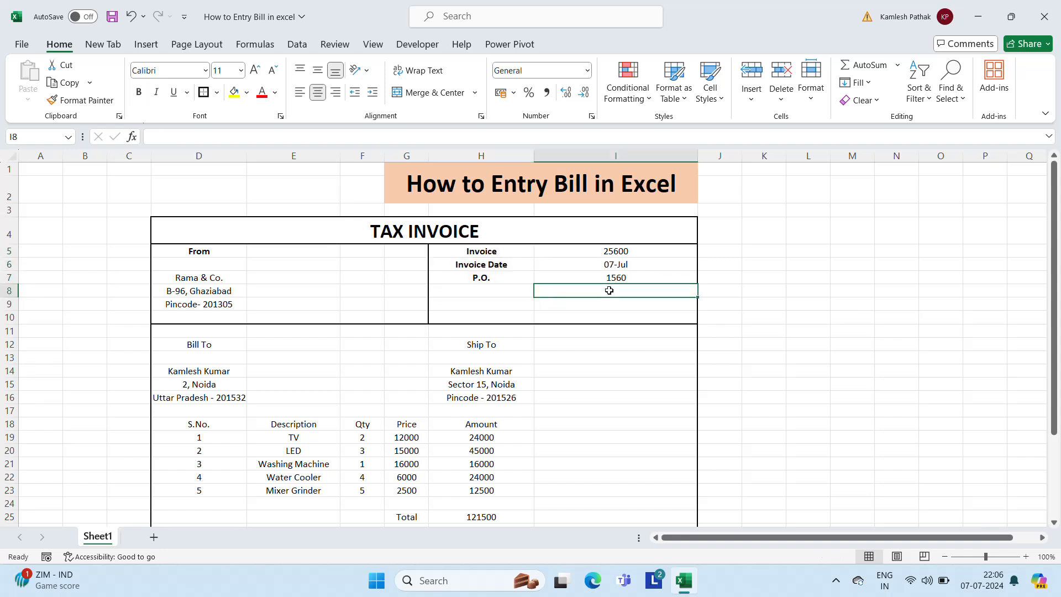
key(Left)
key(Down)
key(Down)
key(Down)
key(Down)
key(Left)
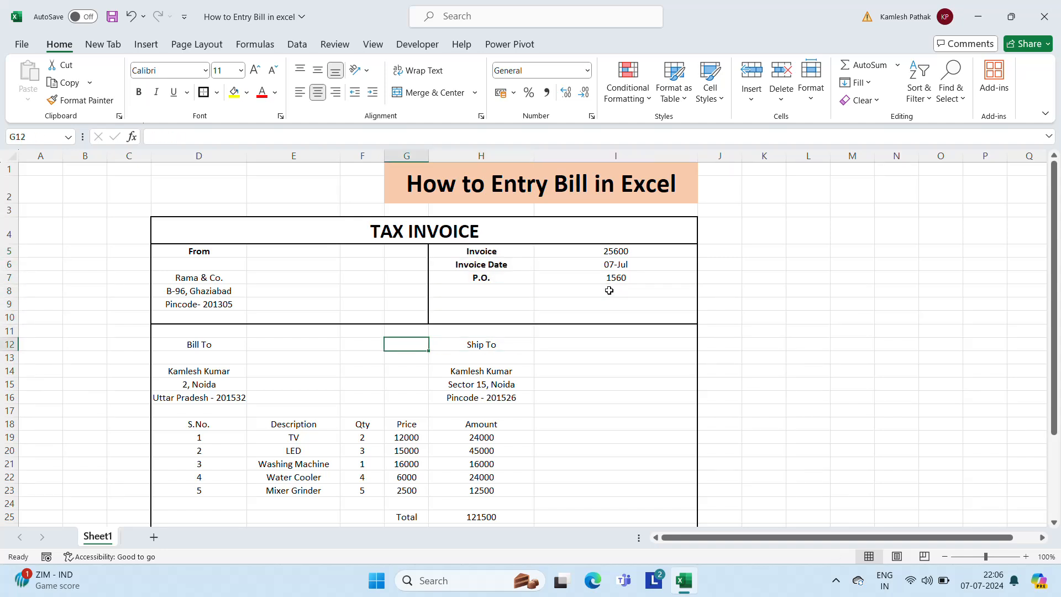
key(Left)
key(Left)
key(Left)
key(Up)
key(Down)
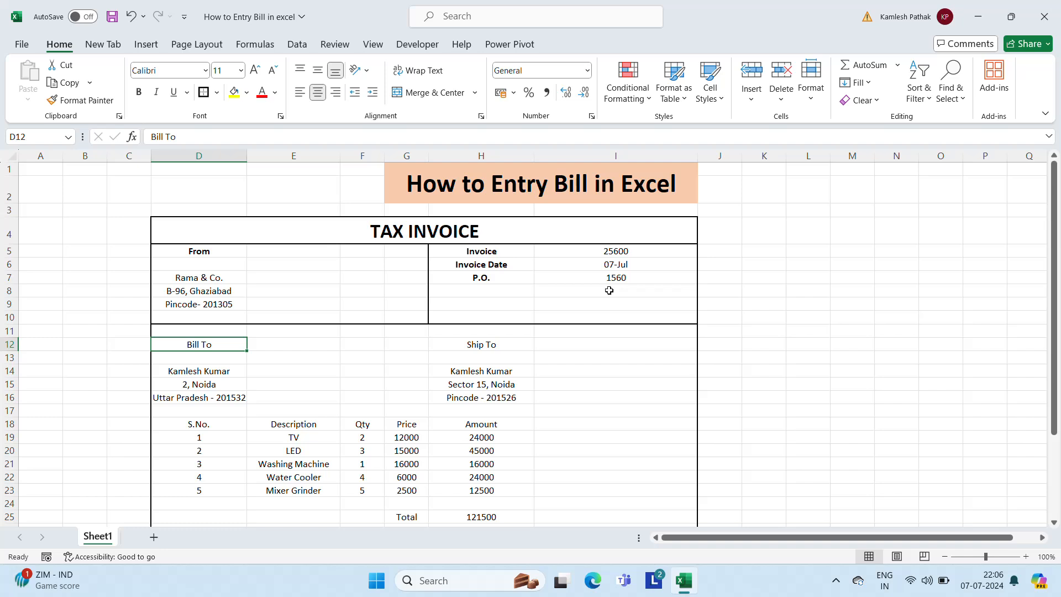
key(shift+Right)
key(shift+Right)
key(shift+Right)
key(shift+Down)
key(shift+Down)
key(shift+Down)
key(shift+Down)
key(shift+Down)
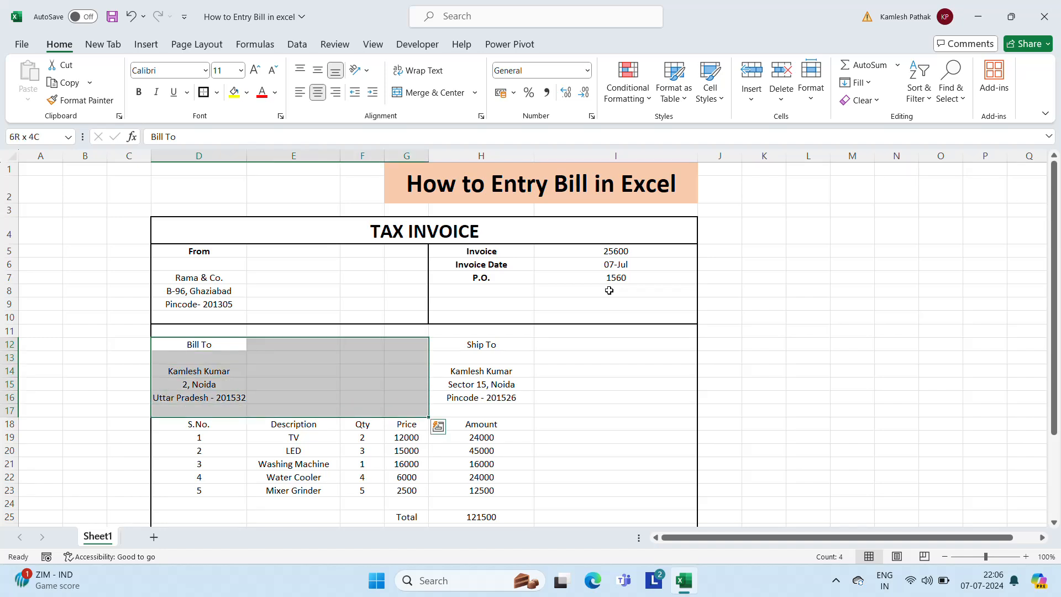
key(shift+Up)
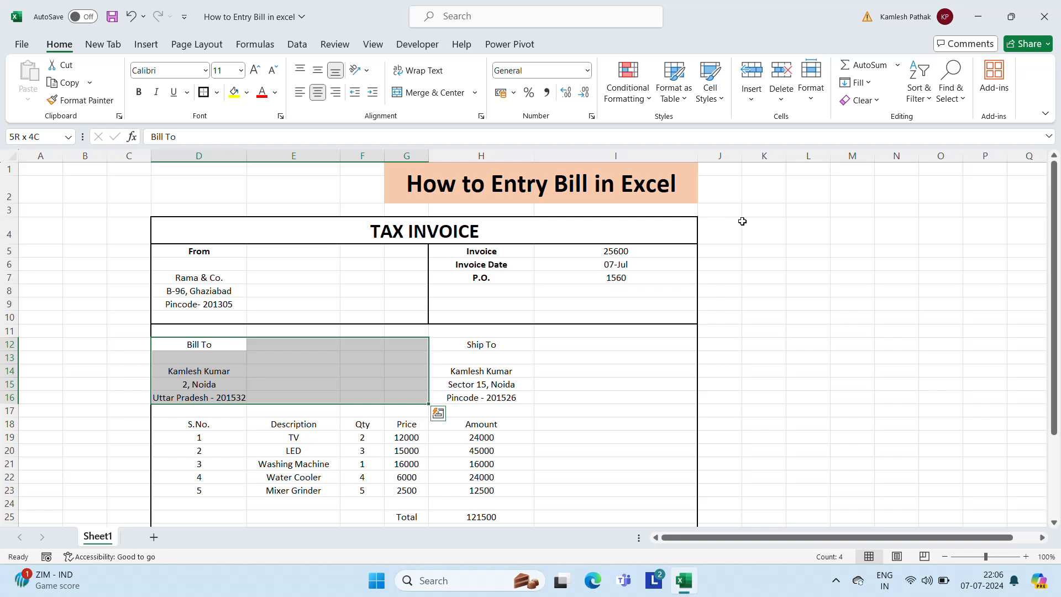
click(204, 92)
Put an outside border around the Ship To block H12:I16
click(465, 337)
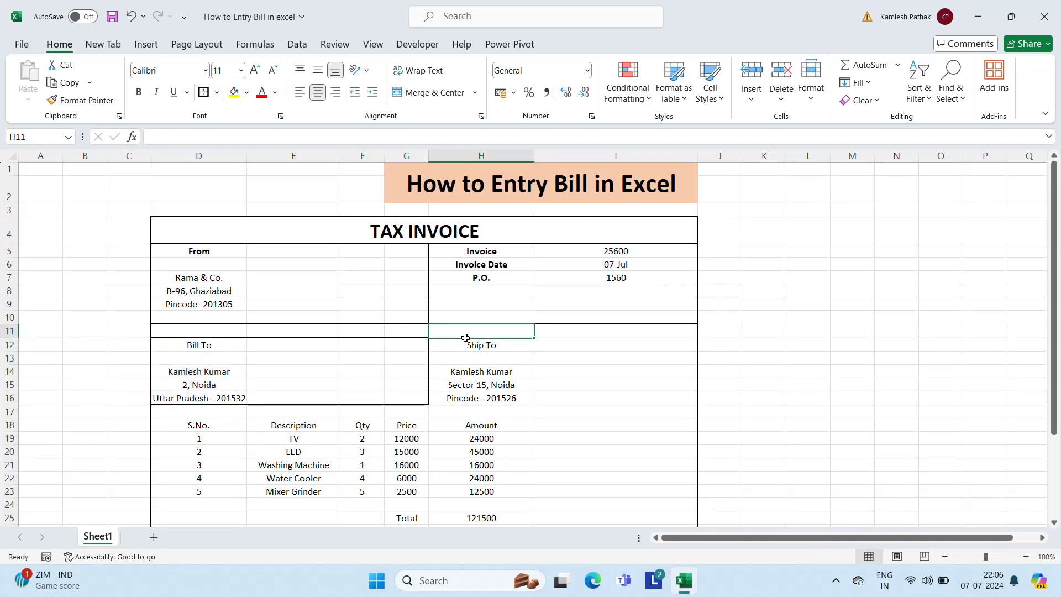
key(Down)
key(Down)
key(Up)
key(shift+Down)
key(shift+Down)
key(shift+Down)
key(shift+Down)
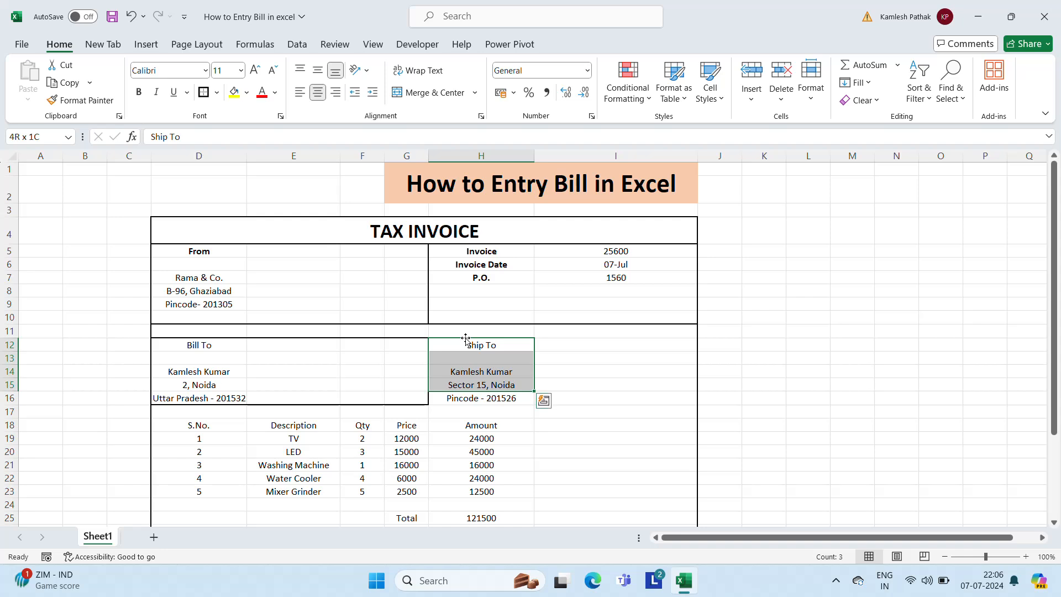
key(shift+Right)
key(shift+Right)
key(shift+Left)
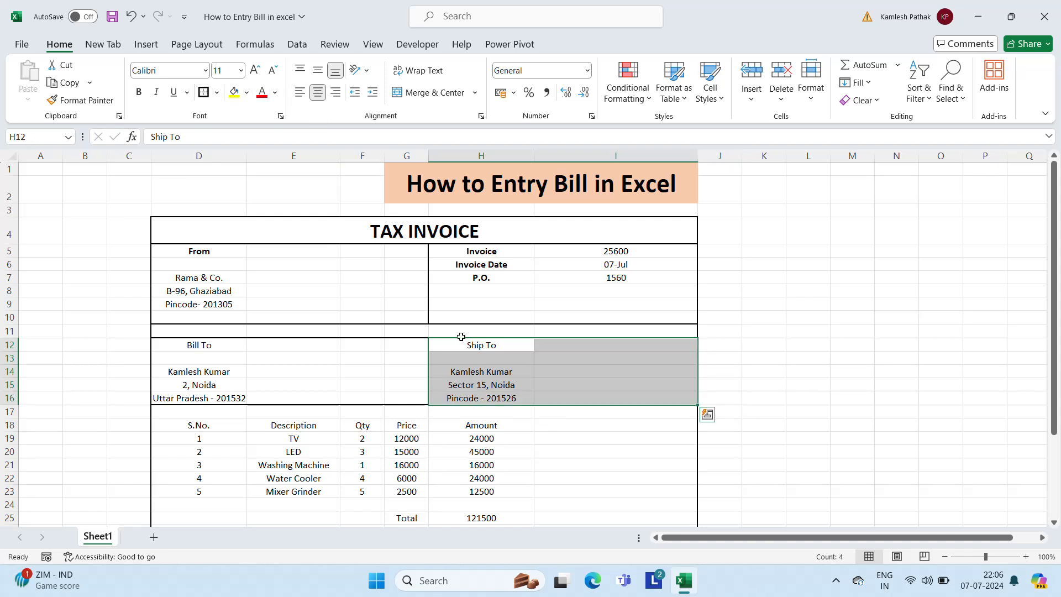
click(504, 348)
Make the Ship To and Bill To labels bold
click(581, 359)
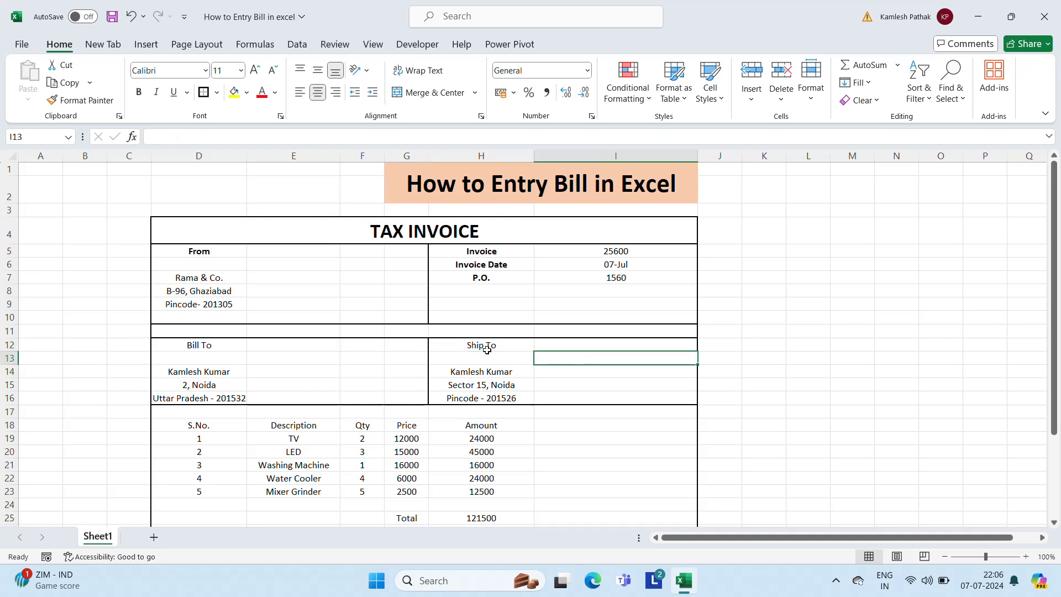
click(469, 345)
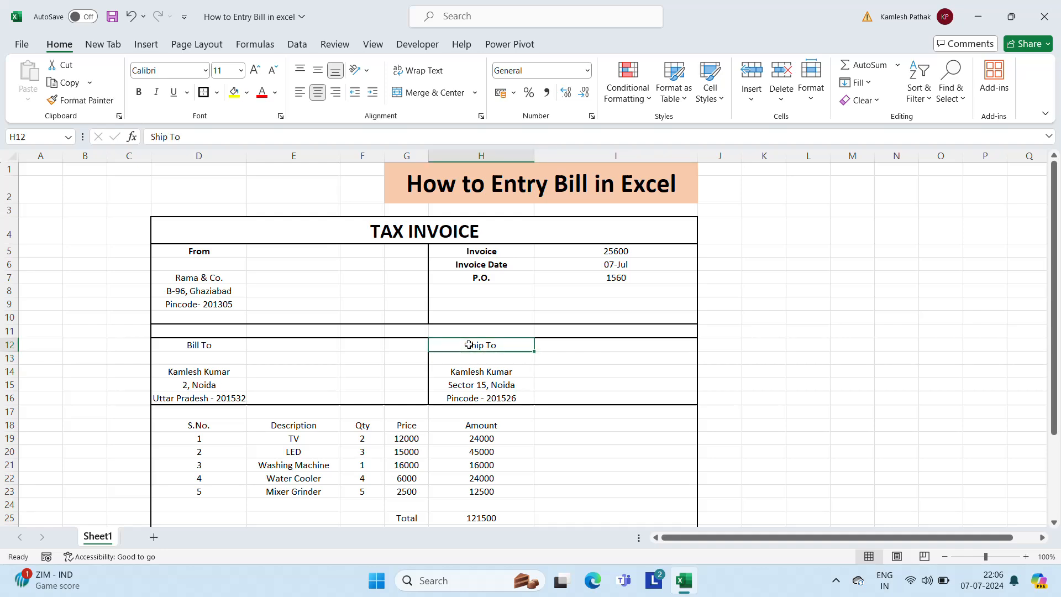
click(138, 91)
click(660, 398)
key(Left)
key(Left)
key(Left)
key(Left)
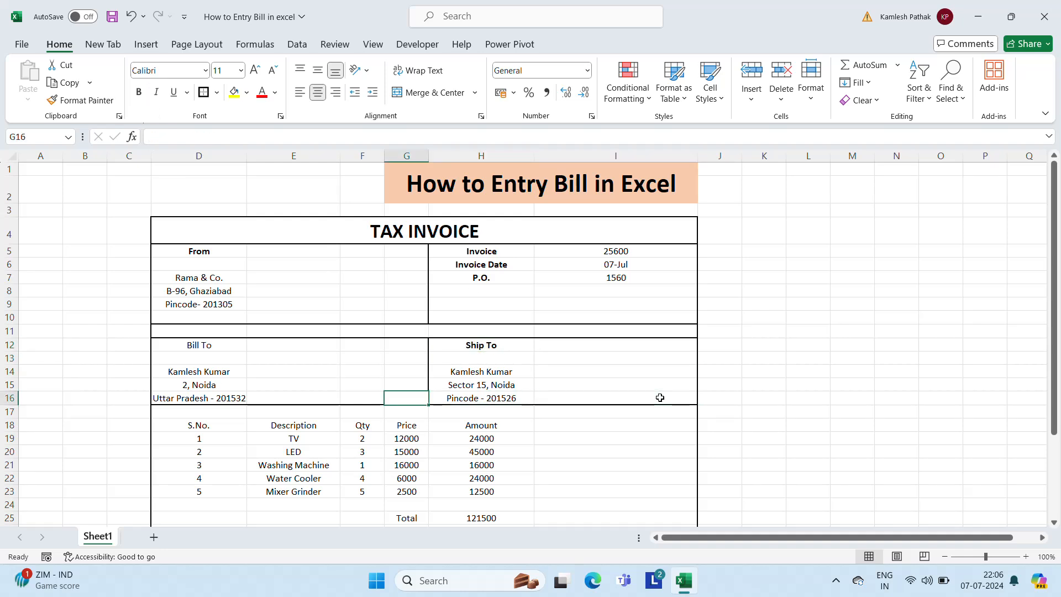
key(Up)
key(Up)
key(Up)
key(Up)
key(Left)
key(ctrl+b)
ctrl+click(659, 398)
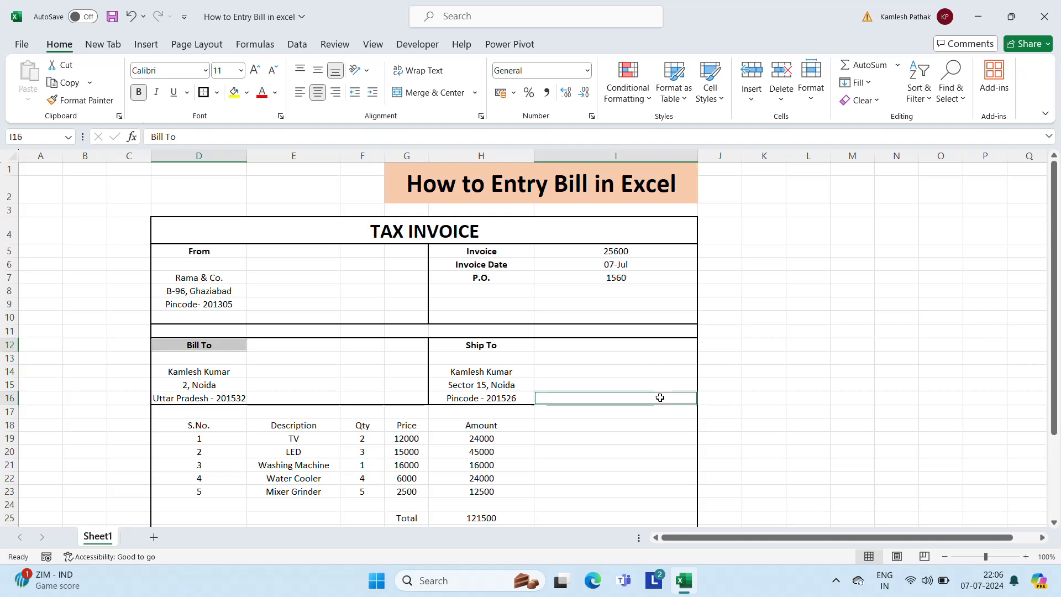
click(660, 398)
key(Left)
key(Left)
key(Left)
key(Left)
key(Left)
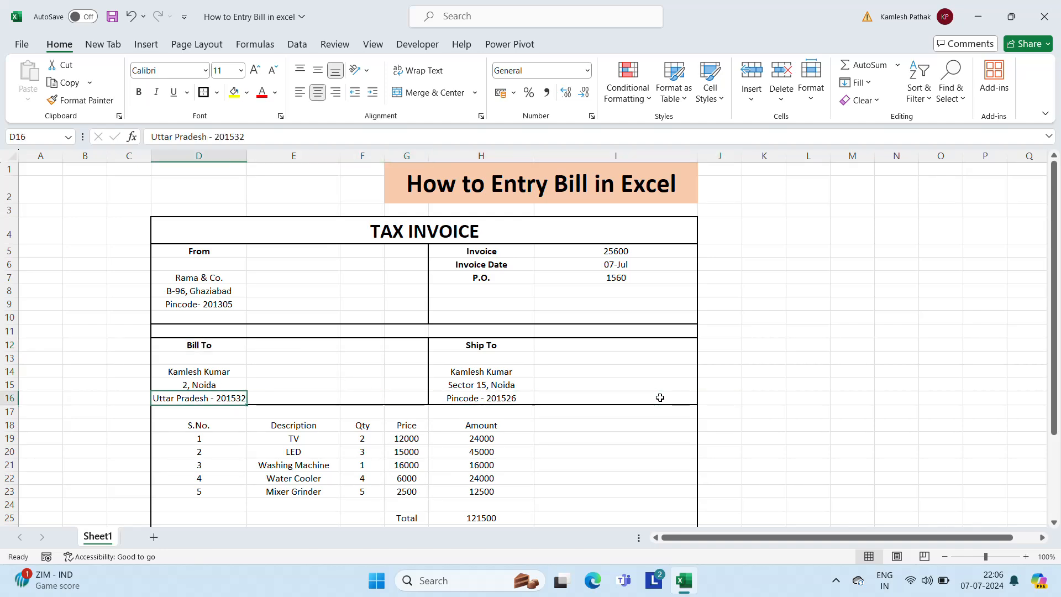
key(Up)
key(Up)
key(Up)
key(Up)
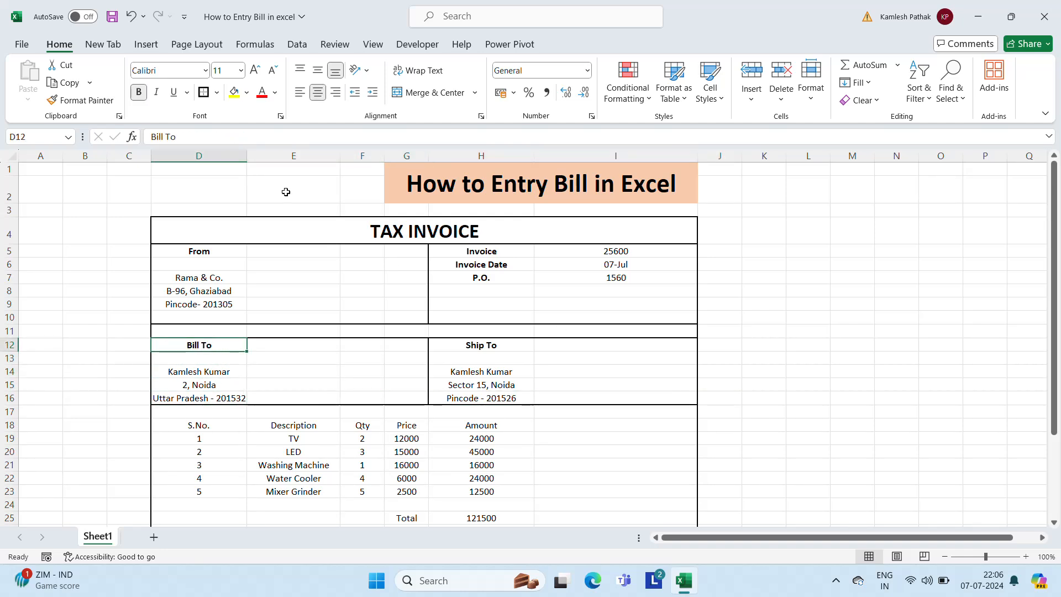
Widen column D slightly and bold the item table headers S.No. through Amount in D18:H18
drag(252, 159, 262, 160)
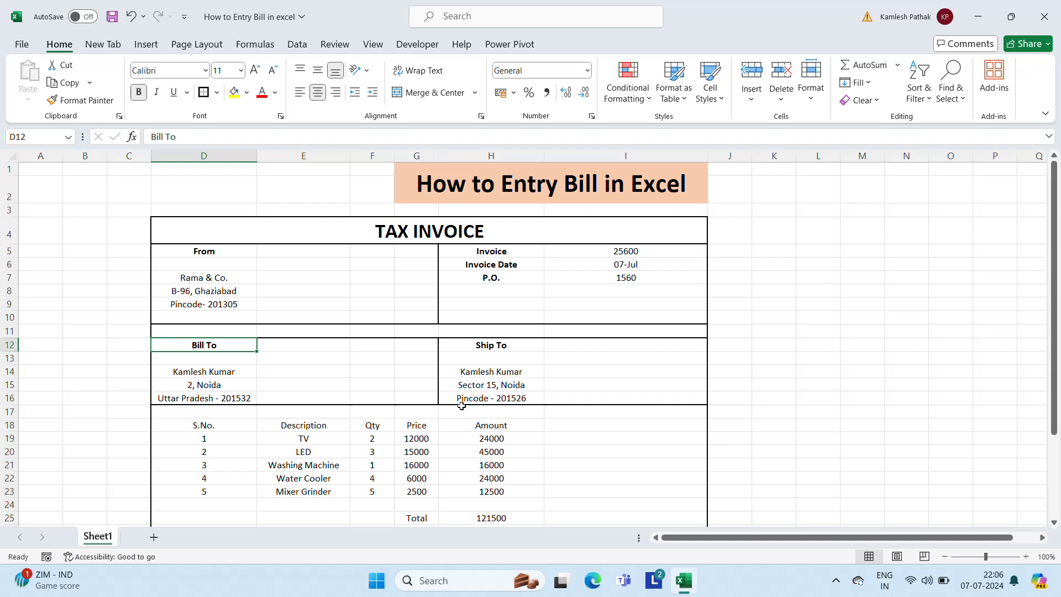
click(568, 446)
key(Up)
key(Up)
key(Left)
key(Left)
key(Left)
key(Left)
key(Left)
key(Left)
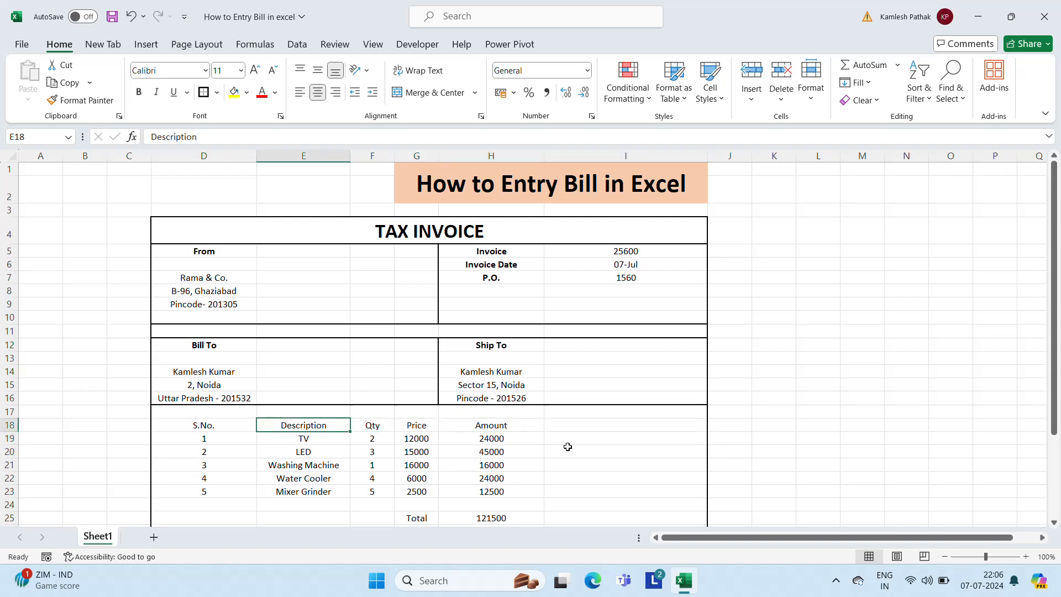
key(Right)
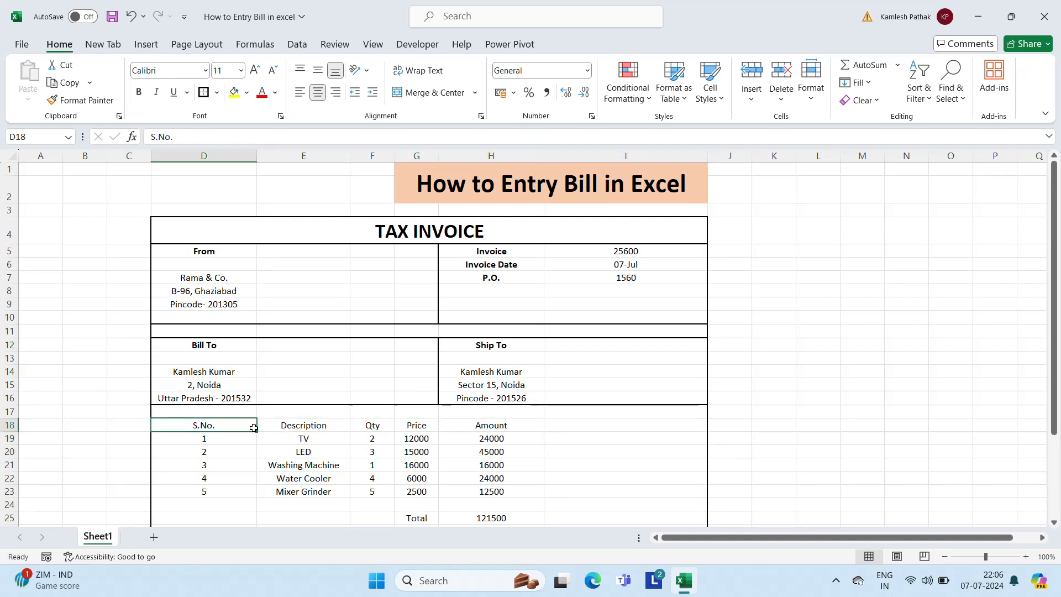
key(shift+Right)
key(shift+Right)
key(shift+Right)
key(shift+Right)
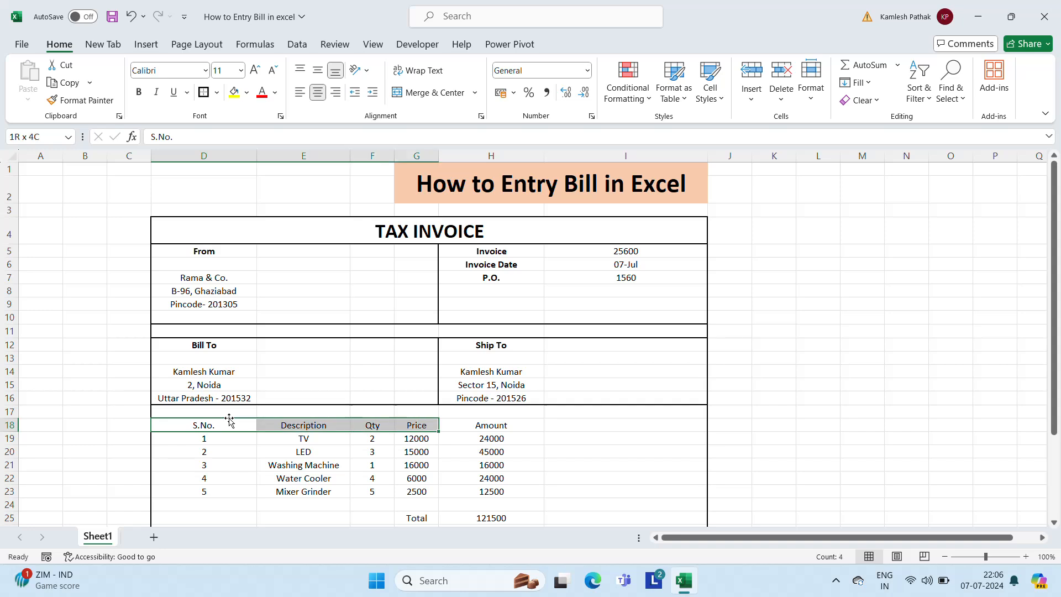
key(ctrl+b)
key(Right)
key(Right)
key(Right)
key(Right)
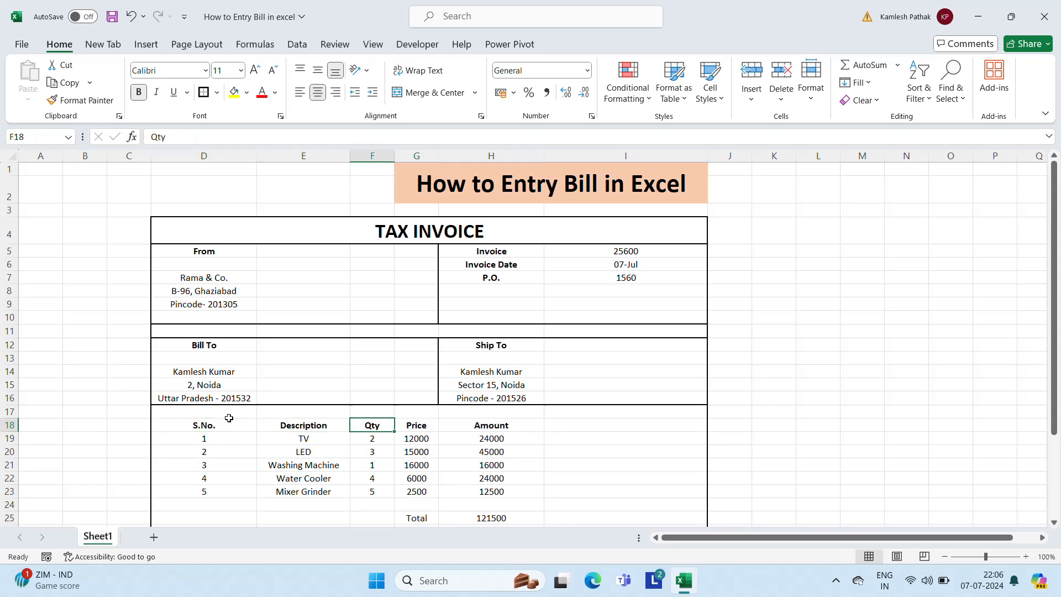
Select the Amount column block starting at H18
key(Left)
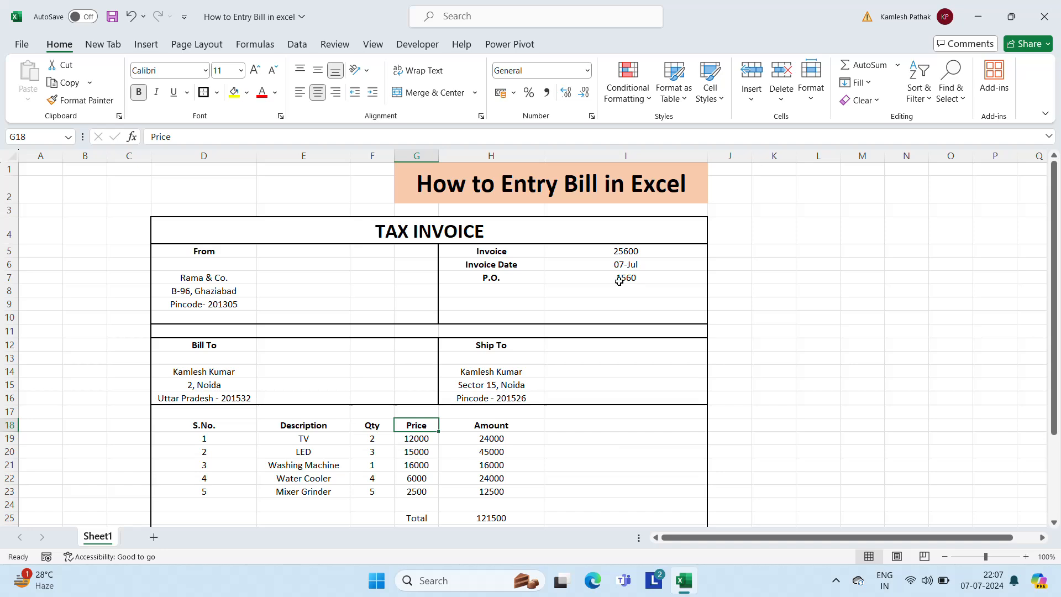
click(492, 425)
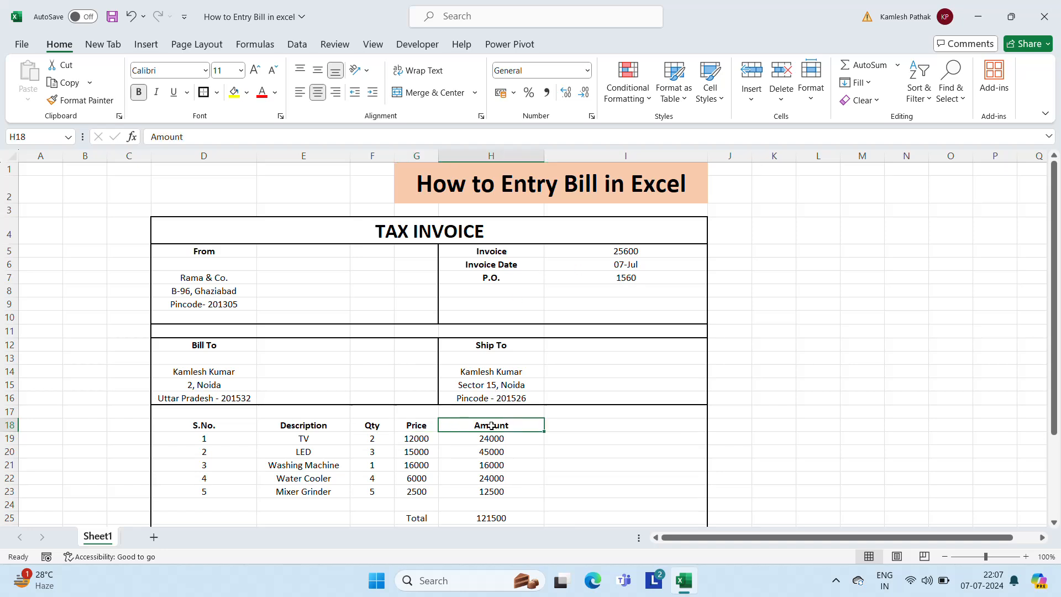
key(shift+Down)
key(shift+Down)
key(shift+Down)
key(shift+Down)
key(shift+Down)
key(shift+Down)
key(shift+Down)
key(shift+Down)
key(shift+Down)
key(shift+Down)
key(shift+Down)
key(shift+Down)
key(shift+Down)
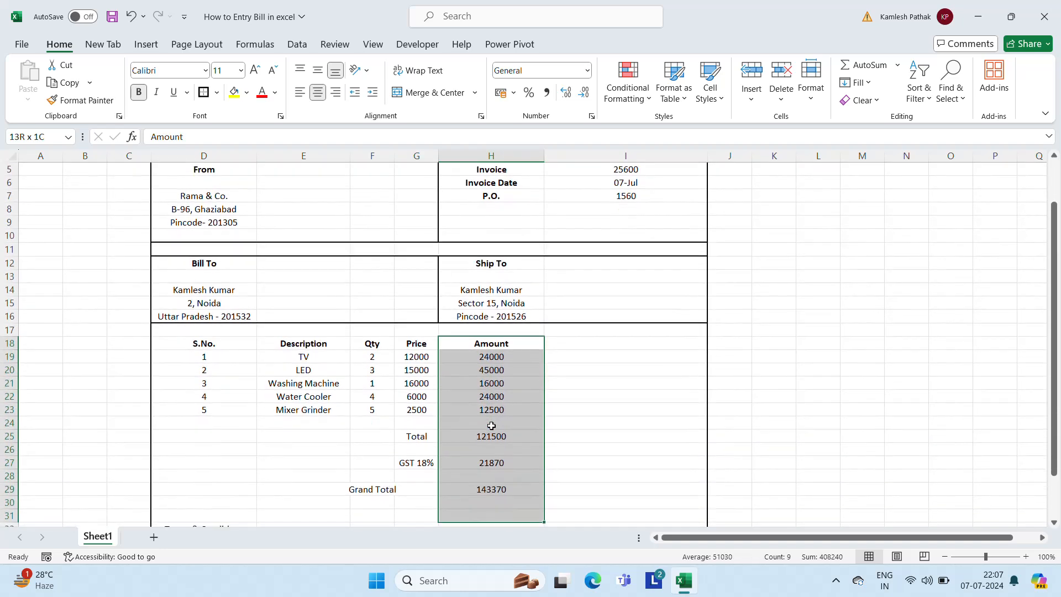
Move the Amount column H18:H29 over to column I
key(shift+Up)
key(ctrl+x)
key(Right)
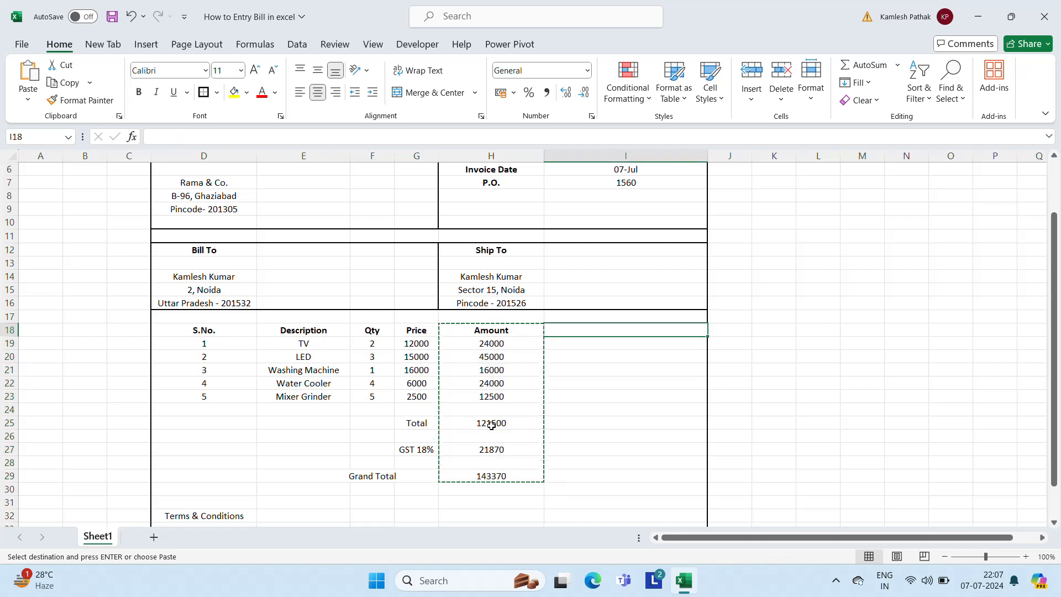
key(ctrl+v)
Merge and centre the Price header across G18:H18
key(Left)
key(Left)
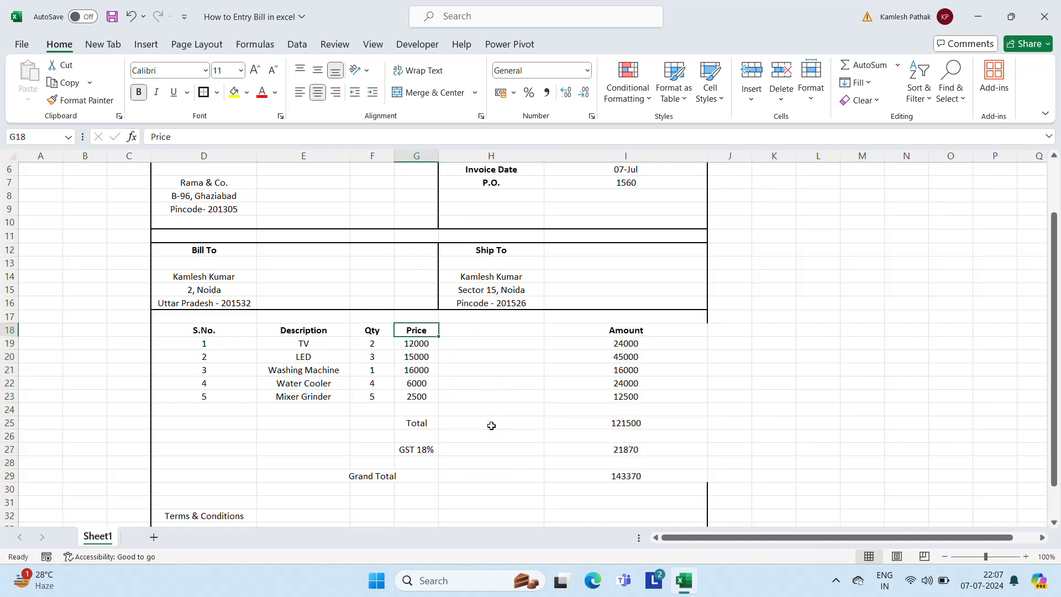
key(Up)
key(Up)
key(Up)
key(Up)
key(Up)
key(Up)
key(Up)
key(Up)
key(Up)
key(Up)
key(Up)
key(Up)
key(Up)
key(Up)
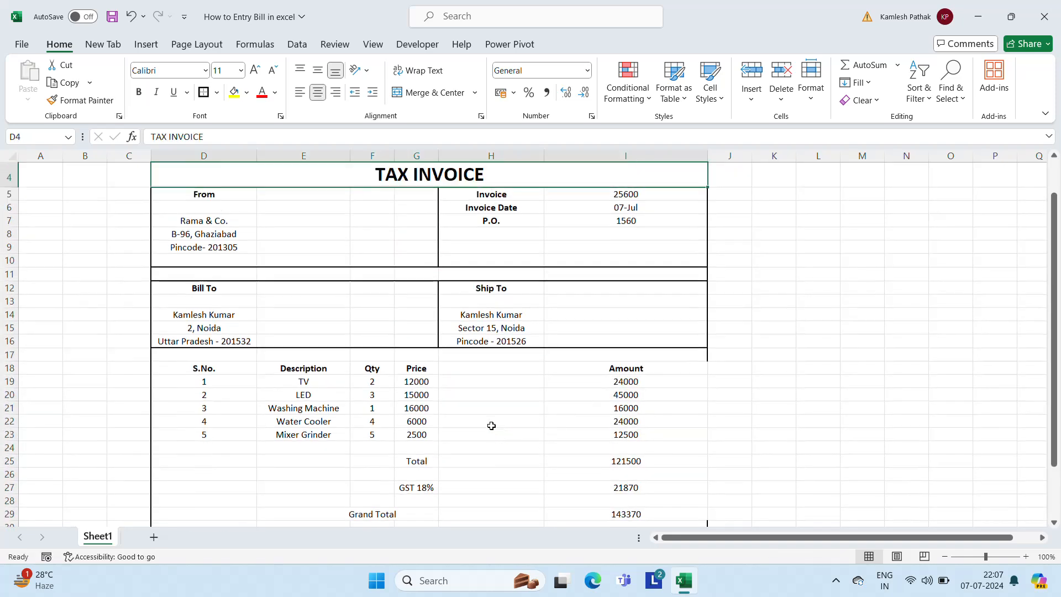
key(Down)
key(Down)
key(Down)
key(Down)
key(Down)
key(Down)
key(Down)
key(Down)
key(Down)
key(Down)
key(Down)
key(Down)
key(Down)
key(Down)
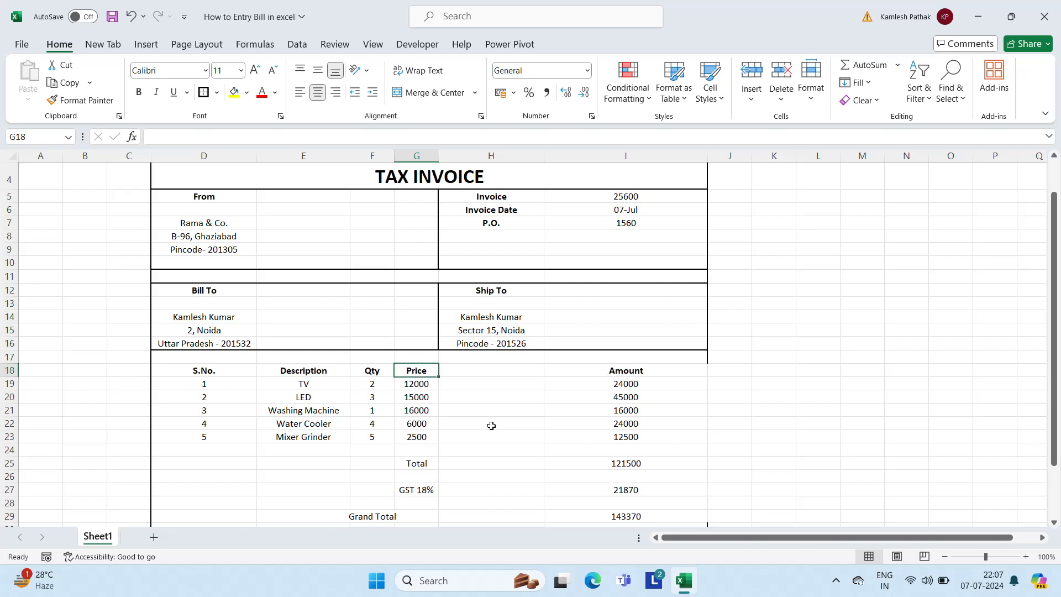
key(Right)
key(Left)
key(shift+Right)
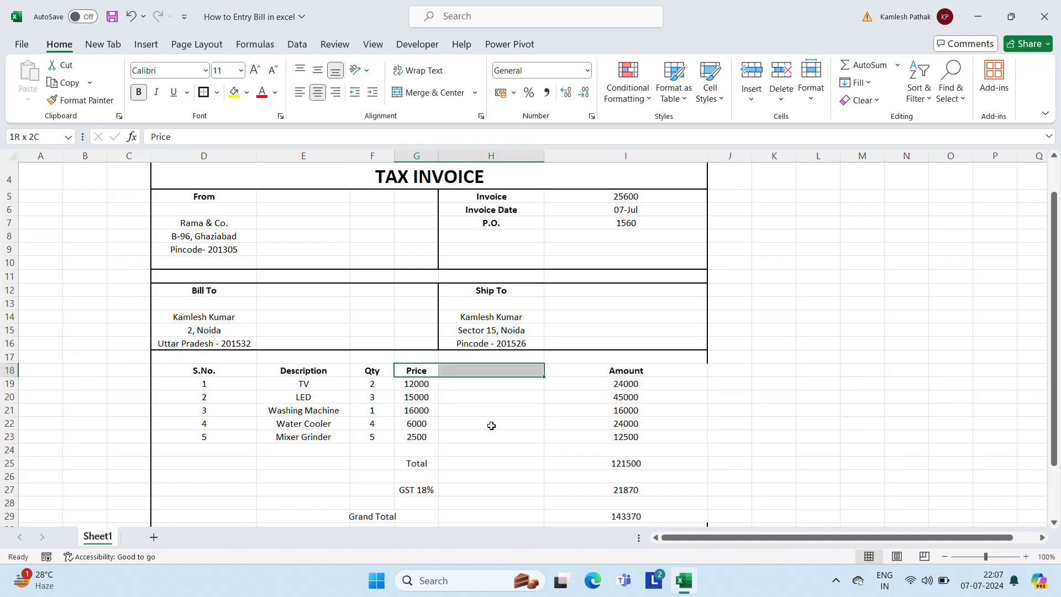
click(428, 93)
Merge and centre each price (12000, 15000, 16000, 6000, 2500) across columns G–H
click(429, 386)
key(shift+Right)
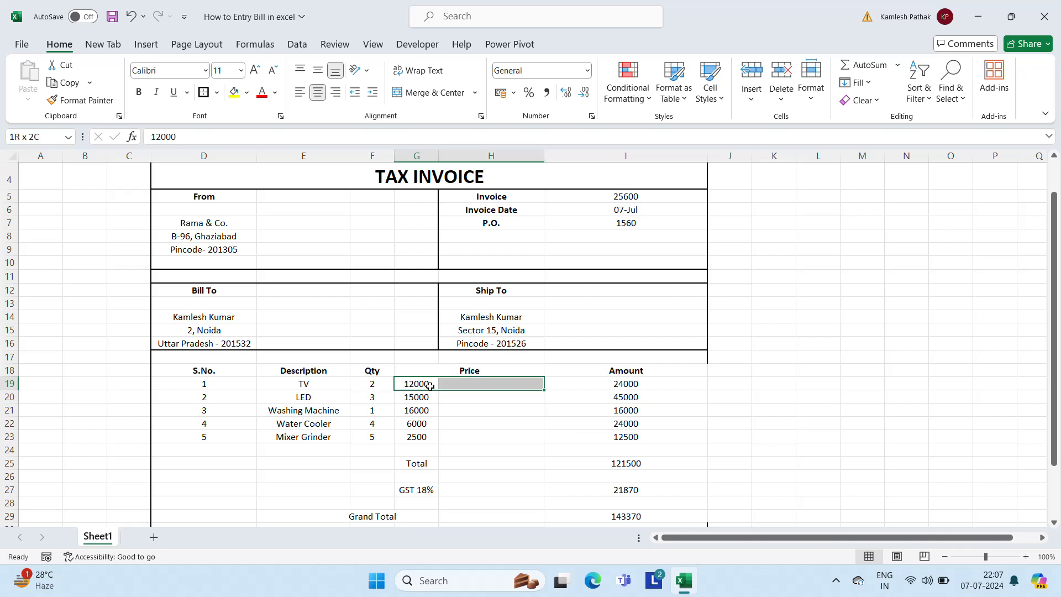
click(431, 93)
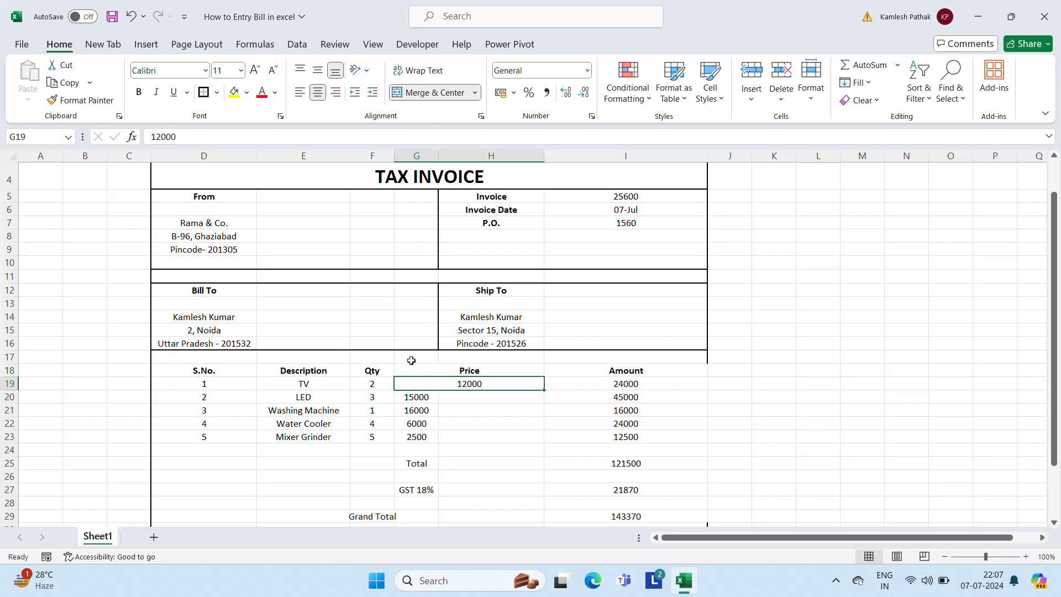
click(413, 398)
key(shift+Right)
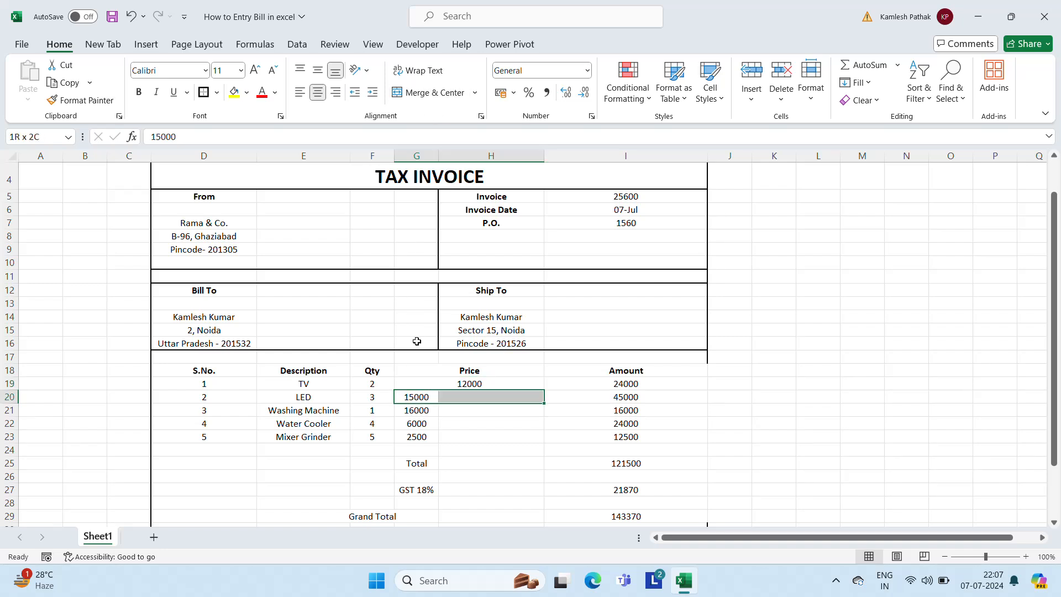
click(433, 93)
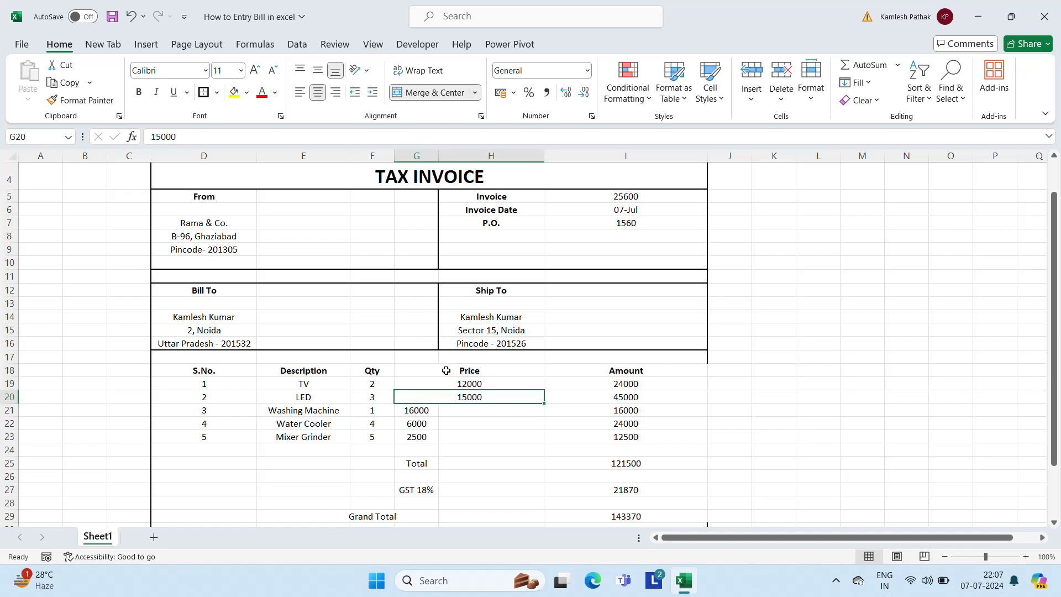
click(415, 417)
key(shift+Right)
click(441, 94)
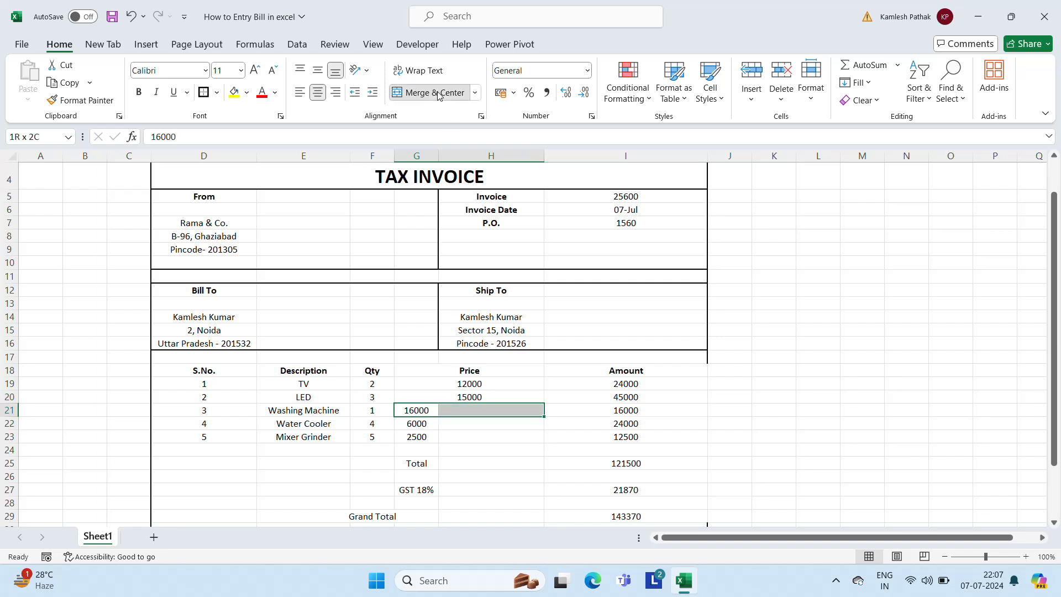
click(417, 423)
key(shift+Right)
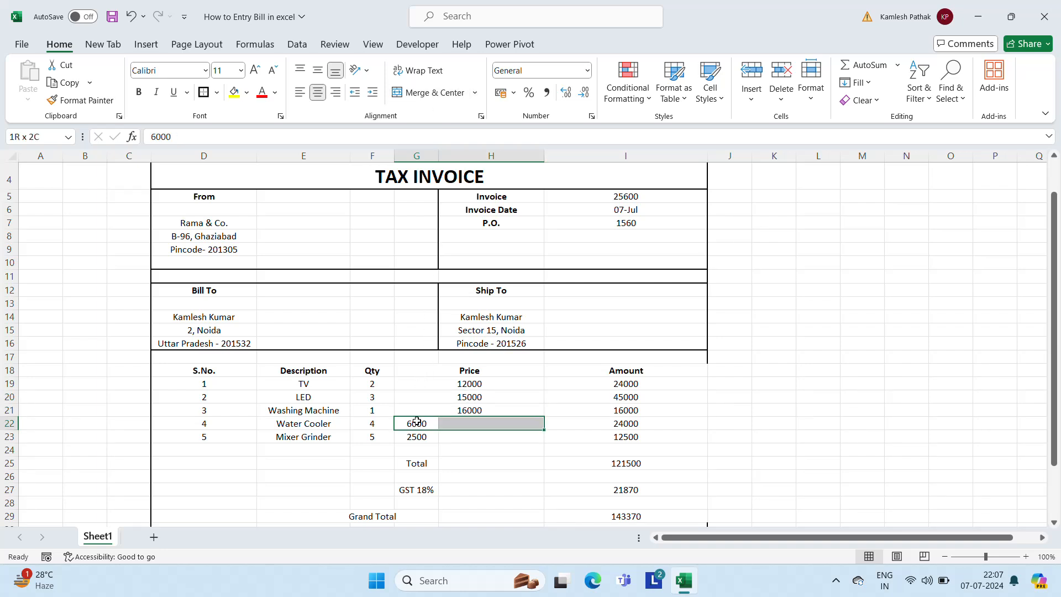
click(435, 92)
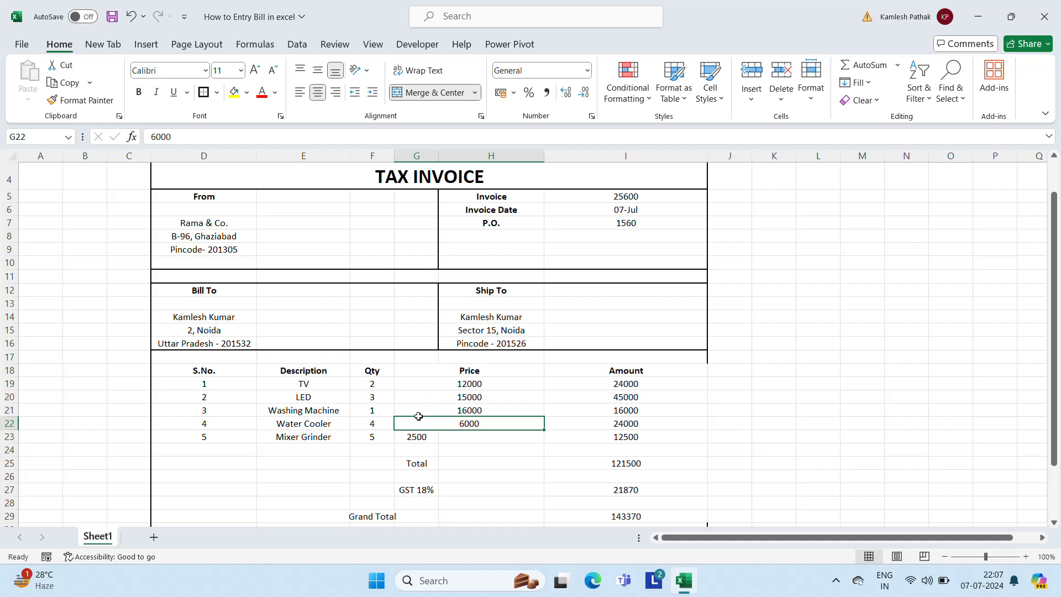
click(417, 437)
key(shift+Right)
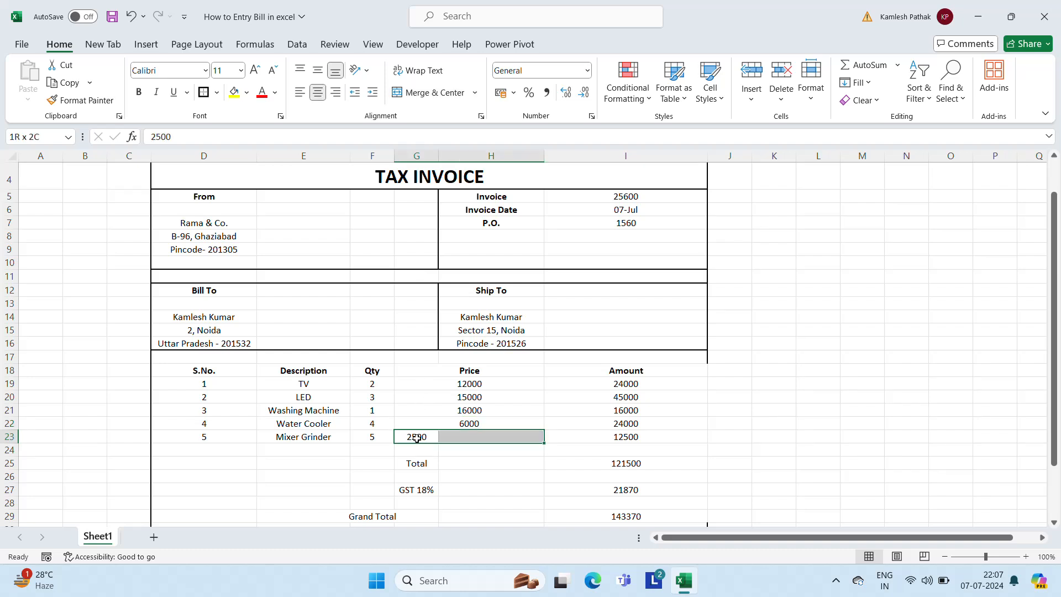
click(435, 93)
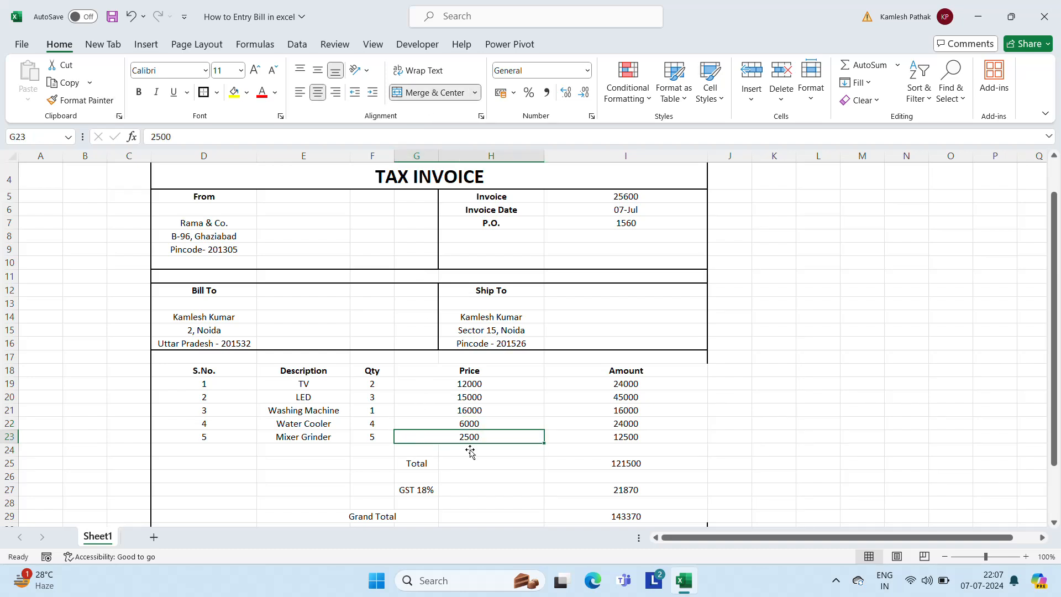
Merge and centre the Total and GST 18% labels across columns G–H
click(421, 466)
key(shift+Right)
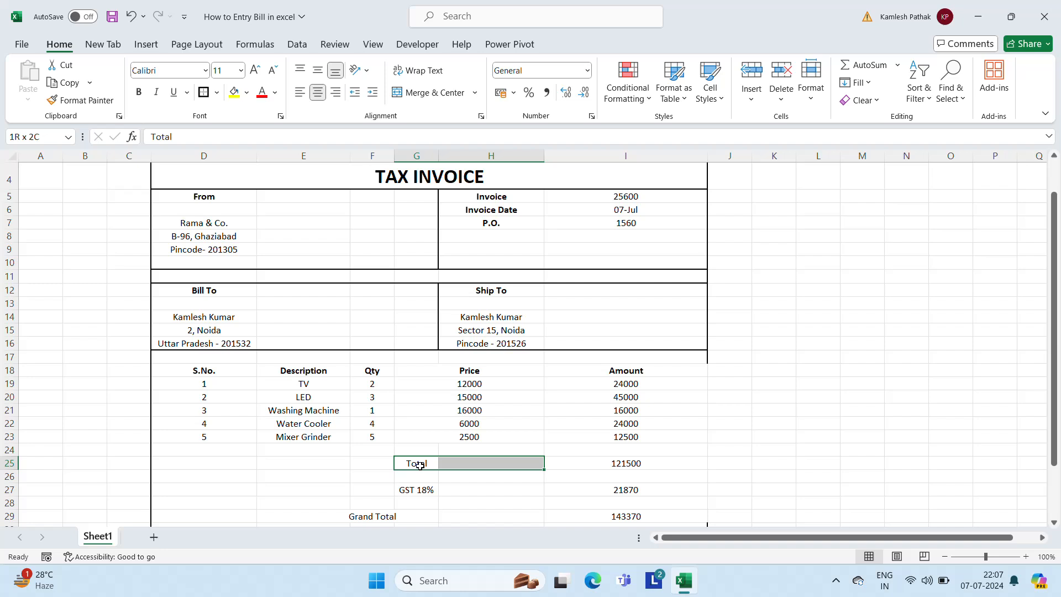
click(431, 93)
click(416, 487)
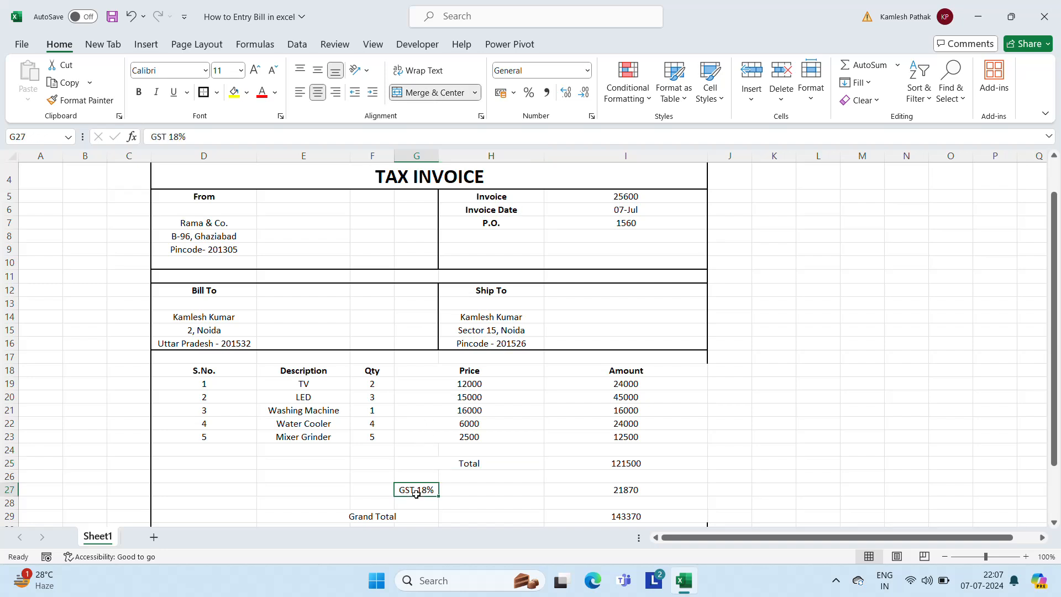
key(shift+Right)
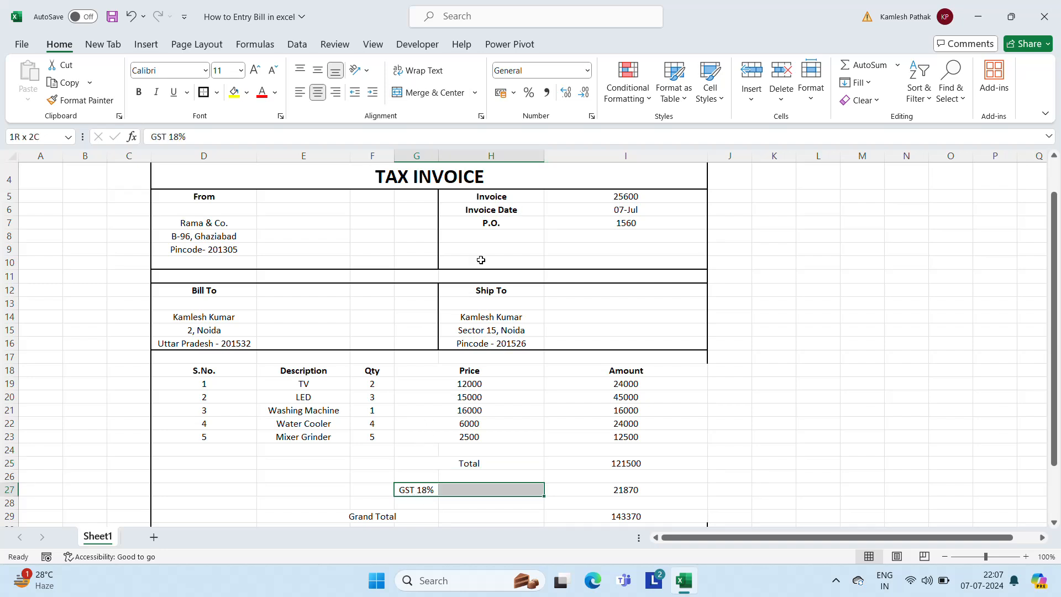
click(428, 92)
Move the Grand Total label from F29 to H29
key(Down)
key(Down)
key(Down)
key(Down)
key(Down)
key(Down)
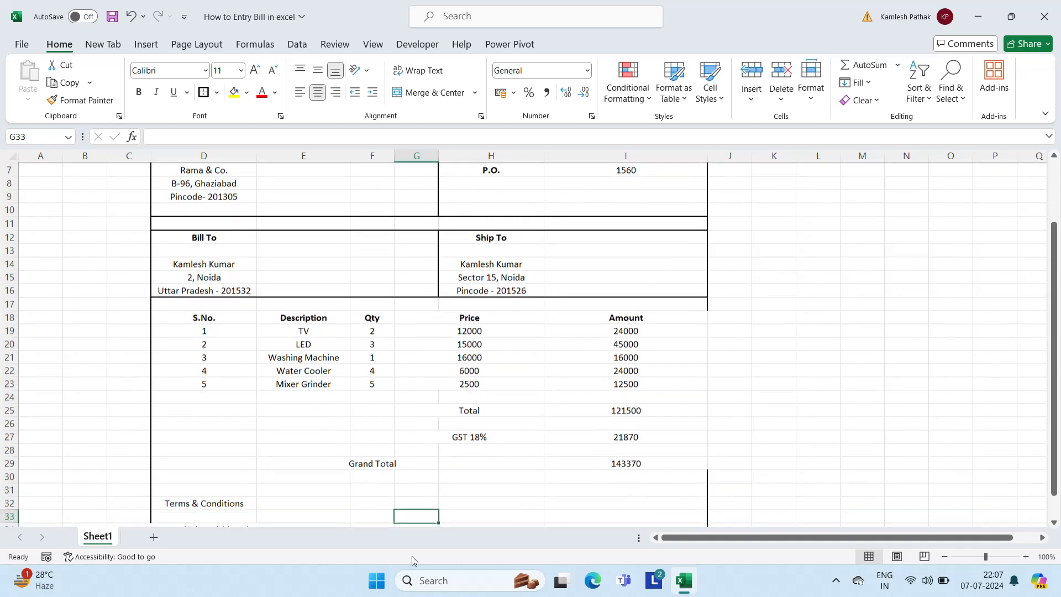
key(Up)
key(Up)
key(Up)
key(Up)
key(Left)
key(ctrl+c)
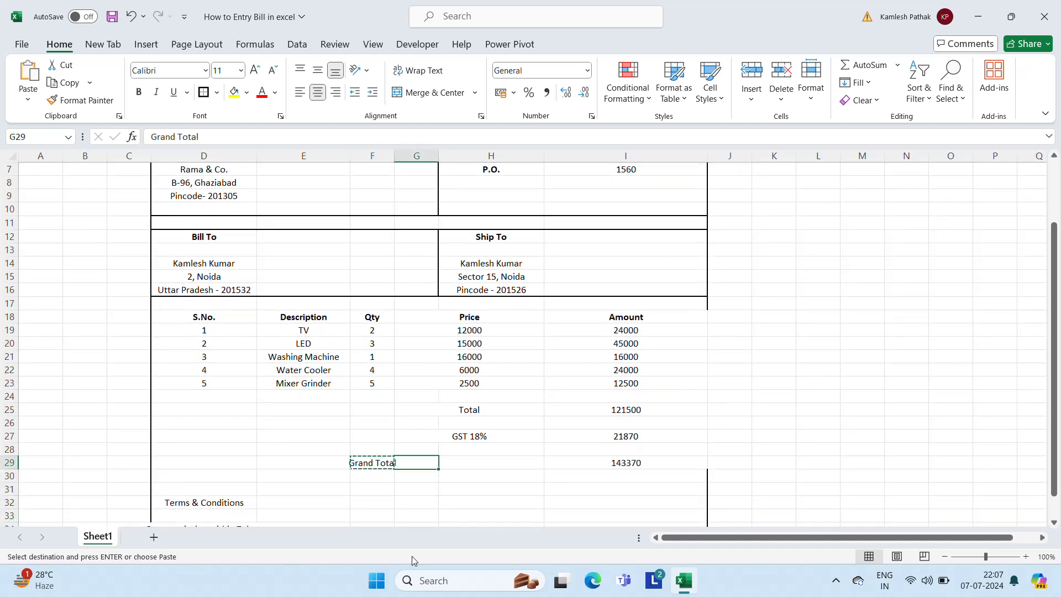
key(Right)
key(Right)
key(Return)
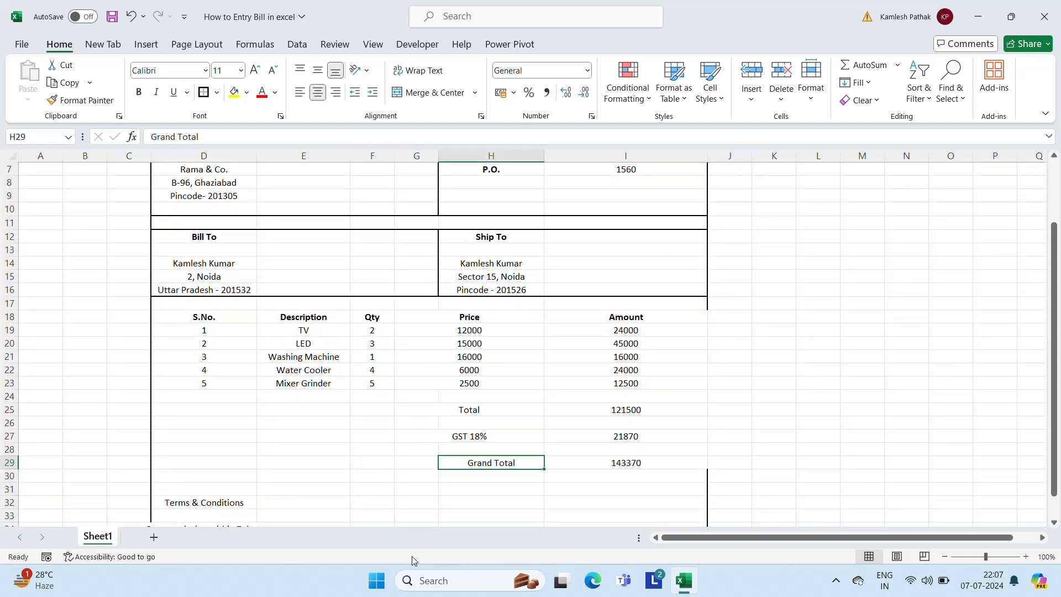
key(Left)
key(Right)
key(Left)
key(Up)
key(Up)
key(Up)
key(Up)
key(Up)
key(Up)
key(Up)
key(Up)
key(Up)
key(Up)
key(Up)
key(Up)
key(Up)
key(Up)
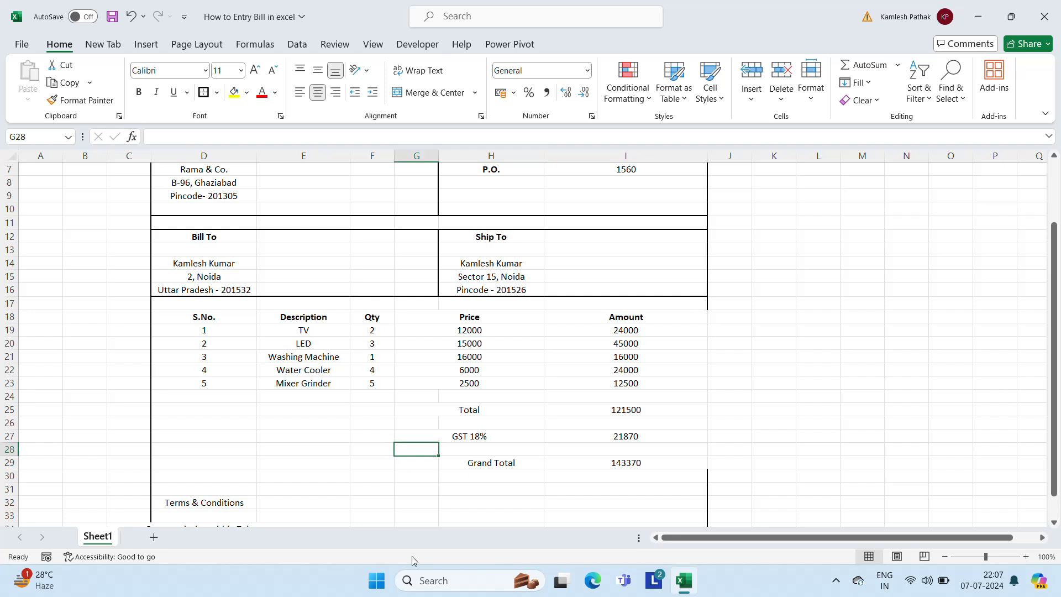
key(Up)
key(Up)
key(Up)
key(Up)
key(Up)
key(Up)
key(Up)
key(Up)
key(Up)
key(Up)
key(Up)
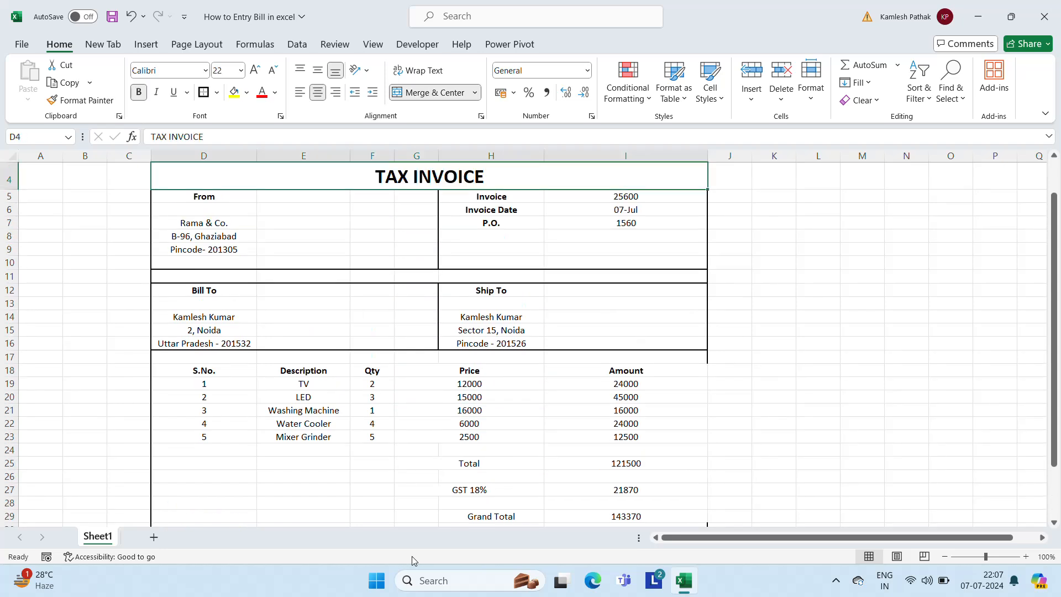
key(Down)
key(Down)
key(Down)
key(Down)
key(Down)
key(Down)
key(Down)
key(Down)
key(Down)
key(Down)
key(Down)
key(Down)
key(Down)
key(Down)
key(Down)
key(Down)
key(Down)
key(Down)
key(Down)
key(Down)
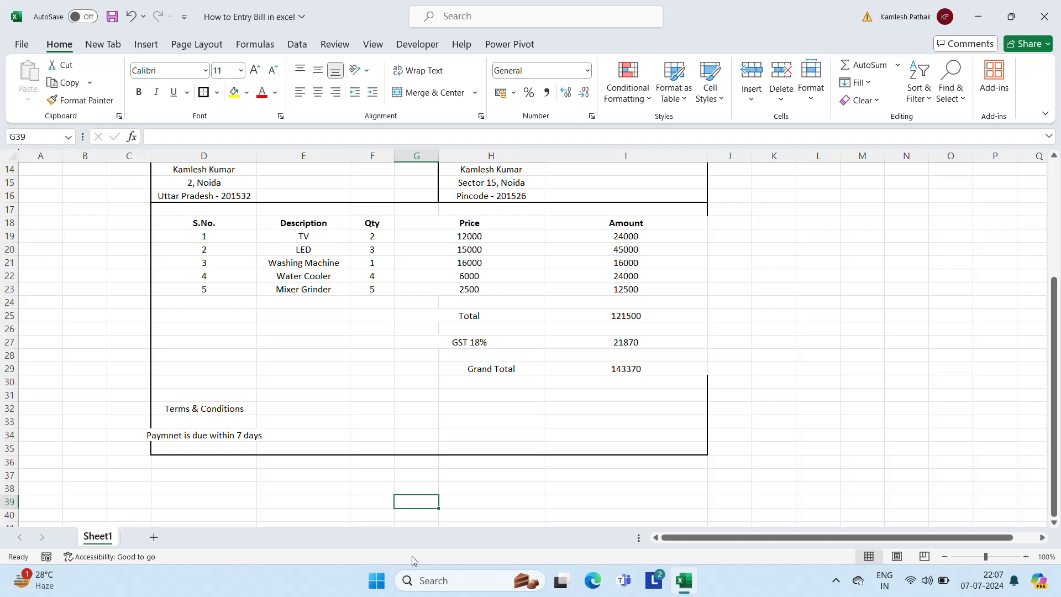
Apply a border to the item table and widen column D
key(Up)
key(Up)
key(Up)
key(Up)
key(Up)
key(Up)
key(Up)
key(Up)
key(Up)
key(Up)
key(Up)
key(Up)
key(Up)
key(Up)
key(Up)
key(Up)
key(Up)
key(Up)
key(Up)
key(Up)
key(Left)
key(Left)
key(Left)
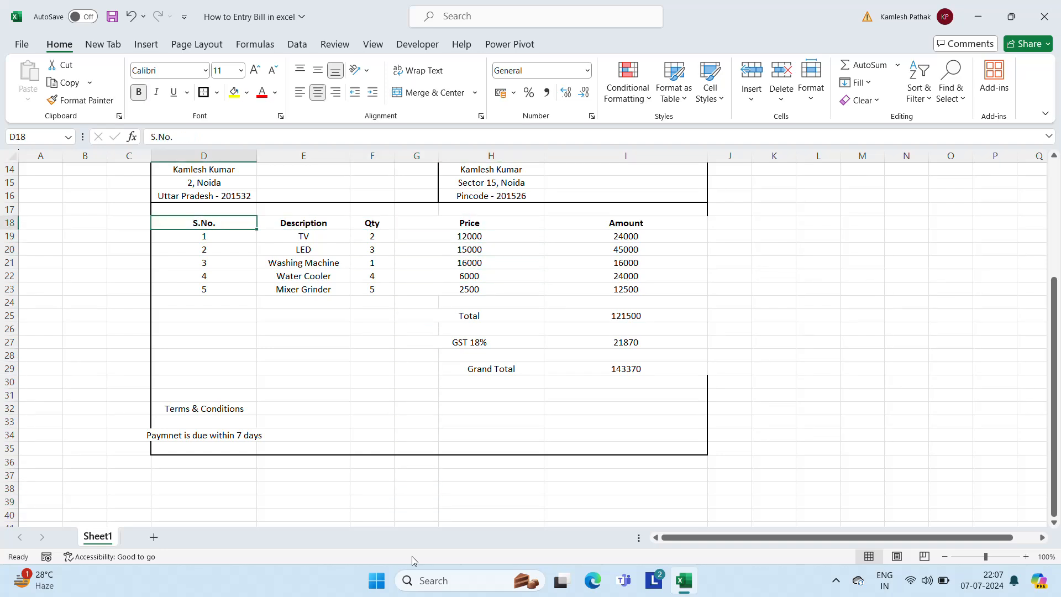
key(shift+Right)
key(shift+Right)
key(shift+Right)
key(shift+Right)
key(shift+Down)
key(shift+Down)
key(shift+Down)
key(shift+Down)
key(shift+Down)
key(shift+Down)
key(shift+Down)
key(shift+Down)
key(shift+Down)
key(shift+Down)
key(shift+Down)
key(shift+Down)
key(shift+Down)
key(shift+Down)
key(shift+Down)
key(shift+Down)
key(shift+Down)
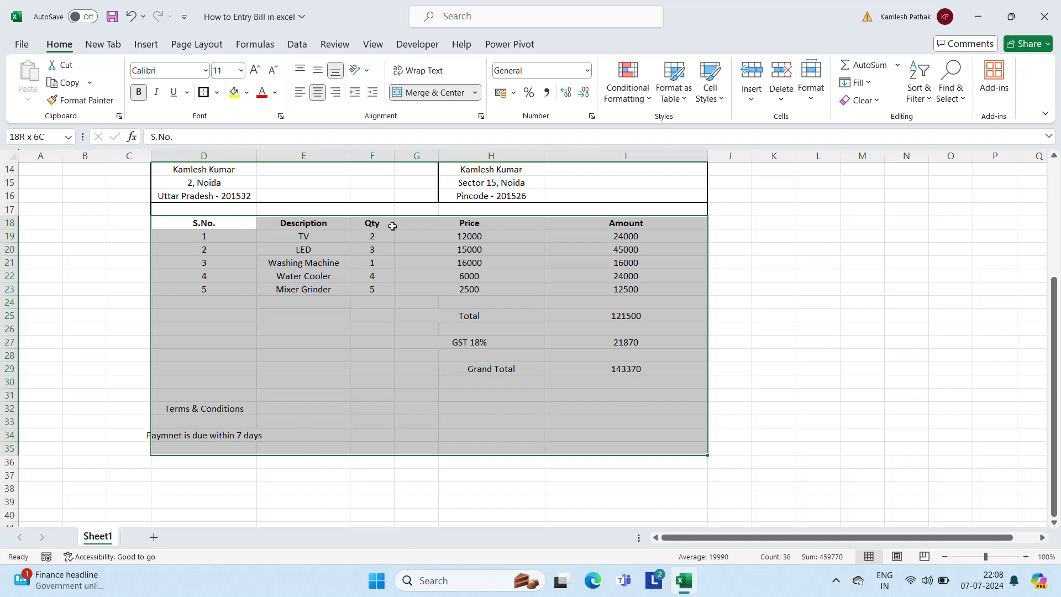
click(203, 93)
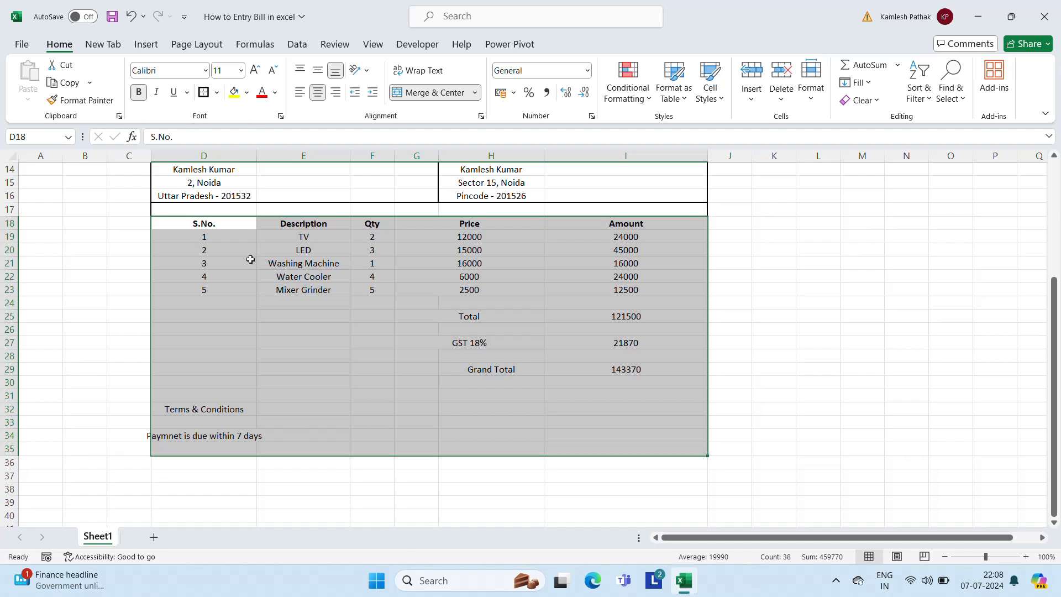
drag(260, 149, 279, 151)
click(312, 414)
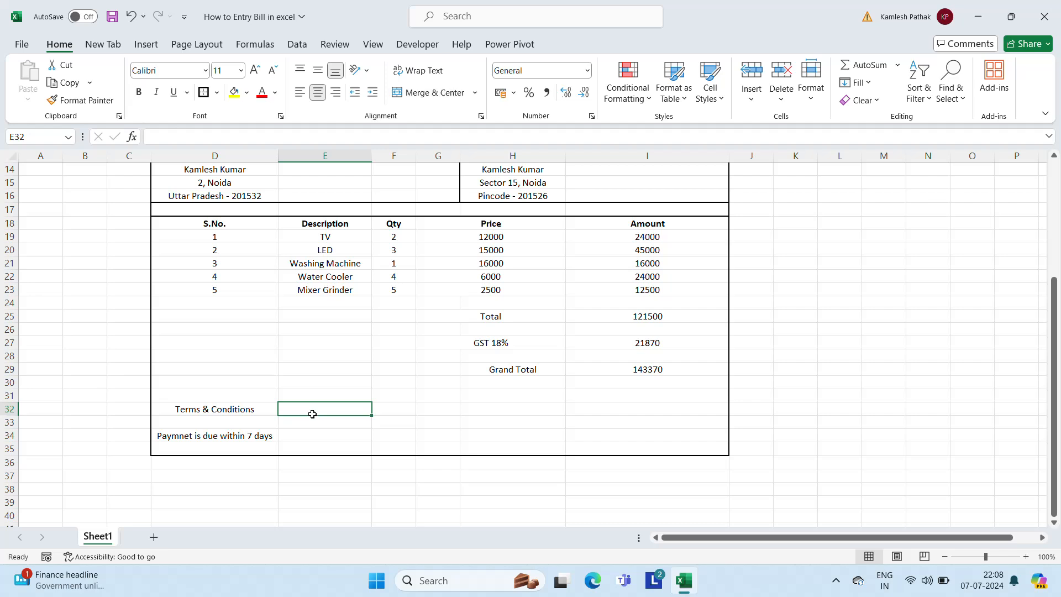
Give every cell of the item table D18:I23 All Borders
key(Up)
key(Up)
key(Up)
key(Up)
key(Up)
key(Up)
key(Up)
key(Up)
key(Up)
key(Up)
key(Up)
key(Up)
key(Up)
key(Up)
key(Up)
key(Up)
key(Up)
key(Up)
key(Up)
key(Up)
key(Up)
key(Up)
key(Up)
key(Up)
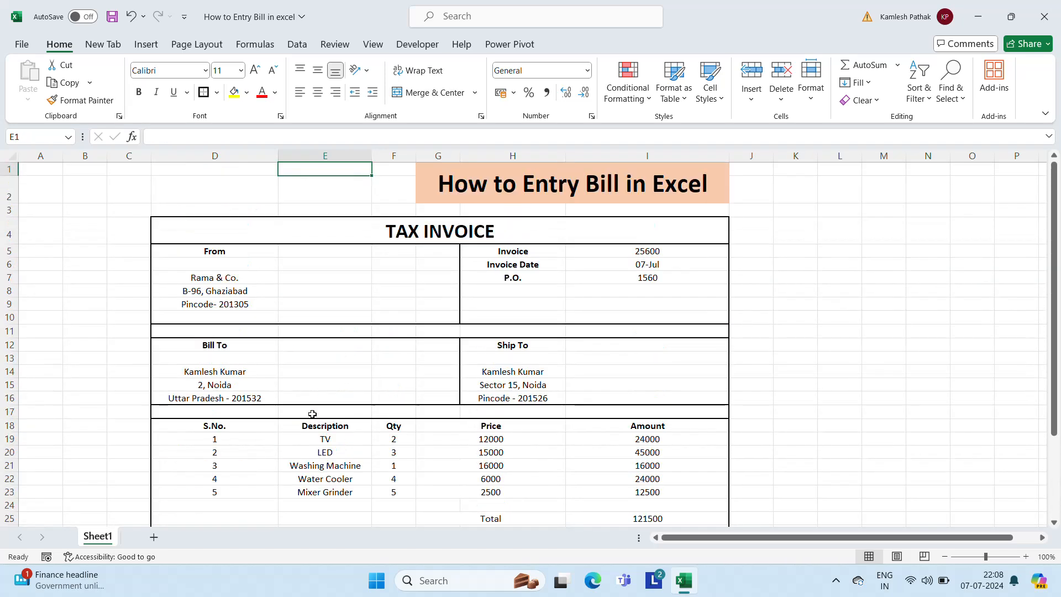
key(Down)
key(Down)
key(Down)
key(Down)
key(Down)
key(Down)
key(Down)
key(Down)
key(Down)
key(Down)
key(Down)
key(Down)
key(Down)
key(Down)
key(Down)
key(Down)
key(Down)
key(Down)
key(Down)
key(Down)
key(Down)
key(Down)
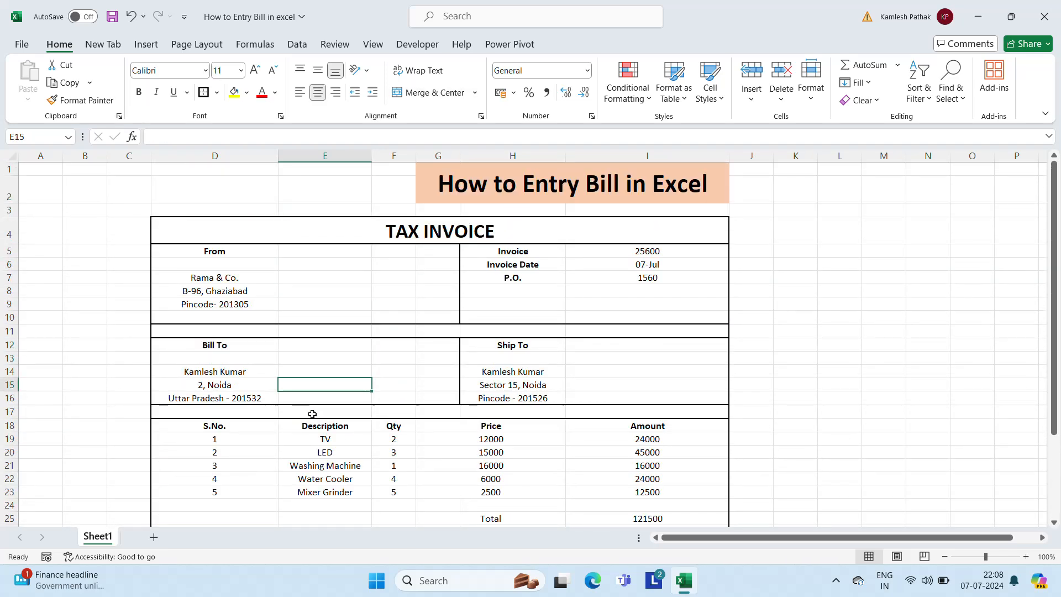
key(Up)
key(Up)
key(Up)
key(Up)
key(Up)
key(Up)
key(Up)
key(Up)
key(Up)
key(Up)
key(Up)
key(Up)
key(Up)
key(Up)
key(Up)
key(Up)
key(Up)
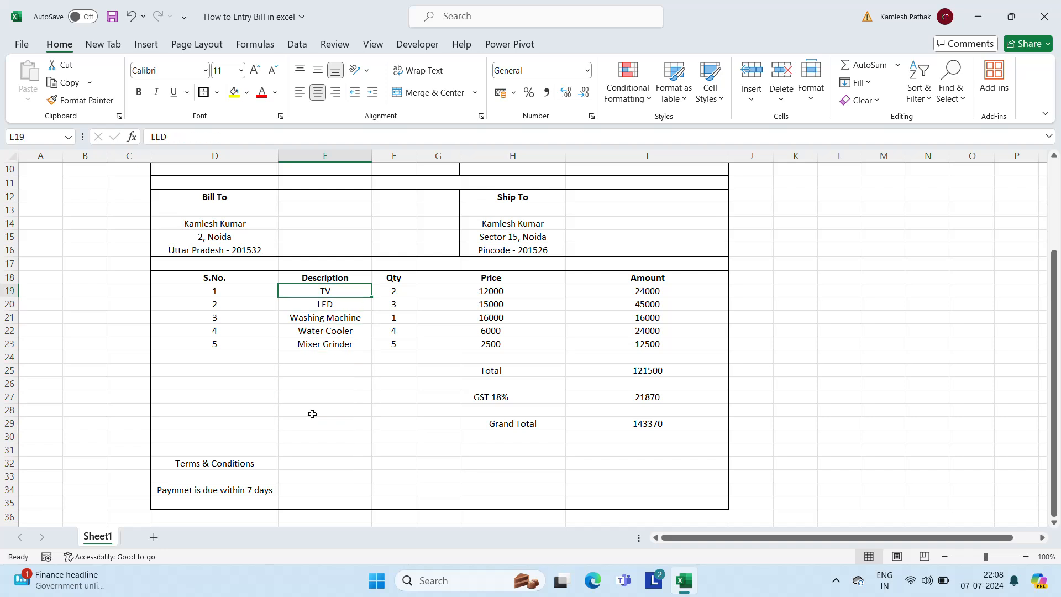
key(Left)
key(Left)
key(Right)
key(shift+Right)
key(shift+Right)
key(shift+Right)
key(shift+Right)
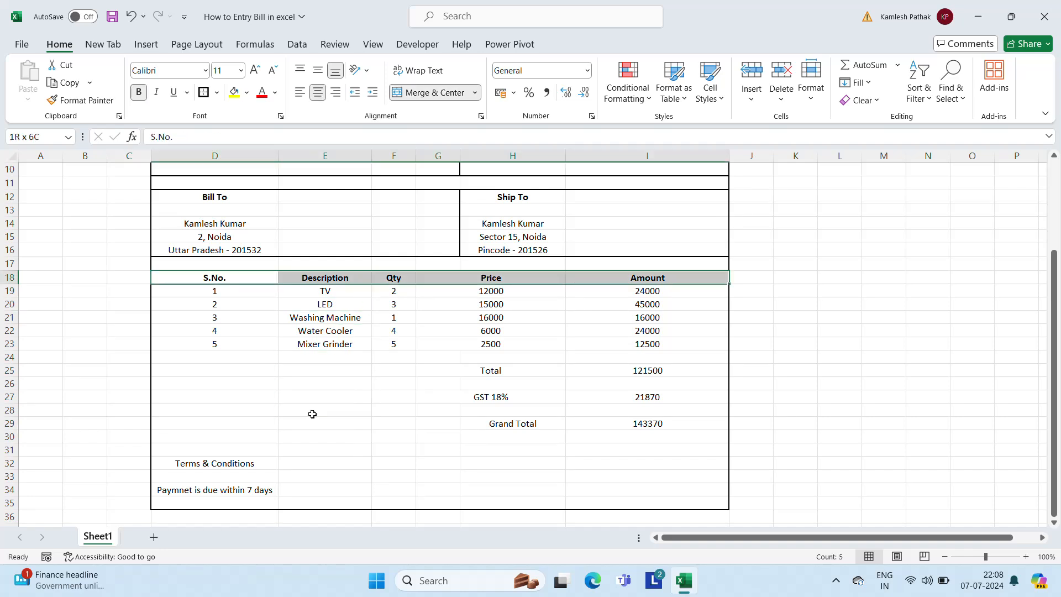
key(shift+Down)
key(shift+Down)
key(shift+Down)
key(shift+Down)
key(shift+Down)
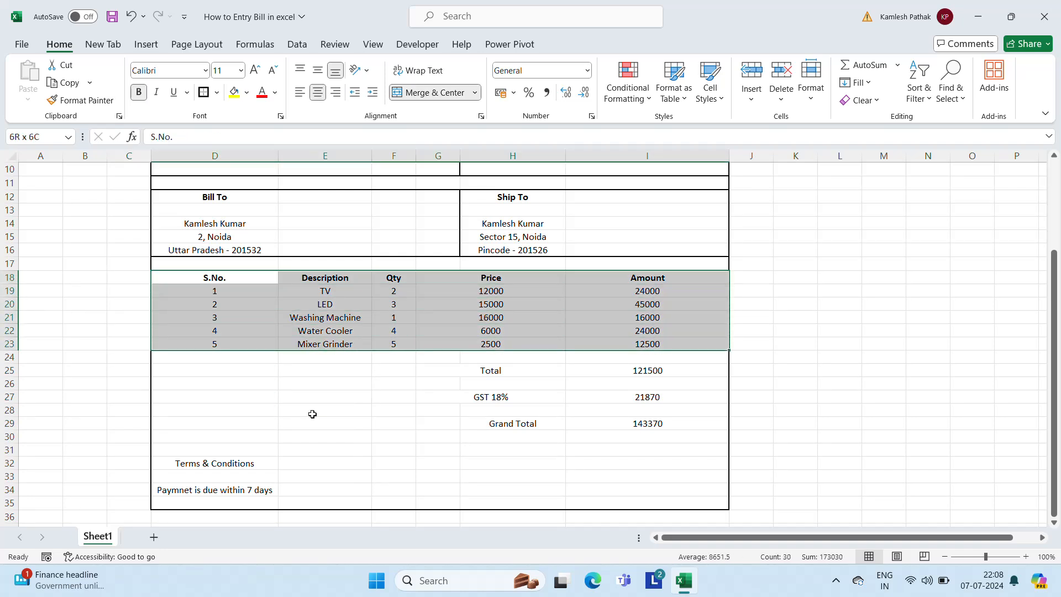
click(217, 92)
click(206, 232)
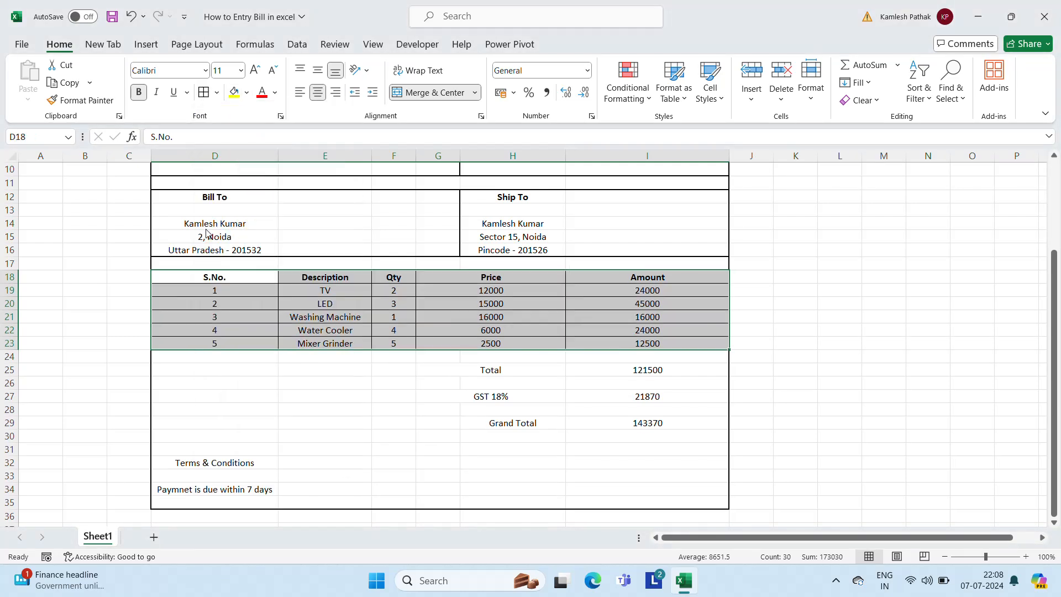
click(324, 397)
Give the header row D18:I18 a Thick Outside Border
click(356, 276)
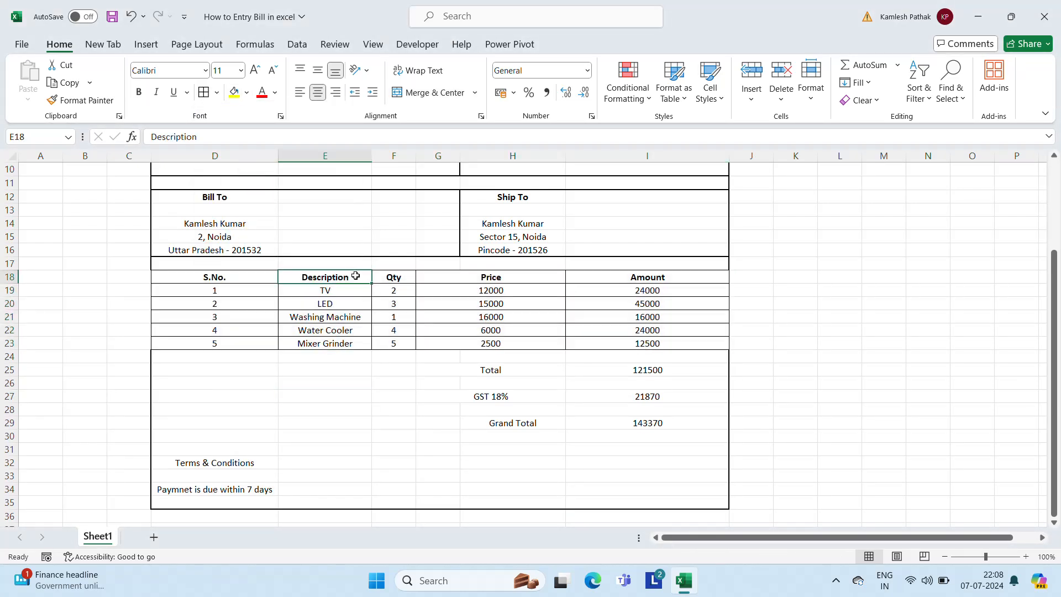
key(Left)
key(Left)
key(Right)
key(shift+Right)
key(shift+Right)
key(shift+Right)
key(shift+Right)
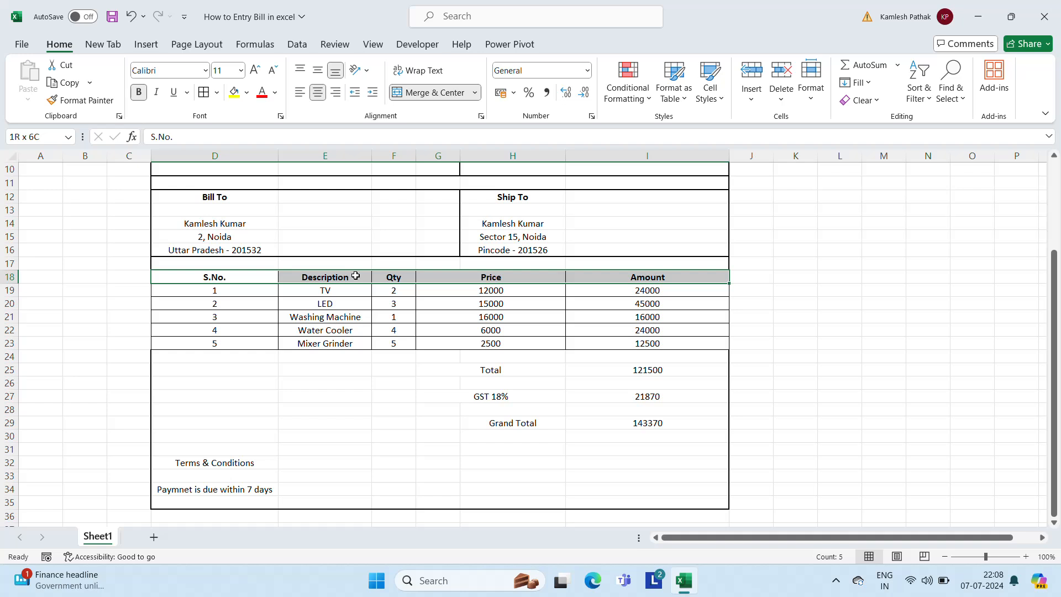
click(217, 94)
click(238, 272)
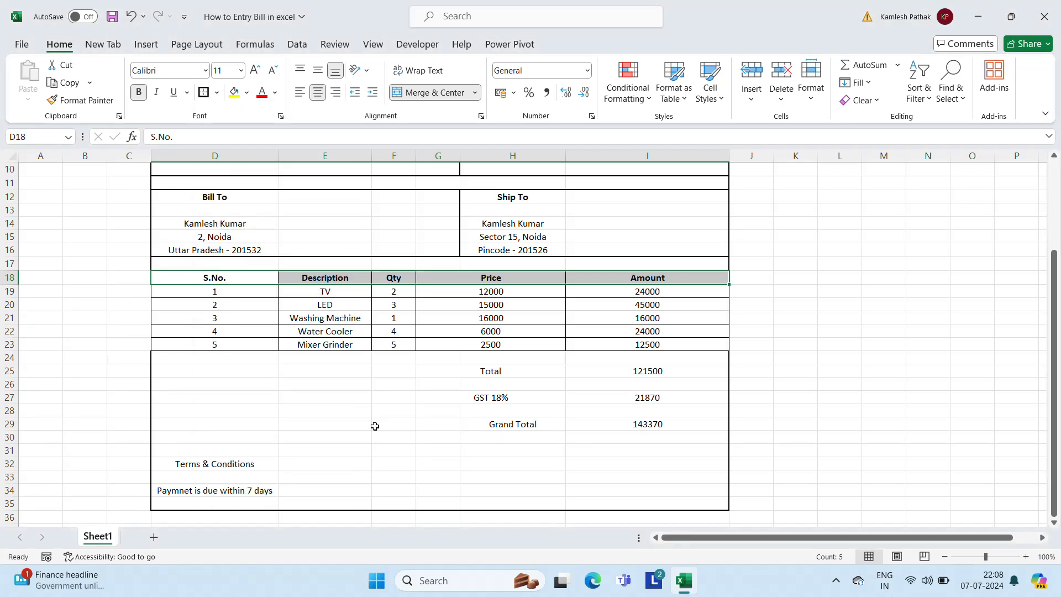
click(375, 426)
click(533, 378)
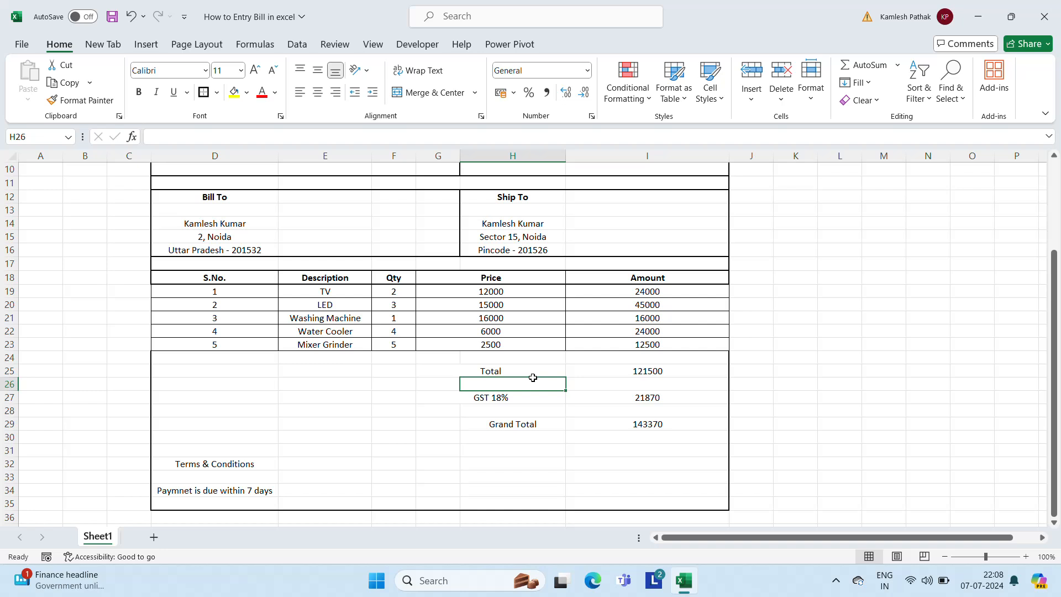
Bold the Total, GST 18% and Grand Total labels and merge Grand Total across G29:H29
click(532, 376)
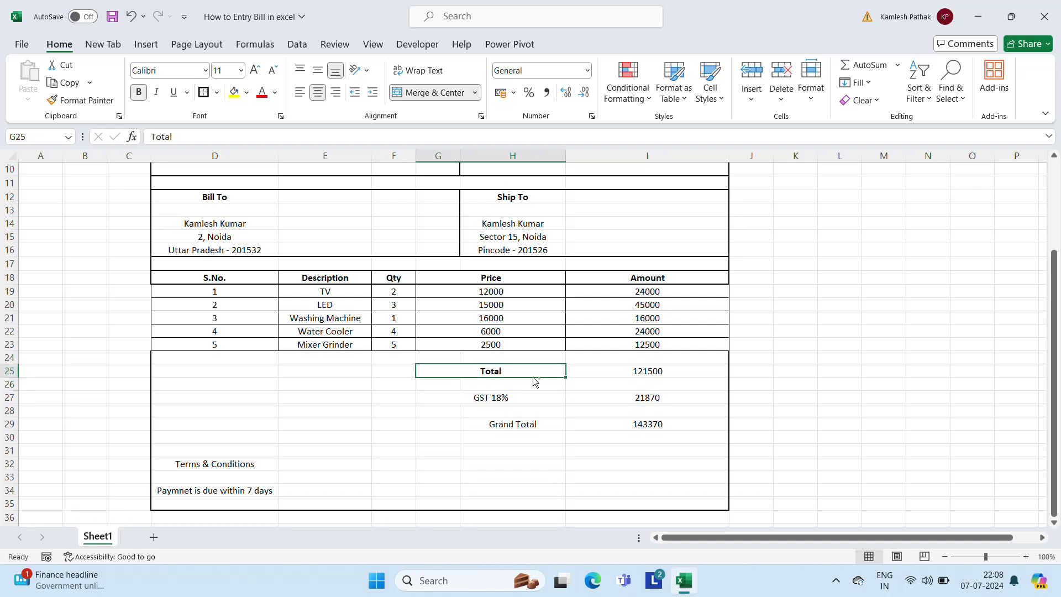
key(Down)
key(Down)
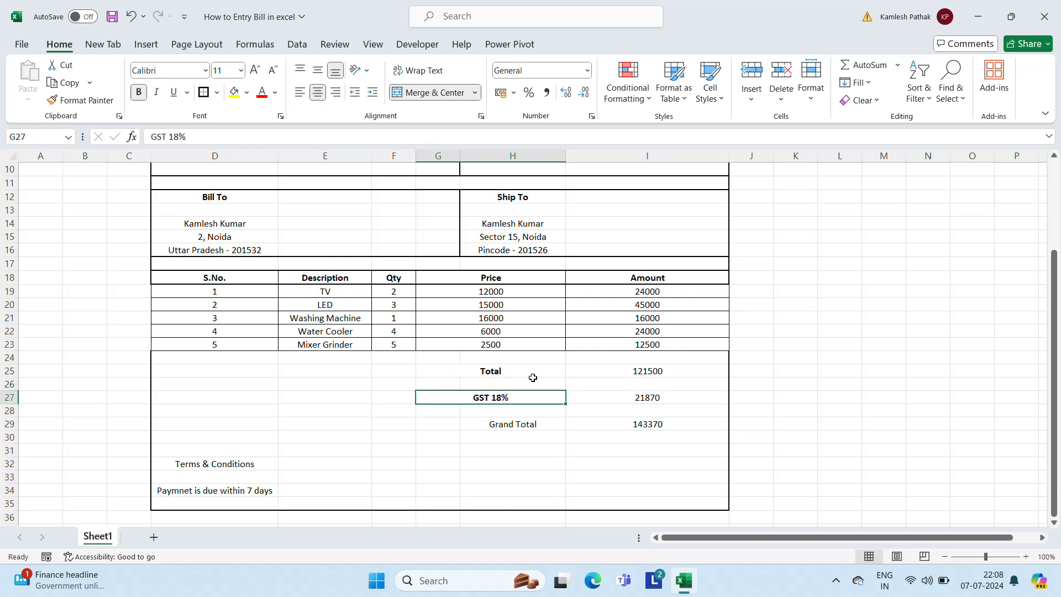
key(Down)
key(Down)
key(shift+Right)
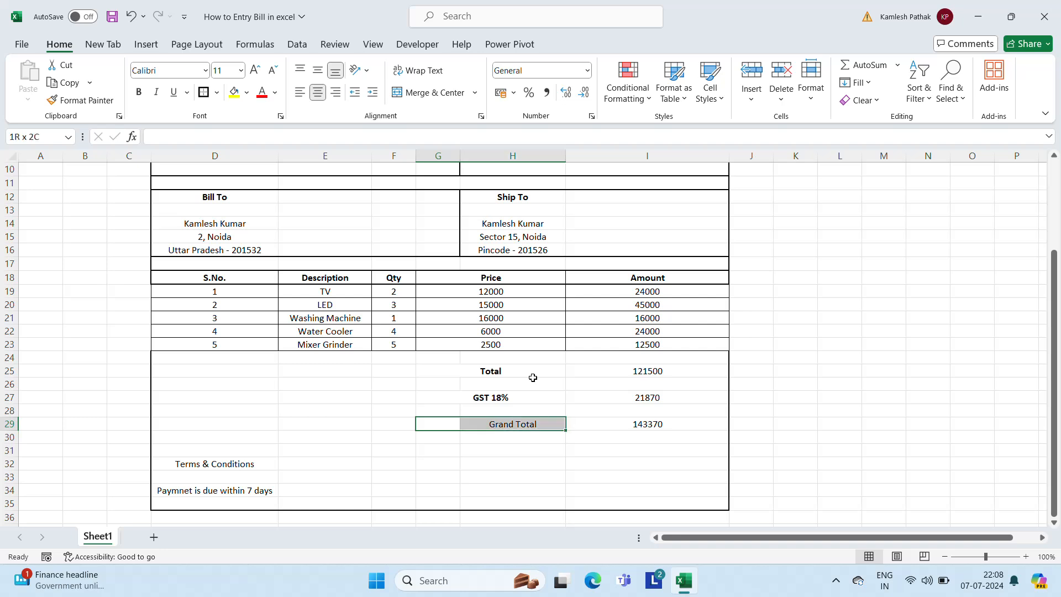
click(437, 92)
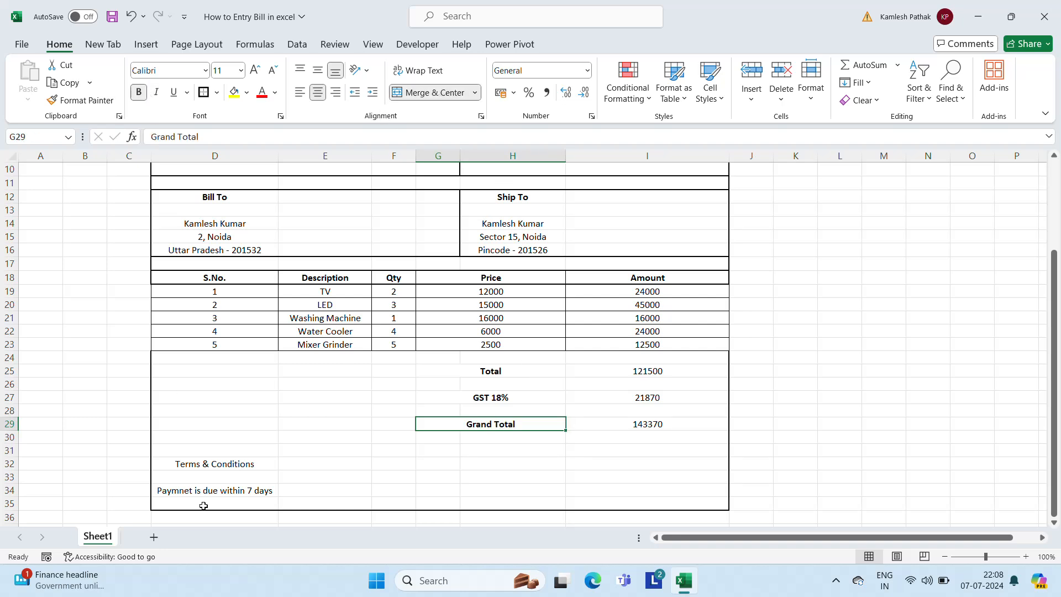
click(188, 465)
key(shift+Right)
key(shift+Right)
key(shift+Right)
key(shift+Right)
key(shift+Right)
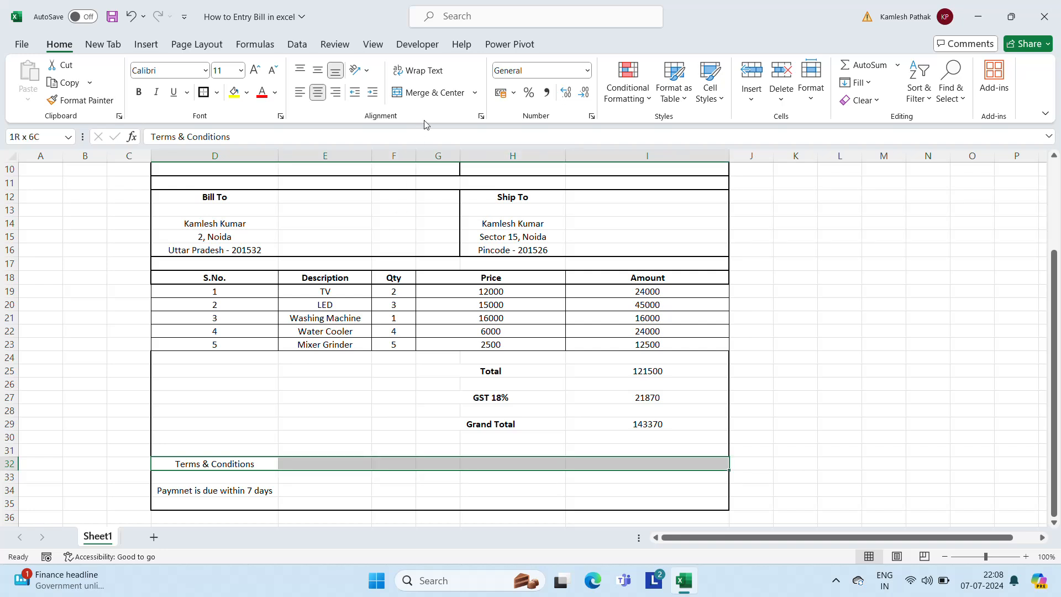
Merge the Terms & Conditions heading, and merge D33:I35 with the payment note left-aligned and middle-aligned
click(430, 96)
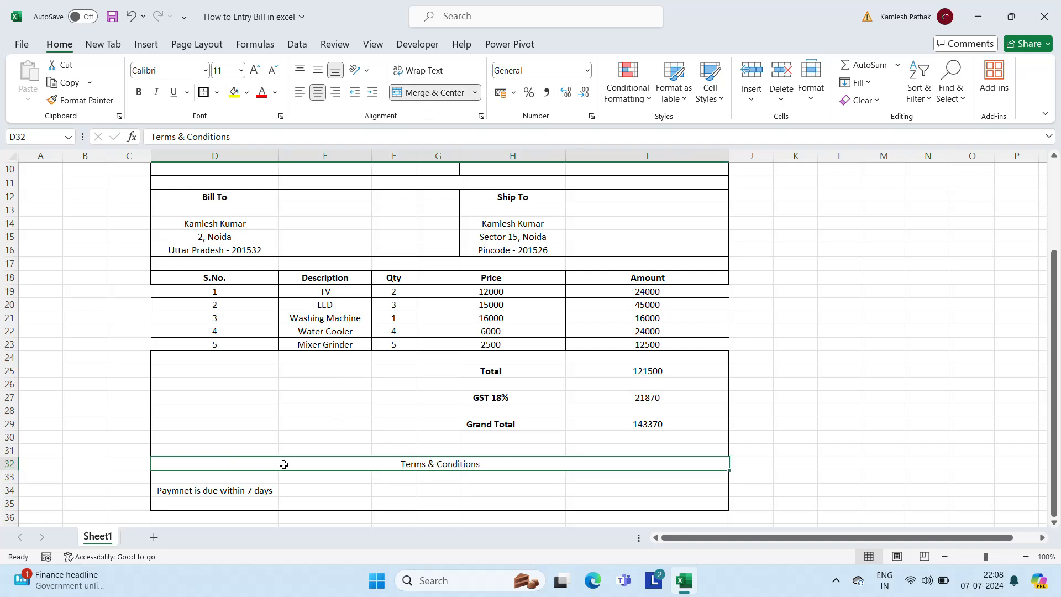
click(247, 488)
key(Up)
key(shift+Down)
key(shift+Down)
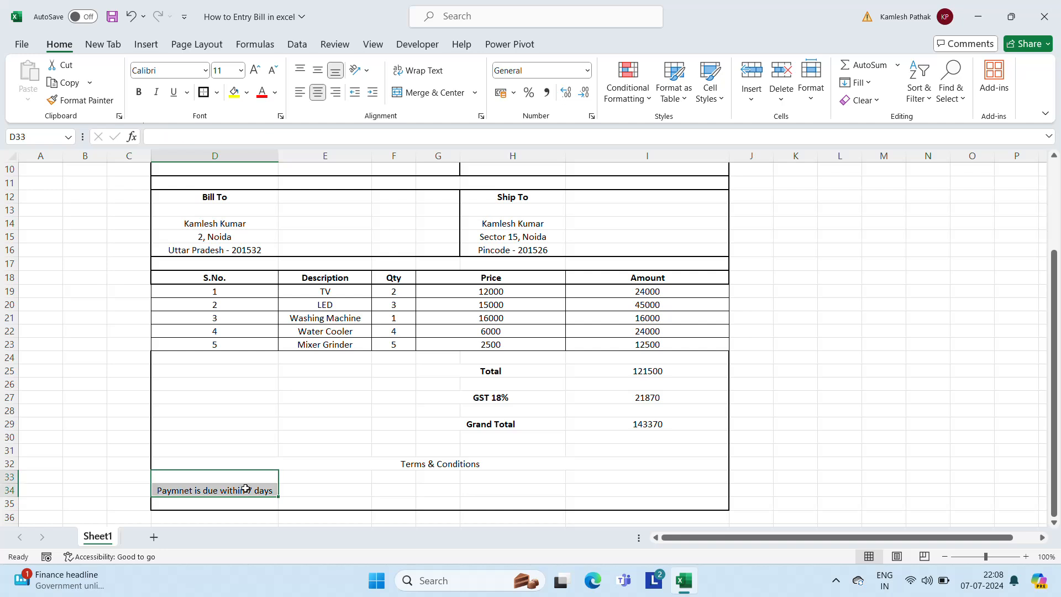
key(shift+Right)
key(shift+Right)
key(shift+Right)
key(shift+Right)
key(shift+Right)
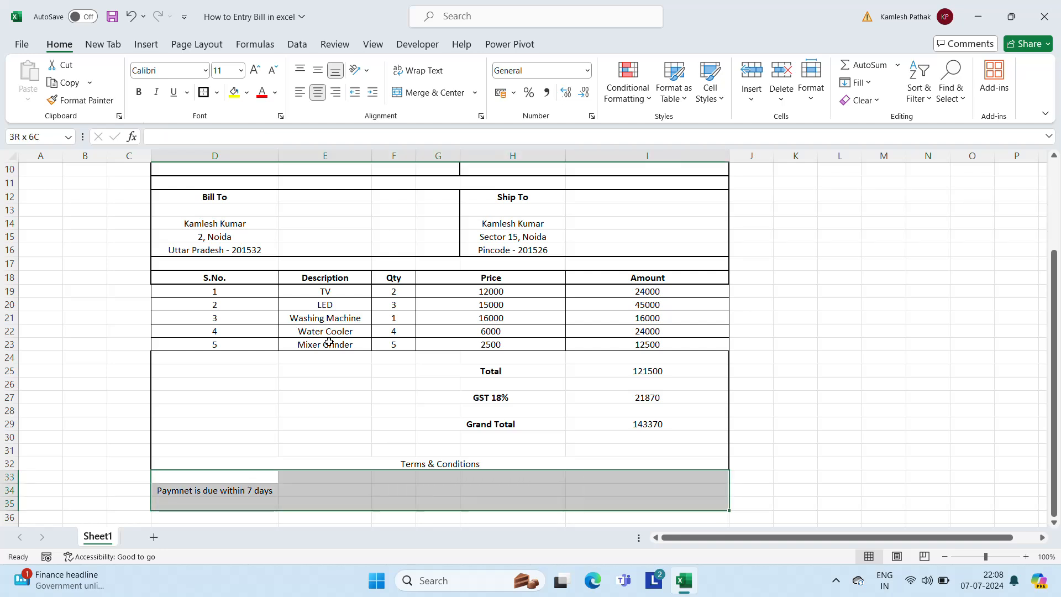
click(436, 93)
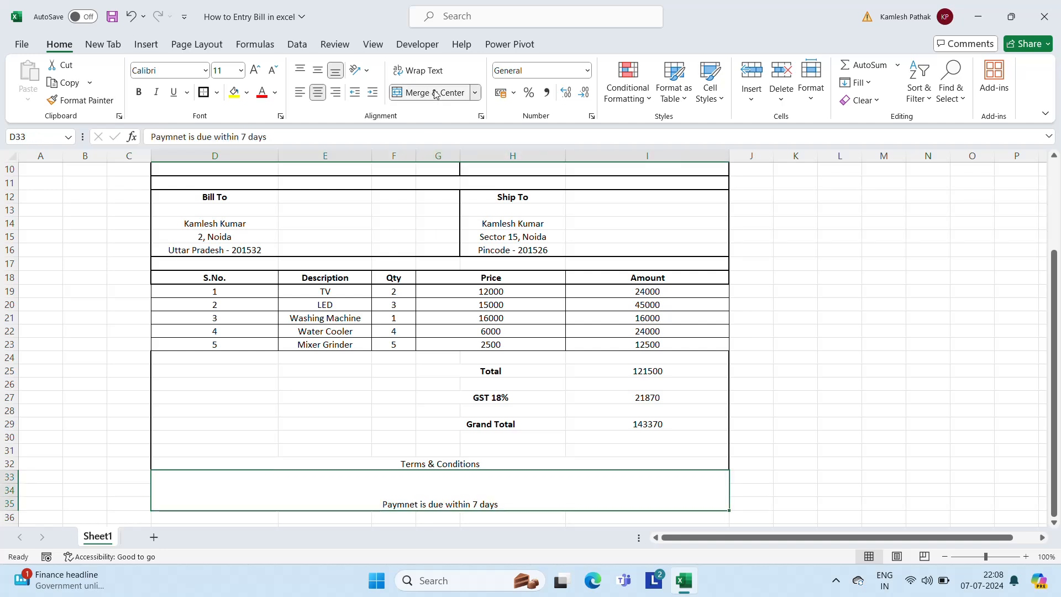
click(300, 94)
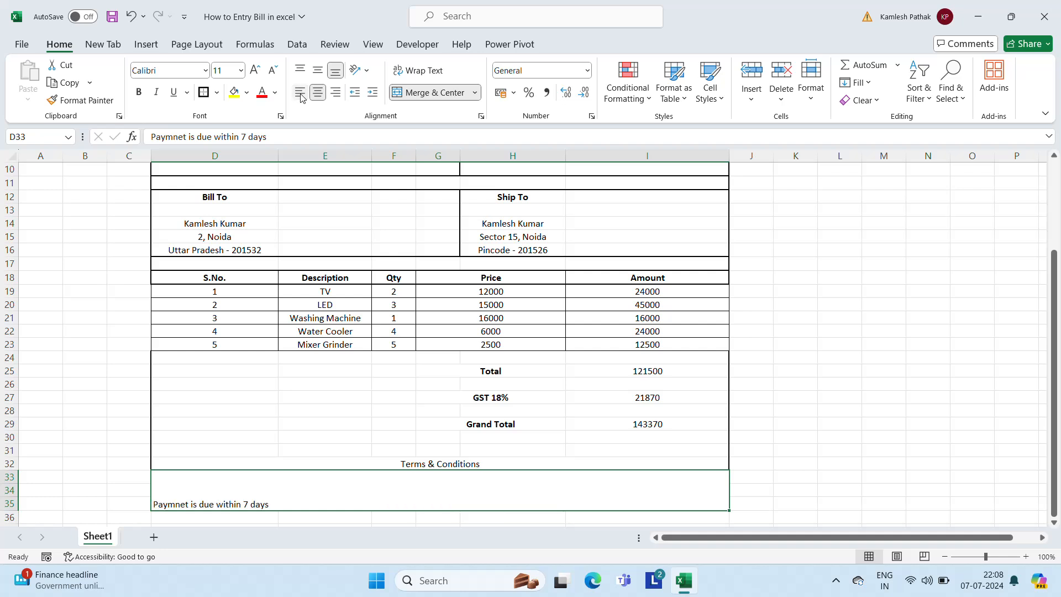
click(317, 70)
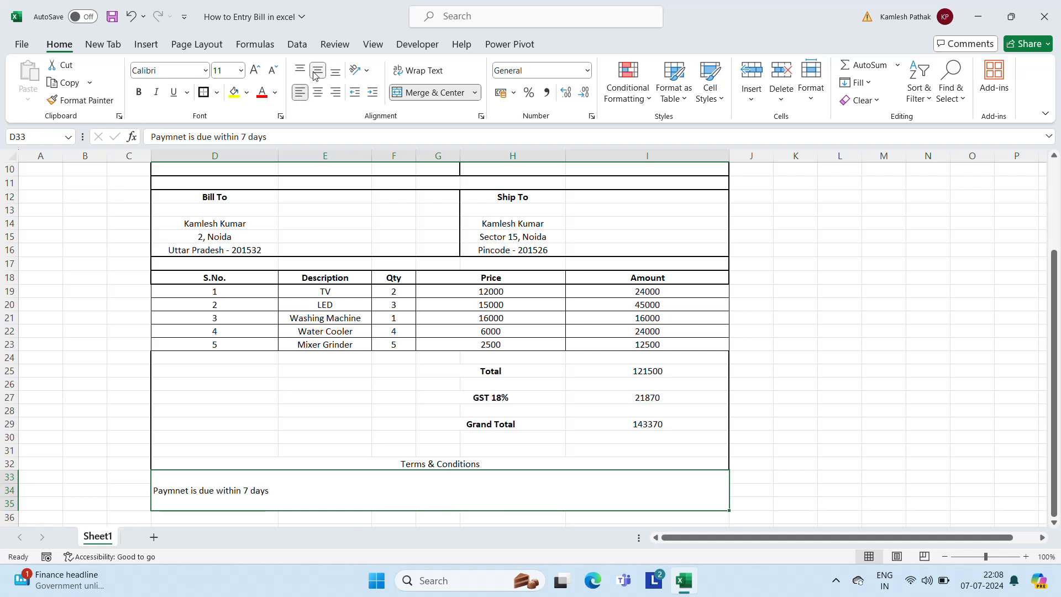
Left-align and bold the Terms & Conditions heading in D32
click(373, 466)
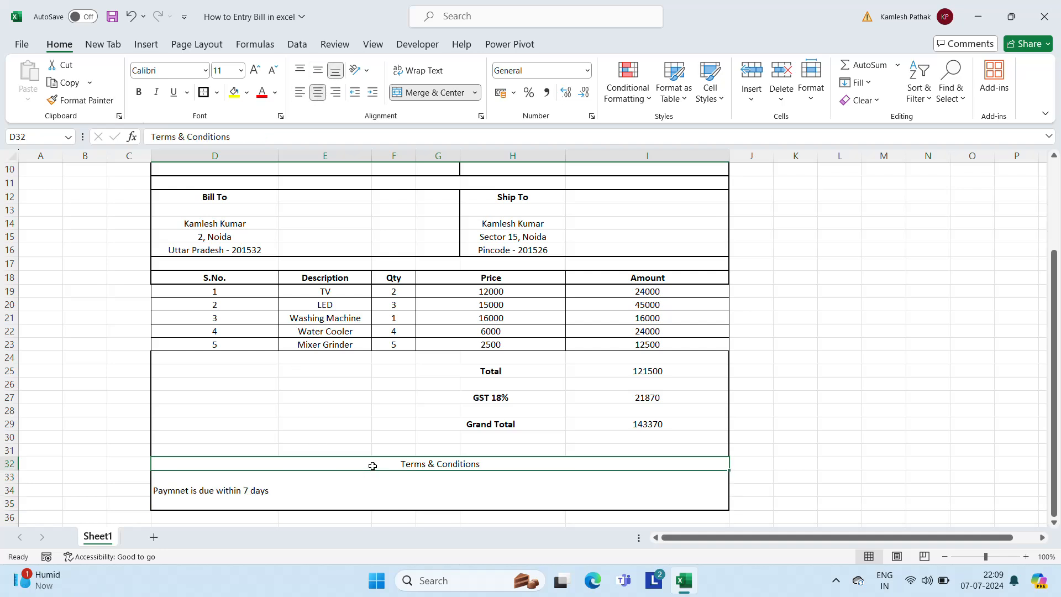
click(301, 95)
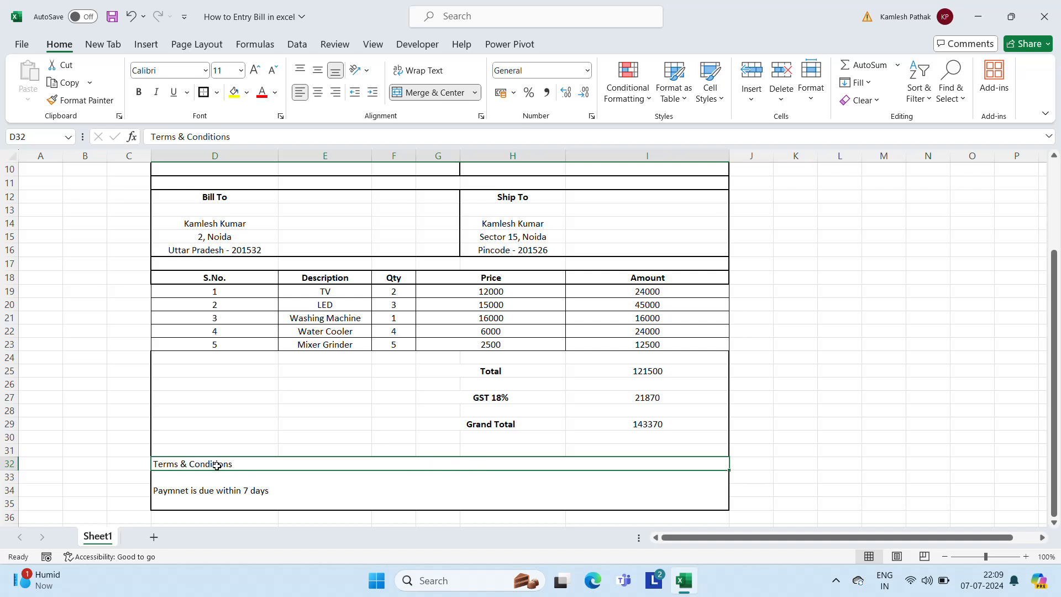
key(Up)
key(Up)
key(Up)
key(Up)
key(Up)
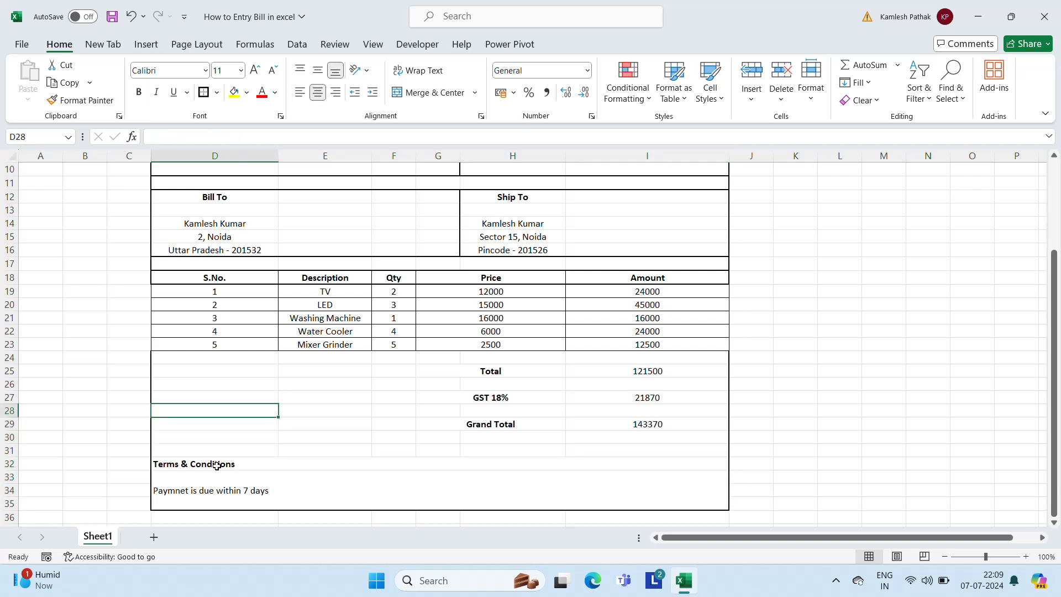
key(Up)
key(Up)
key(Up)
key(shift+Down)
key(shift+Down)
key(shift+Down)
key(shift+Down)
key(shift+Down)
key(shift+Down)
key(shift+Down)
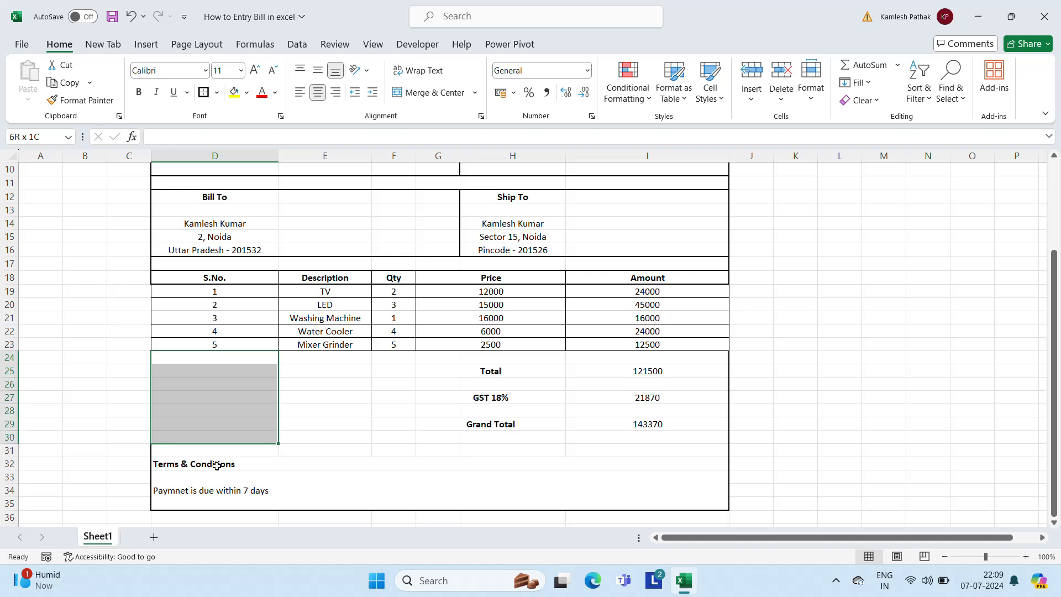
Add an outline border around the Total, GST 18% and Grand Total block
key(shift+Right)
key(shift+Right)
key(shift+Right)
key(shift+Right)
key(shift+Right)
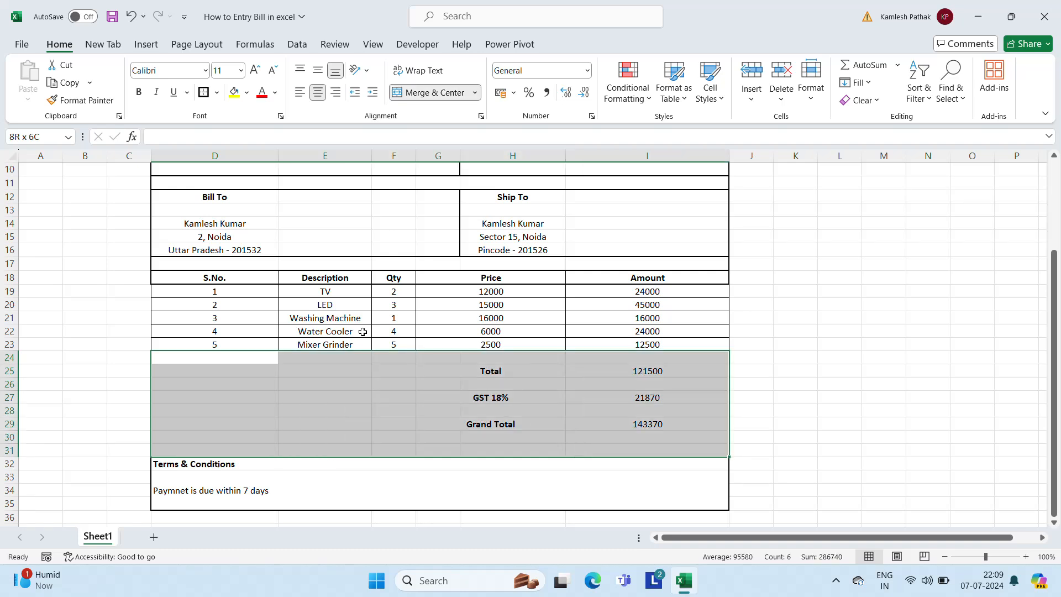
click(200, 98)
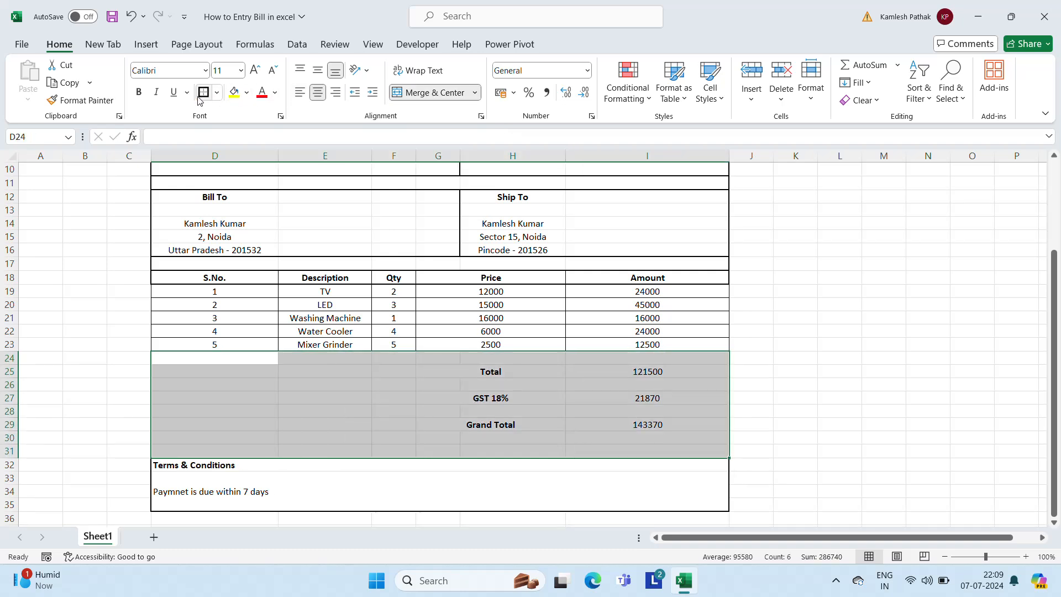
click(890, 410)
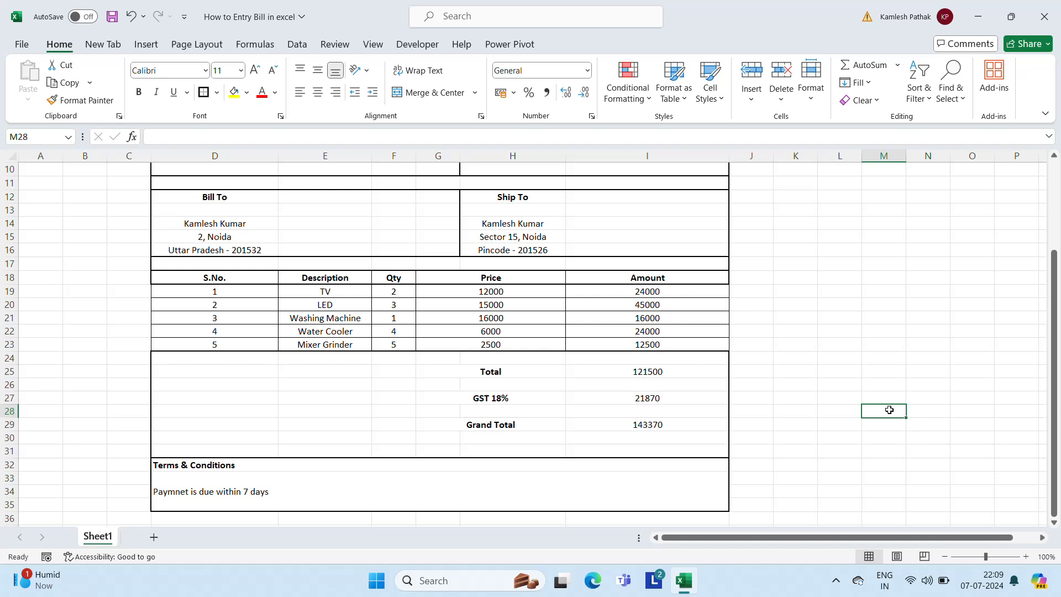
click(647, 348)
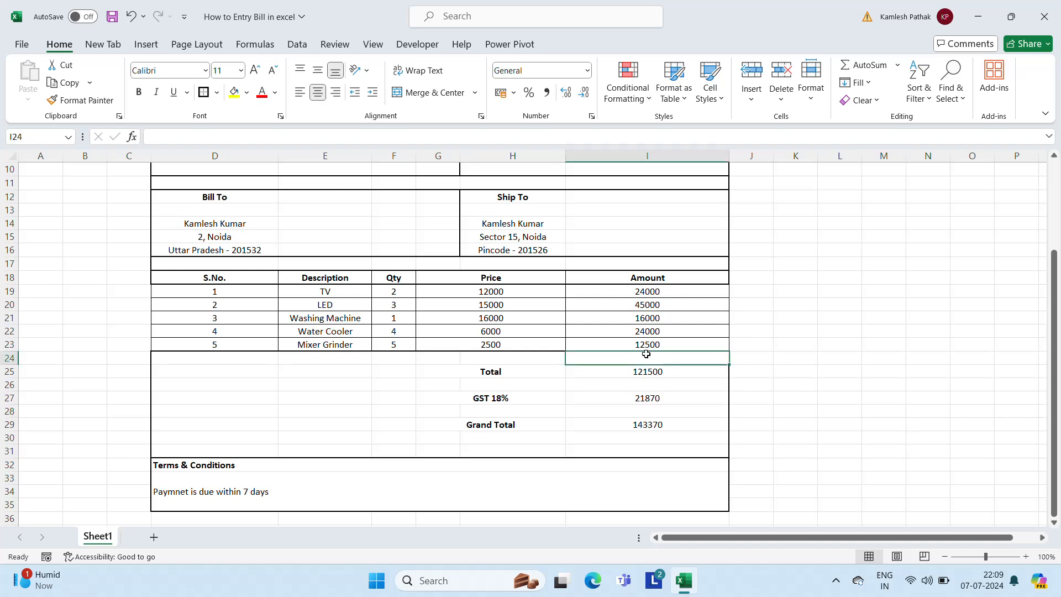
Select the invoice body from the From cell D5 down to the bottom of the invoice
key(Up)
key(Up)
key(Up)
key(Up)
key(Up)
key(Up)
key(Up)
key(Up)
key(Up)
key(Up)
key(Up)
key(Up)
key(Up)
key(Up)
key(Up)
key(Up)
key(Up)
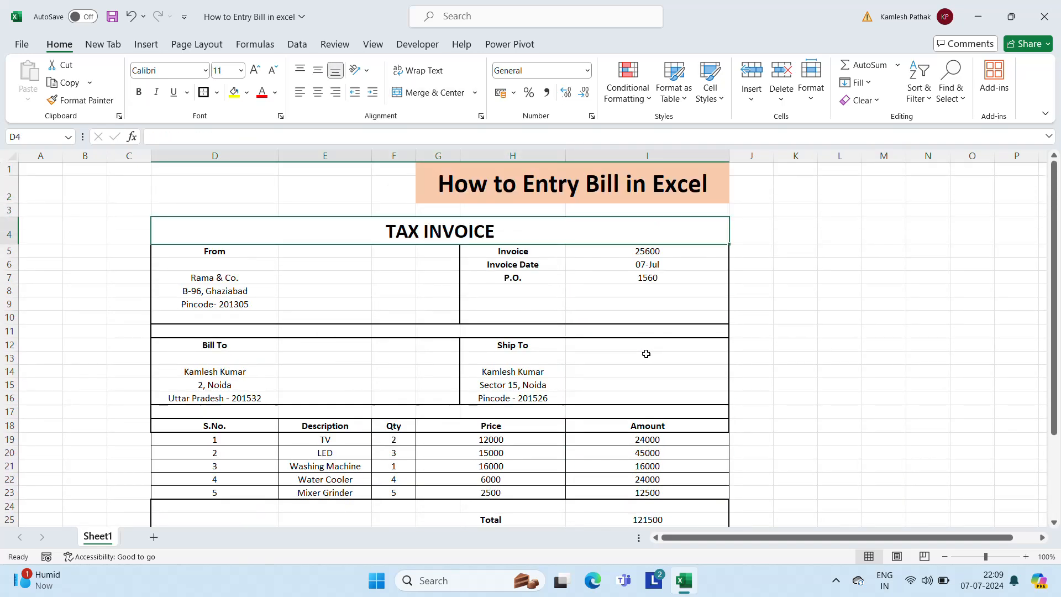
click(299, 239)
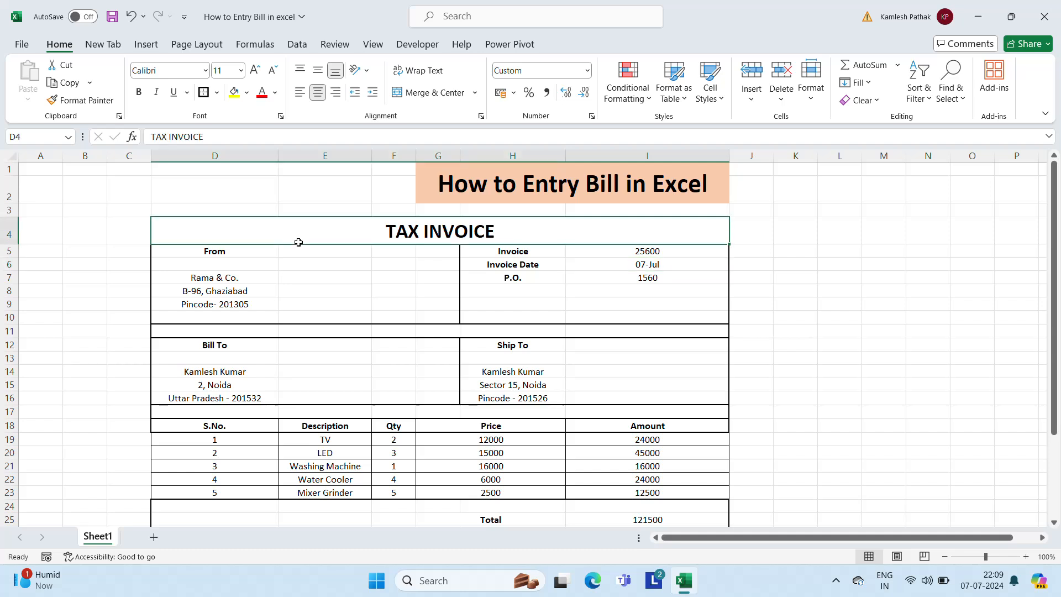
key(Down)
key(shift+Right)
key(shift+Right)
key(shift+Right)
key(shift+Right)
key(shift+Right)
key(shift+Right)
key(shift+Down)
key(shift+Down)
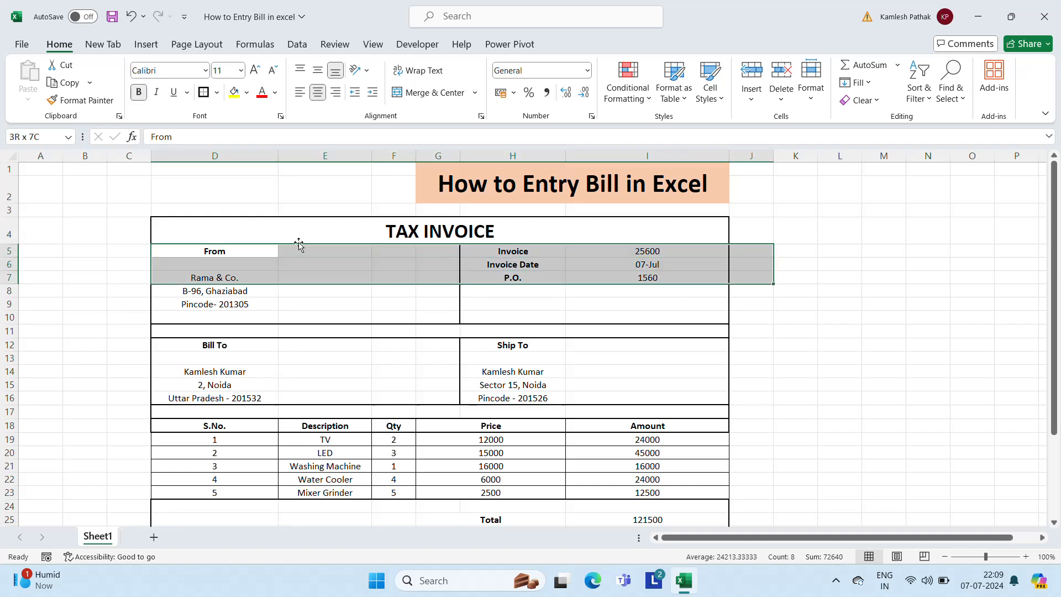
key(shift+Left)
key(shift+Down)
key(shift+Down)
key(shift+Down)
key(shift+Down)
key(shift+Down)
key(shift+Down)
key(shift+Down)
key(shift+Down)
key(shift+Down)
key(shift+Down)
key(shift+Down)
key(shift+Down)
key(shift+Down)
key(shift+Down)
key(shift+Down)
key(shift+Down)
key(shift+Down)
key(shift+Down)
key(shift+Down)
key(shift+Down)
key(shift+Down)
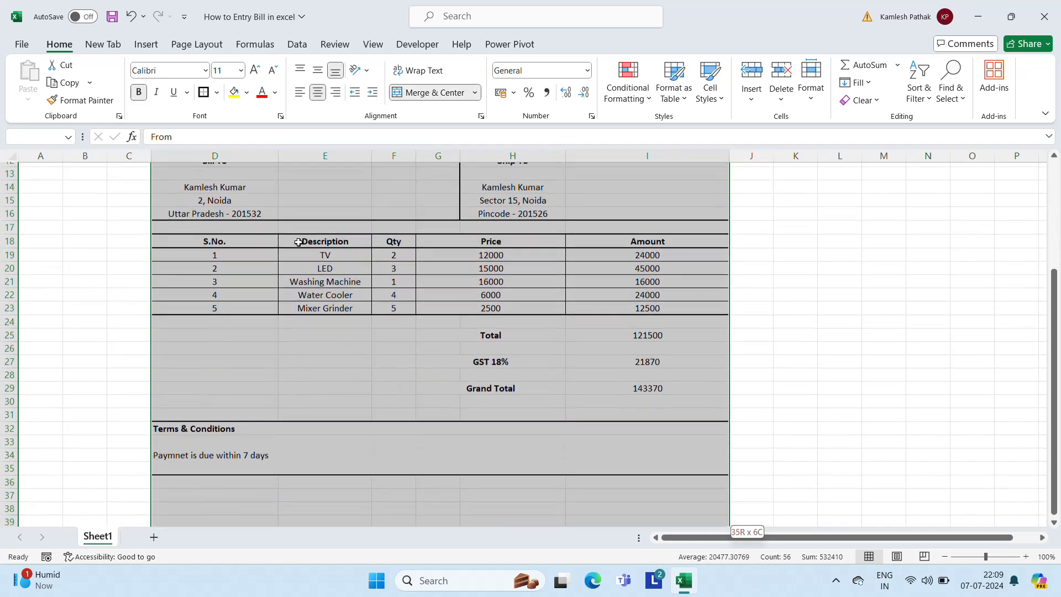
Trim the selection to D5:I35 and set its font size to 16
key(shift+Up)
key(shift+Up)
key(shift+Up)
key(shift+Up)
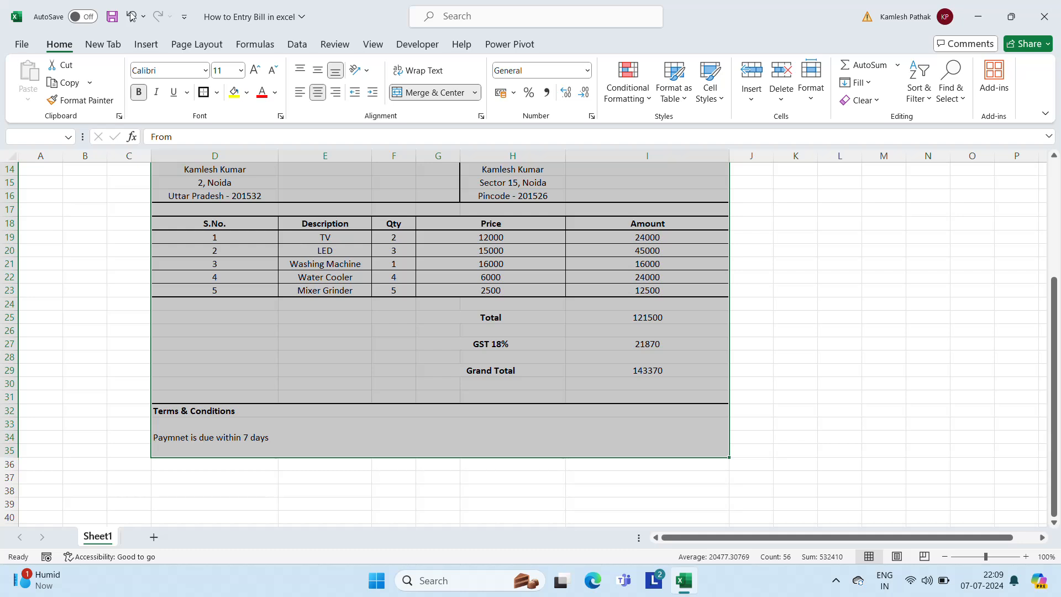
click(241, 70)
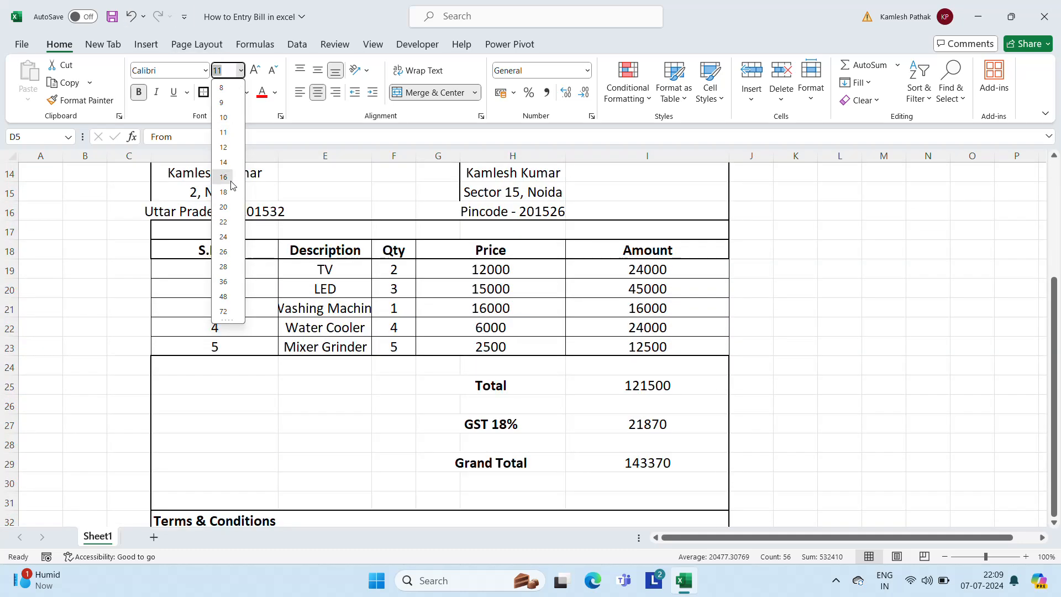
click(224, 177)
scroll(230, 182, up, 5)
Merge & Center the title across D1:I2 above TAX INVOICE
click(681, 305)
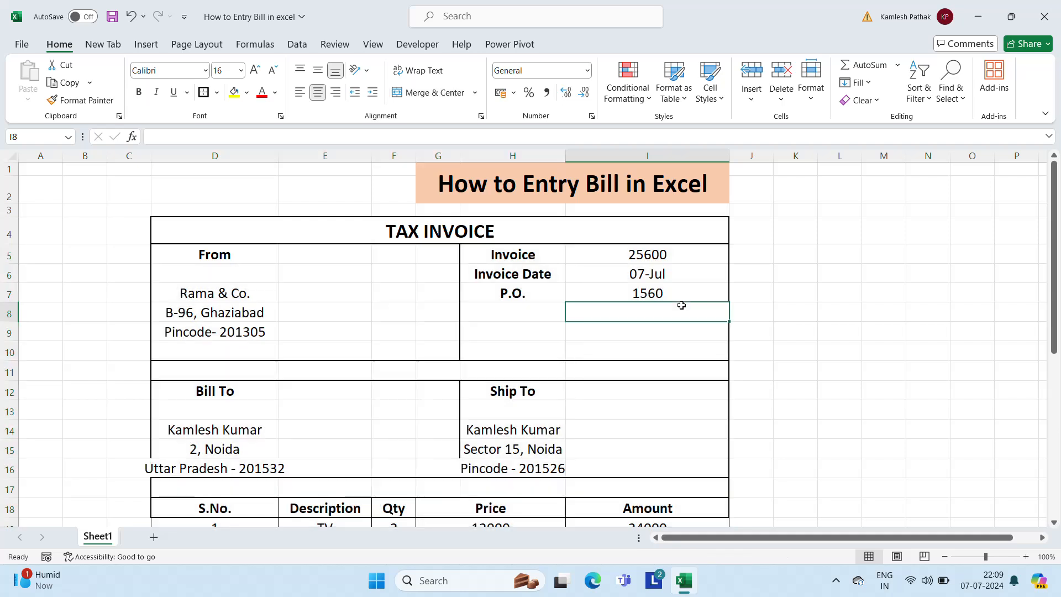
key(Up)
key(Up)
key(Up)
key(Up)
key(Left)
key(Up)
key(Up)
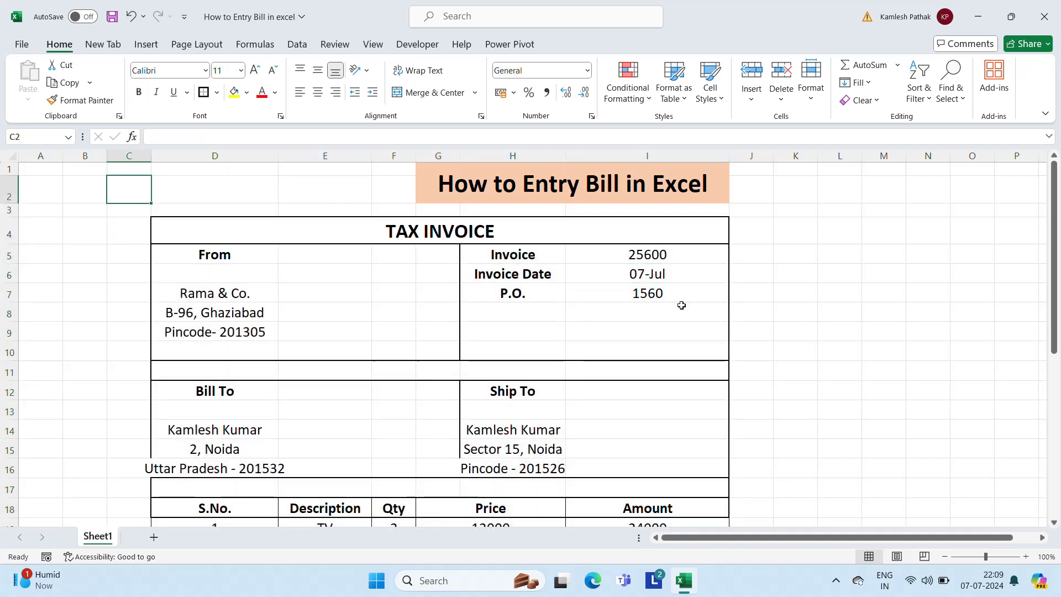
key(Right)
key(Up)
key(shift+Down)
key(shift+Right)
key(shift+Right)
key(shift+Right)
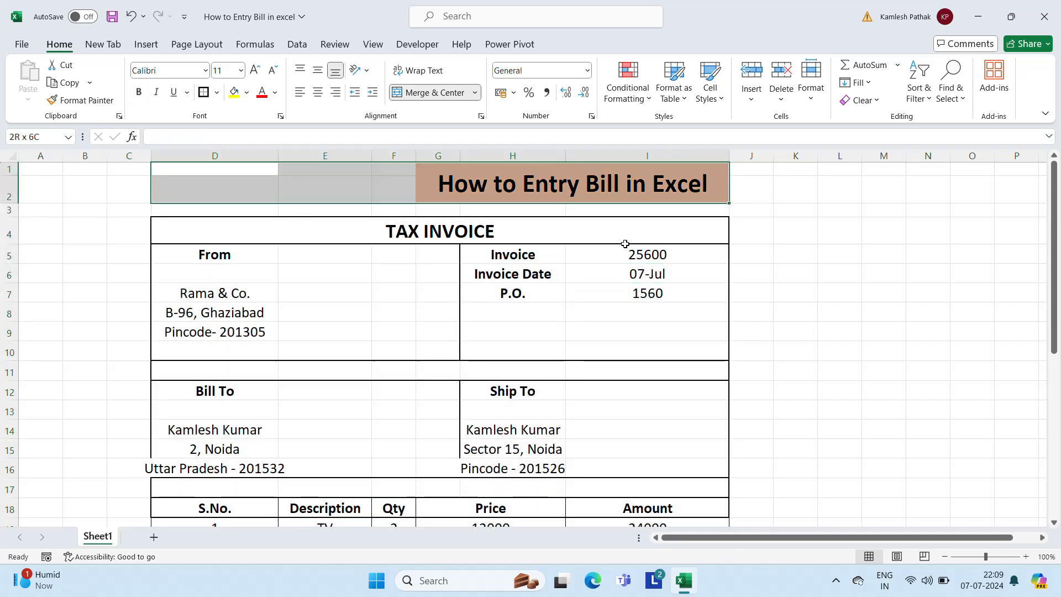
click(440, 94)
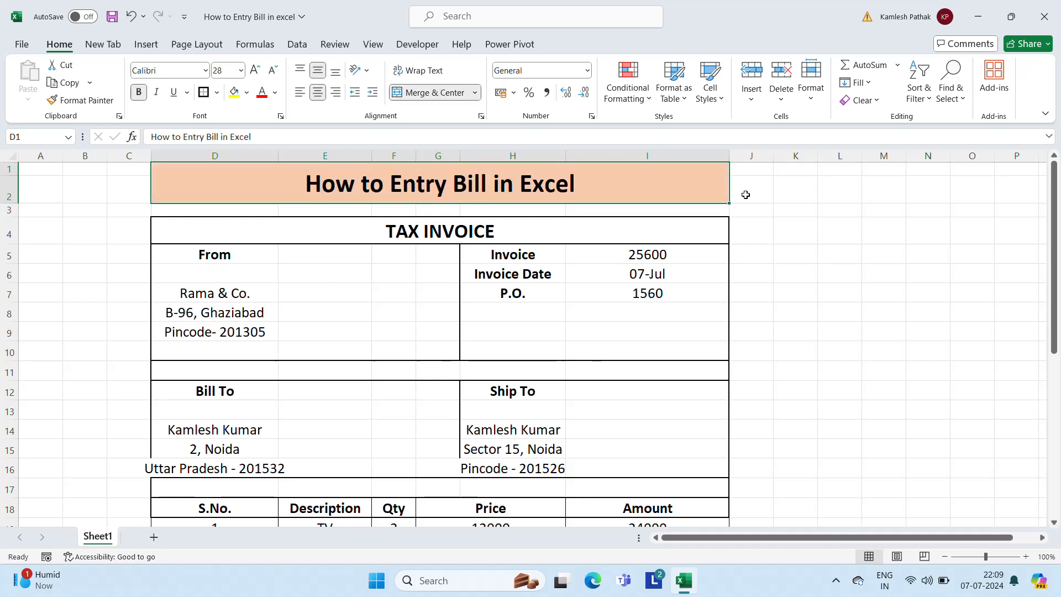
Review the TAX INVOICE heading and the From section's sender name and address cells
click(474, 235)
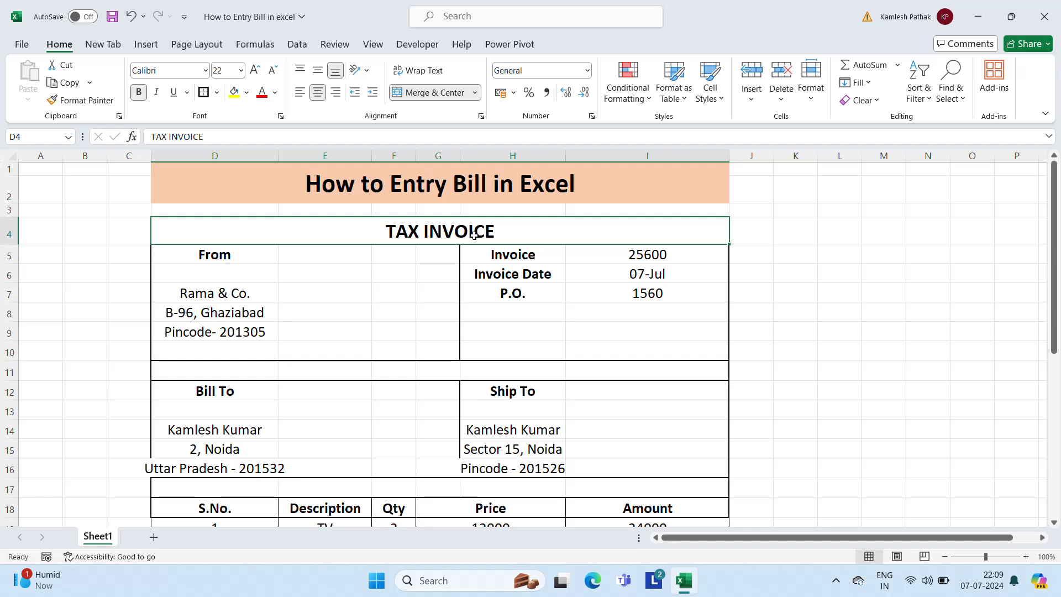
key(Down)
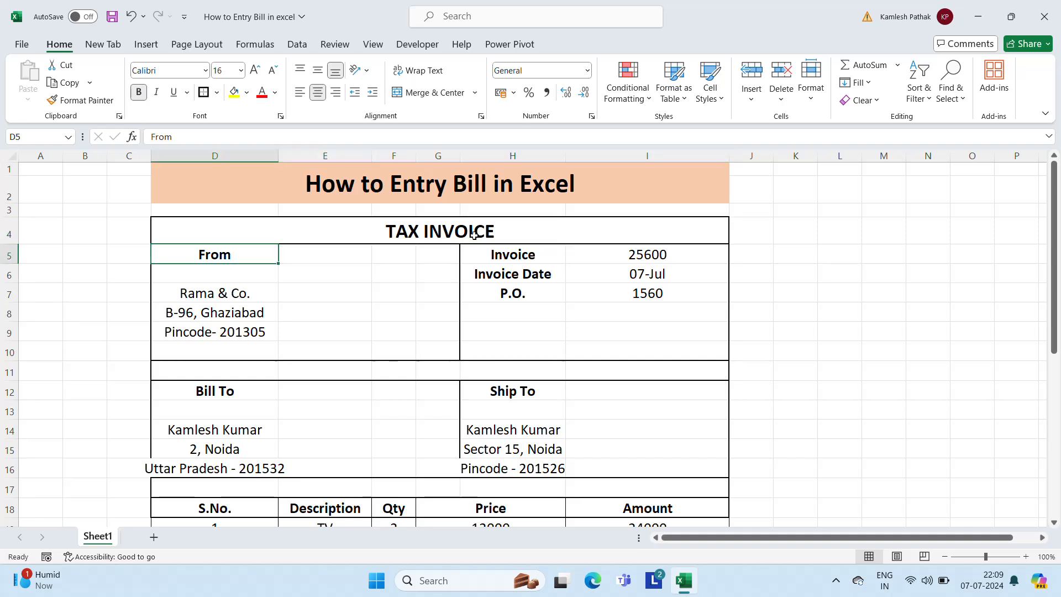
key(Up)
key(Right)
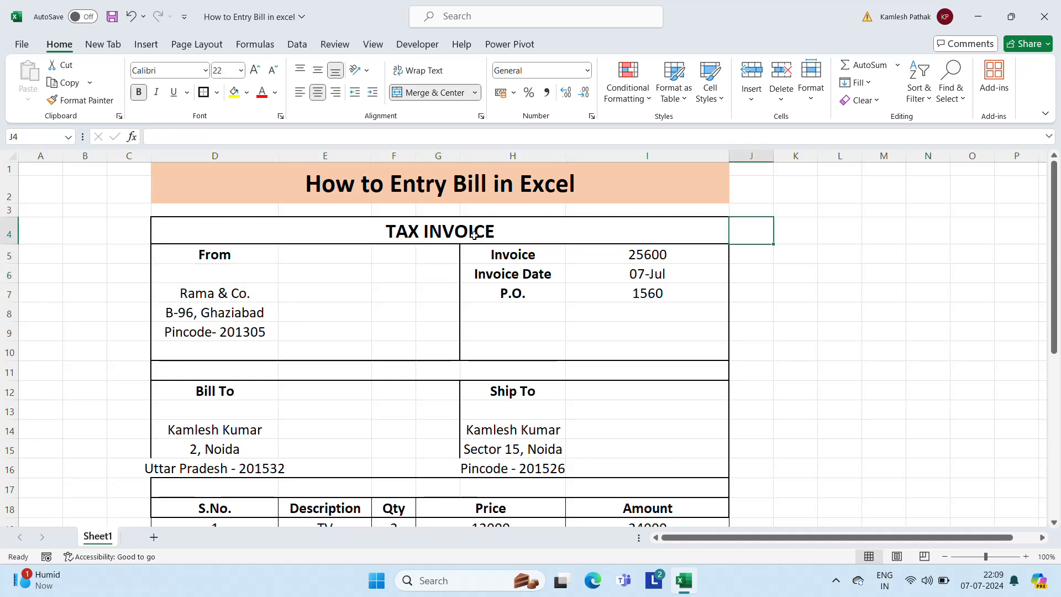
key(Down)
key(Down)
key(Left)
key(Left)
key(Left)
key(Left)
key(Left)
key(Up)
key(Left)
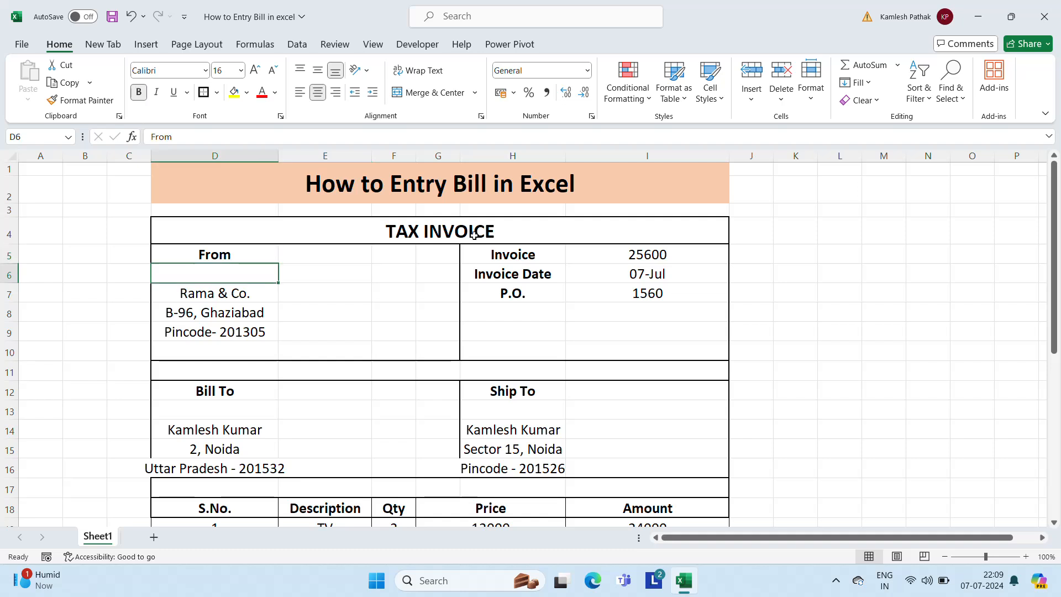
key(Down)
key(Down)
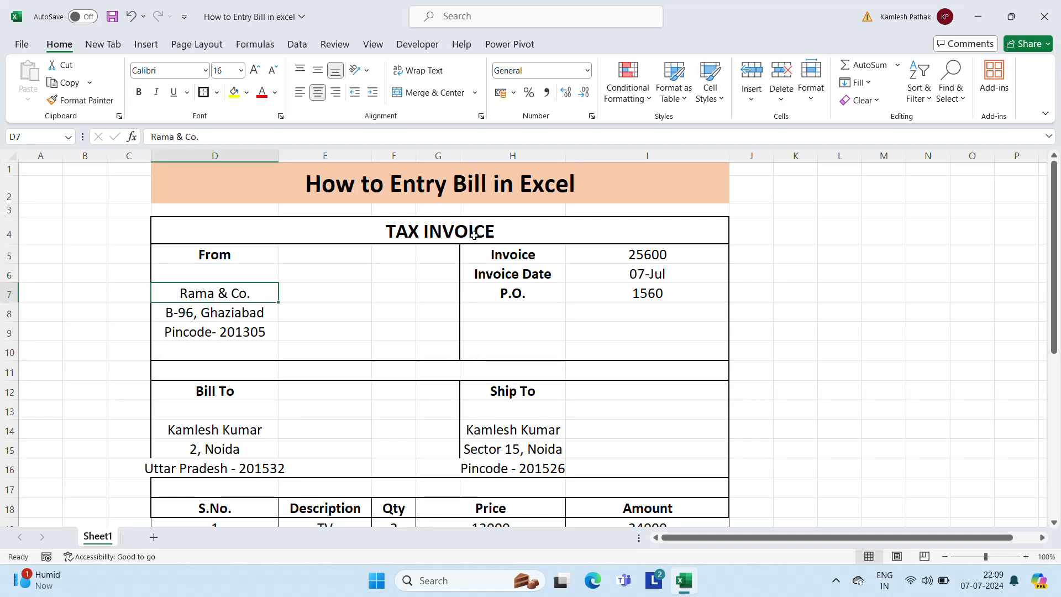
key(Up)
key(Down)
key(Down)
key(Down)
key(Up)
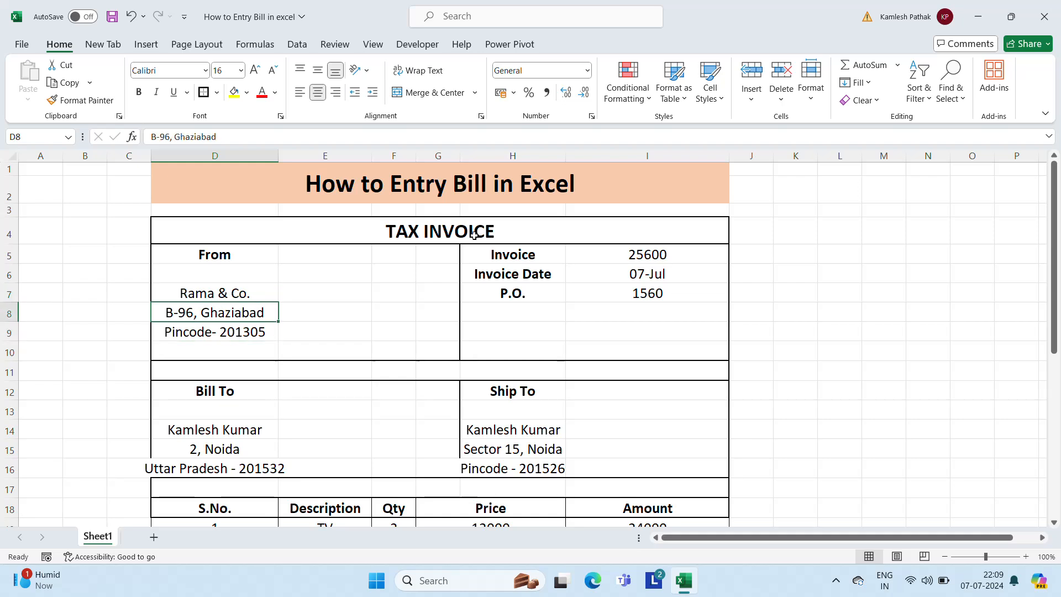
key(Up)
key(Up)
key(Right)
key(Right)
key(Right)
Check the invoice details: number 25600, date 07-Jul, P.O., Ship To and Bill To headings
key(Up)
key(Right)
key(Right)
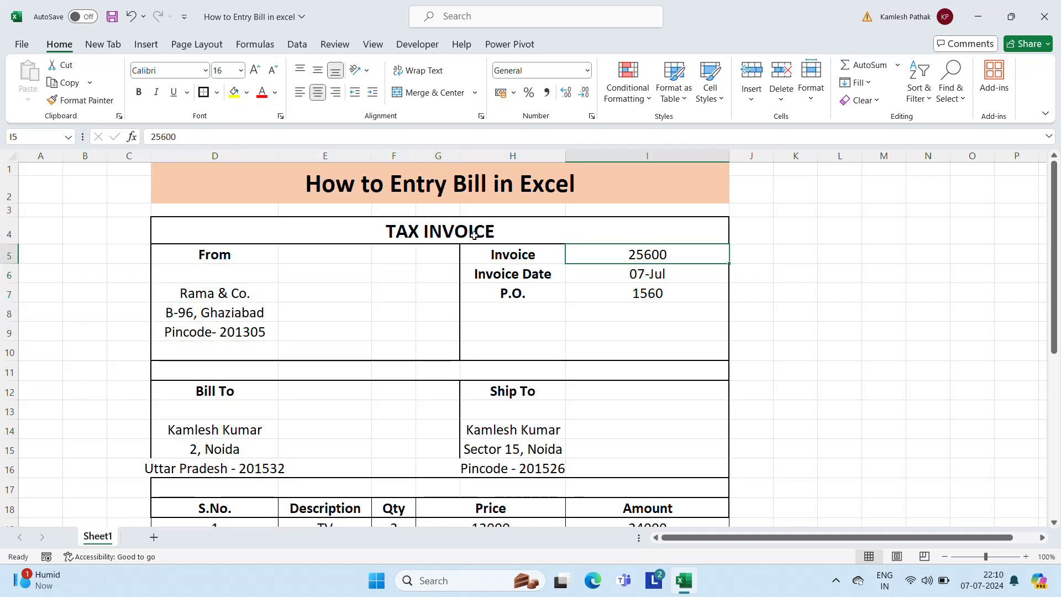
key(Left)
key(Right)
key(Down)
key(Left)
key(Down)
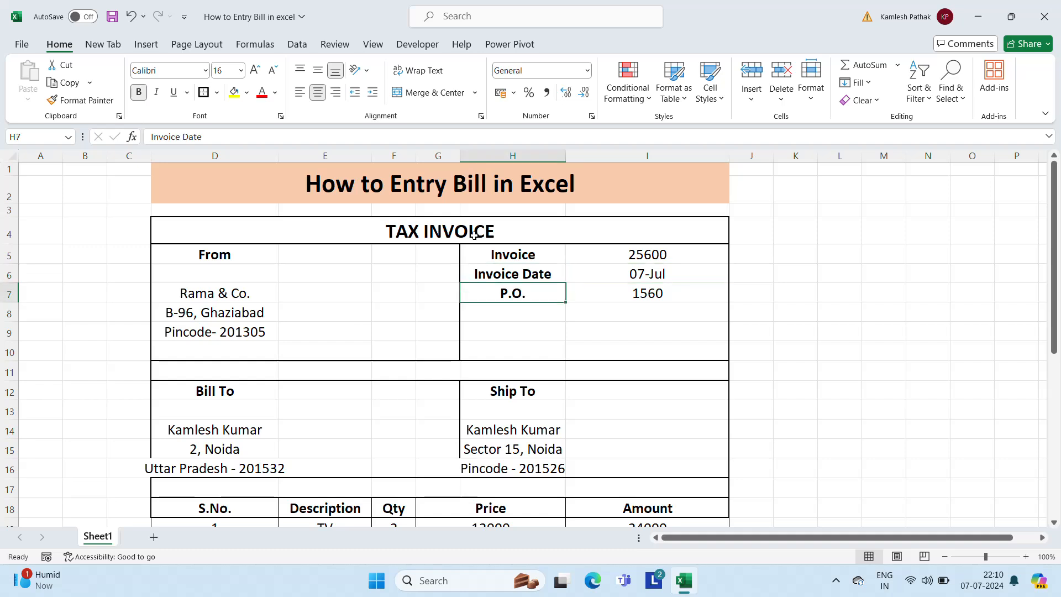
key(Down)
key(Down)
key(Down)
key(Down)
key(Down)
key(Up)
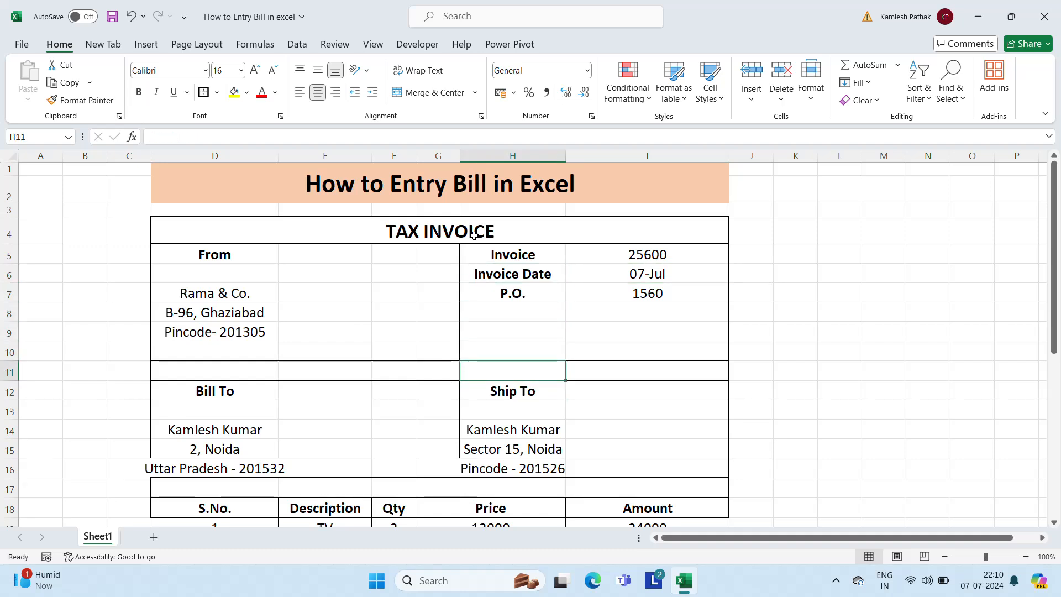
key(Up)
key(Up)
key(Up)
key(Up)
key(Up)
key(Up)
key(Down)
key(Down)
key(Right)
key(Down)
key(Down)
key(Down)
key(Down)
key(Down)
key(Down)
key(Down)
key(Down)
key(Down)
key(Down)
key(Down)
key(Down)
key(Down)
key(Down)
key(Down)
key(Down)
key(Down)
key(Down)
key(Down)
key(Down)
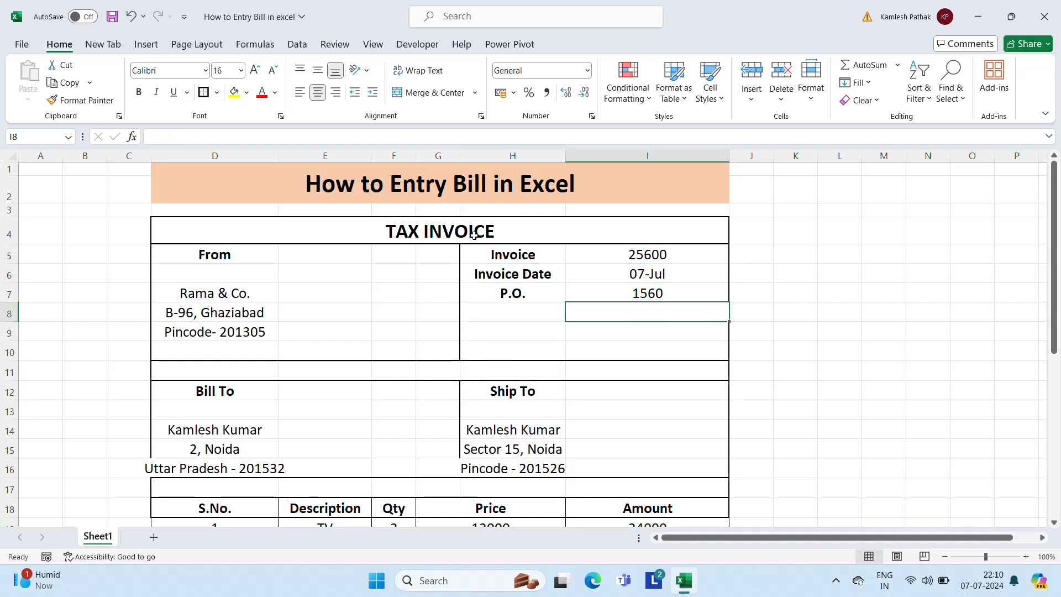
key(Up)
key(Up)
key(Up)
key(Up)
key(Up)
key(Up)
key(Up)
key(Up)
key(Up)
key(Up)
key(Up)
key(Up)
key(Up)
key(Up)
key(Up)
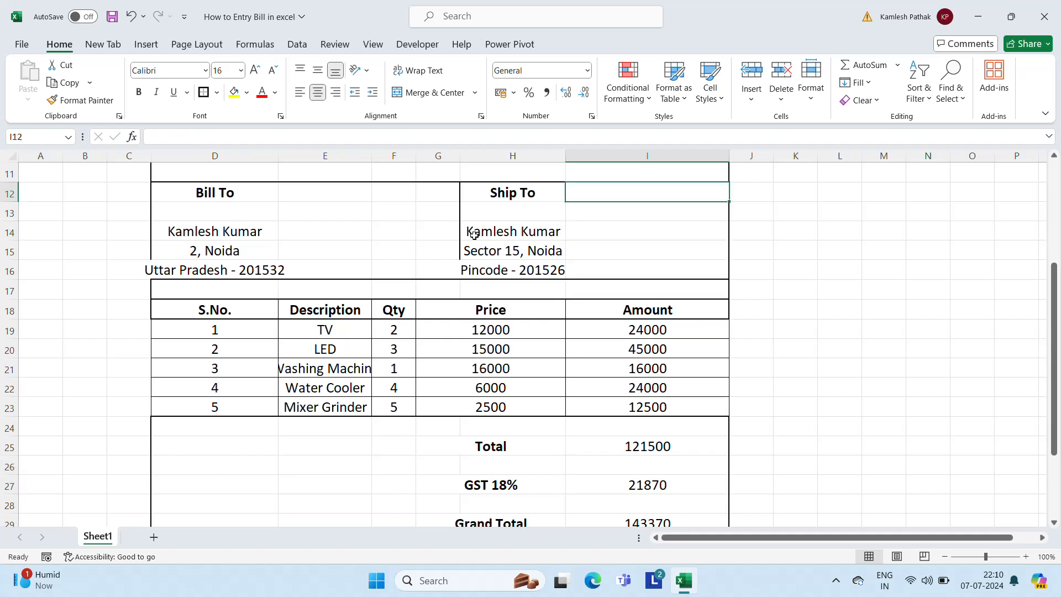
key(Up)
key(Left)
key(Left)
key(Left)
key(Left)
key(Down)
key(Left)
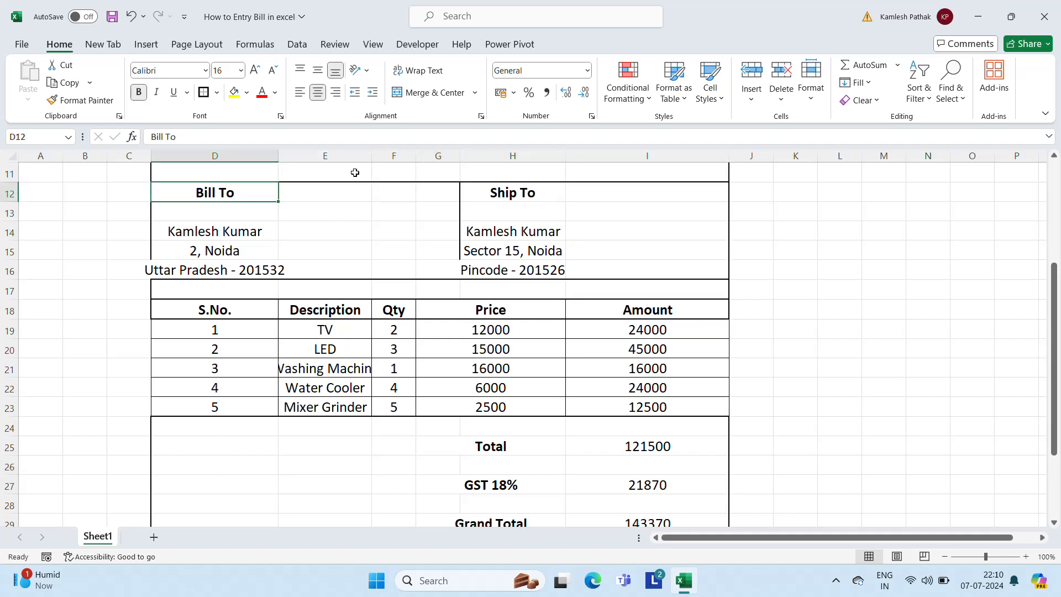
Widen column D so the addresses fit, and review the Bill To block
drag(278, 150, 300, 150)
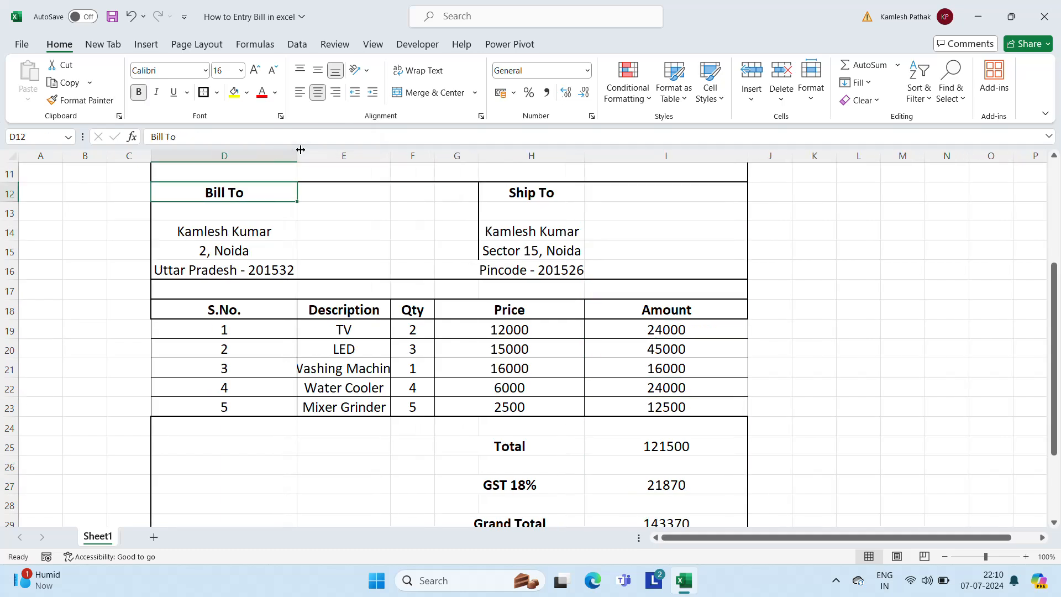
key(Down)
key(Down)
key(Up)
key(Up)
key(Right)
key(Right)
key(Left)
key(Left)
key(Left)
key(Right)
key(shift+Right)
key(shift+Right)
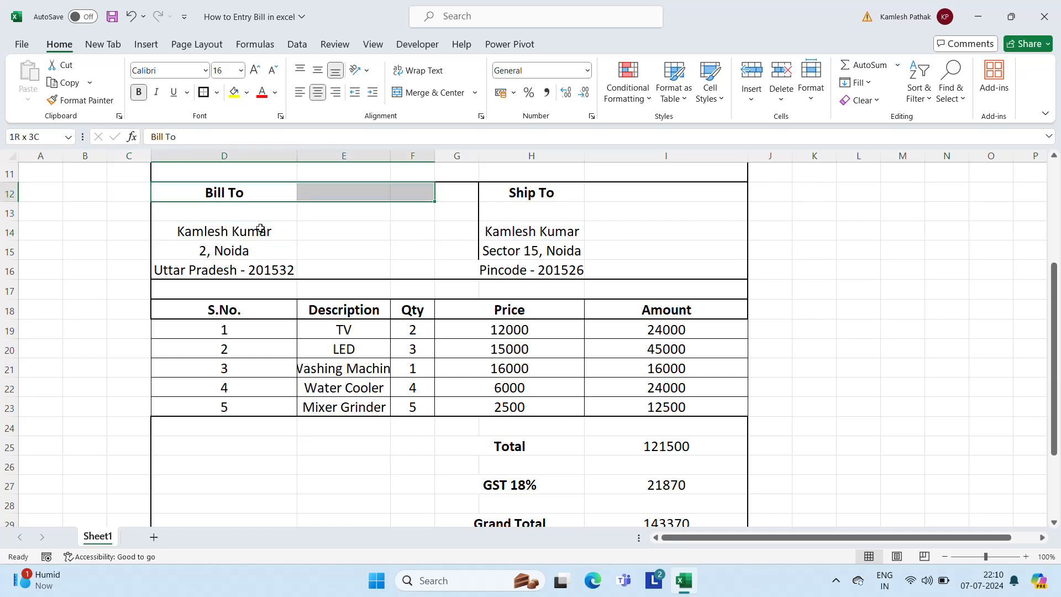
key(shift+Down)
key(shift+Right)
key(shift+Down)
key(shift+Down)
key(shift+Down)
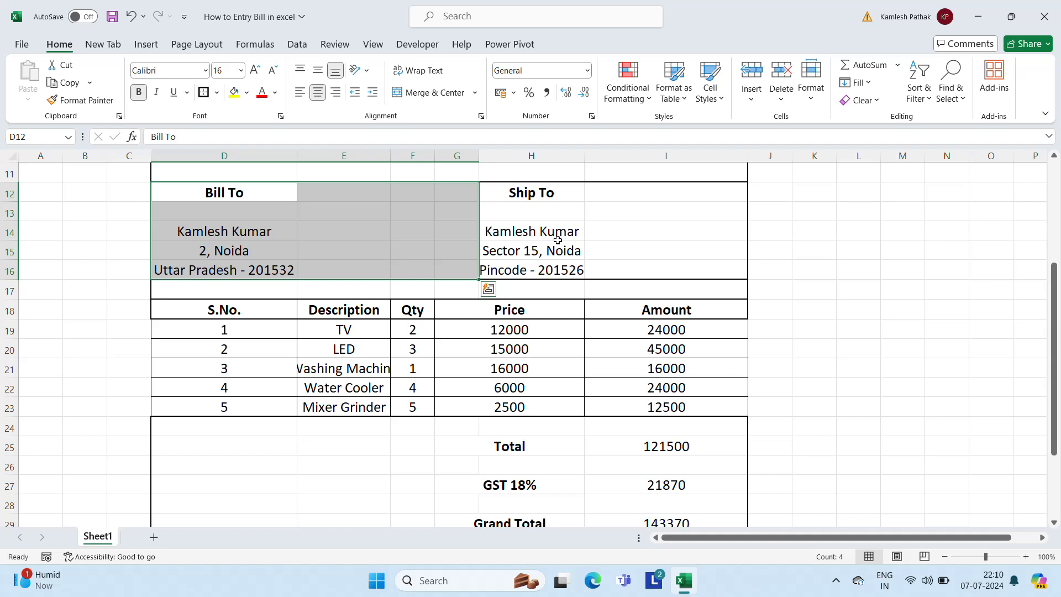
click(558, 240)
click(469, 237)
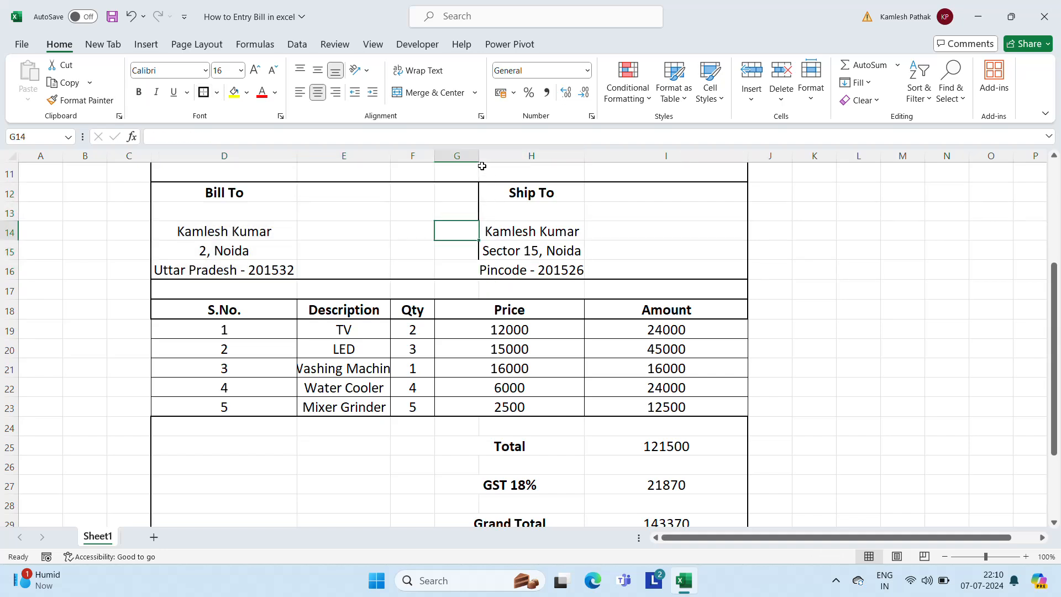
Widen columns G and H so the Ship To name and Sector 15, Noida address fit
drag(477, 153, 500, 151)
click(557, 259)
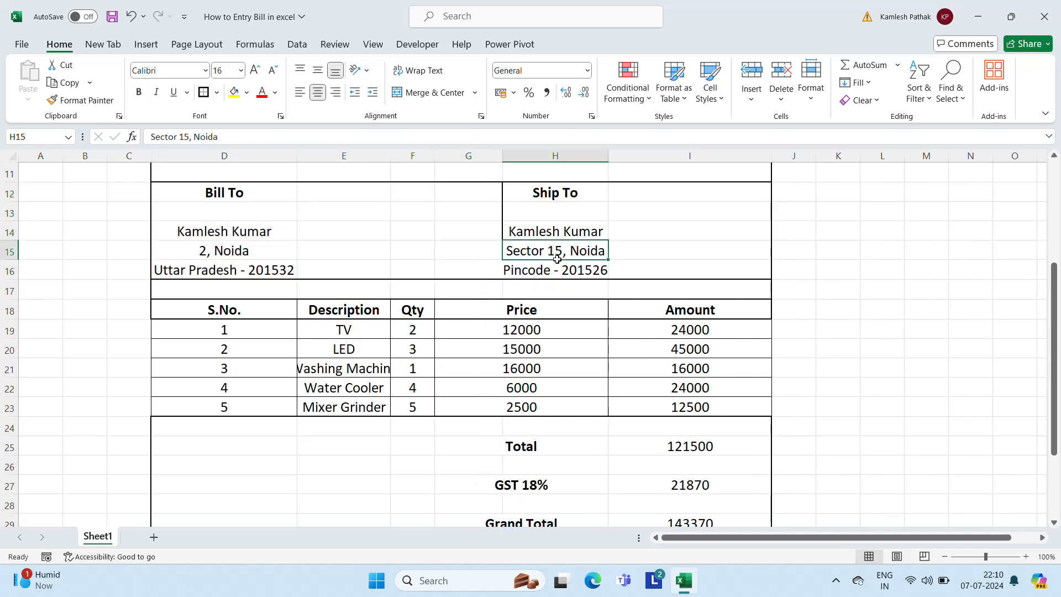
key(Up)
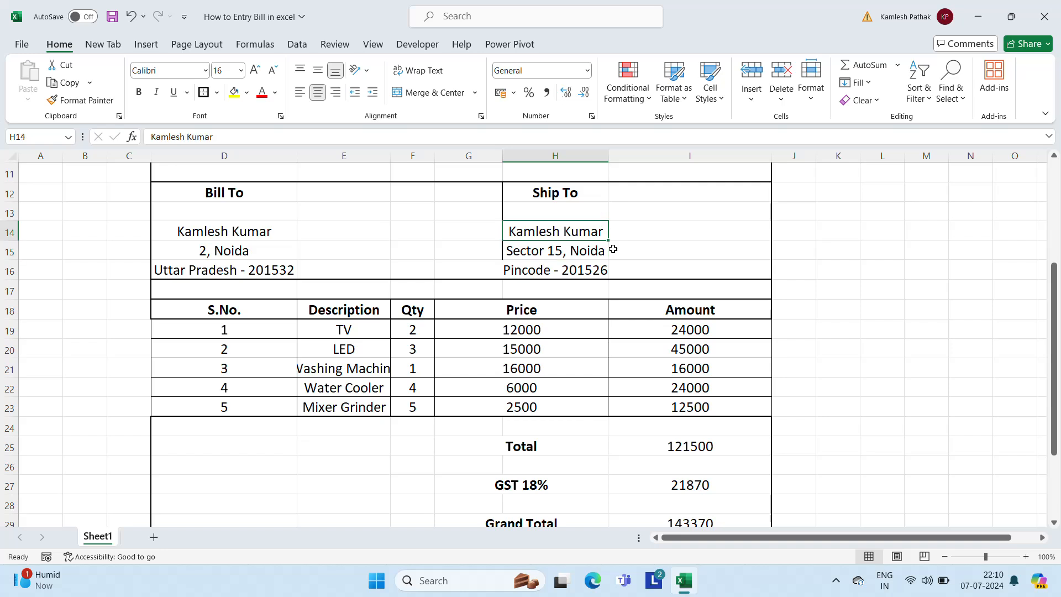
key(Down)
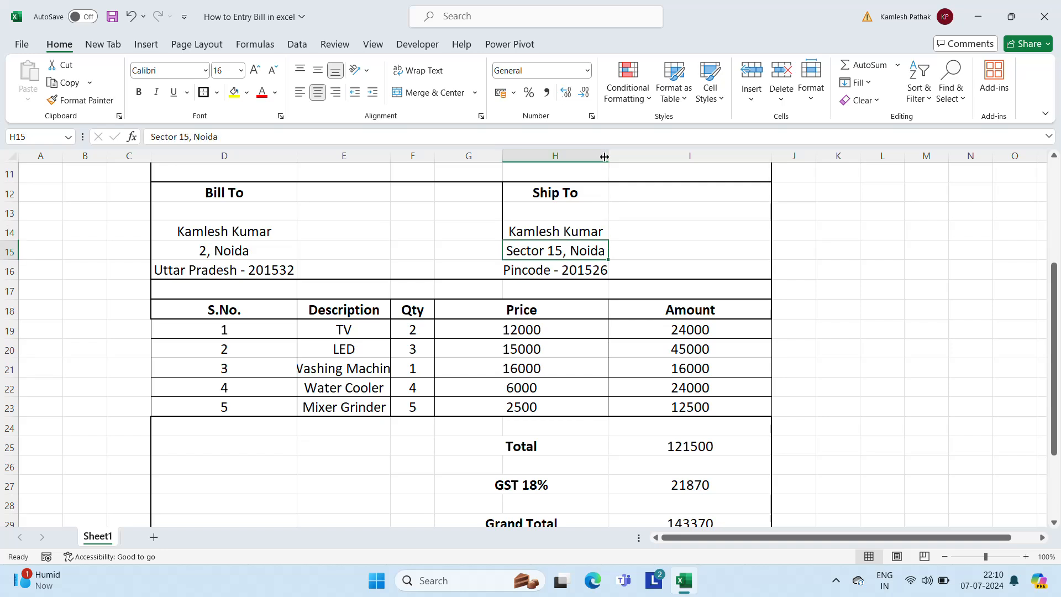
drag(608, 156, 625, 157)
click(689, 285)
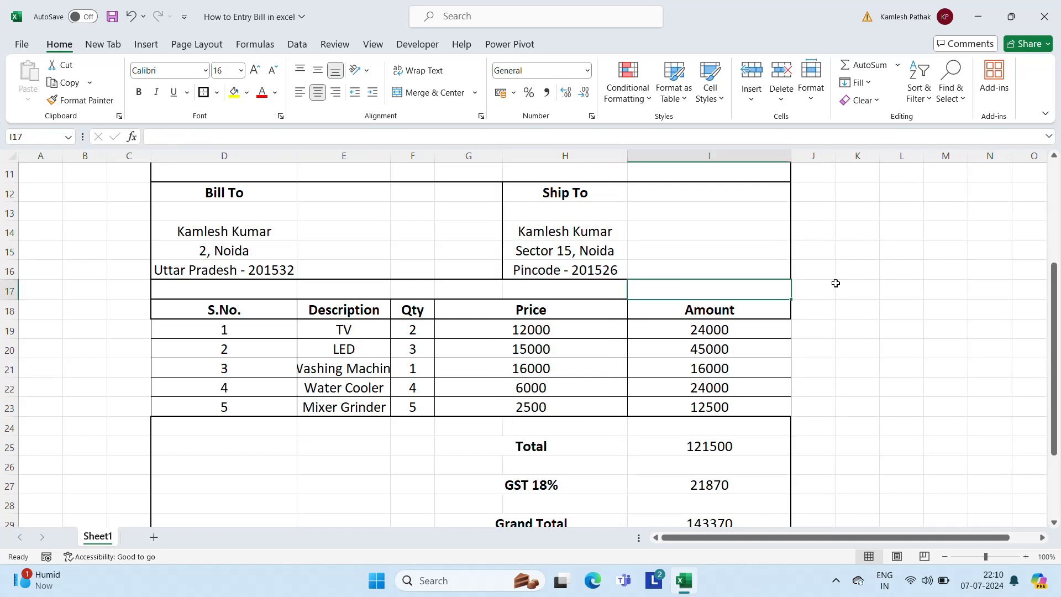
click(836, 283)
click(411, 228)
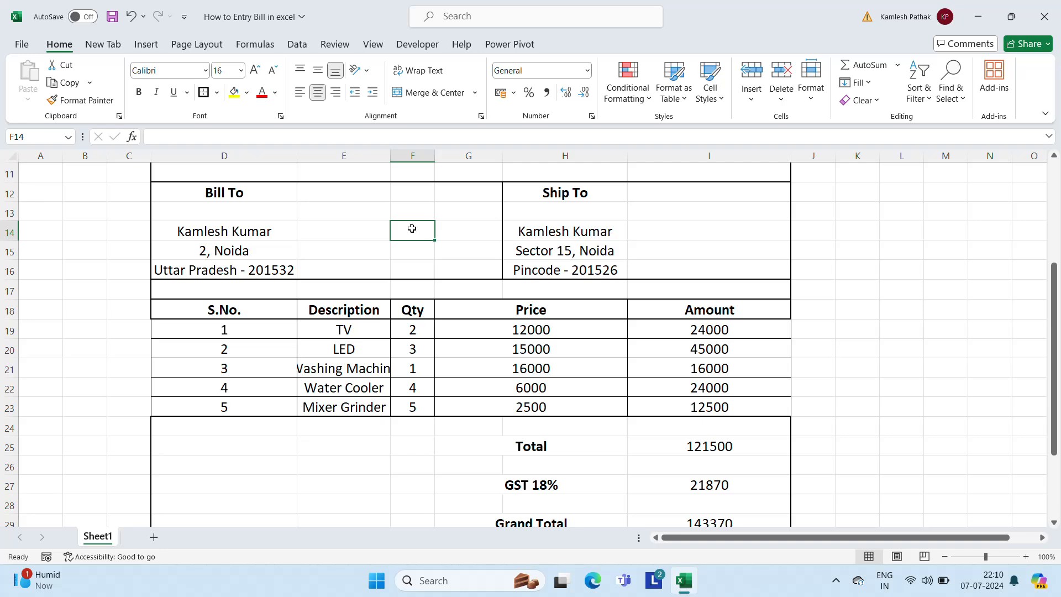
key(Down)
key(Down)
key(Down)
key(Up)
key(Up)
key(Up)
key(Up)
key(Up)
key(Up)
key(Up)
key(Up)
key(Up)
key(Up)
key(Up)
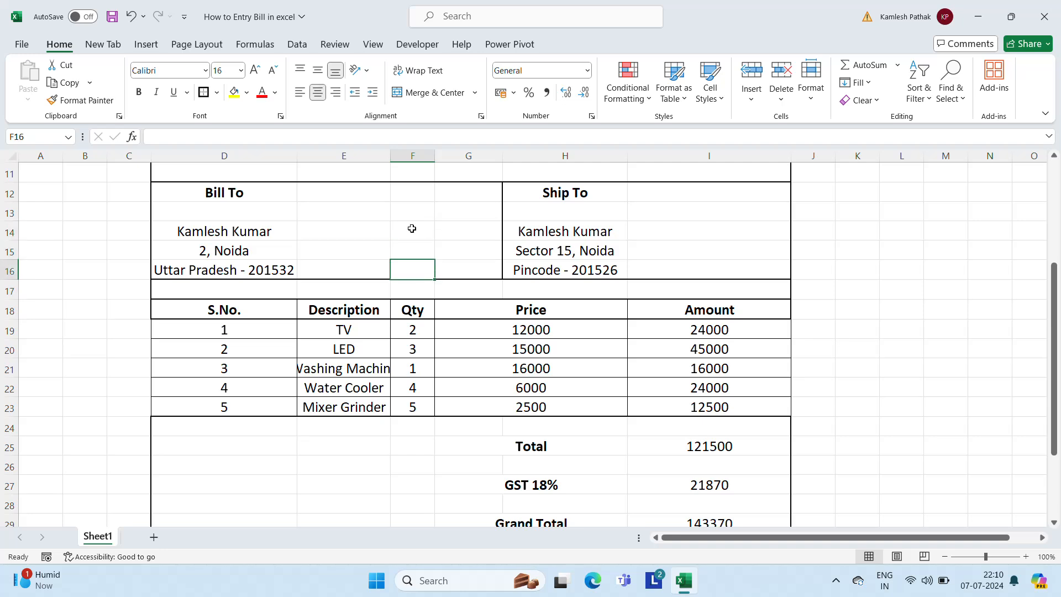
Review the From address cells at the top of the invoice
key(Left)
key(Left)
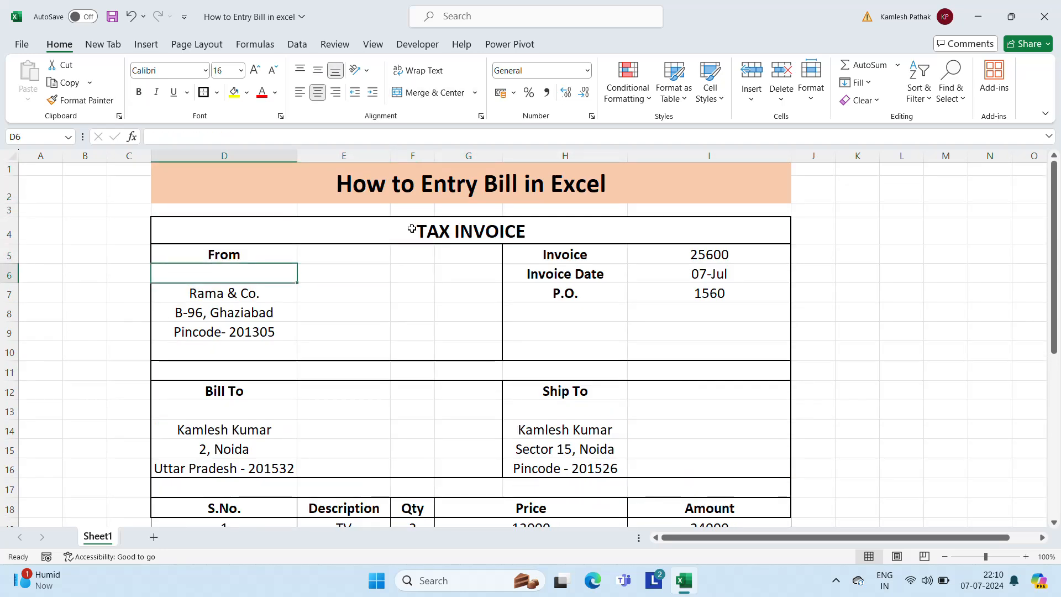
key(Up)
key(Down)
key(Down)
key(Down)
key(Down)
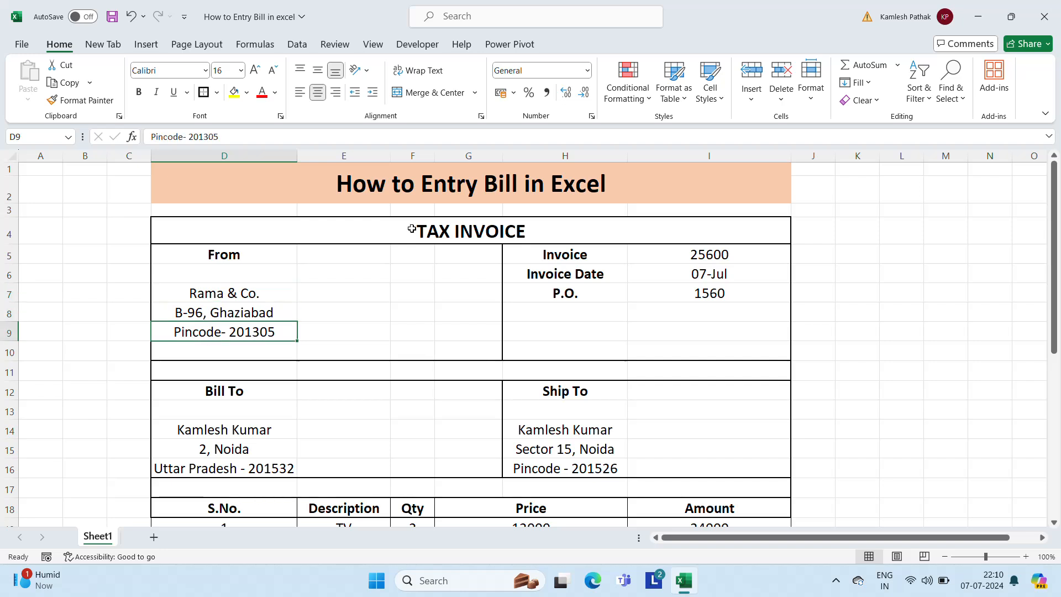
key(Up)
key(Up)
key(Right)
key(Down)
key(Down)
key(Down)
key(Down)
key(Down)
key(Down)
key(Down)
key(Down)
key(Down)
key(Down)
key(Down)
key(Down)
key(Down)
key(Down)
key(Down)
key(Down)
key(Down)
key(Down)
key(Down)
key(Down)
key(Down)
key(Down)
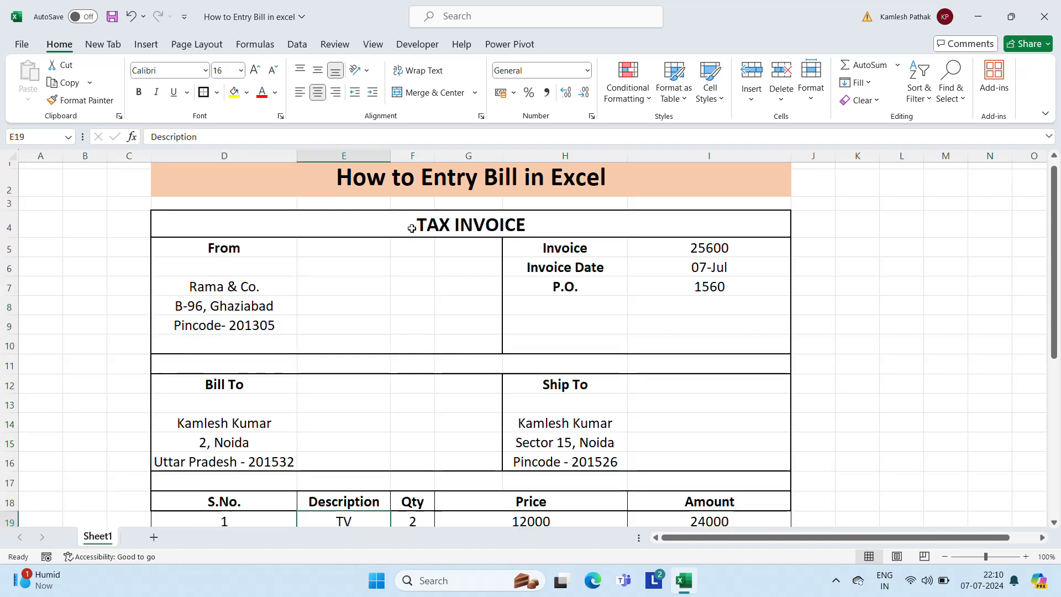
key(Up)
key(Up)
key(Up)
key(Up)
key(Up)
key(Up)
key(Up)
key(Up)
key(Up)
key(Up)
key(Up)
key(Up)
key(Up)
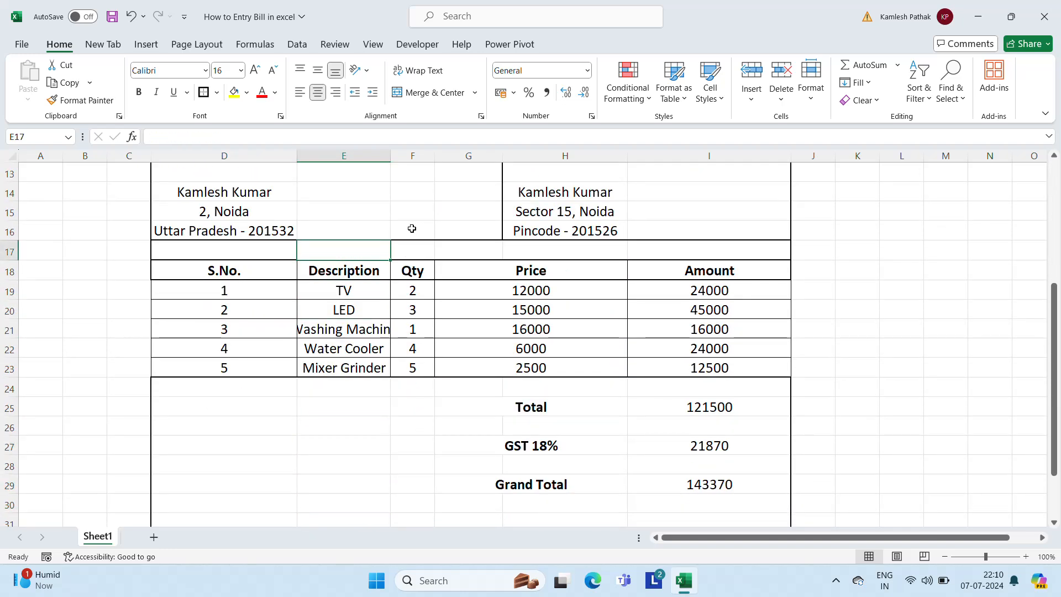
Widen column E so 'Washing Machine' fits in the Description column
key(Down)
key(Left)
key(Right)
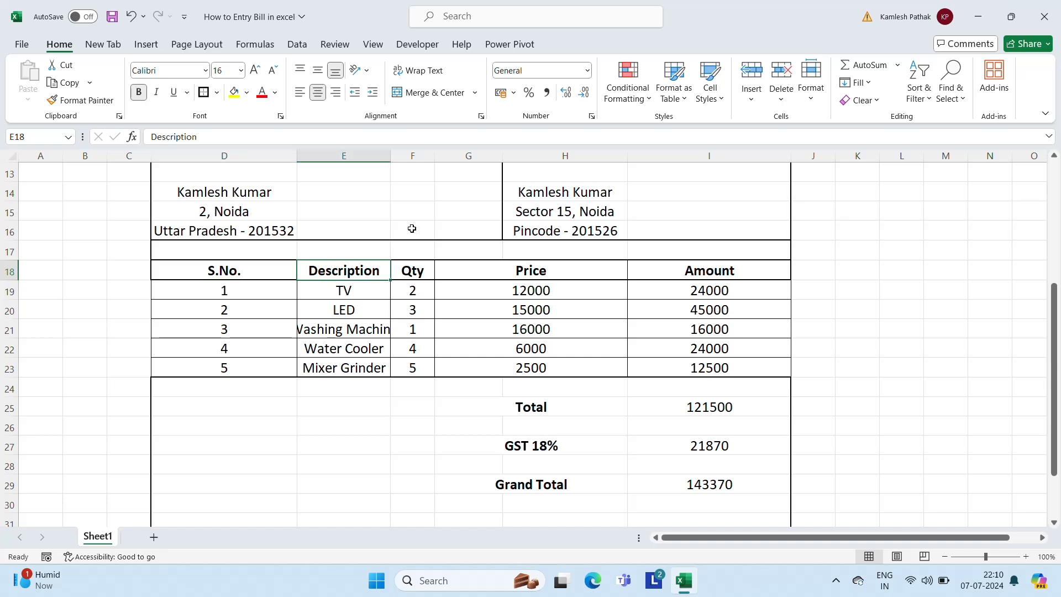
key(Down)
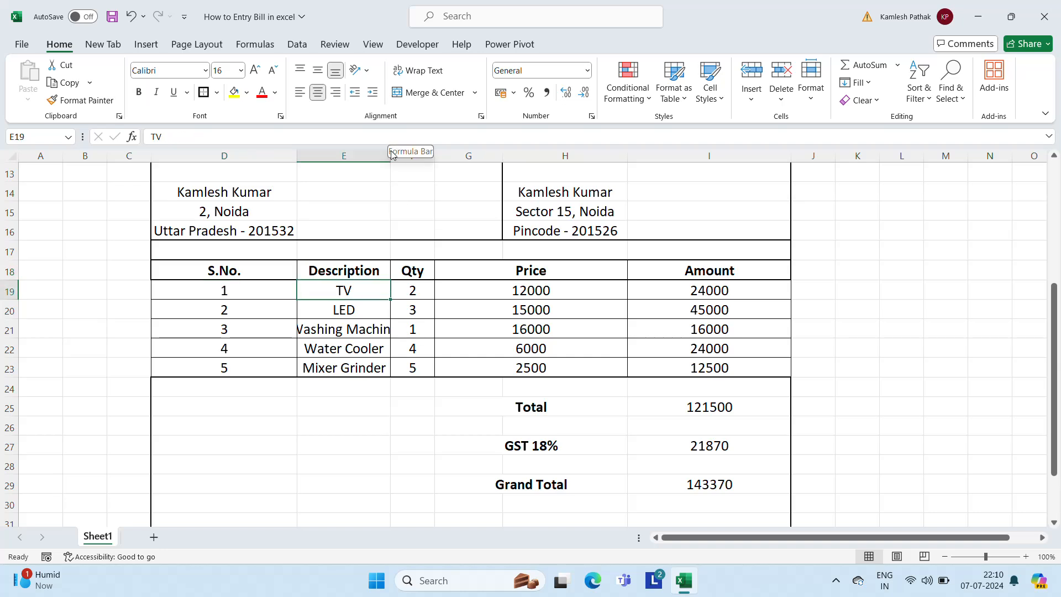
drag(388, 152, 418, 152)
click(586, 291)
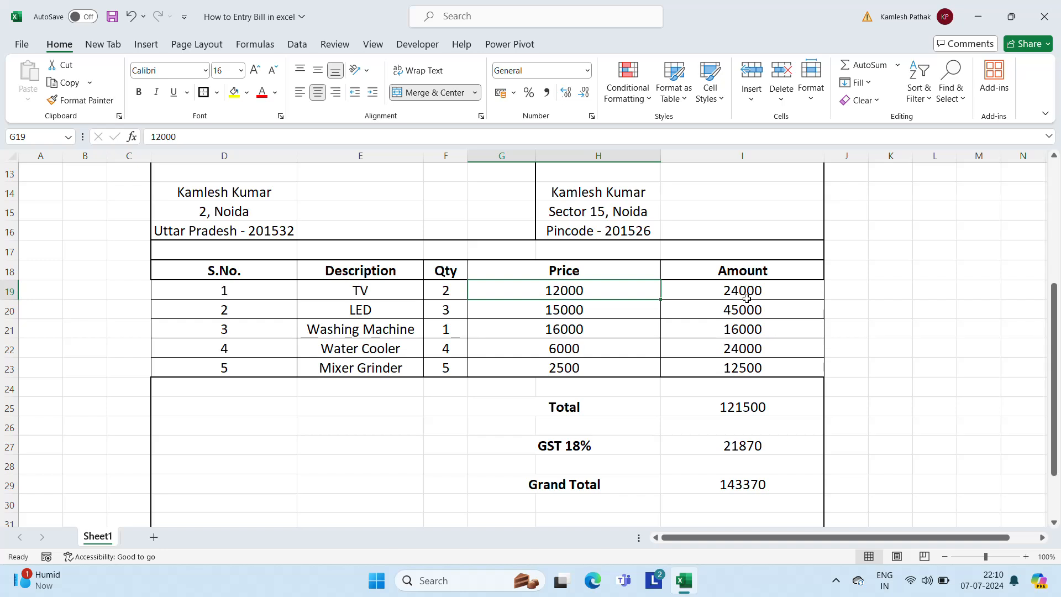
Border the Total row across G:I, then select the GST 18% and Grand Total rows
click(589, 405)
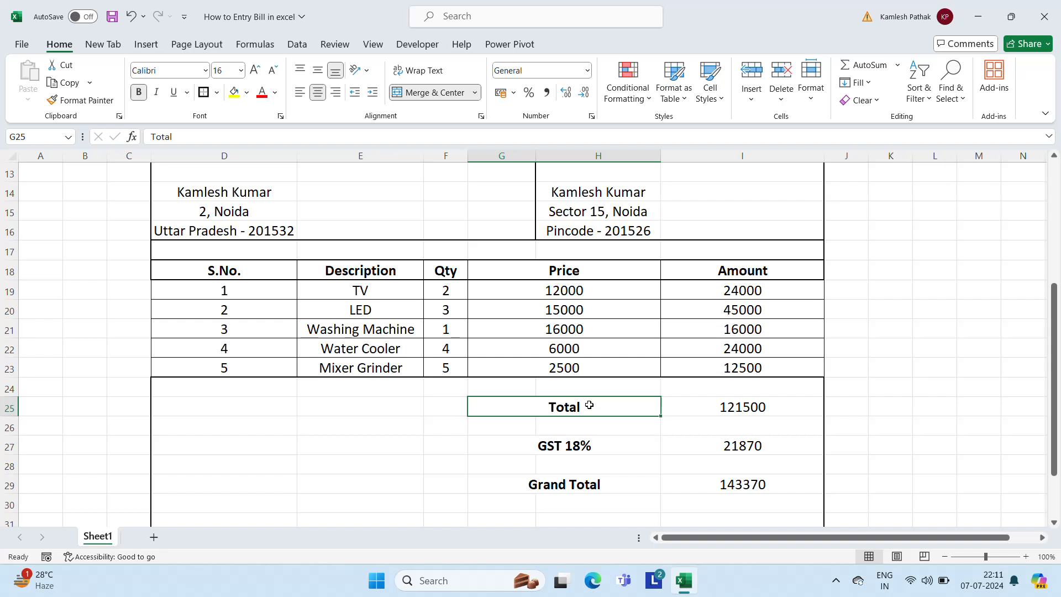
key(shift+Right)
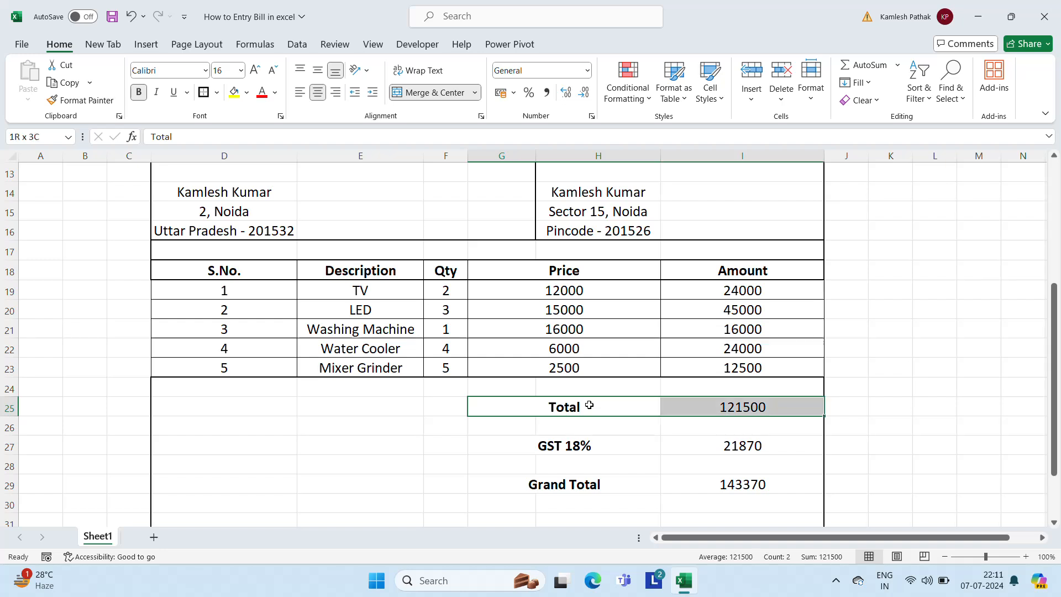
click(201, 94)
click(472, 425)
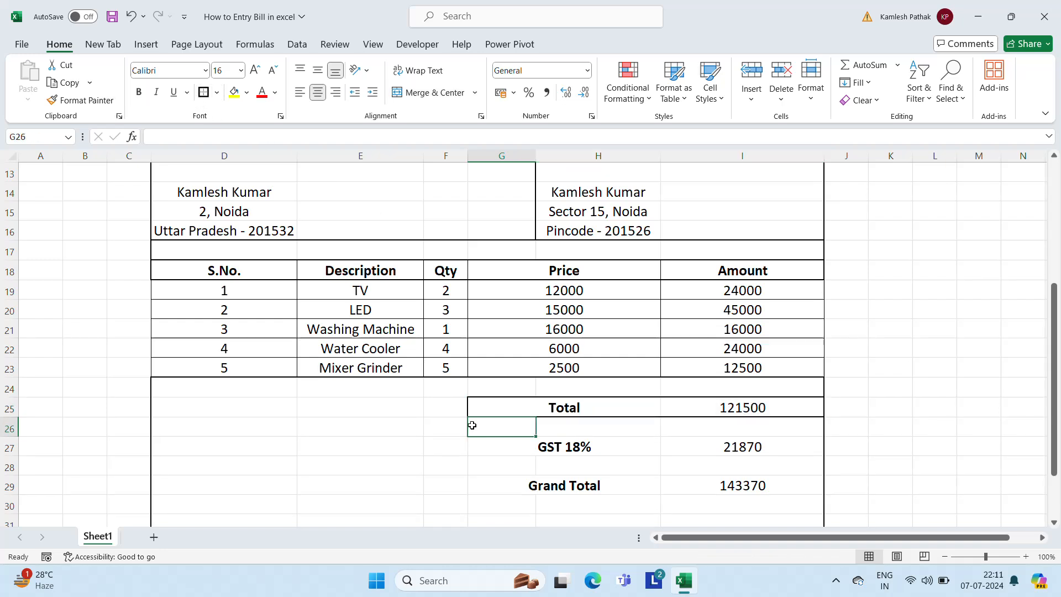
click(522, 452)
key(shift+Right)
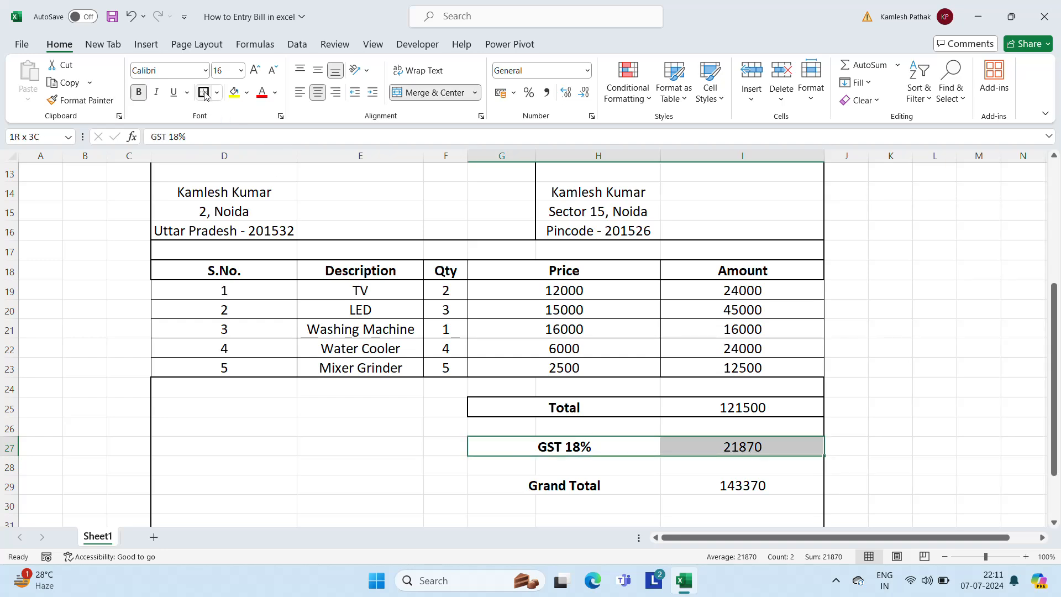
click(519, 483)
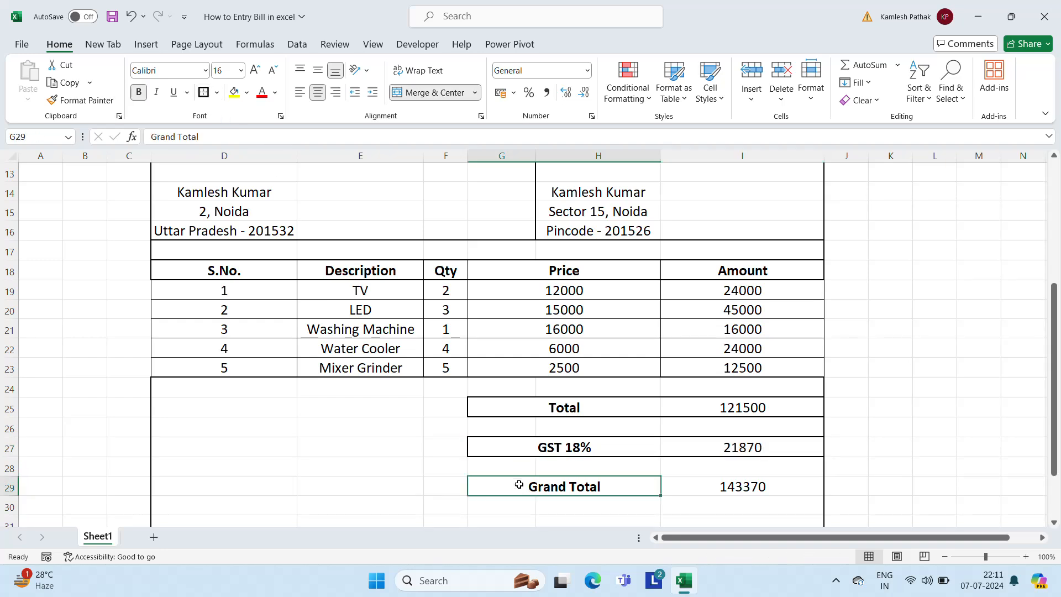
key(shift+Right)
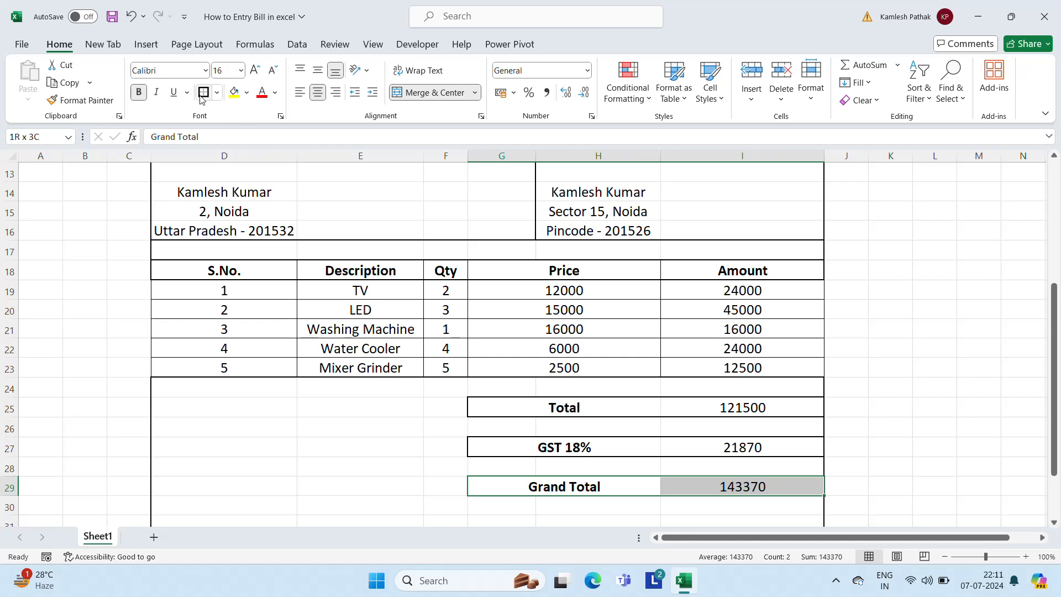
Apply borders to the totals amount cells I24:I29 below the items
click(666, 450)
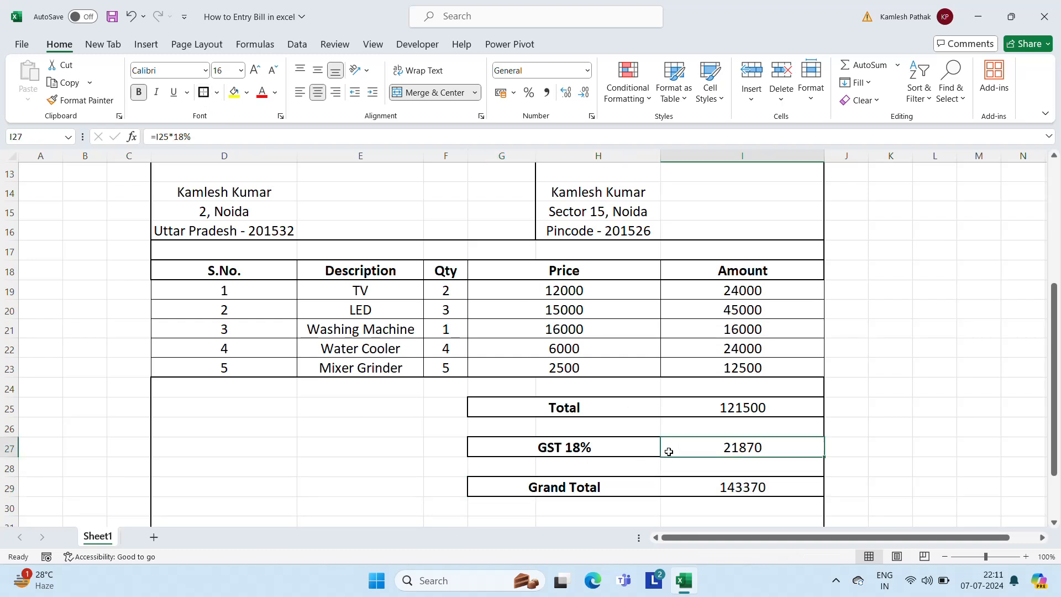
key(Up)
key(Up)
key(Up)
key(Right)
key(shift+Down)
key(Left)
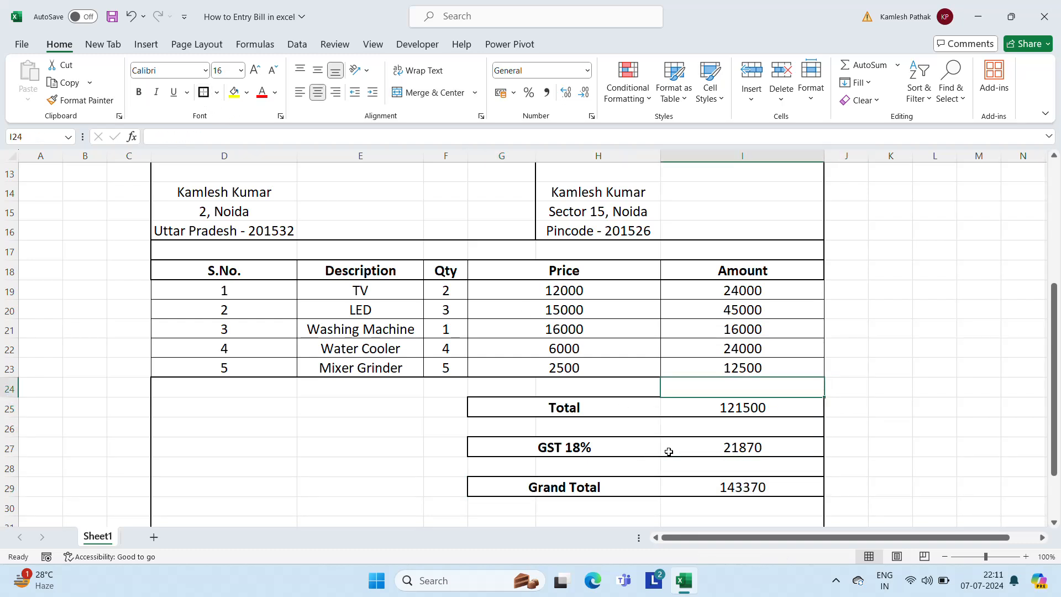
key(shift+Down)
key(shift+Down)
key(shift+Down)
key(shift+Down)
key(shift+Down)
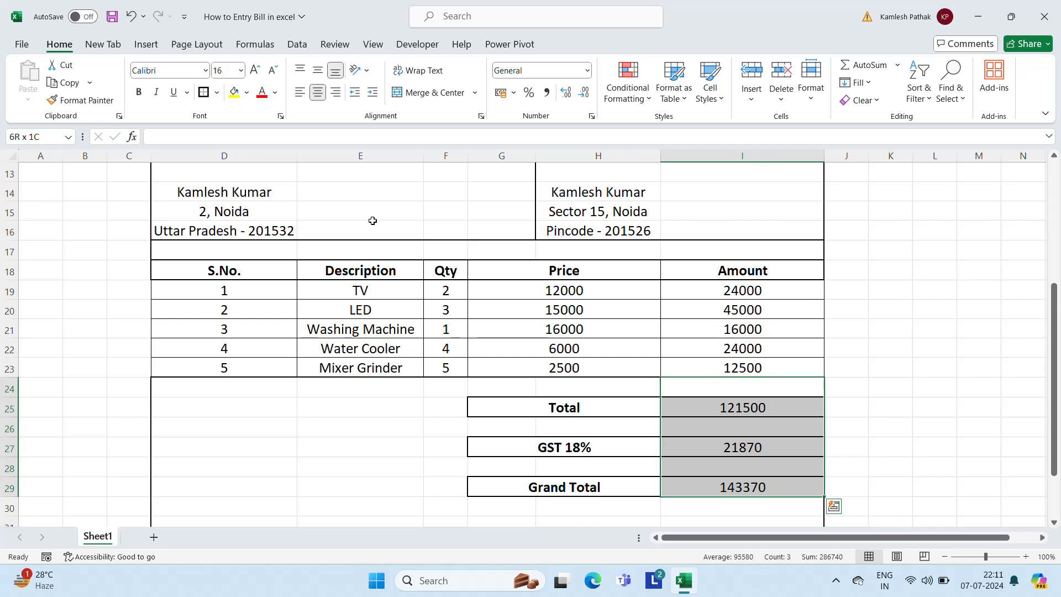
click(203, 93)
click(275, 390)
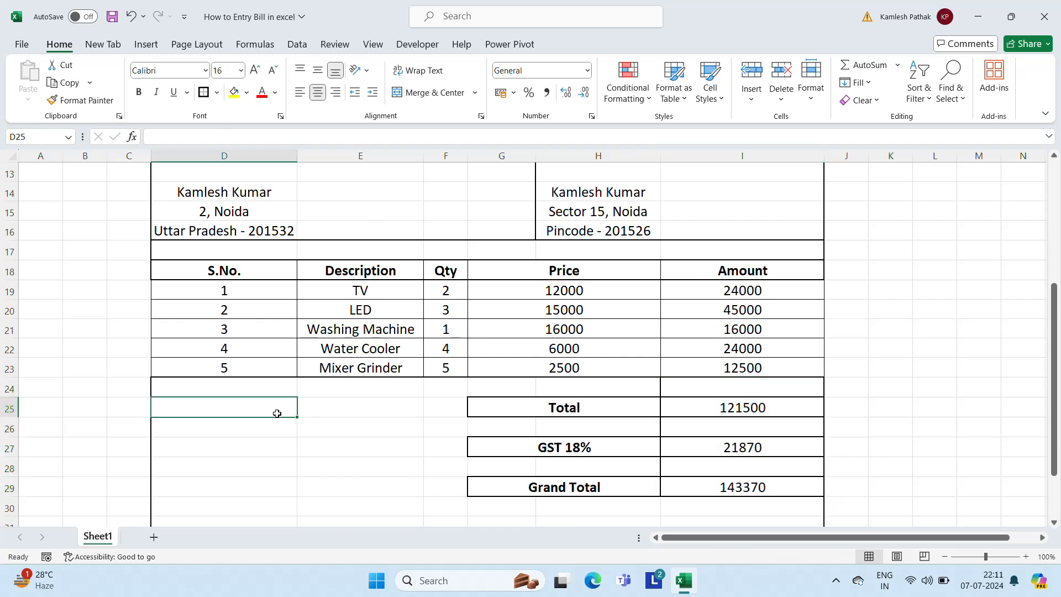
Bold the Total amount 121500 and the Grand Total 143370
key(Right)
key(Down)
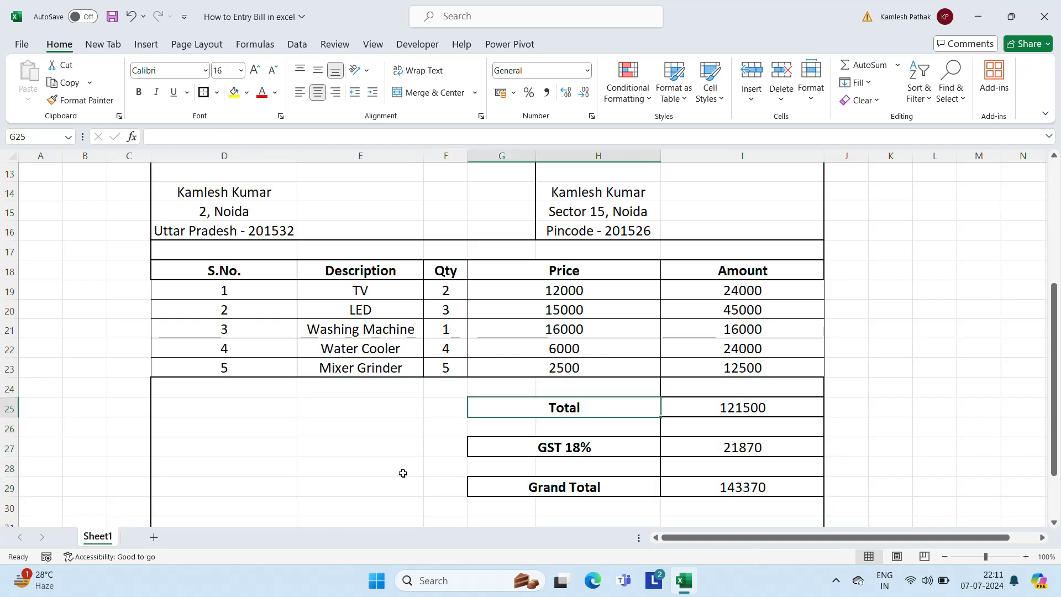
key(Right)
key(ctrl+b)
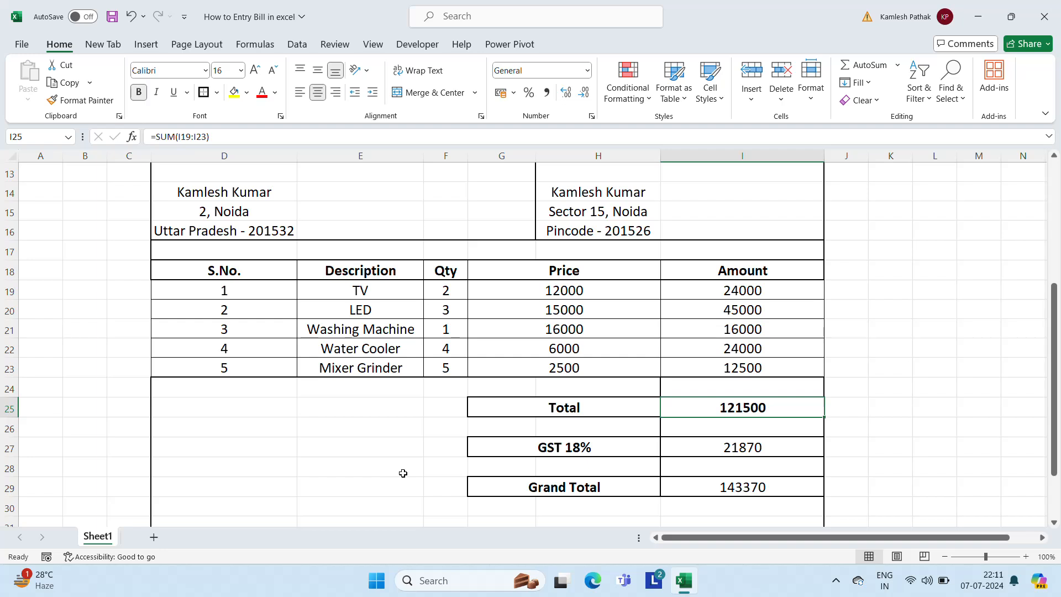
key(Down)
key(Down)
key(Down)
key(Down)
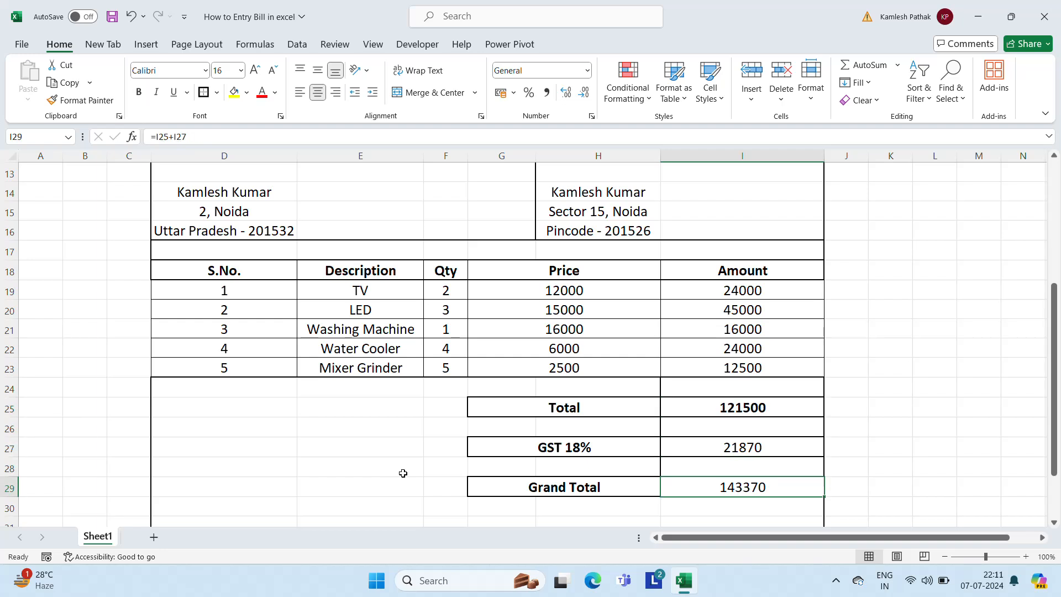
key(ctrl+b)
Select the totals label cells beside the amounts
key(Down)
key(Down)
key(Down)
key(Down)
key(Down)
key(Down)
key(Down)
key(Down)
key(Down)
key(Up)
key(Up)
key(Up)
key(Up)
key(Up)
key(Up)
key(Up)
key(Up)
key(Up)
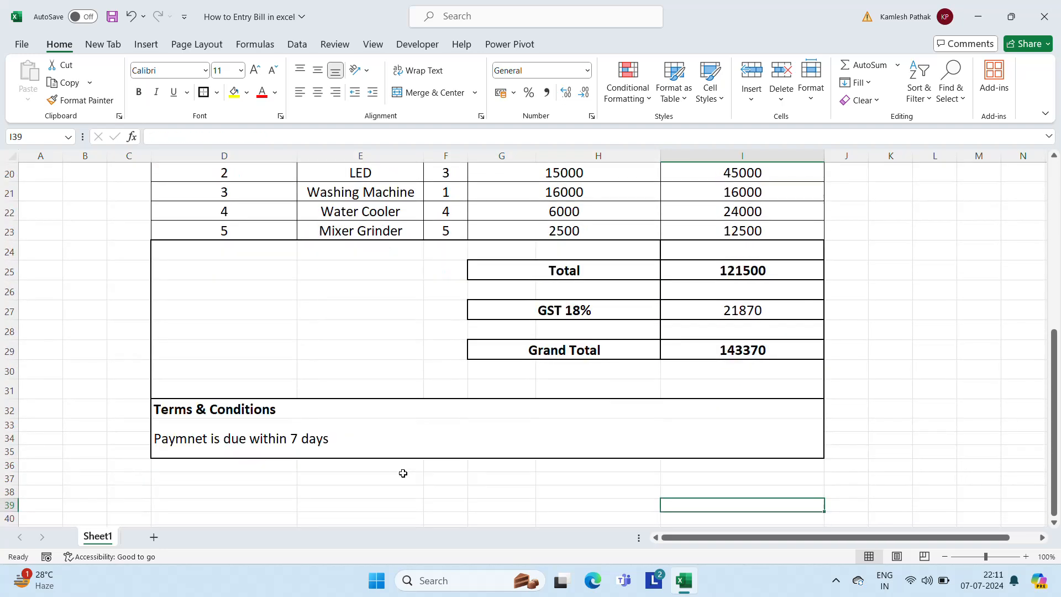
key(Up)
key(Left)
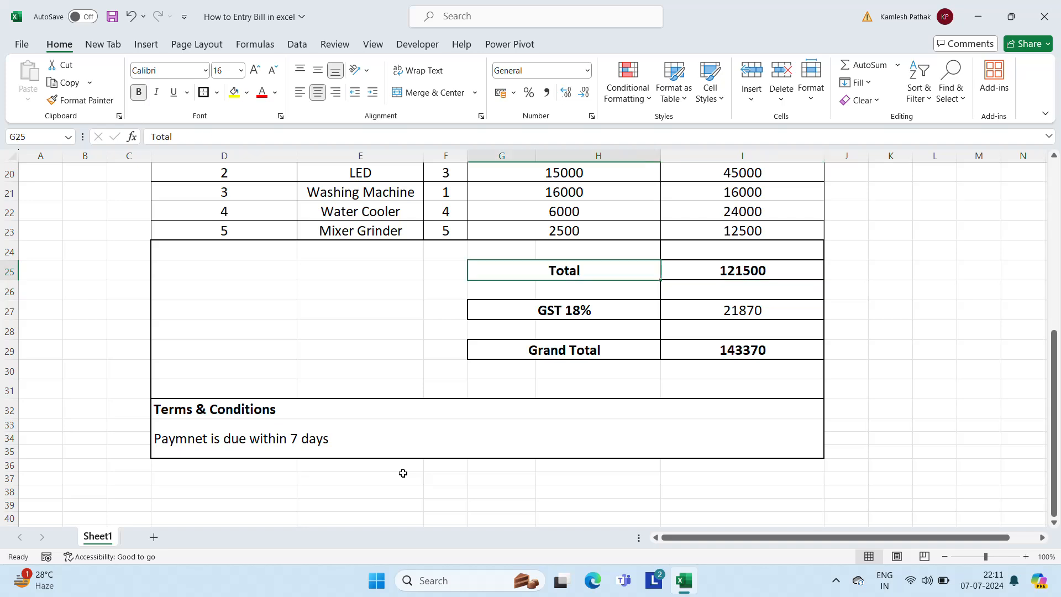
key(Left)
key(Up)
key(Right)
key(shift+Down)
key(shift+Down)
key(shift+Down)
key(shift+Down)
key(shift+Down)
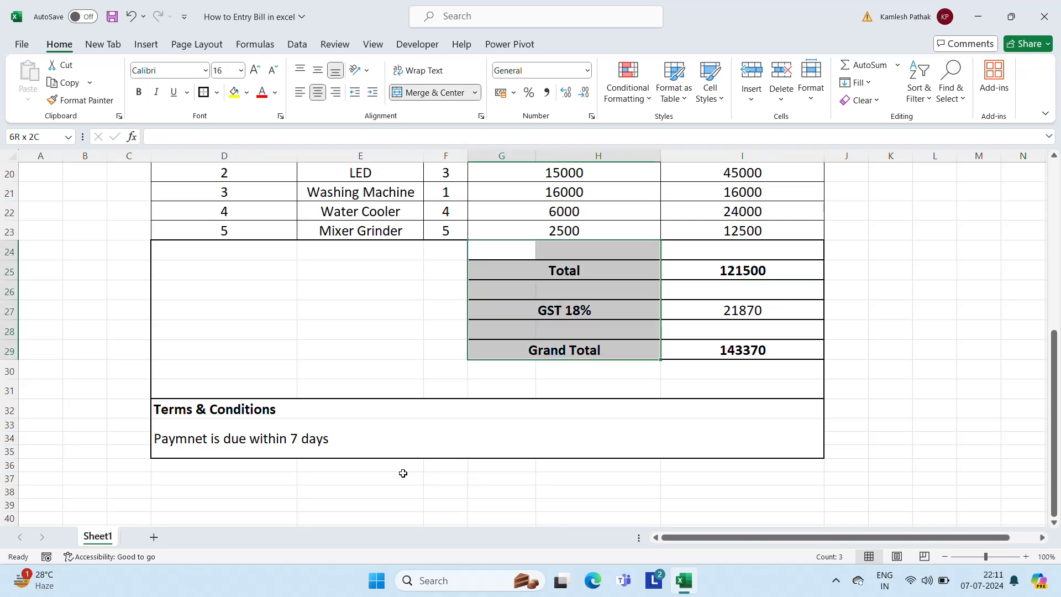
Outline the totals block G24:I29 with a thick outside border
key(shift+Right)
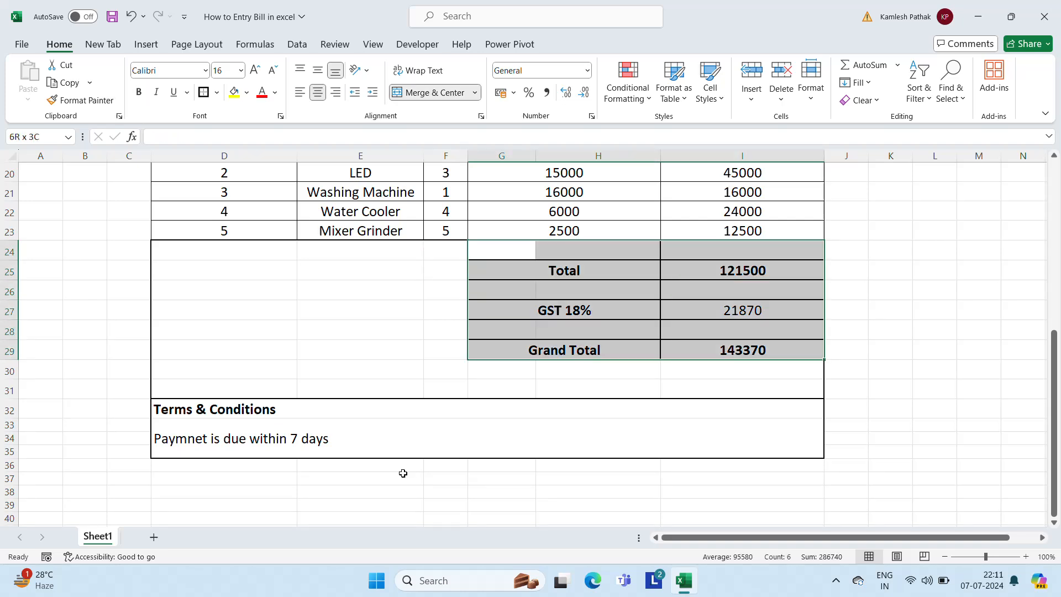
click(216, 94)
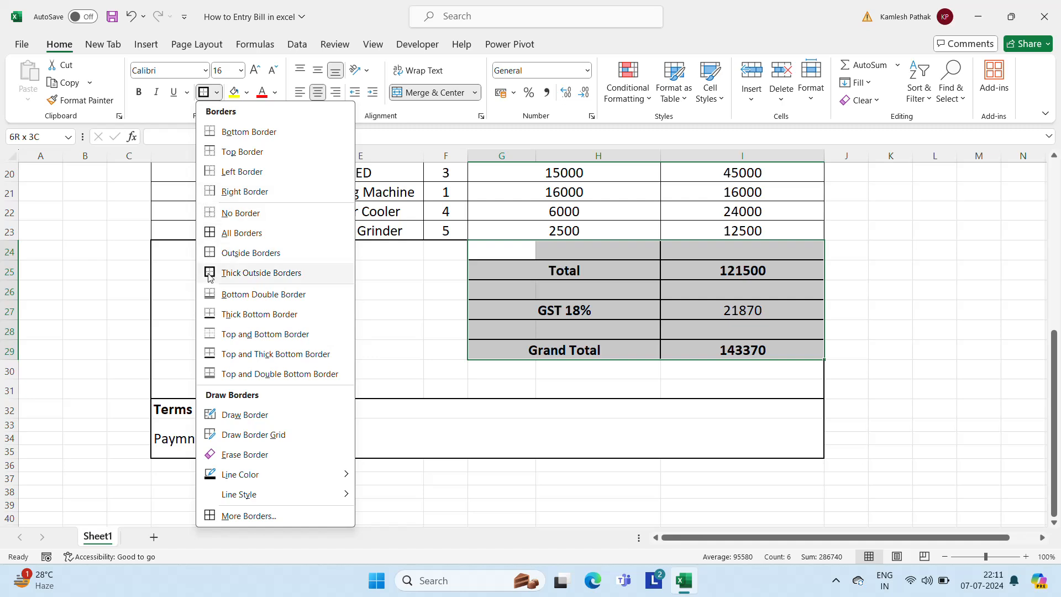
click(261, 272)
click(370, 326)
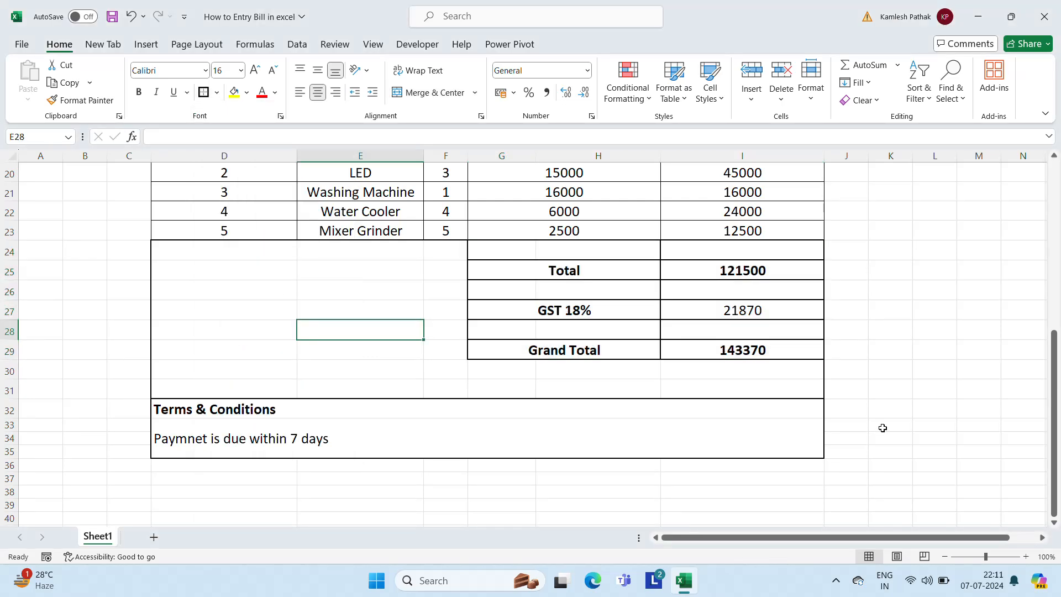
Delete the blank row 24 above Total, then undo the deletion
click(610, 254)
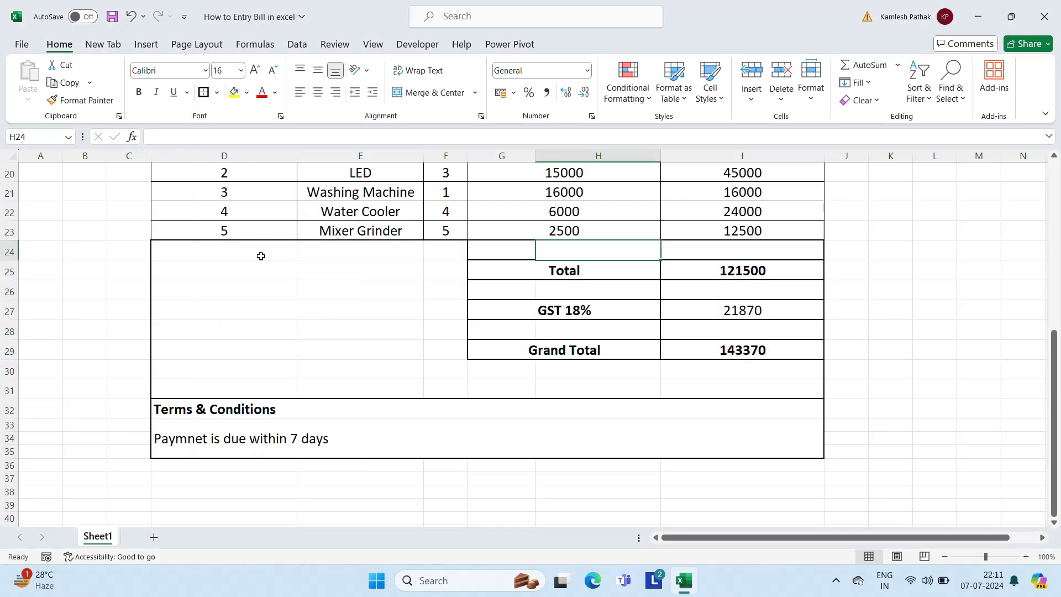
click(10, 251)
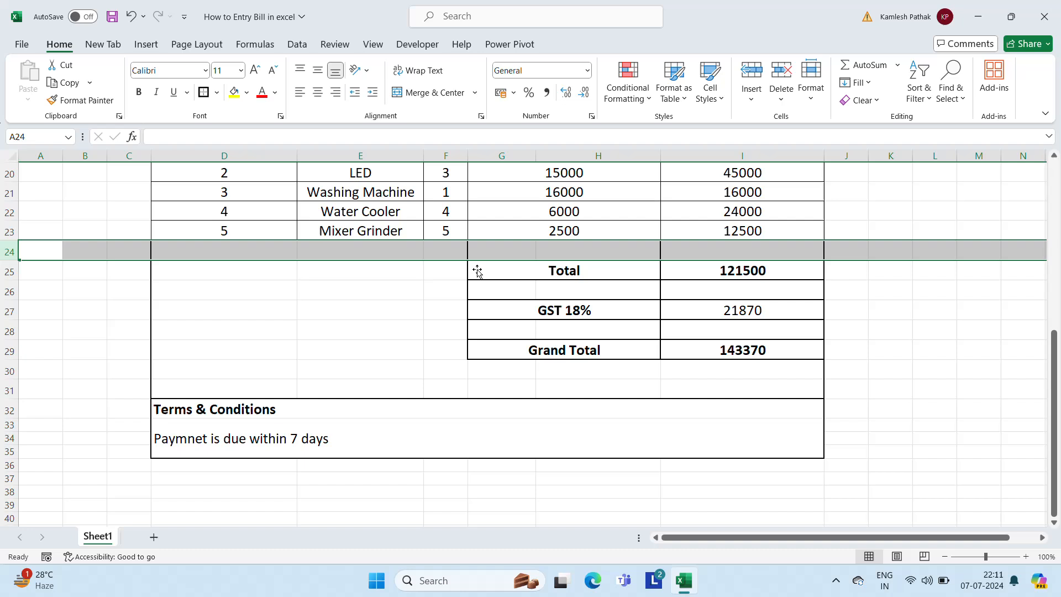
right_click(620, 253)
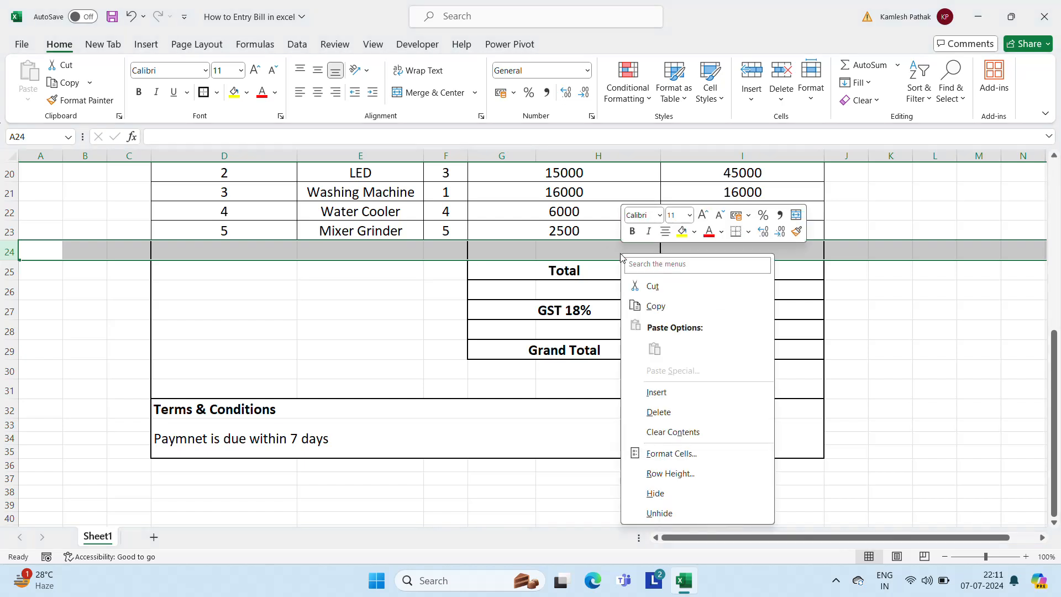
click(659, 413)
click(882, 311)
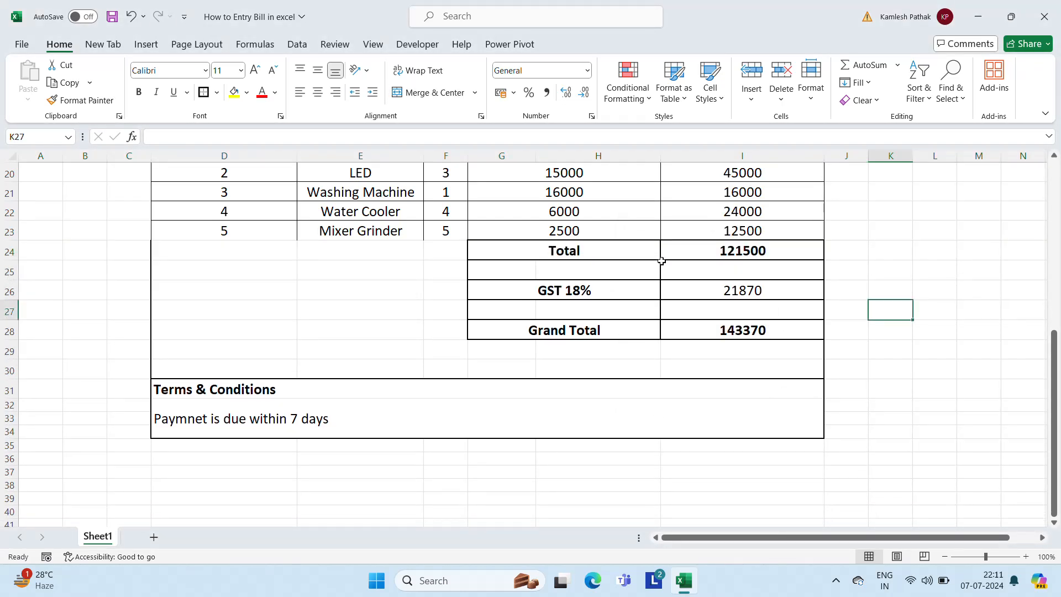
key(ctrl+z)
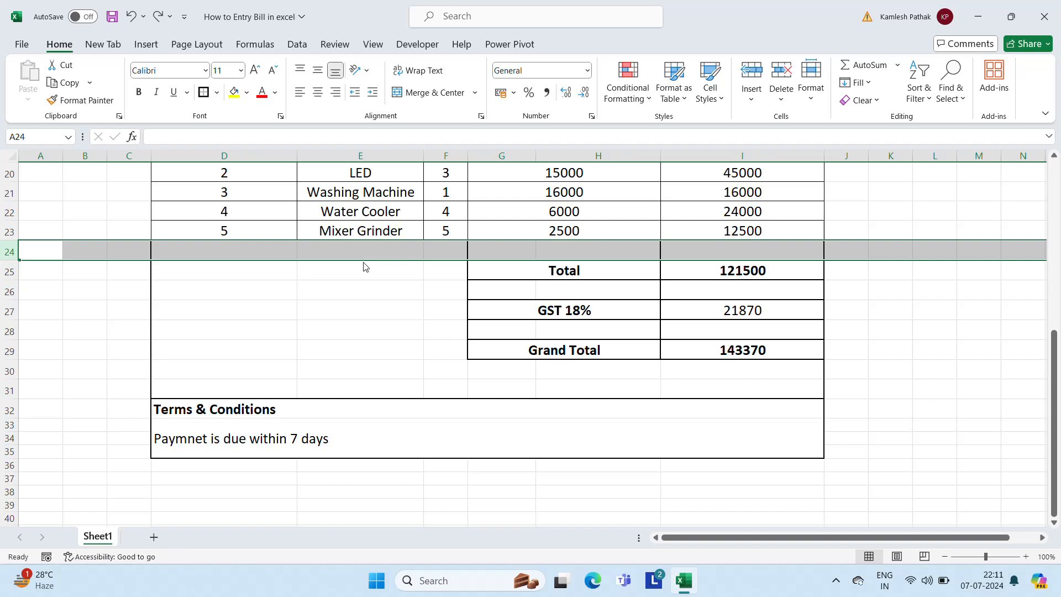
Merge row 24 from column D to I into one centered cell
click(221, 249)
key(shift+Right)
key(shift+Right)
key(shift+Right)
key(shift+Right)
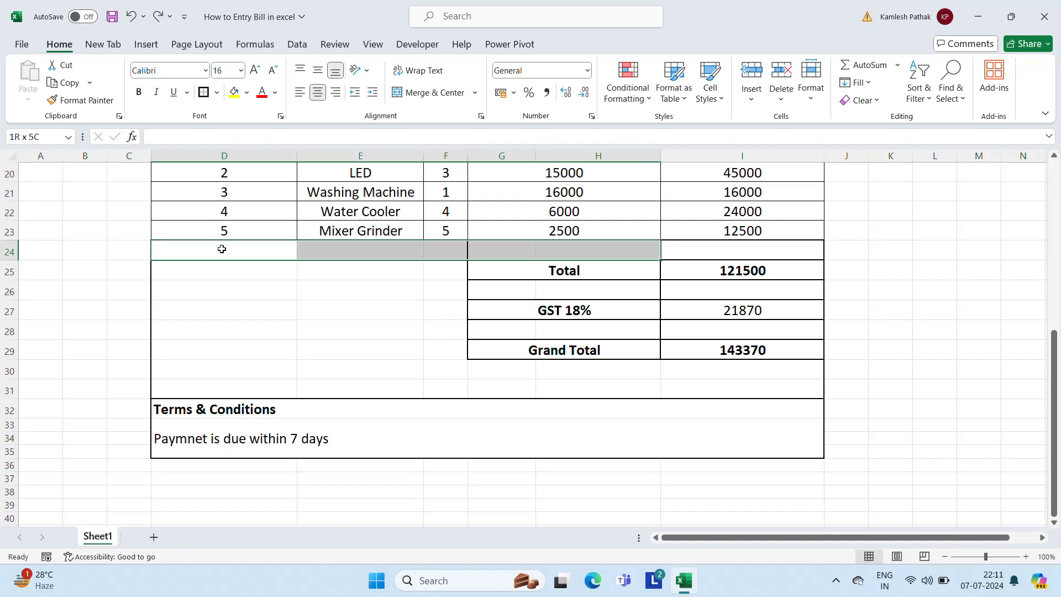
click(429, 90)
click(397, 304)
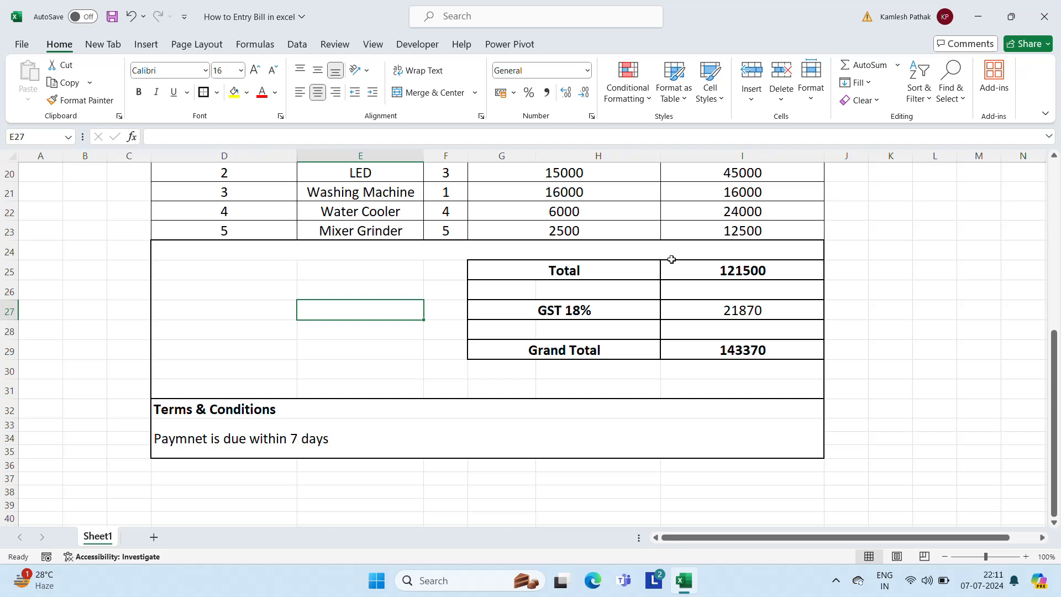
click(624, 271)
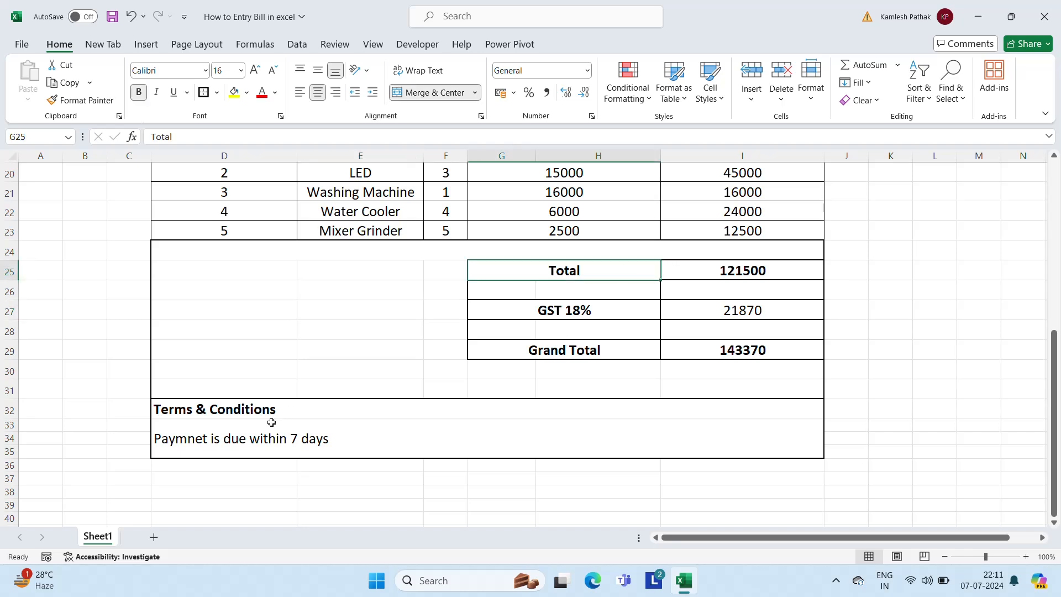
Apply All Borders to the item table D18:I23
click(805, 379)
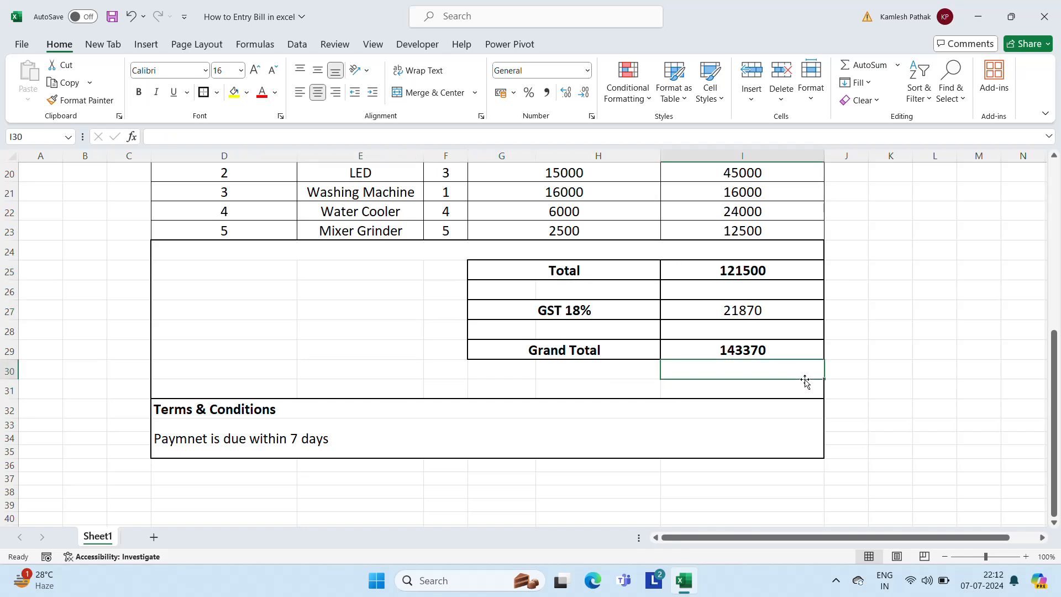
key(Up)
key(Up)
key(Up)
key(Up)
key(Up)
key(Up)
key(Up)
key(Up)
key(Up)
key(Up)
key(Up)
key(Up)
key(Up)
key(Up)
key(Up)
key(Up)
key(Up)
key(Up)
key(Up)
key(Up)
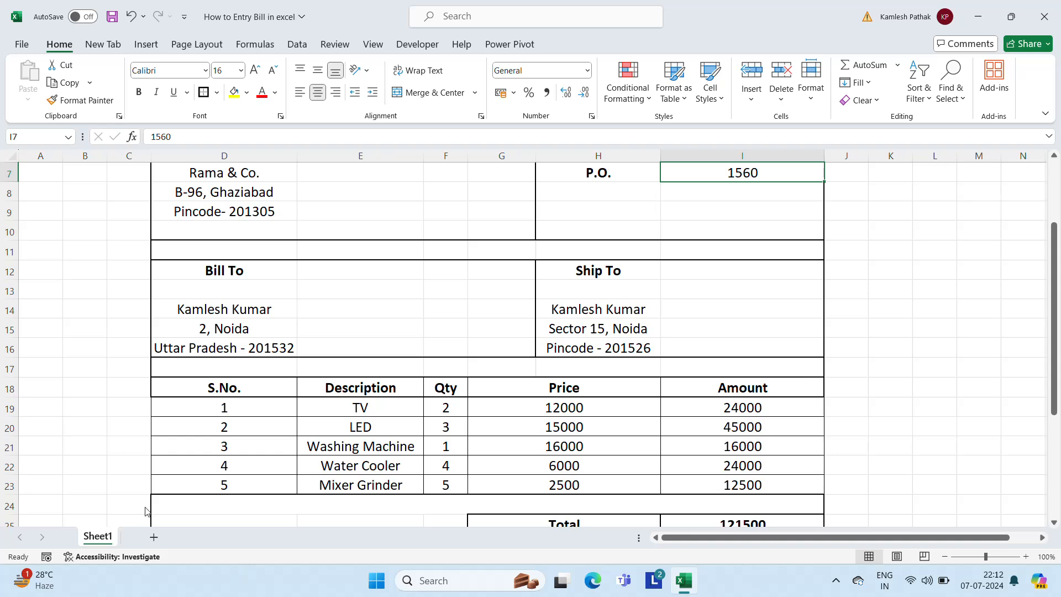
click(178, 388)
key(shift+Down)
key(shift+Down)
key(shift+Down)
key(shift+Down)
key(shift+Down)
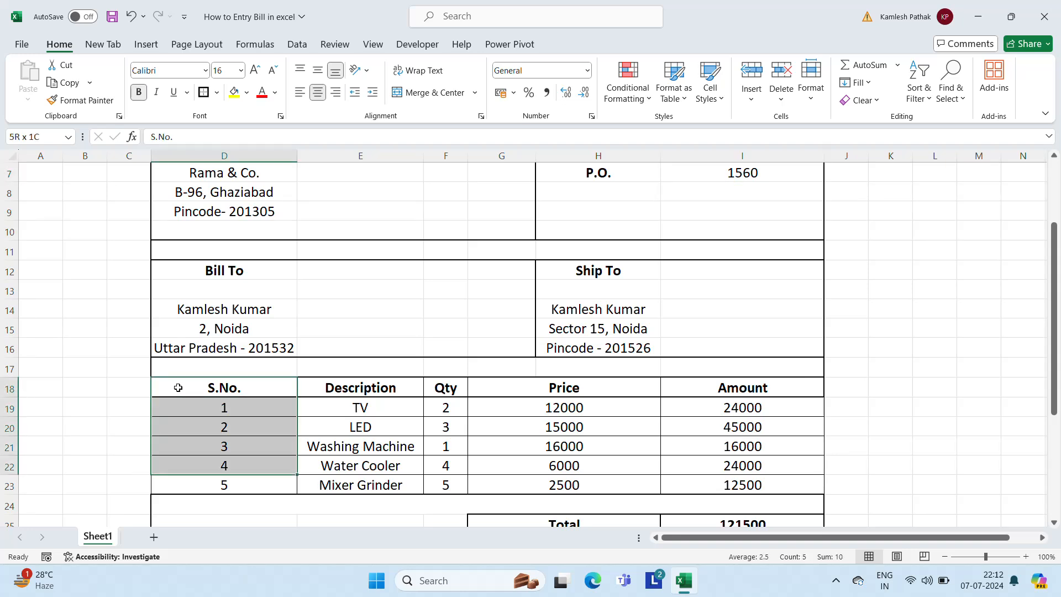
key(shift+Right)
key(shift+Right)
key(shift+Right)
key(shift+Right)
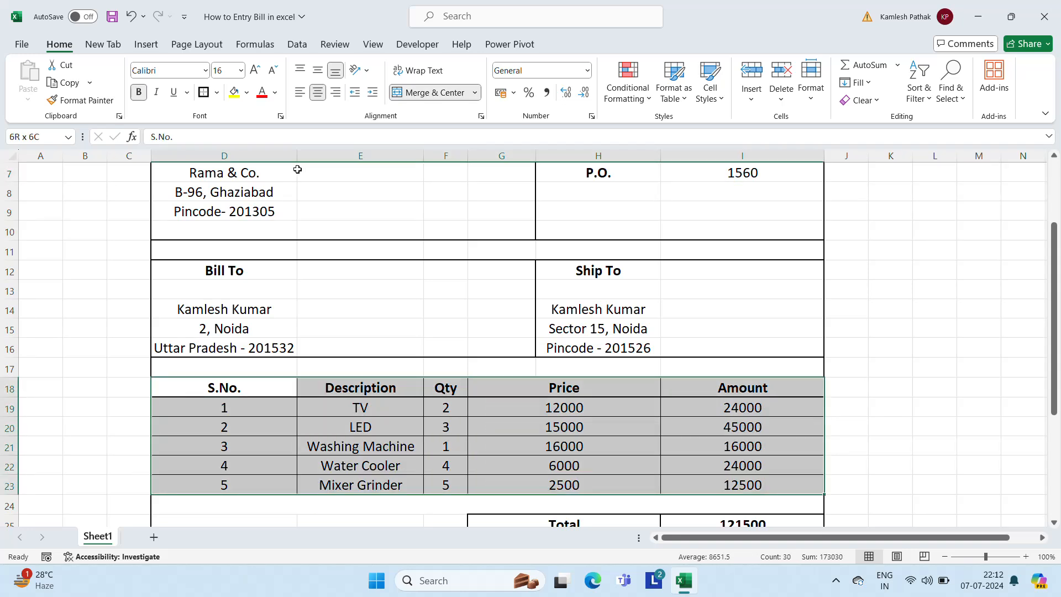
click(203, 93)
click(387, 420)
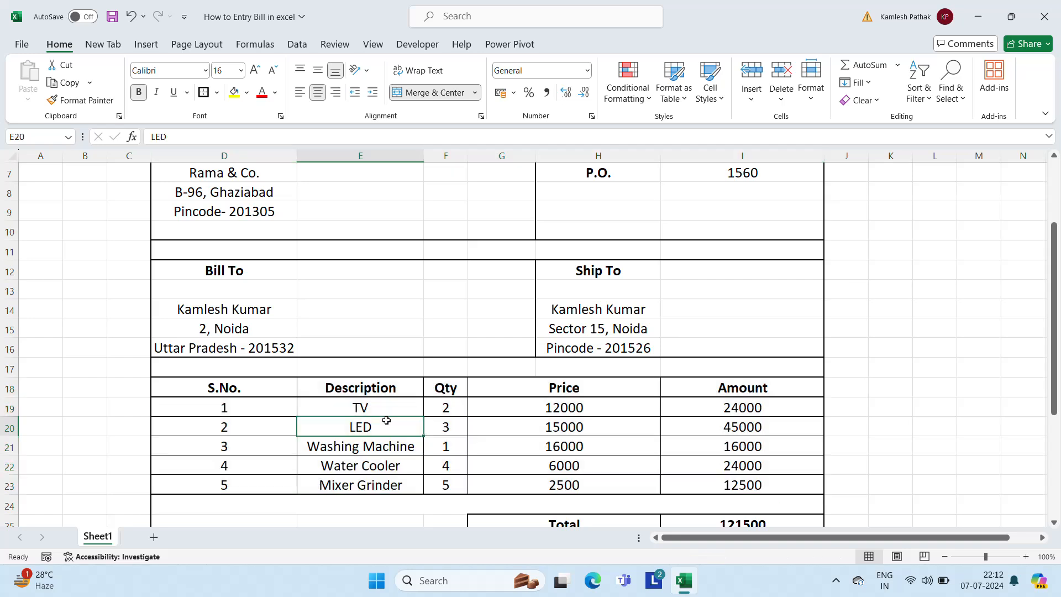
Clear the descriptions and quantities in E19:F23 so every Amount reads 0
key(Up)
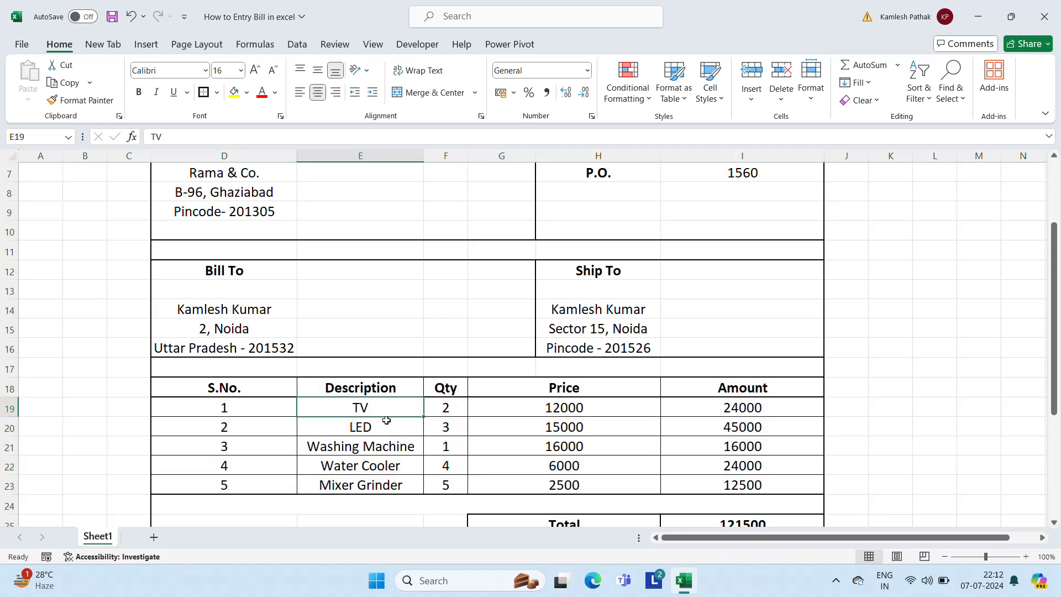
key(Right)
key(Right)
key(Right)
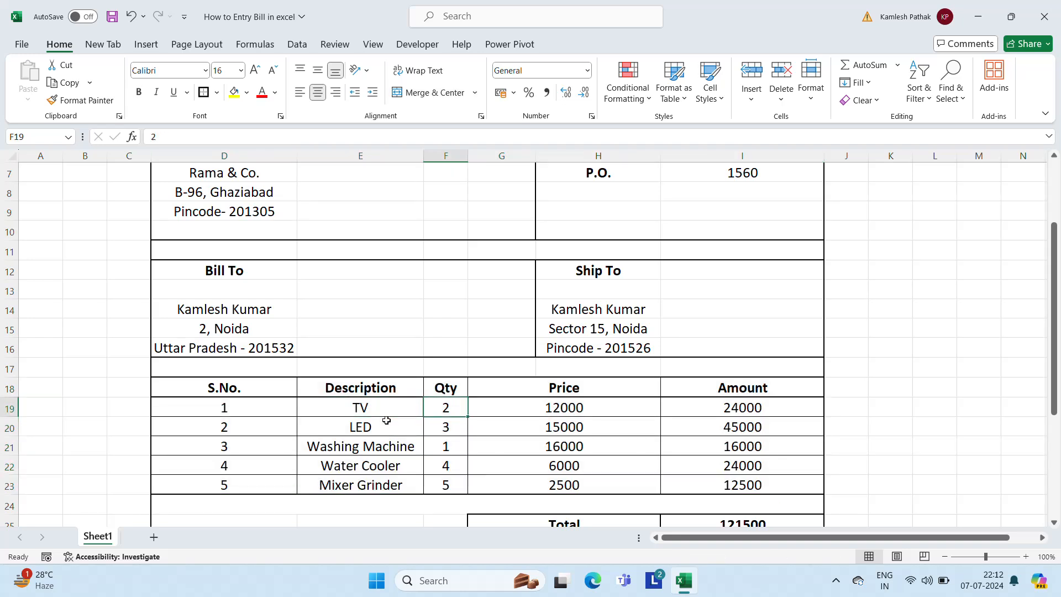
key(Left)
key(Left)
key(Left)
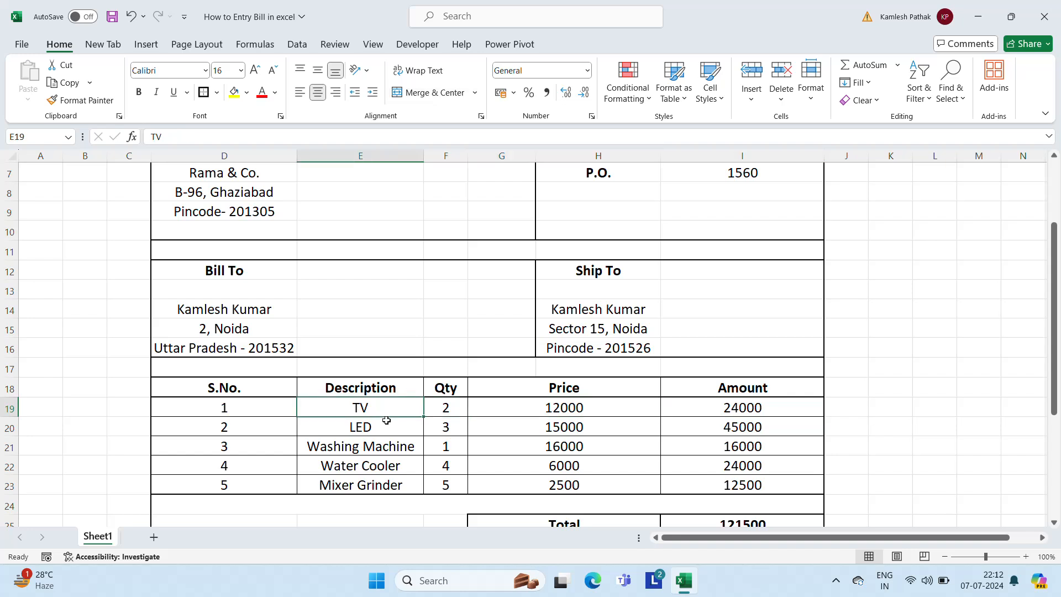
key(Right)
key(Right)
key(Right)
key(Left)
key(Left)
key(Left)
key(shift+Right)
key(shift+Right)
key(shift+Left)
key(shift+Down)
key(shift+Down)
key(shift+Down)
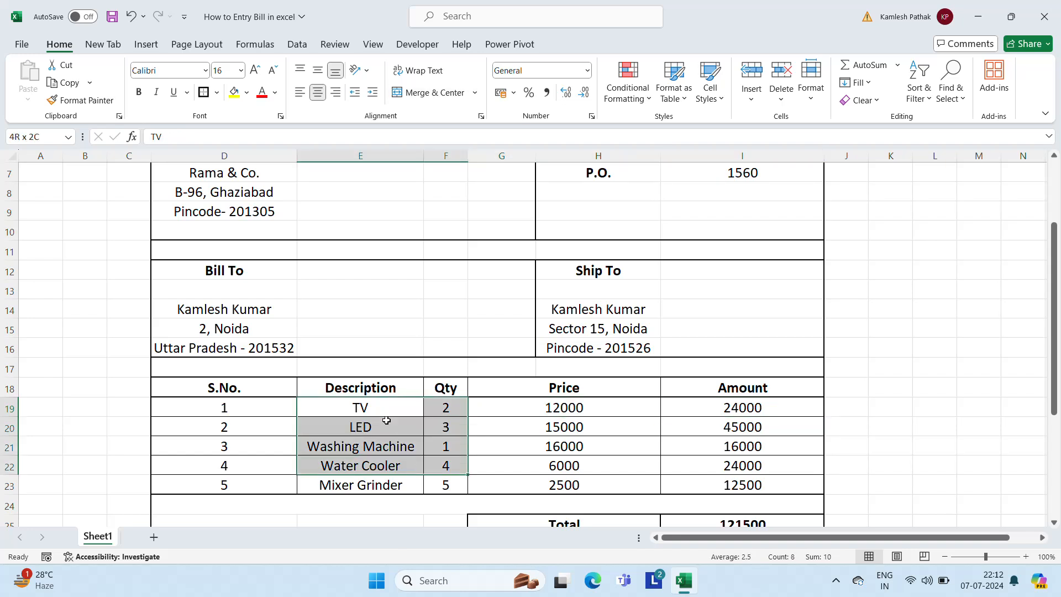
key(shift+Down)
key(Delete)
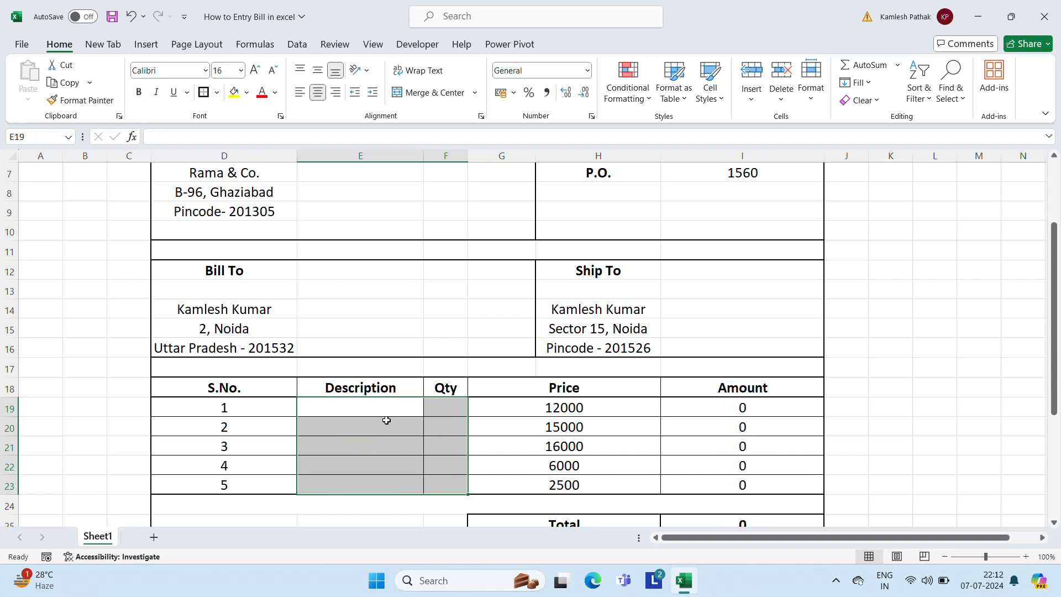
key(Right)
key(Right)
key(Right)
key(Down)
key(Down)
key(Down)
key(Down)
key(Down)
key(Down)
key(Down)
key(Down)
key(Down)
key(Down)
key(Down)
key(Down)
key(Down)
key(Down)
key(Down)
key(Down)
key(Down)
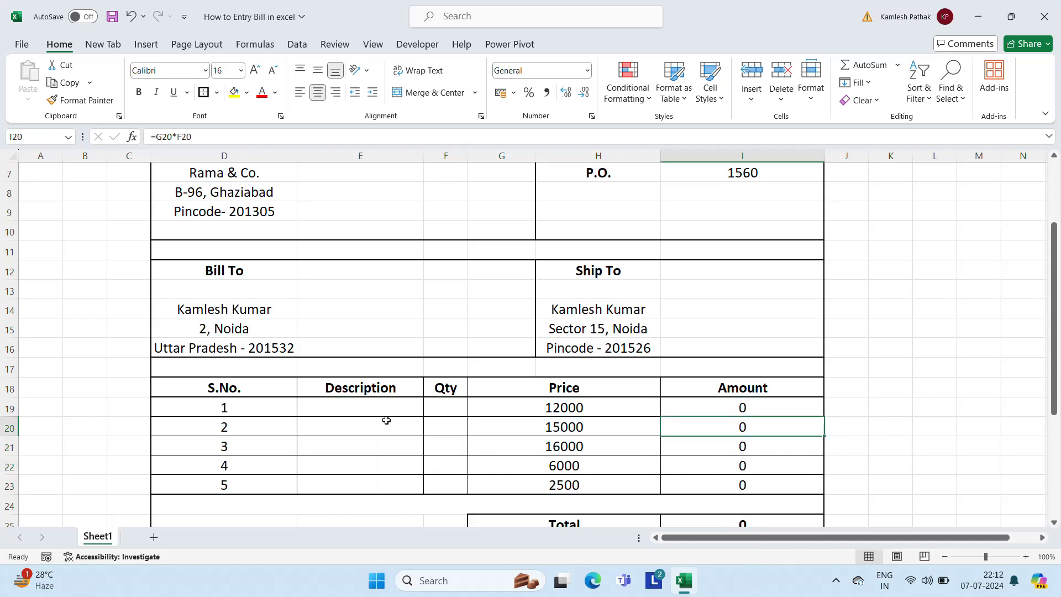
key(Up)
key(Up)
key(Up)
key(Up)
key(Up)
key(Up)
key(Up)
key(Up)
key(Up)
key(Up)
key(Up)
key(Up)
key(Up)
key(Up)
key(Up)
key(Up)
key(Up)
key(Up)
key(Up)
key(Up)
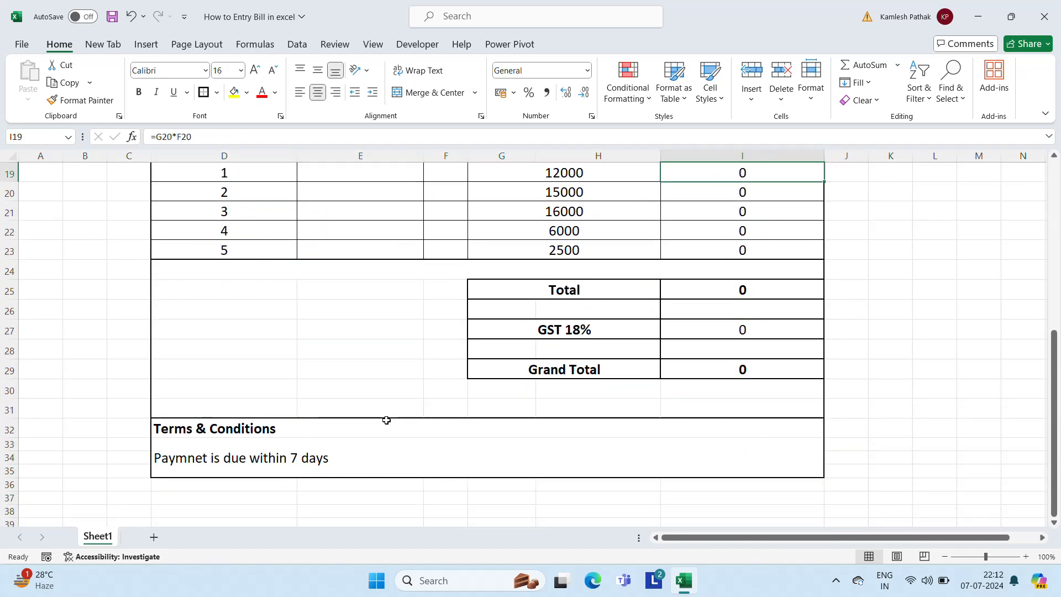
key(Down)
key(Down)
key(Down)
key(Down)
key(Down)
key(Down)
key(Down)
key(Down)
key(Down)
key(Down)
key(Down)
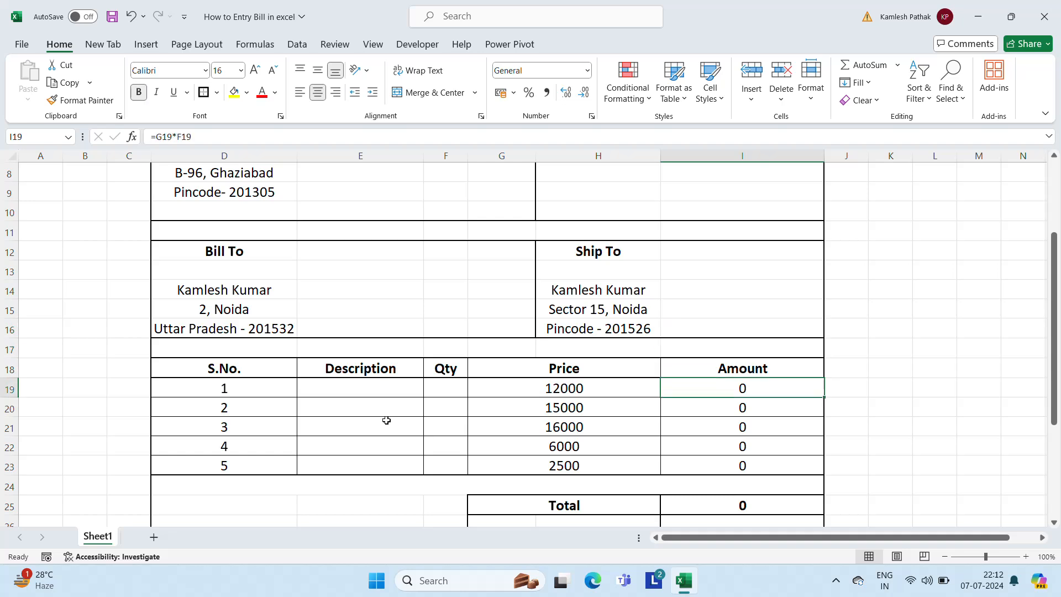
key(Left)
key(Left)
key(Left)
key(Left)
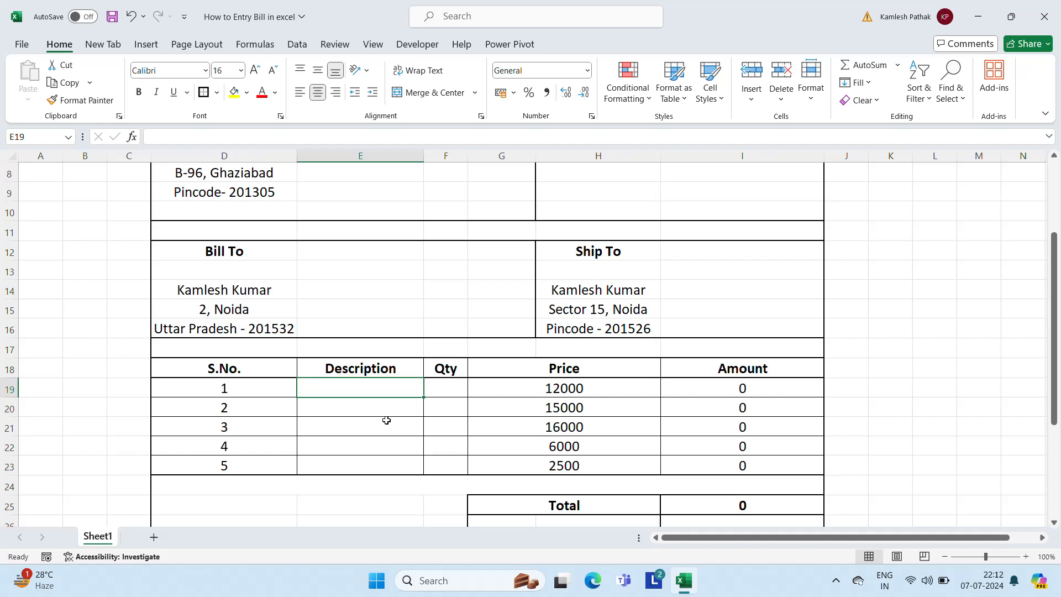
Enter descriptions LED, Mobile Phone and Speaker in the first three item rows
text(LED)
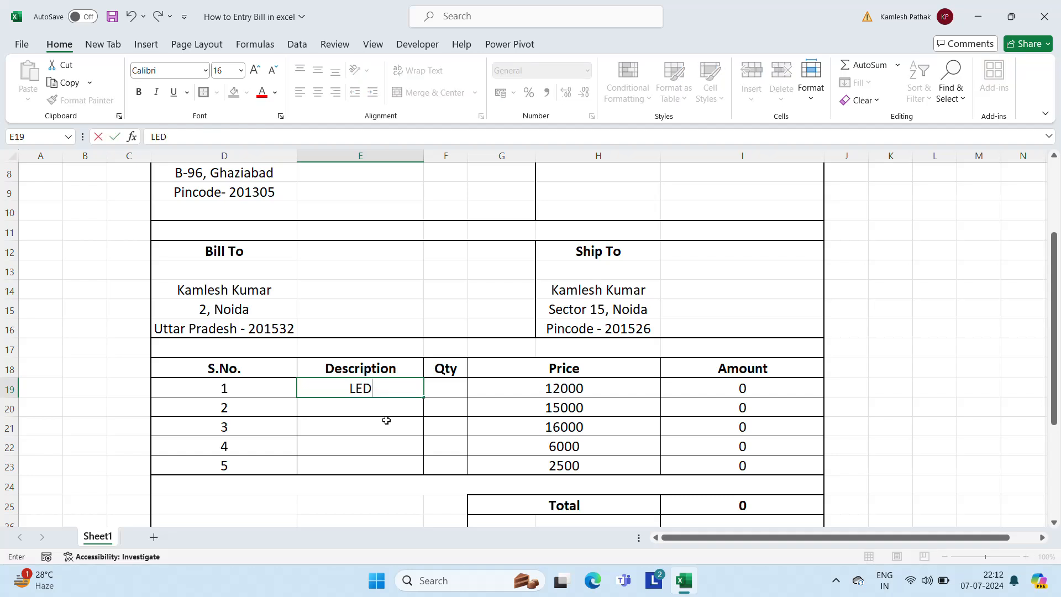
key(Return)
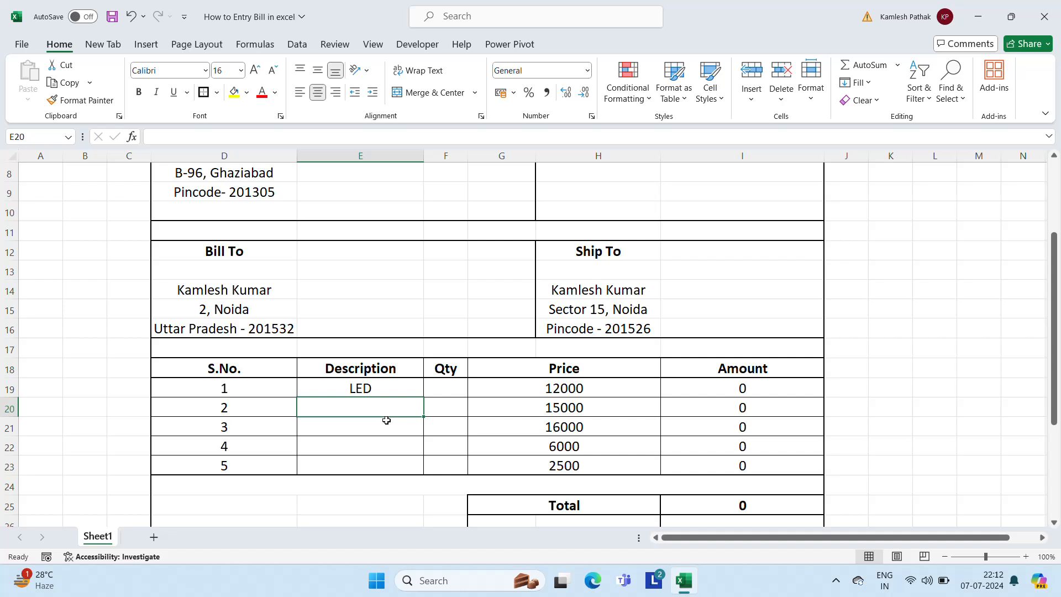
text(Mobile Pho)
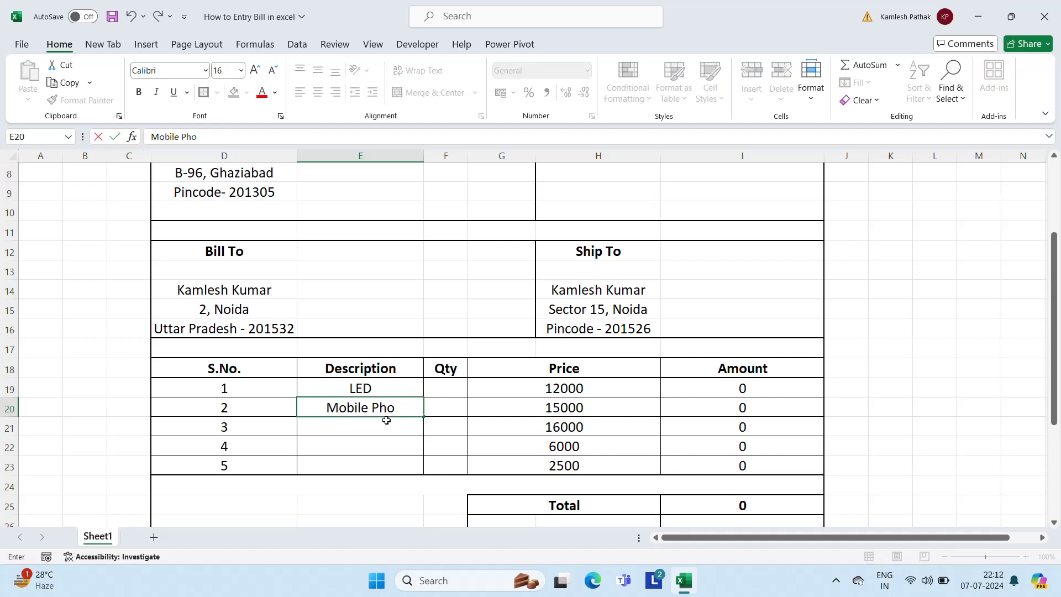
text(ne)
key(Return)
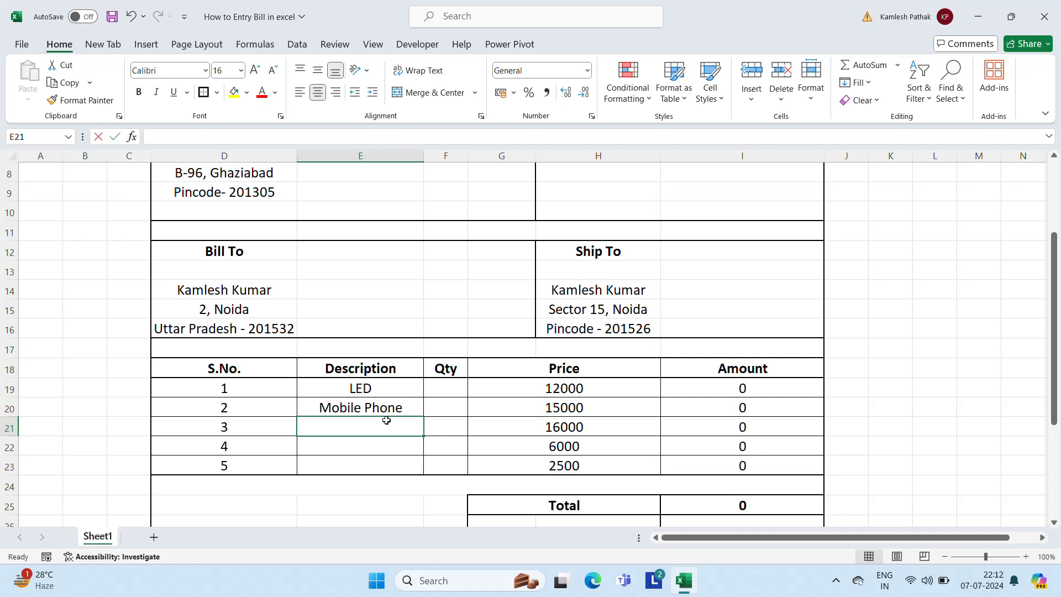
text(Wirelss)
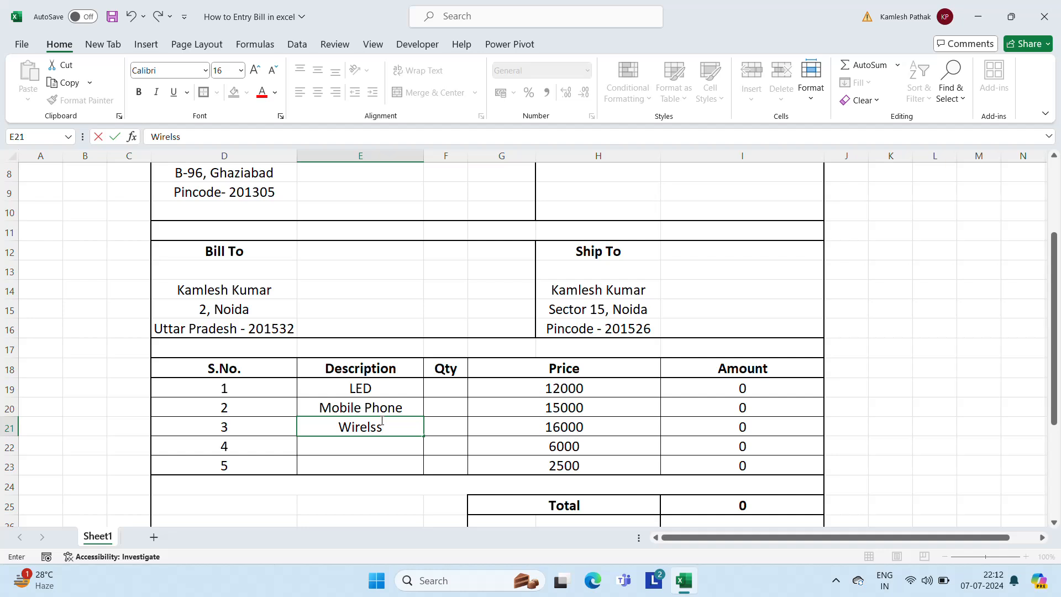
key(BackSpace)
key(BackSpace)
key(BackSpace)
key(BackSpace)
key(BackSpace)
key(BackSpace)
key(BackSpace)
text(Speaker)
key(Return)
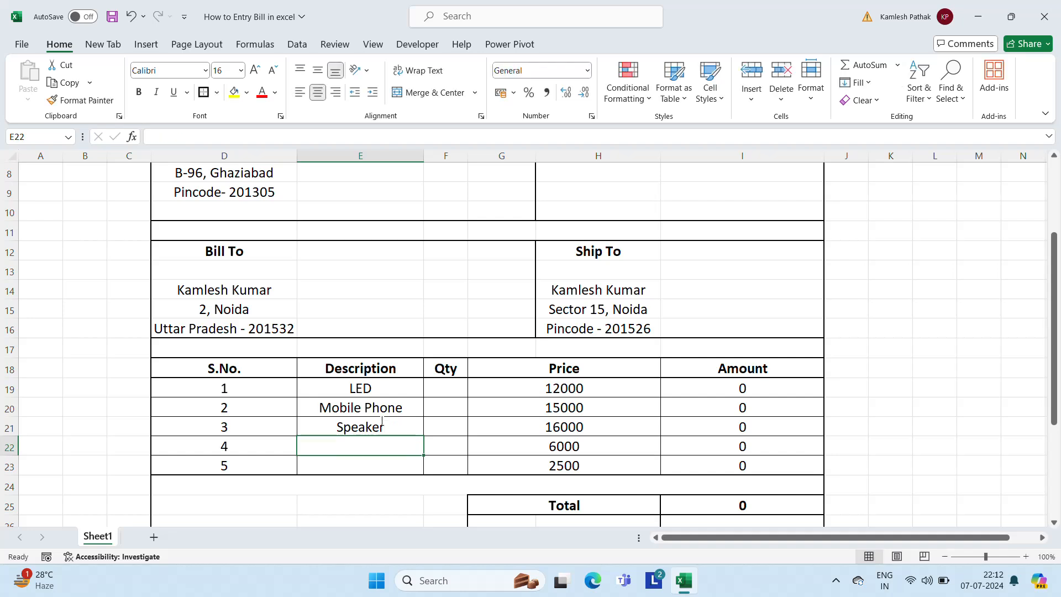
Enter Home Theater and Blutooth Speaker as the last two item descriptions
text(Home)
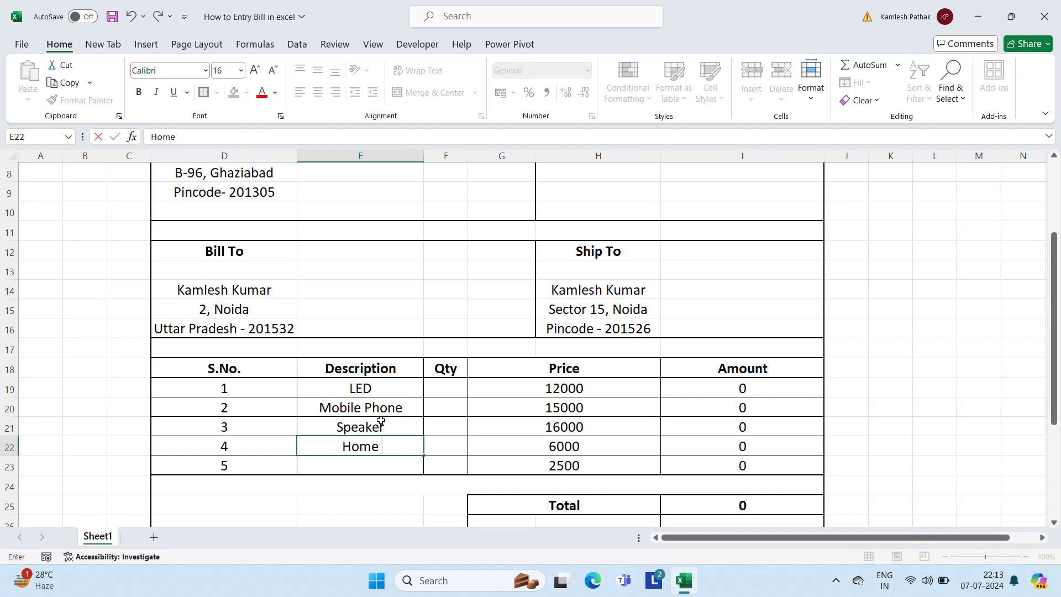
text( Thead)
key(BackSpace)
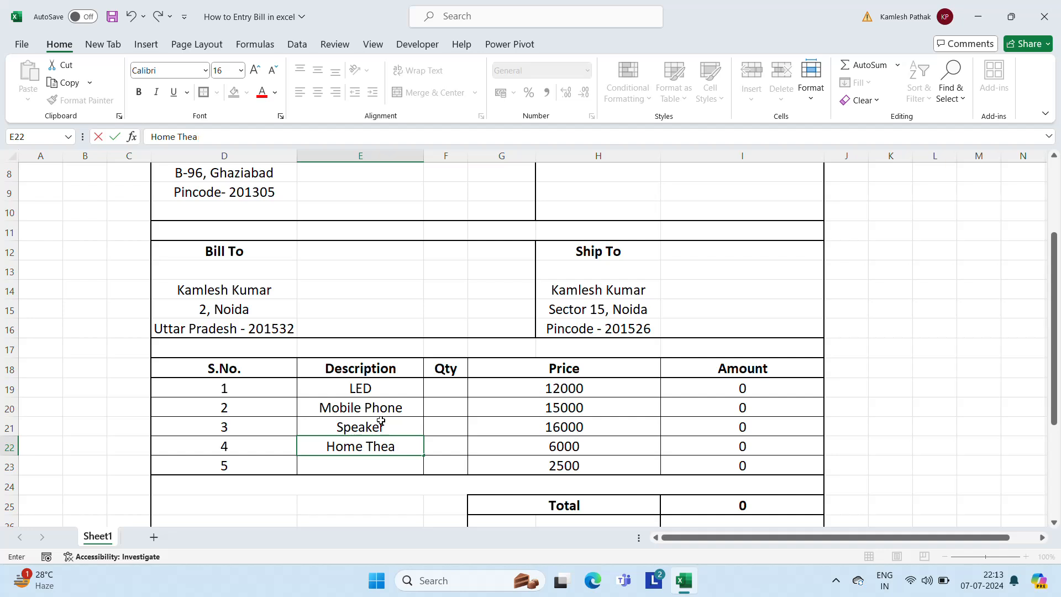
text(te)
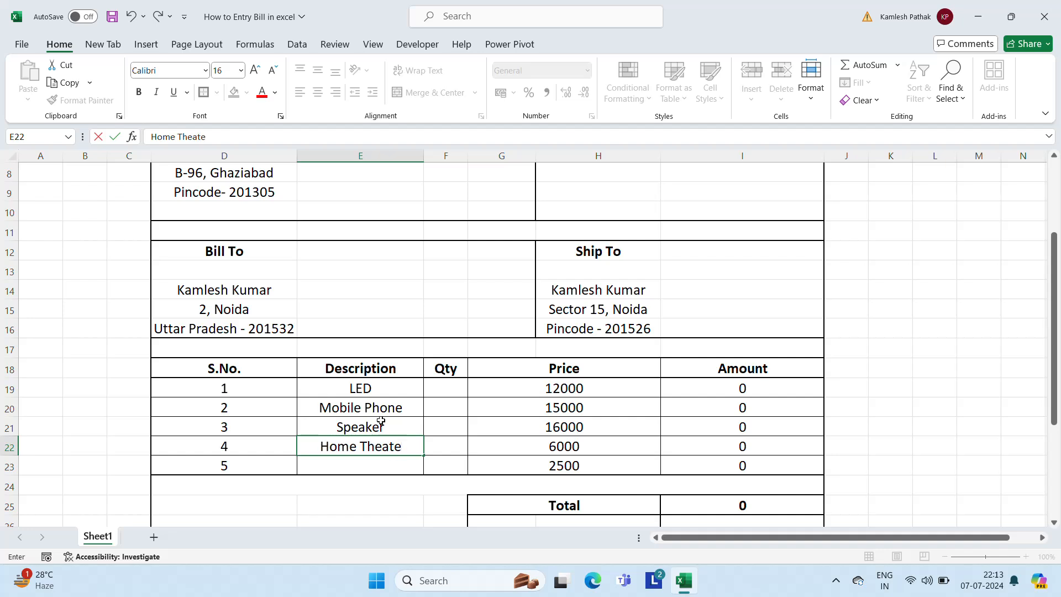
text(e)
key(BackSpace)
text(r)
key(Return)
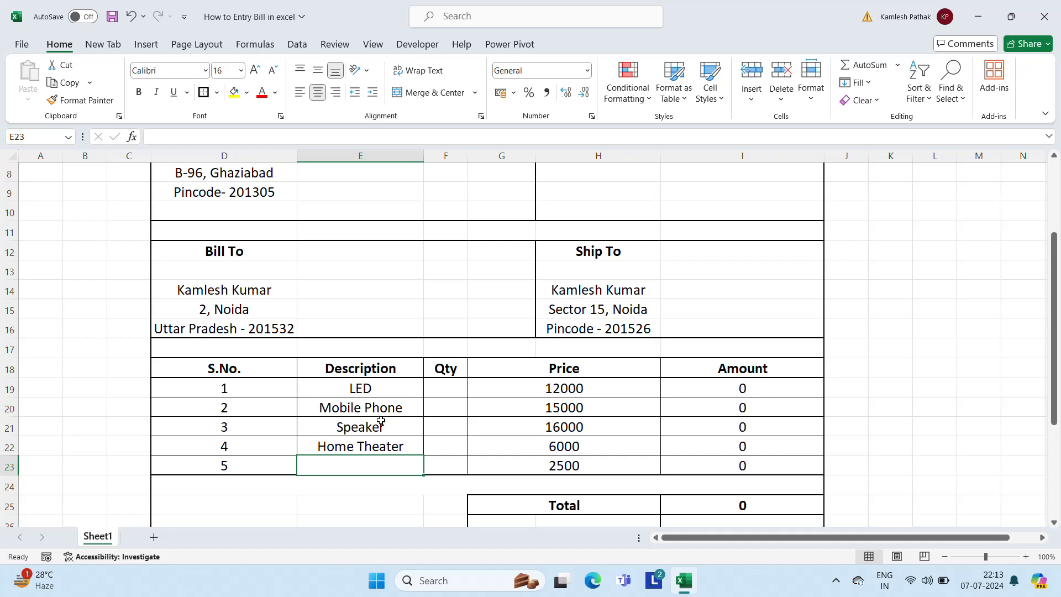
text(B)
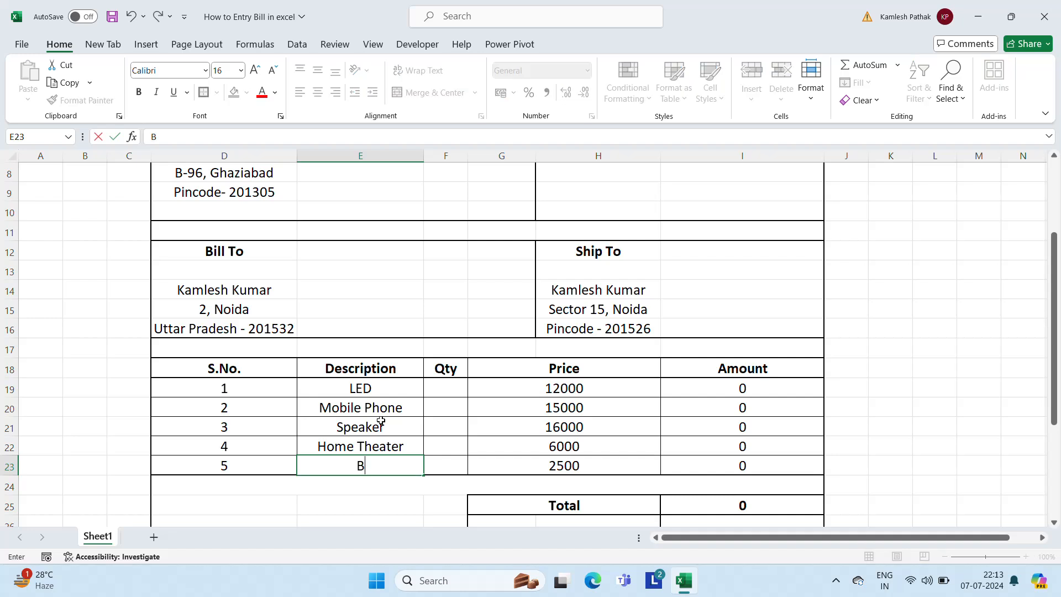
text(l)
text(y)
key(BackSpace)
text(uttoth)
key(BackSpace)
key(BackSpace)
key(BackSpace)
key(BackSpace)
text(ooth Spra)
key(BackSpace)
key(BackSpace)
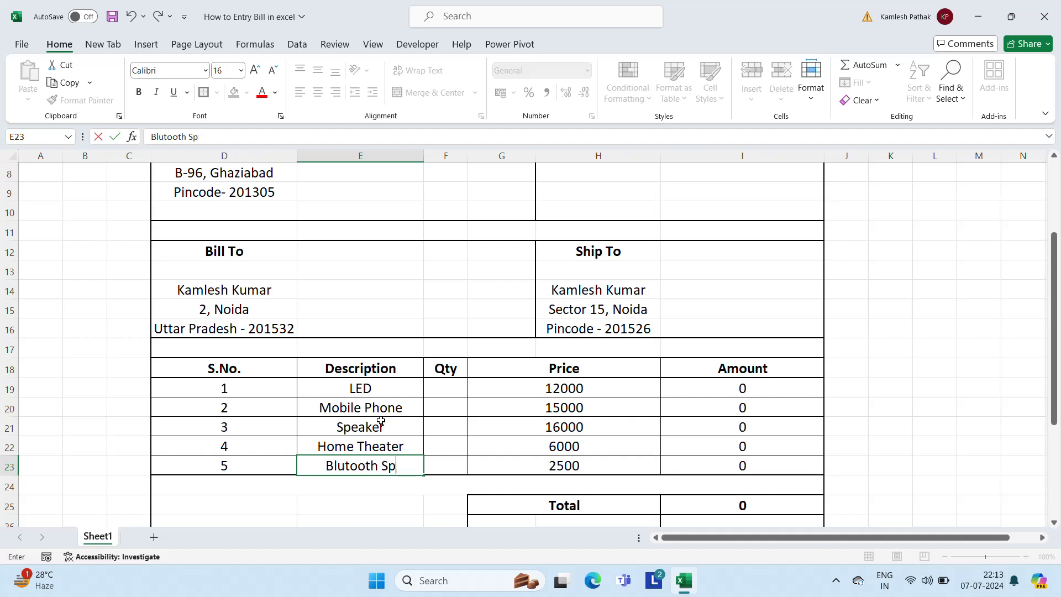
text(eaker)
key(Return)
Enter quantities 2, 3, 4, 9 and 10 for the five items
key(Up)
key(Up)
key(Up)
key(Up)
key(Up)
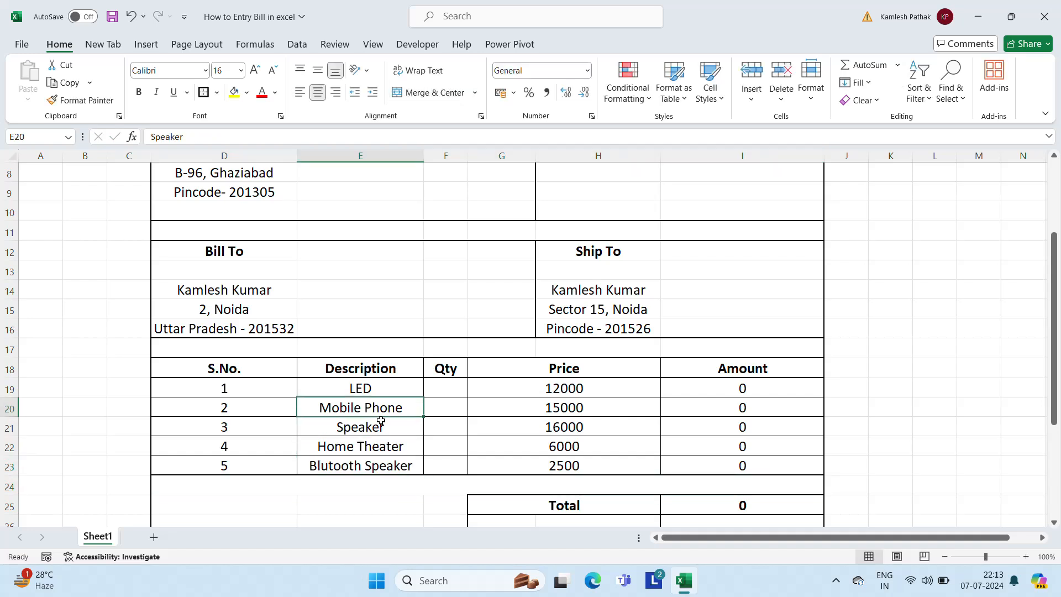
key(Right)
key(Right)
key(Left)
key(Left)
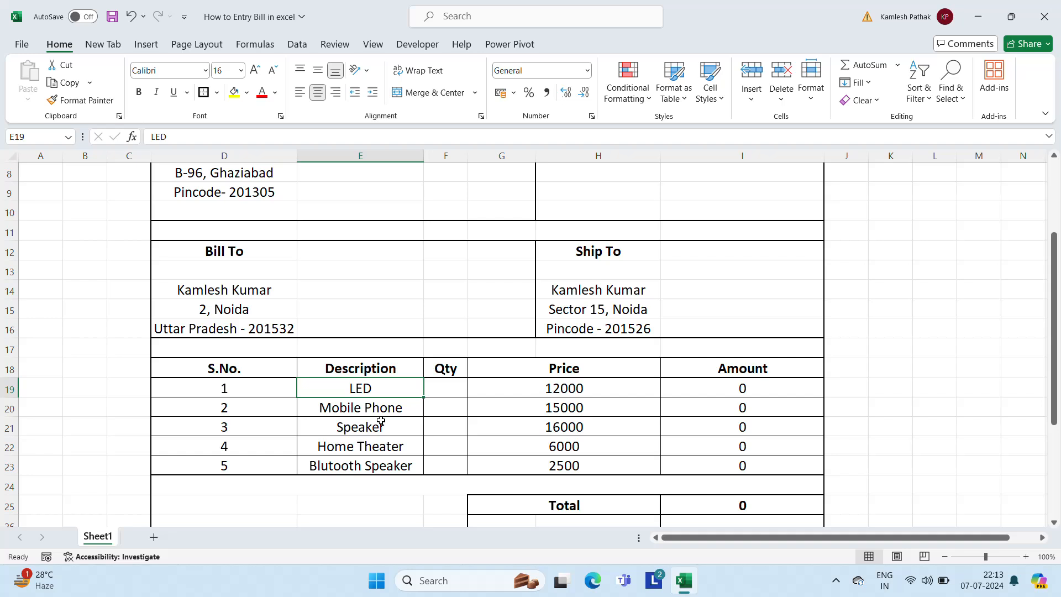
key(Right)
text(2)
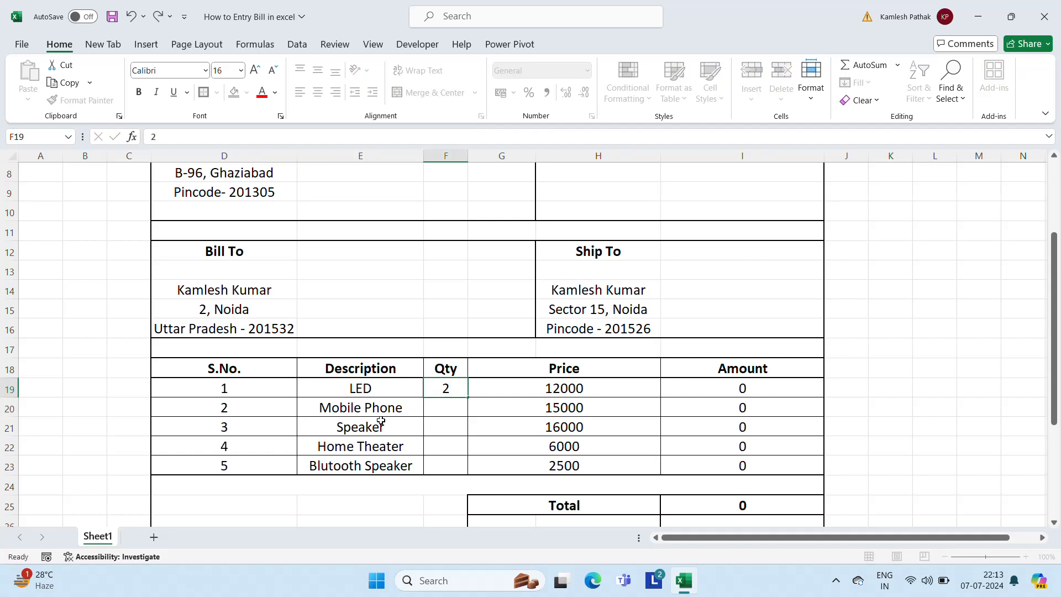
key(Return)
text(3)
key(Return)
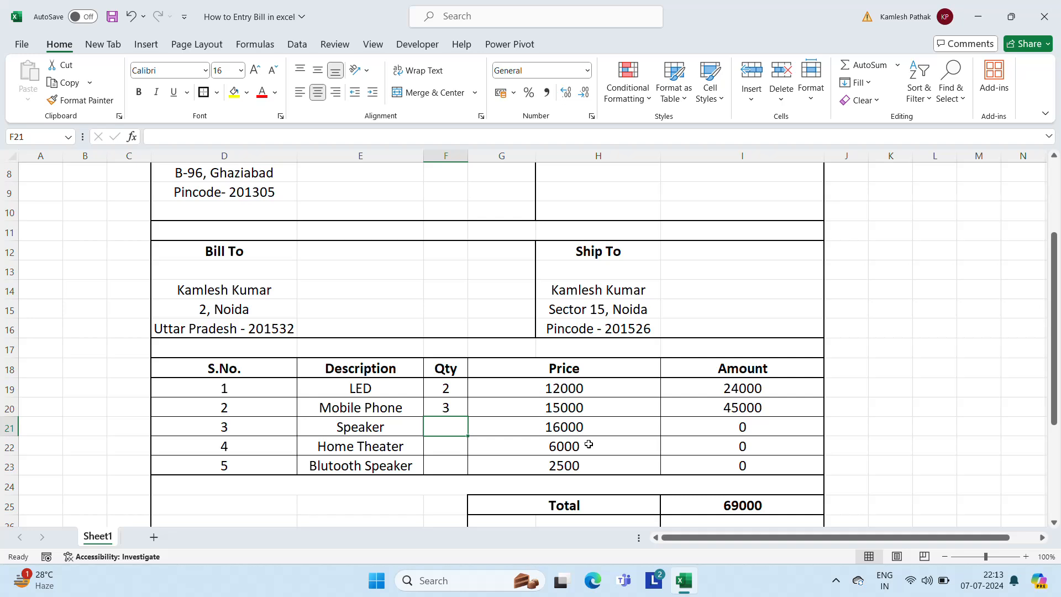
text(4)
key(Return)
text(9)
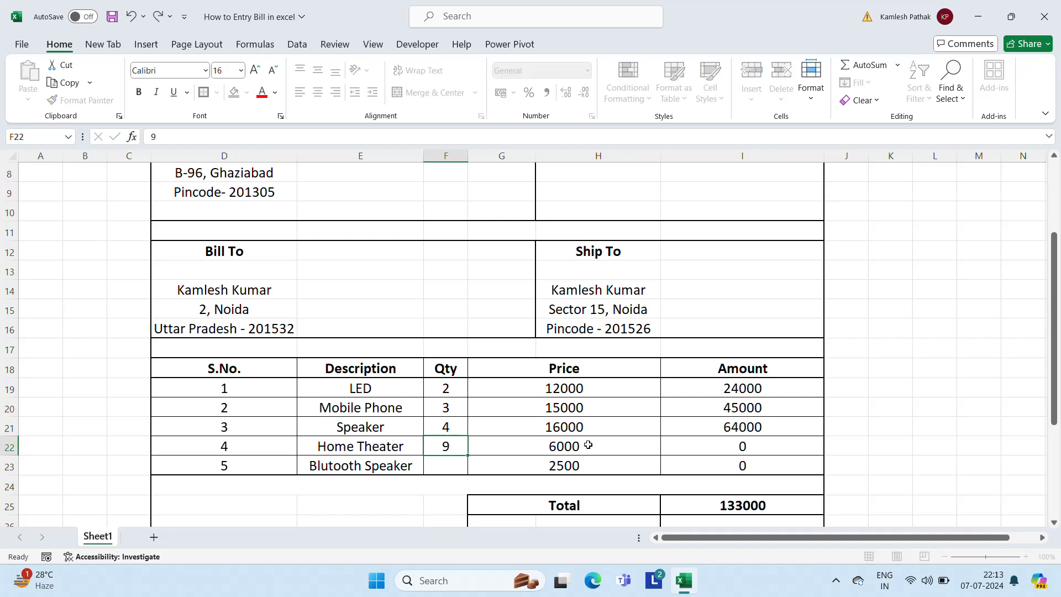
key(Return)
text(10)
key(Return)
Review the computed amounts and totals, then select all five item descriptions
key(Up)
key(Up)
key(Right)
key(Right)
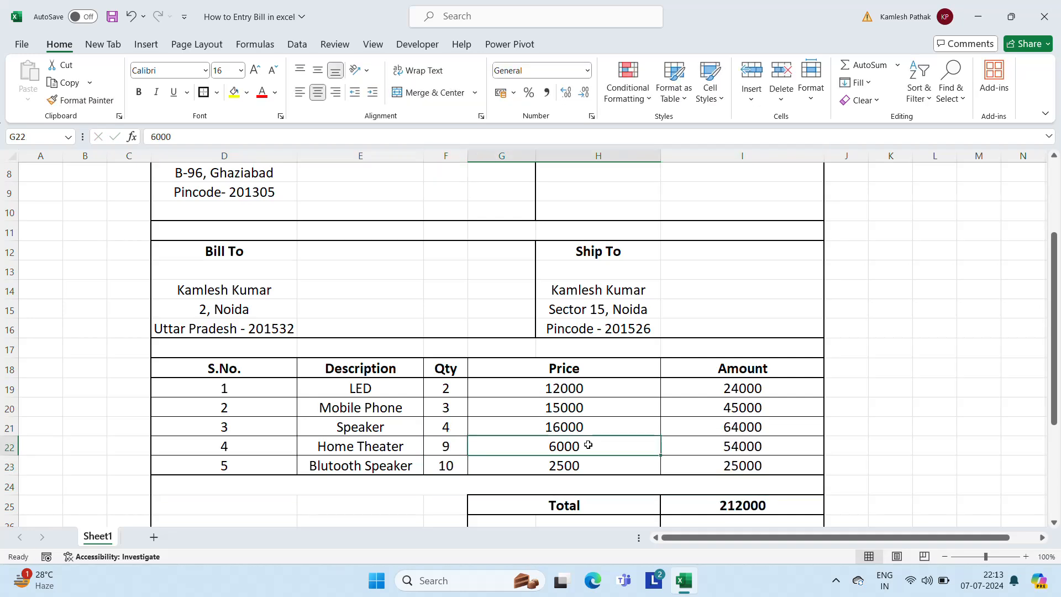
key(Down)
key(Down)
key(Down)
key(Down)
key(Down)
key(Down)
key(Down)
key(Down)
key(Down)
key(Down)
key(Down)
key(Down)
key(Down)
key(Down)
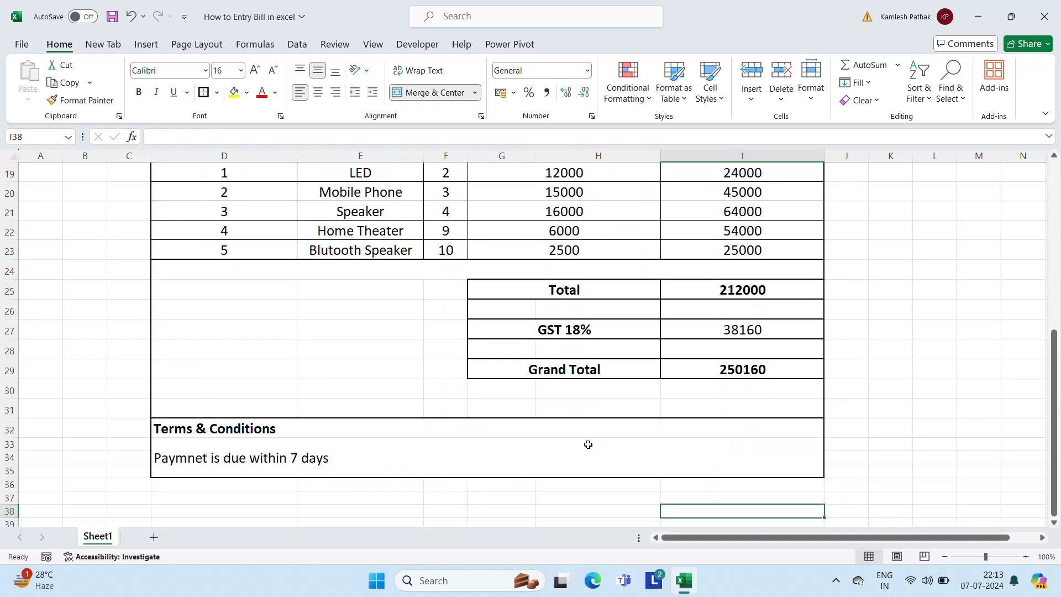
key(Up)
key(Up)
key(Up)
key(Up)
key(Up)
key(Up)
key(Up)
key(Up)
key(Up)
key(Up)
key(Up)
key(Up)
key(Up)
key(Up)
key(Up)
key(Up)
key(Up)
key(Up)
key(Up)
key(Up)
key(Up)
key(Up)
key(Up)
key(Up)
key(Up)
key(Up)
key(Up)
key(Up)
key(Up)
key(Up)
key(Up)
key(Up)
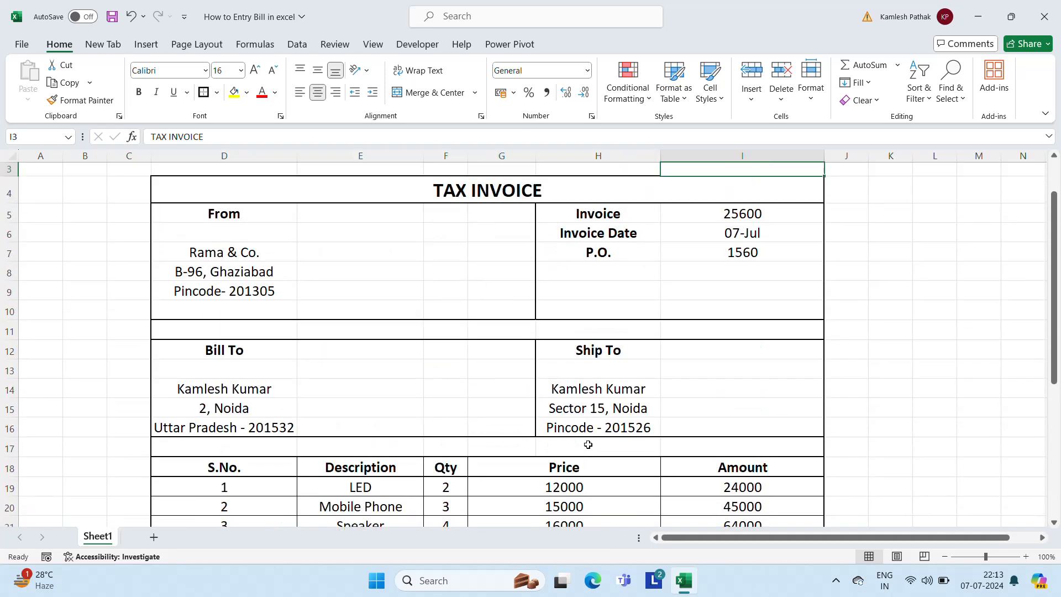
key(Down)
key(Down)
key(Down)
key(Down)
key(Down)
key(Down)
key(Down)
key(Down)
key(Down)
key(Down)
key(Down)
key(Down)
key(Down)
key(Down)
key(Down)
key(Down)
key(Down)
key(Down)
key(Down)
key(Down)
key(Down)
key(Down)
key(Down)
key(Down)
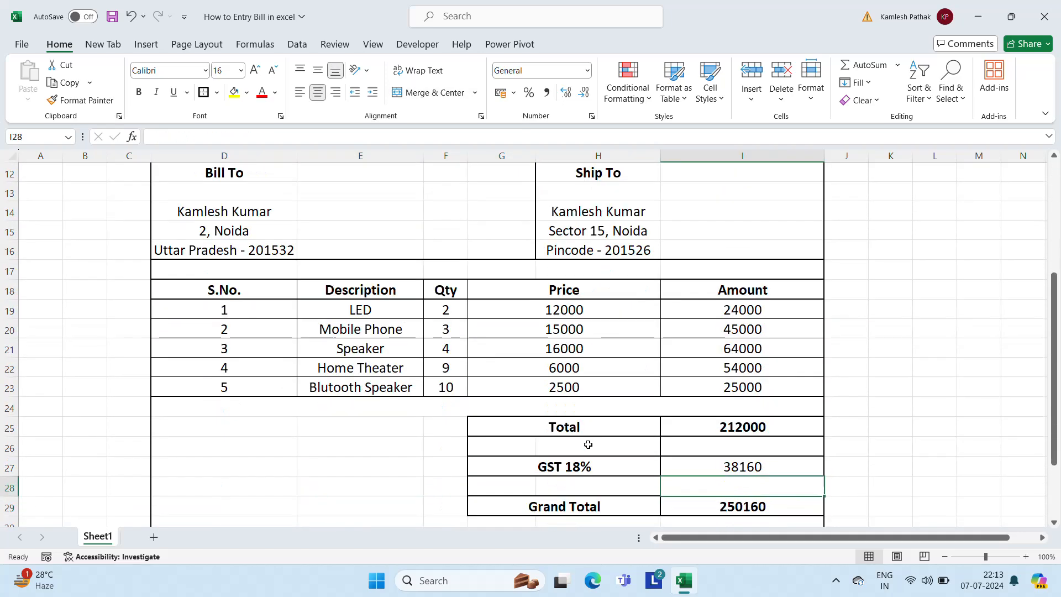
key(Up)
key(Up)
key(Up)
key(Up)
key(Up)
key(Up)
key(Up)
key(Up)
key(Up)
key(Left)
key(Left)
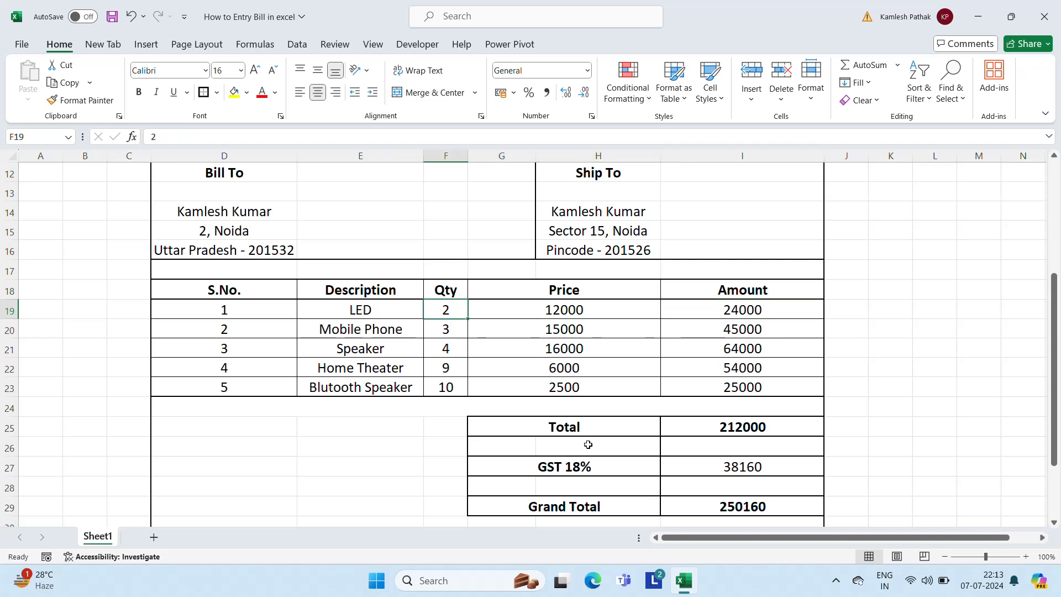
key(Right)
key(Left)
key(Right)
key(Left)
key(Left)
key(shift+Down)
key(shift+Down)
key(shift+Down)
key(shift+Down)
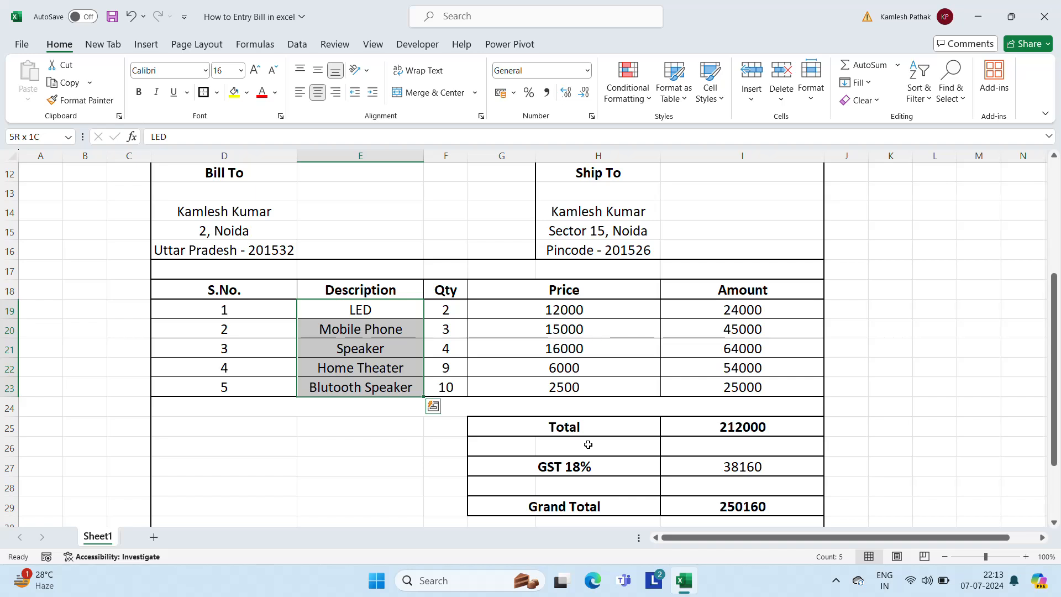
key(Delete)
key(shift+Up)
key(shift+Up)
key(shift+Up)
key(shift+Up)
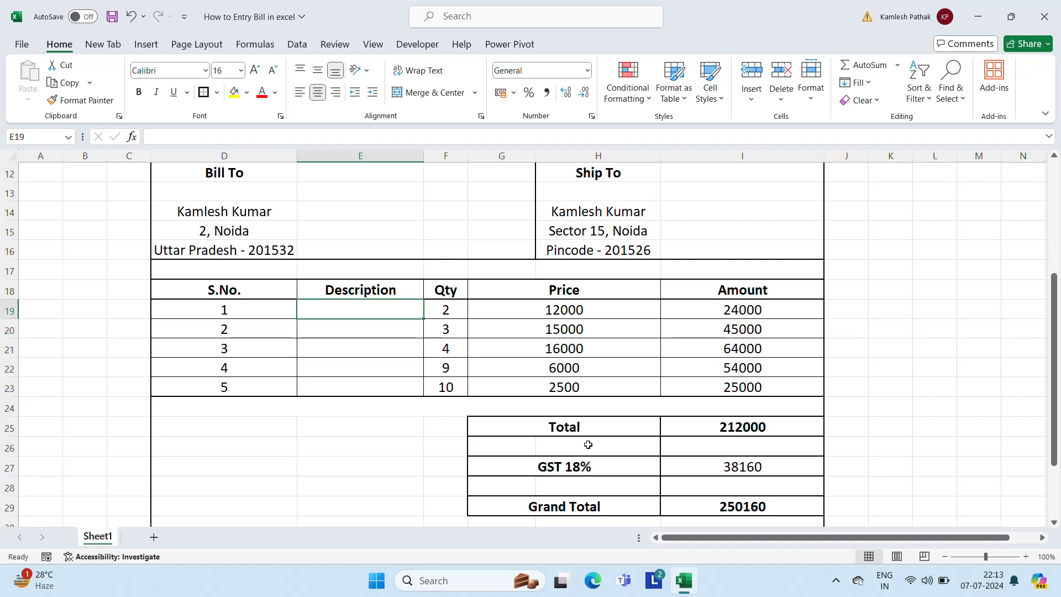
text(q)
key(Return)
text(b)
key(Return)
text(Description)
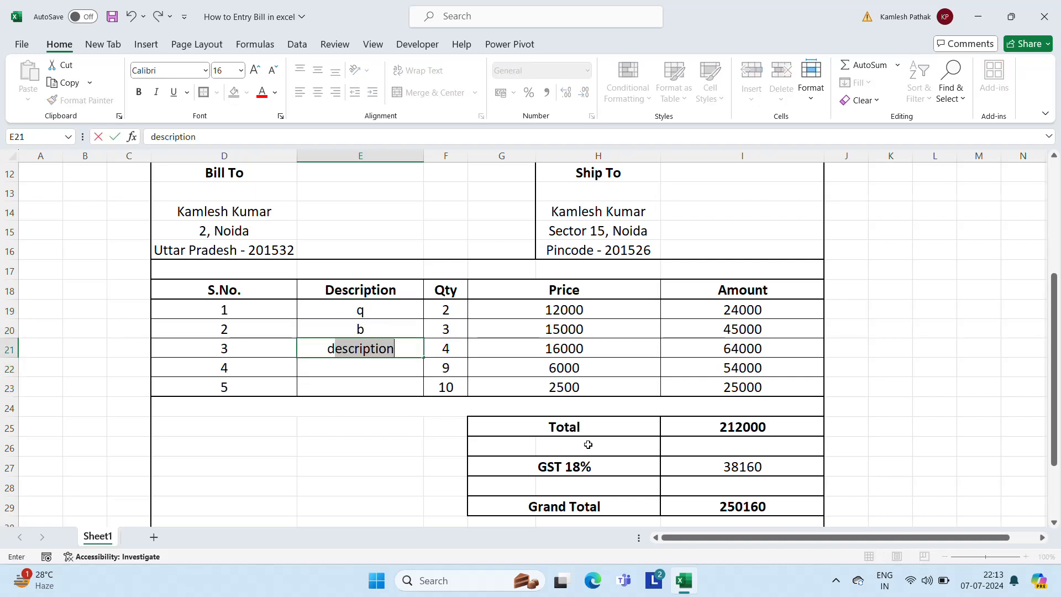
key(Return)
text(t)
key(Return)
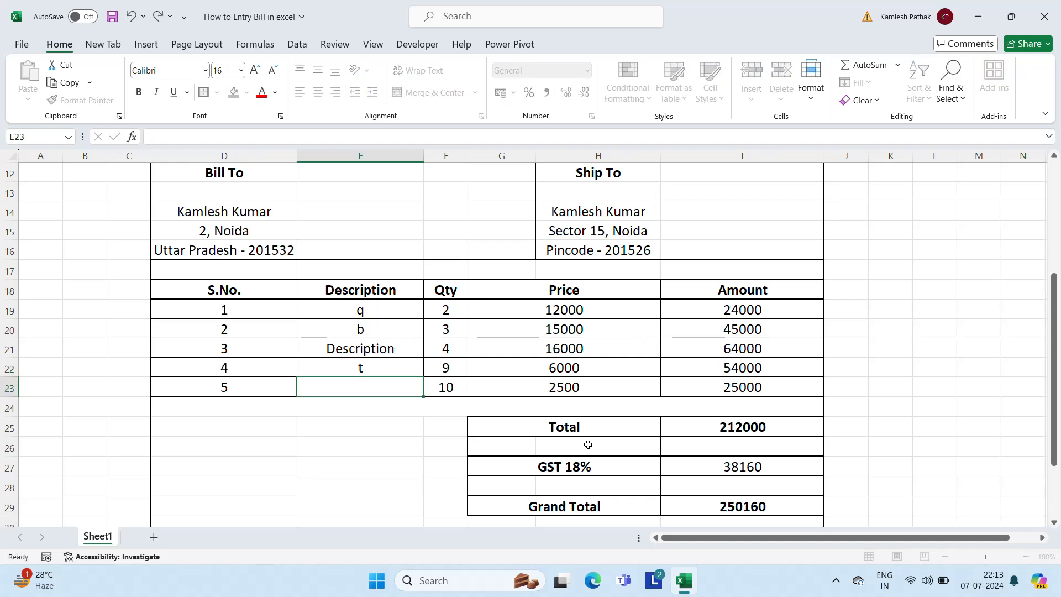
text(t)
key(Return)
key(Up)
key(Up)
key(Up)
key(Up)
key(Up)
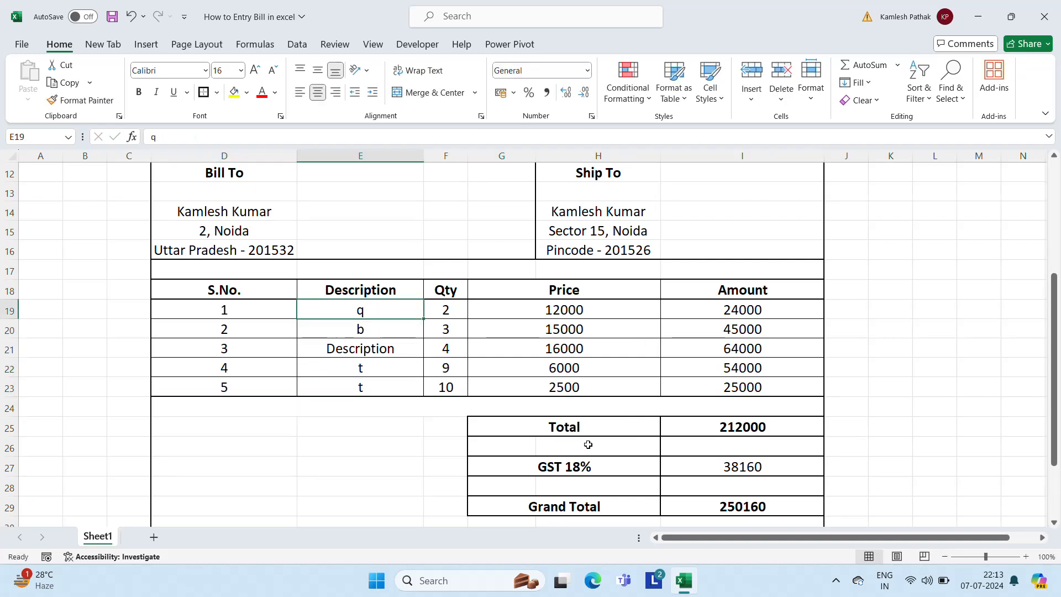
key(Right)
key(Right)
text(5)
key(Return)
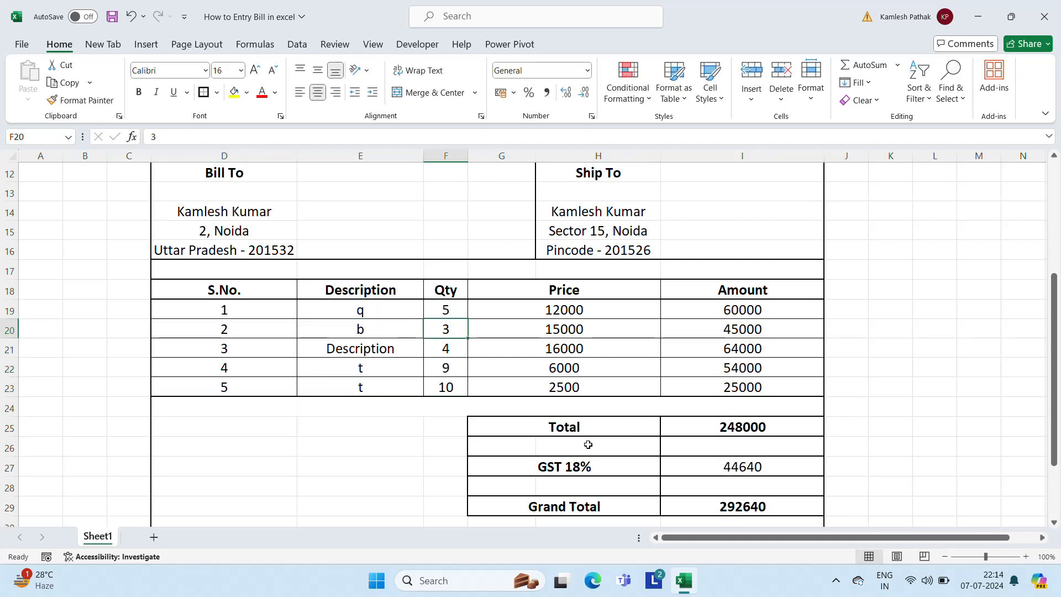
text(3)
key(Return)
text(4)
key(Return)
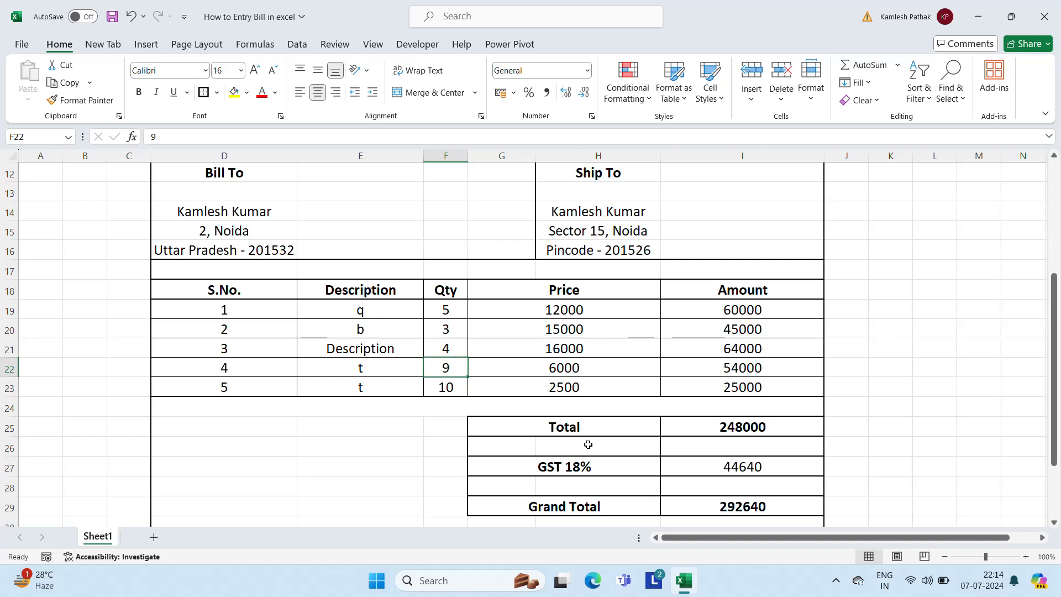
text(5)
key(Return)
text(9)
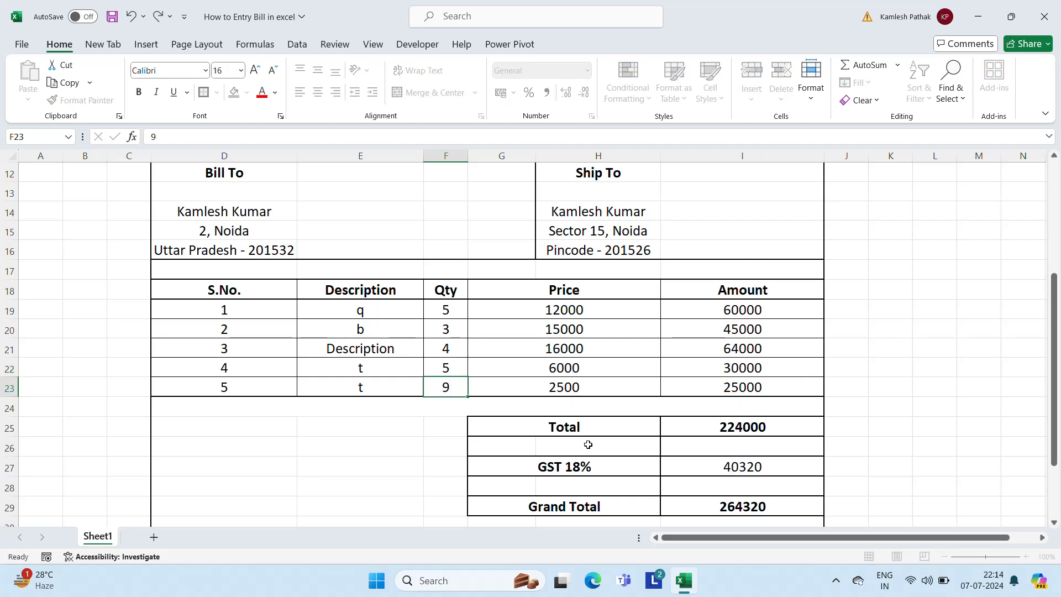
key(Return)
key(Right)
key(Right)
key(Right)
key(Right)
key(Right)
key(ctrl+z)
key(ctrl+z)
key(ctrl+z)
key(ctrl+z)
key(ctrl+z)
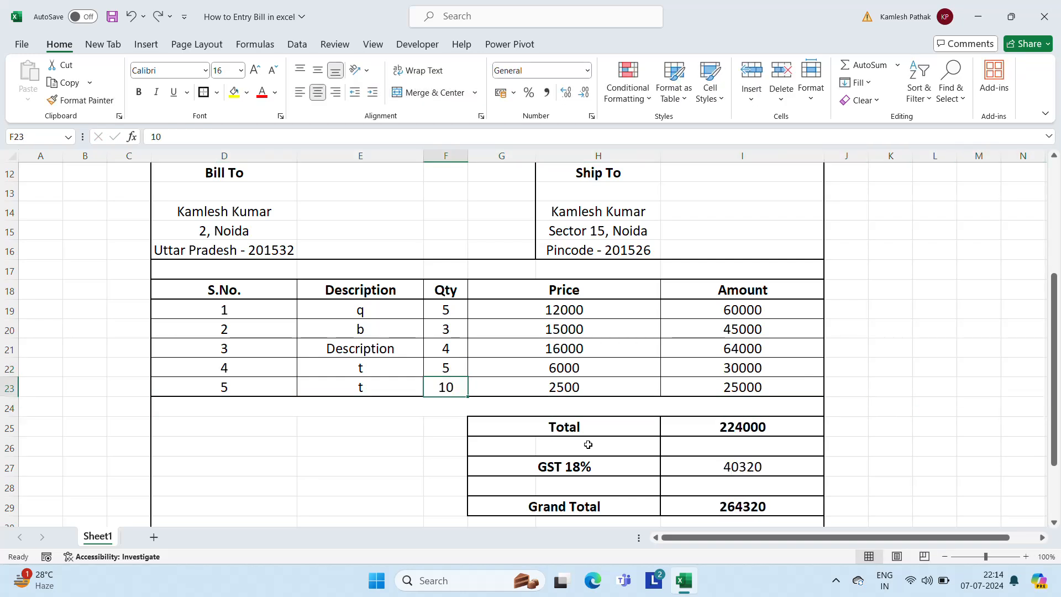
key(ctrl+z)
key(ctrl+z)
key(ctrl+z)
key(ctrl+z)
key(ctrl+z)
key(ctrl+z)
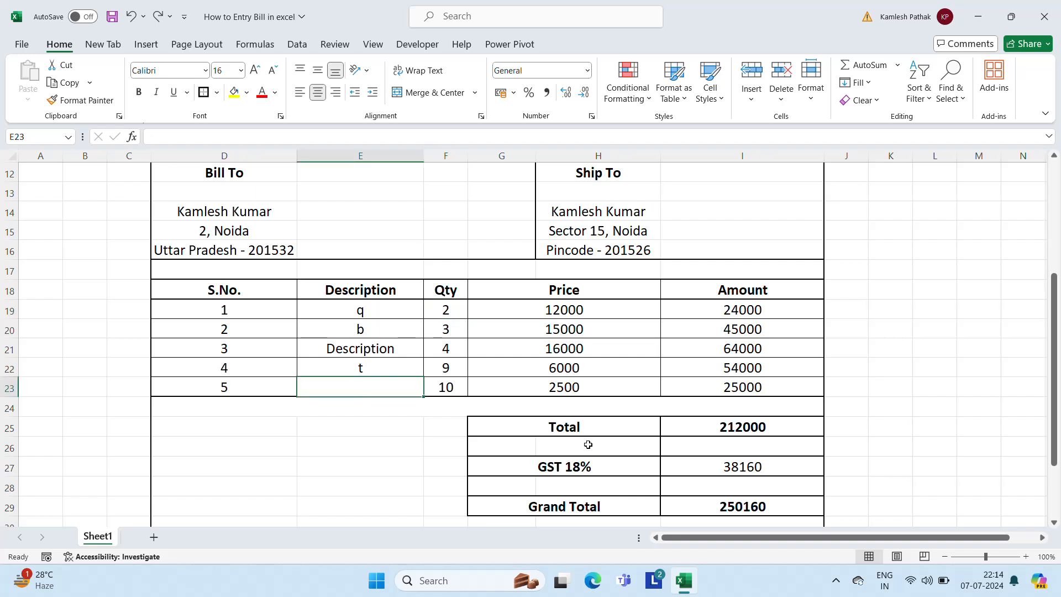
key(Down)
key(Down)
key(Down)
key(Down)
key(Down)
key(Down)
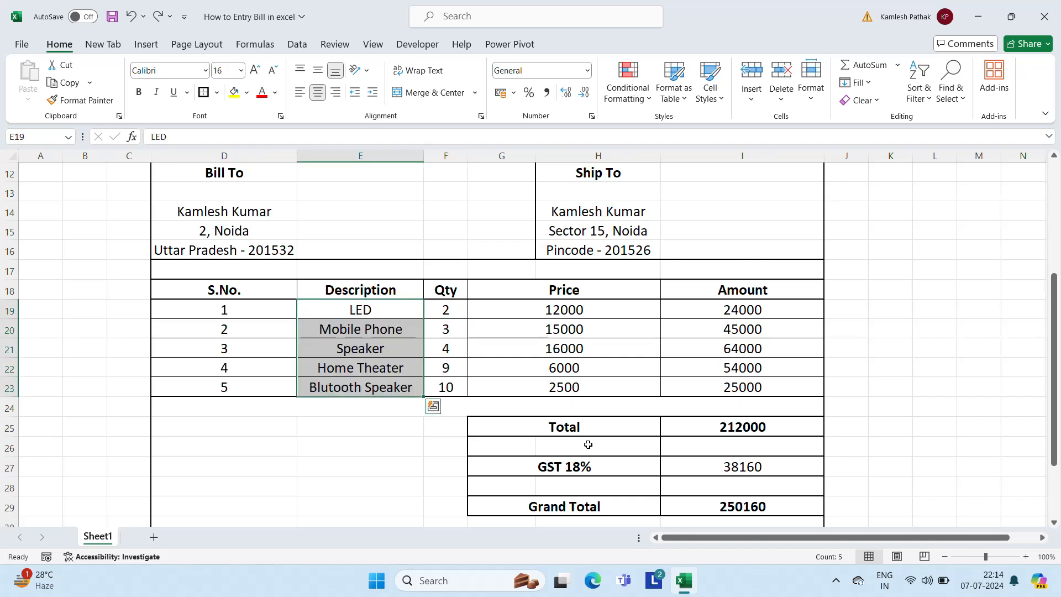
key(Down)
key(Down)
key(Down)
key(Down)
key(Down)
key(Down)
key(Down)
key(Down)
key(Down)
key(Down)
key(Down)
key(Down)
key(Down)
key(Down)
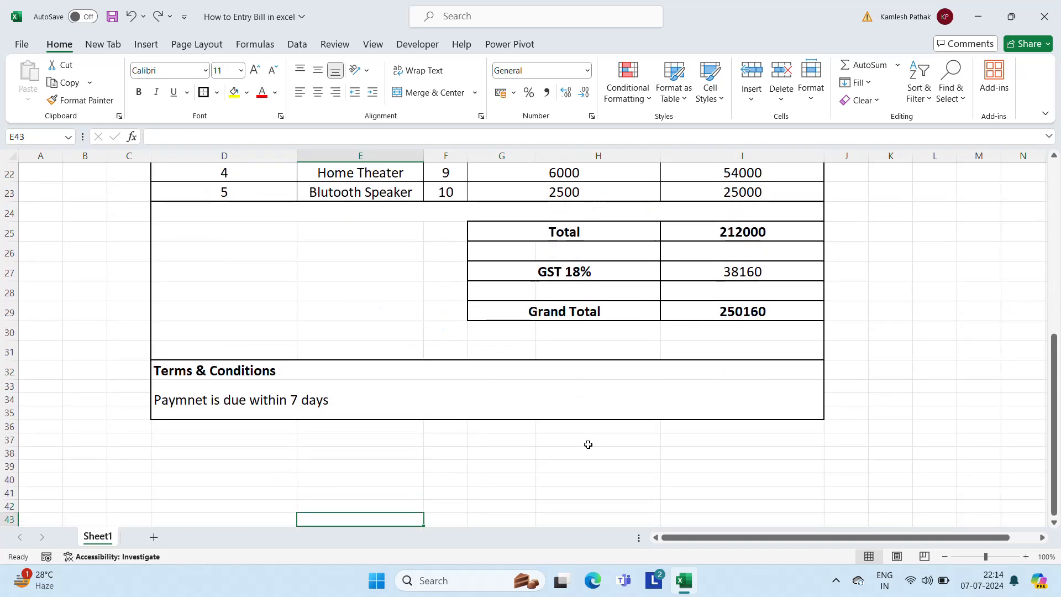
key(Up)
key(Up)
key(Up)
key(Up)
key(Up)
key(Up)
key(Up)
key(Up)
key(Up)
key(Up)
key(Up)
key(Up)
key(Up)
key(Up)
key(Up)
key(Up)
key(Up)
key(Up)
key(Up)
key(Up)
key(Up)
key(Up)
key(Up)
key(Up)
key(Up)
key(Up)
key(Up)
key(Up)
key(Up)
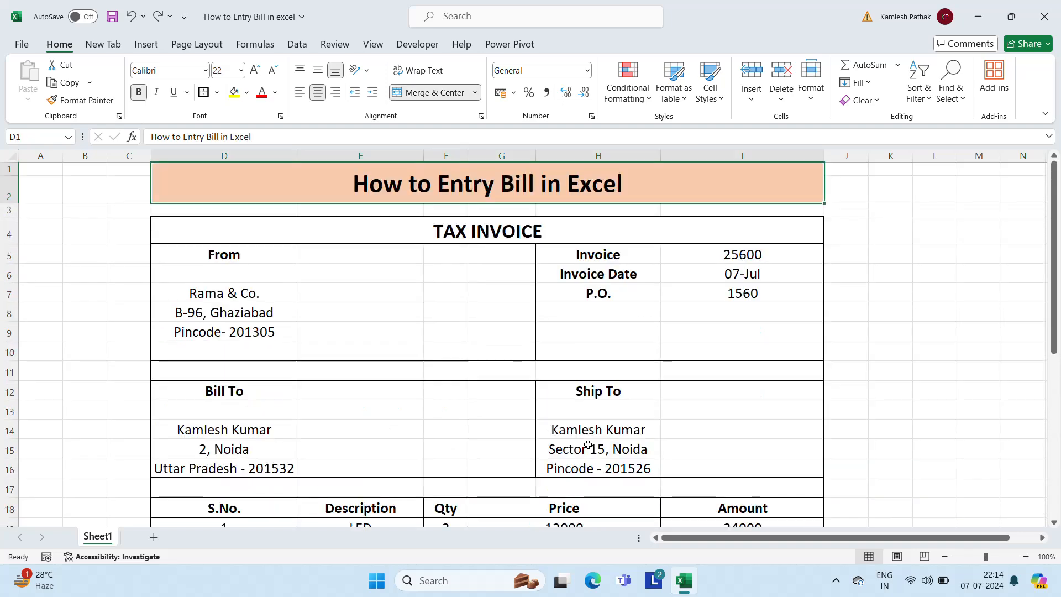
Select the invoice range D4:I35 and open its print preview with Ctrl+P
key(Down)
key(Down)
key(shift+Down)
key(shift+Down)
key(shift+Down)
key(shift+Down)
key(shift+Down)
key(shift+Down)
key(shift+Down)
key(shift+Down)
key(shift+Down)
key(shift+Down)
key(shift+Down)
key(shift+Down)
key(shift+Down)
key(shift+Down)
key(shift+Down)
key(shift+Down)
key(shift+Down)
key(shift+Down)
key(shift+Down)
key(shift+Down)
key(shift+Down)
key(shift+Down)
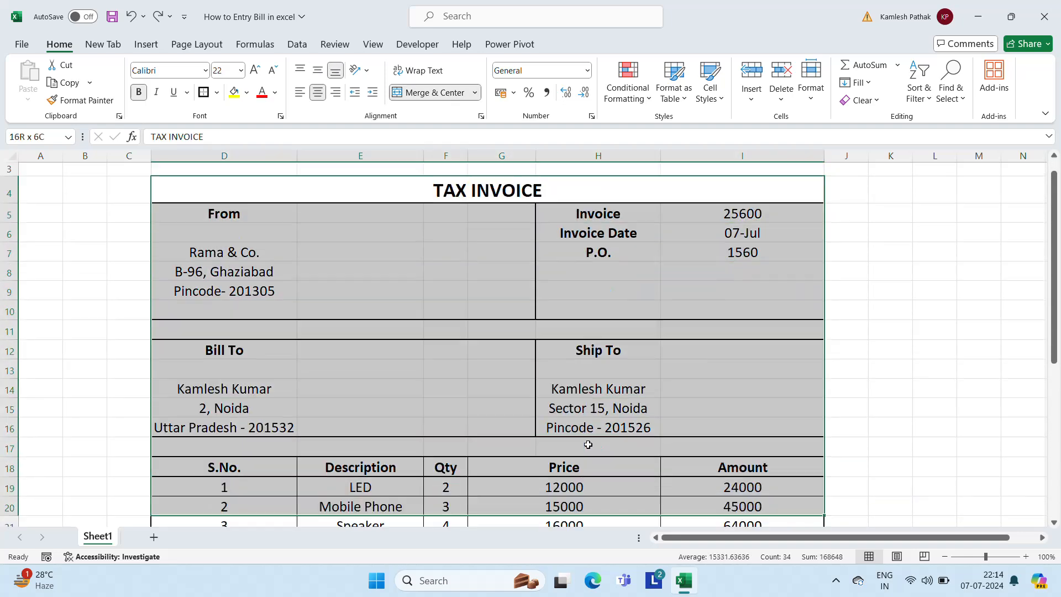
key(shift+Up)
key(shift+Up)
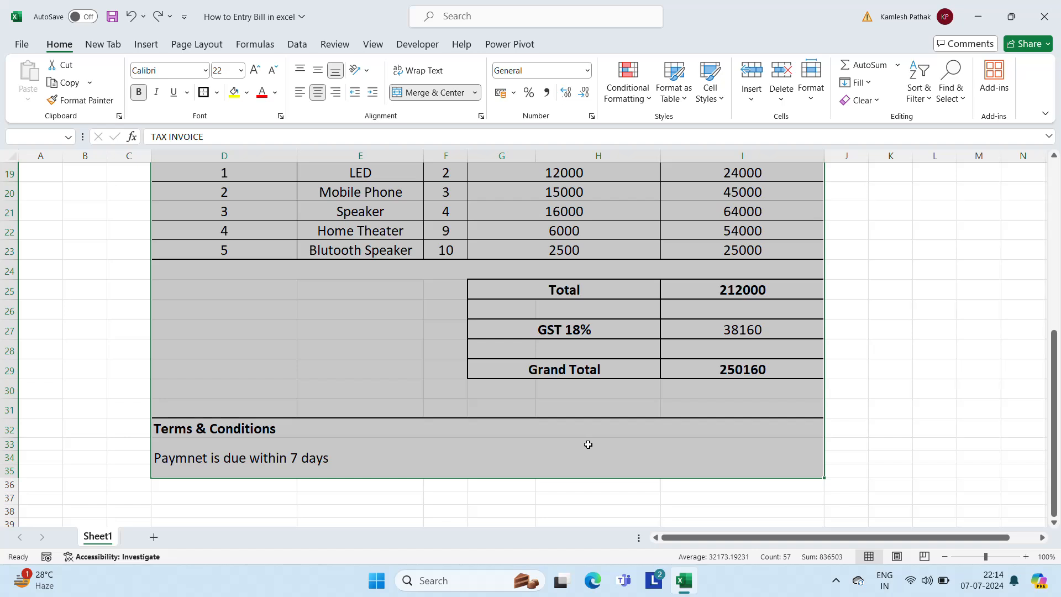
key(ctrl+p)
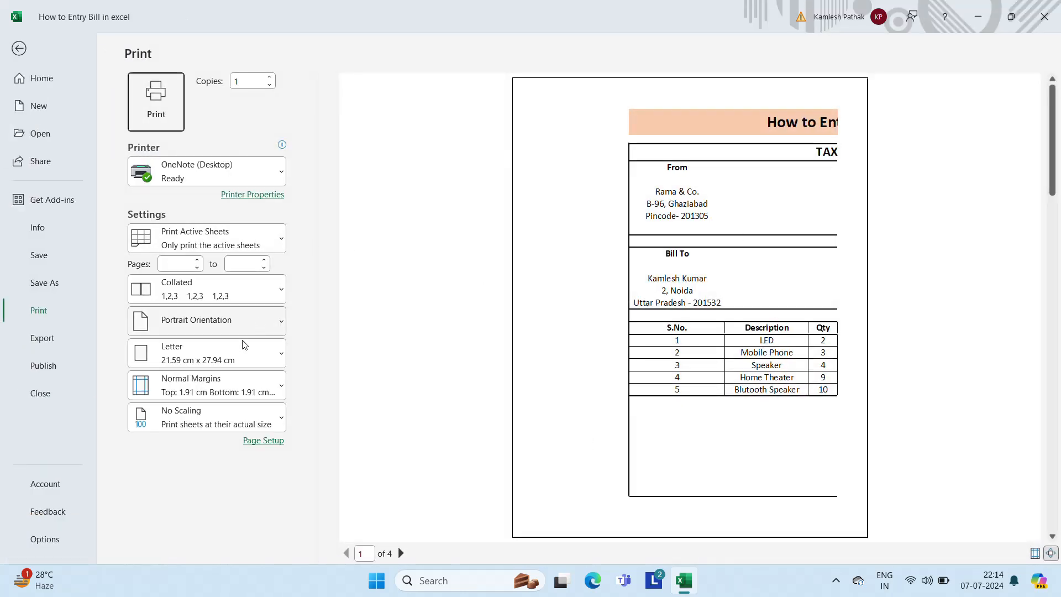
Set print scaling to Fit Sheet on One Page and return to the worksheet
click(216, 420)
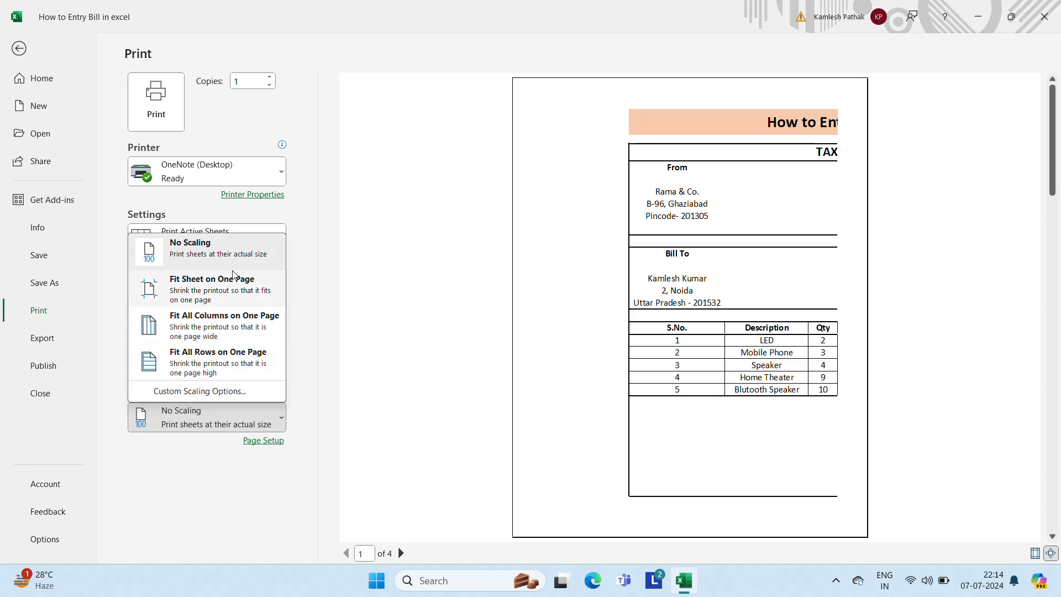
click(204, 290)
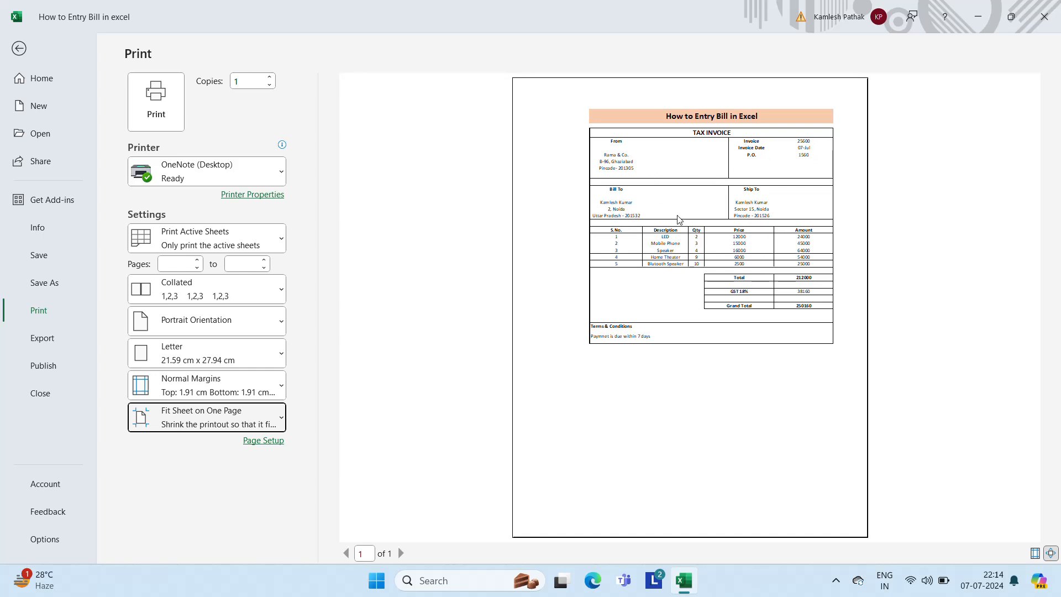
key(Escape)
click(308, 268)
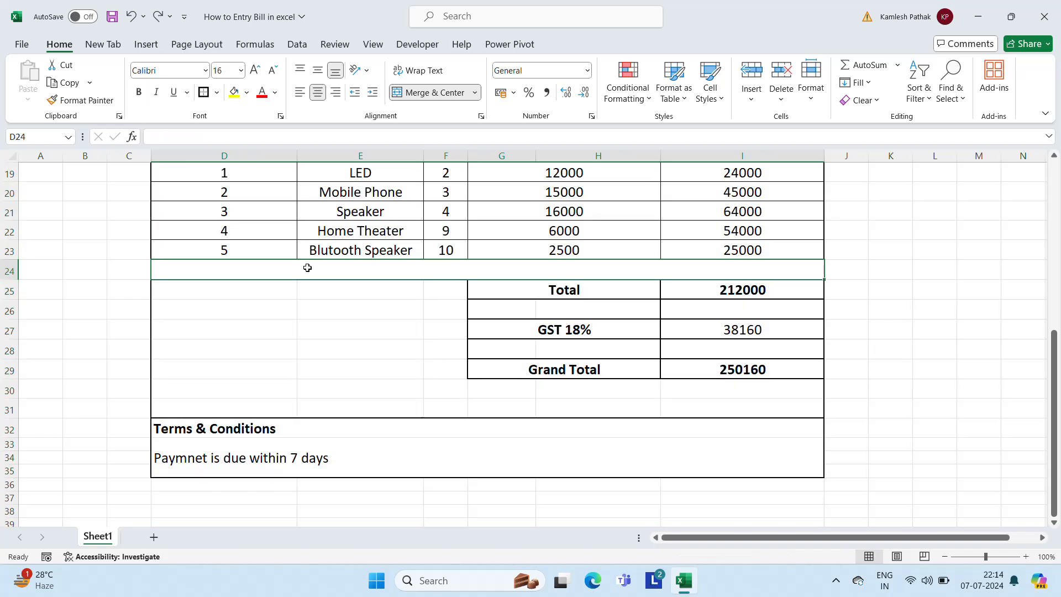
key(Up)
key(Up)
key(Up)
key(Up)
key(Up)
key(Up)
key(Up)
key(Up)
key(Up)
key(Up)
key(Up)
key(Up)
key(Up)
key(Up)
key(Up)
key(Up)
key(Up)
key(Up)
key(Up)
key(Up)
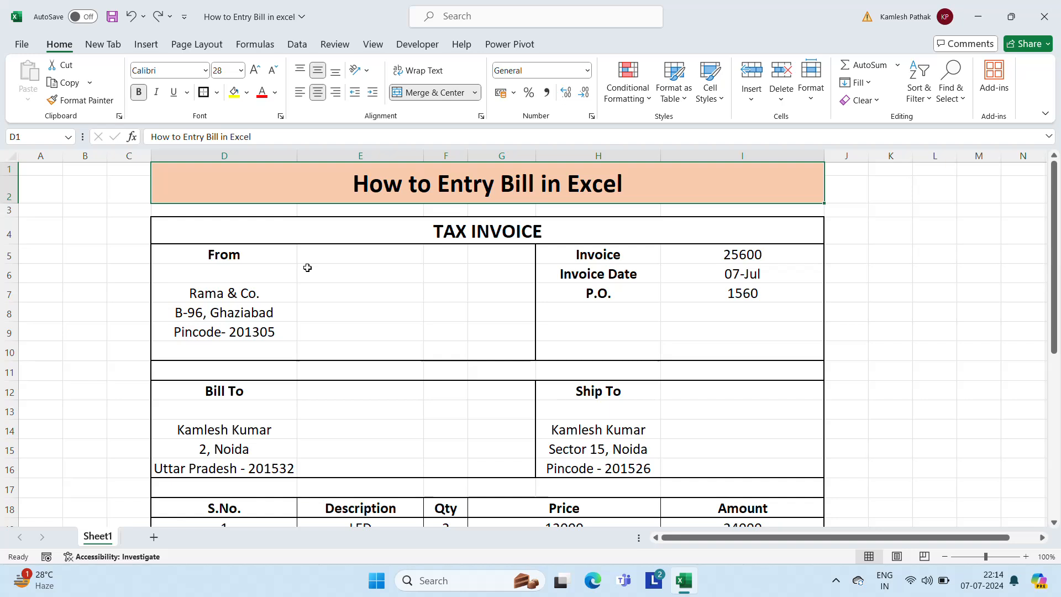
click(230, 249)
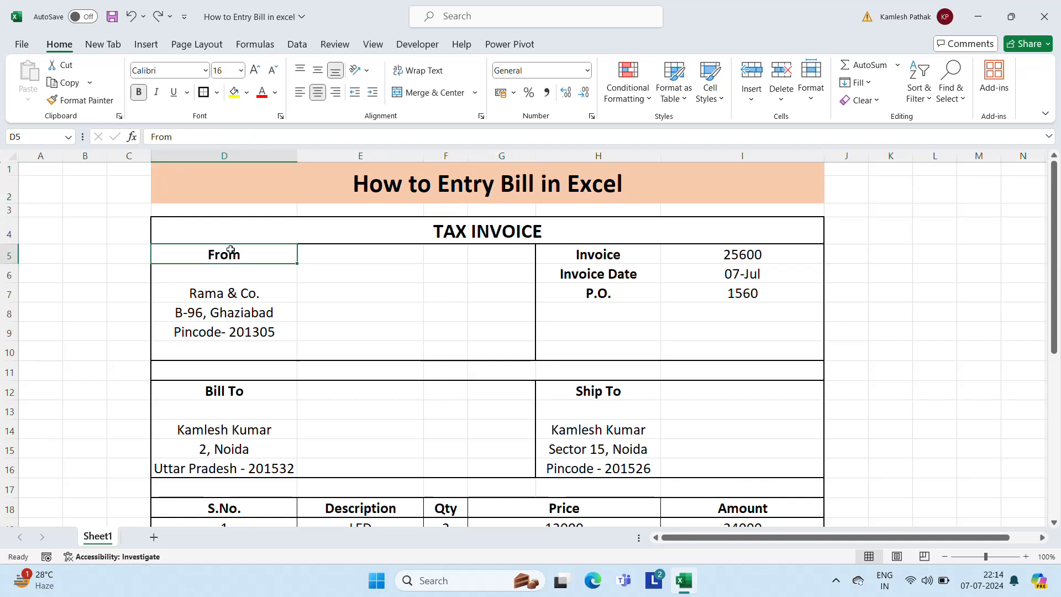
key(Right)
key(Right)
key(Right)
key(Right)
key(Down)
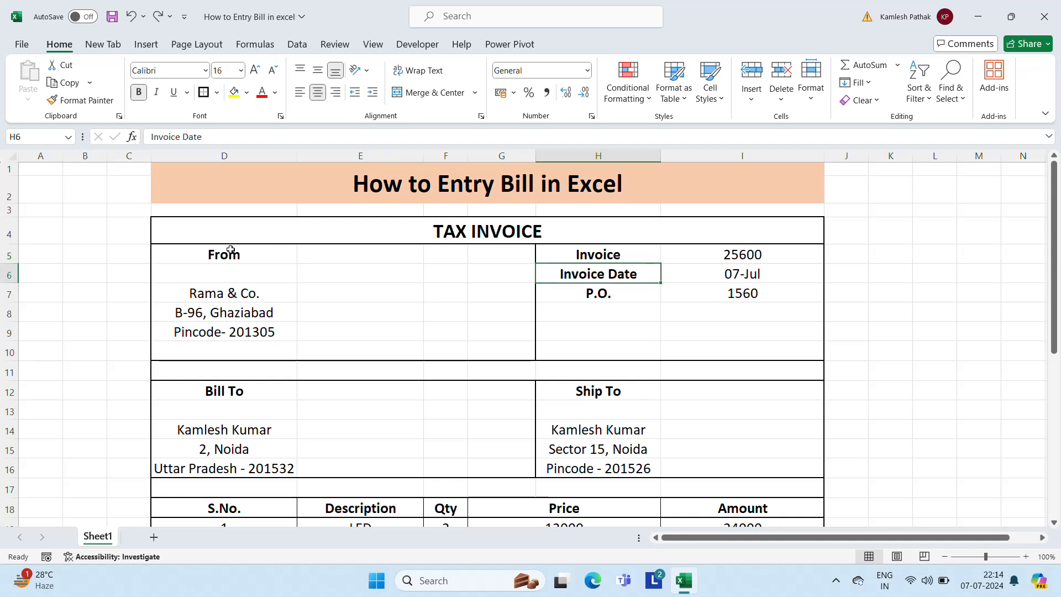
key(Down)
key(Down)
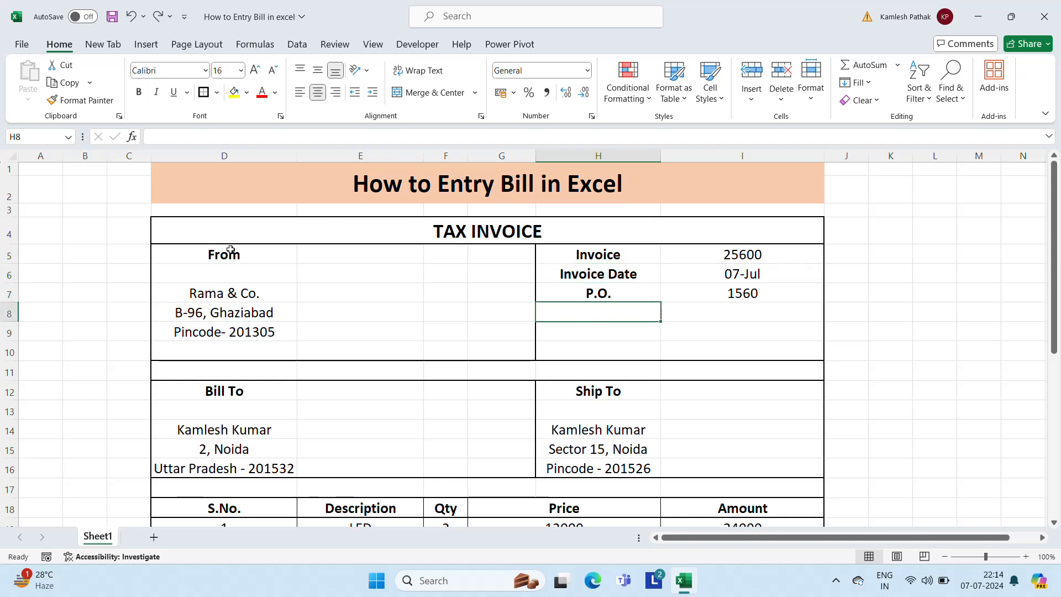
key(Down)
key(Down)
key(Down)
key(Down)
key(Left)
key(Left)
key(Left)
key(Left)
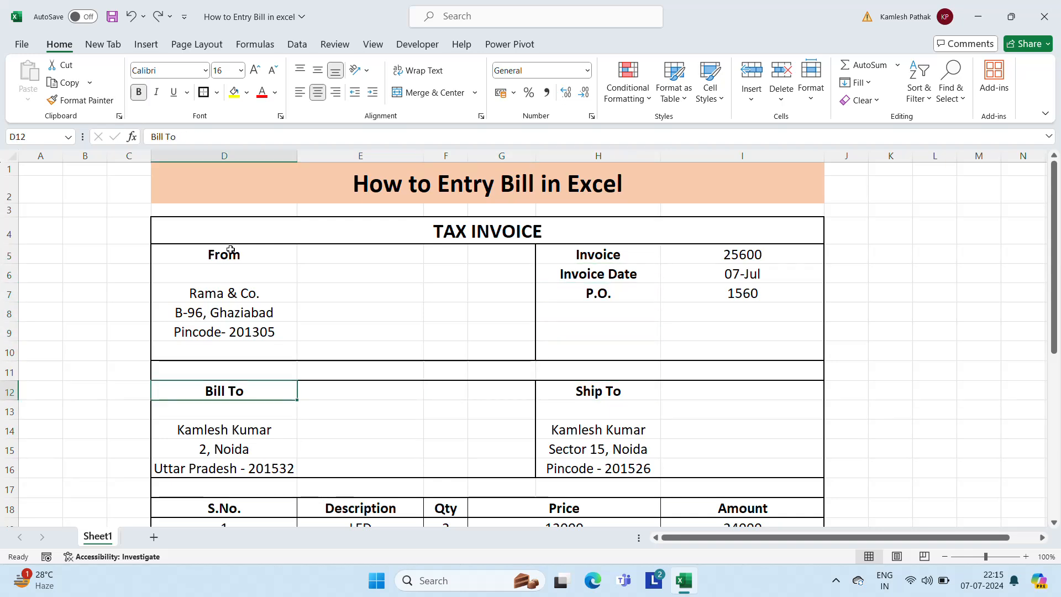
key(Down)
key(Down)
key(Down)
key(Down)
key(Up)
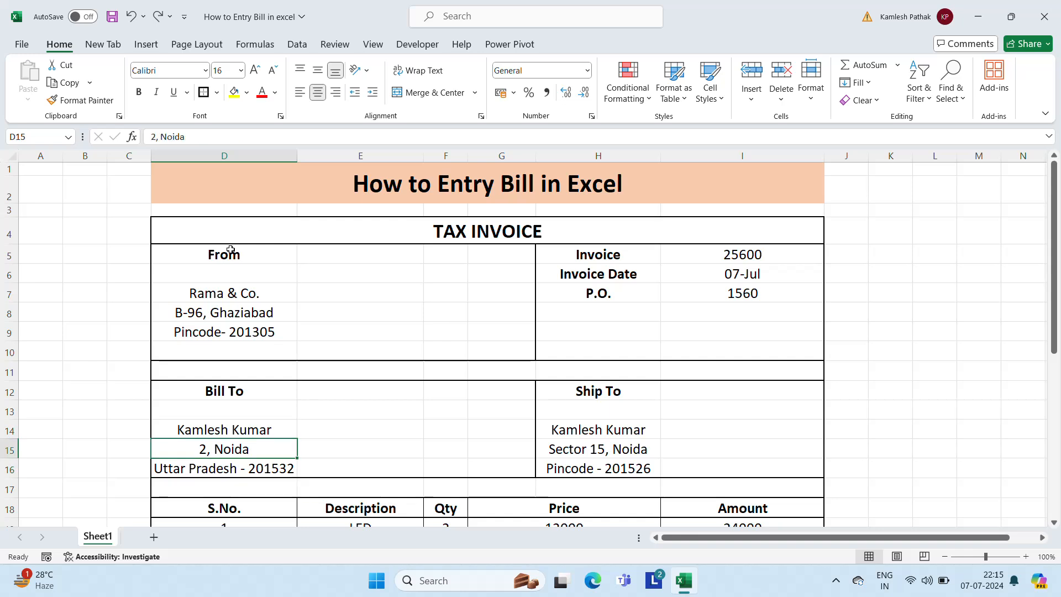
key(Right)
key(Right)
key(Right)
key(Right)
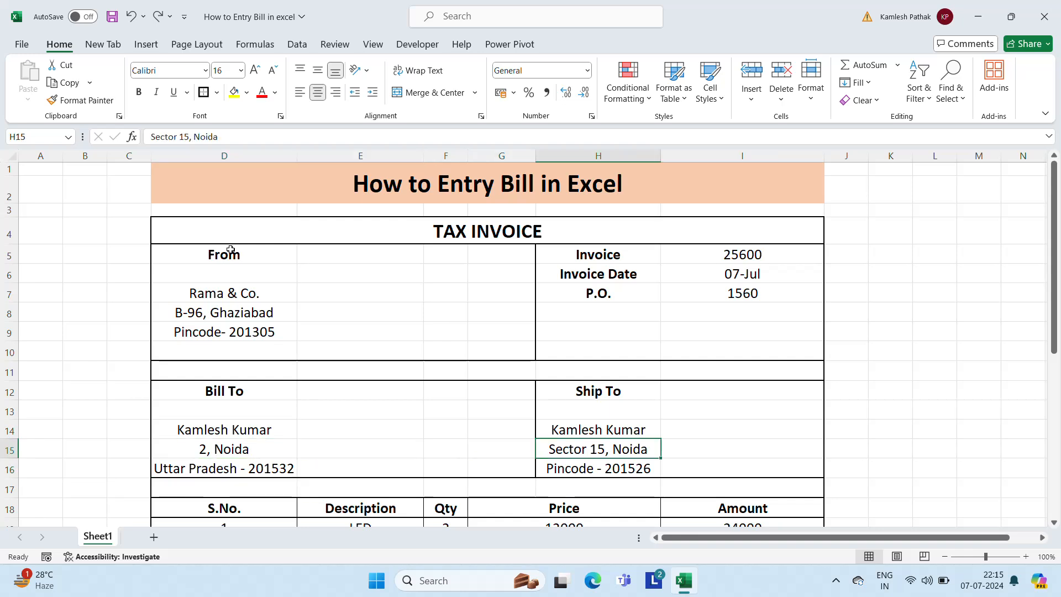
key(Right)
key(Left)
key(Up)
key(Down)
scroll(231, 250, down, 4)
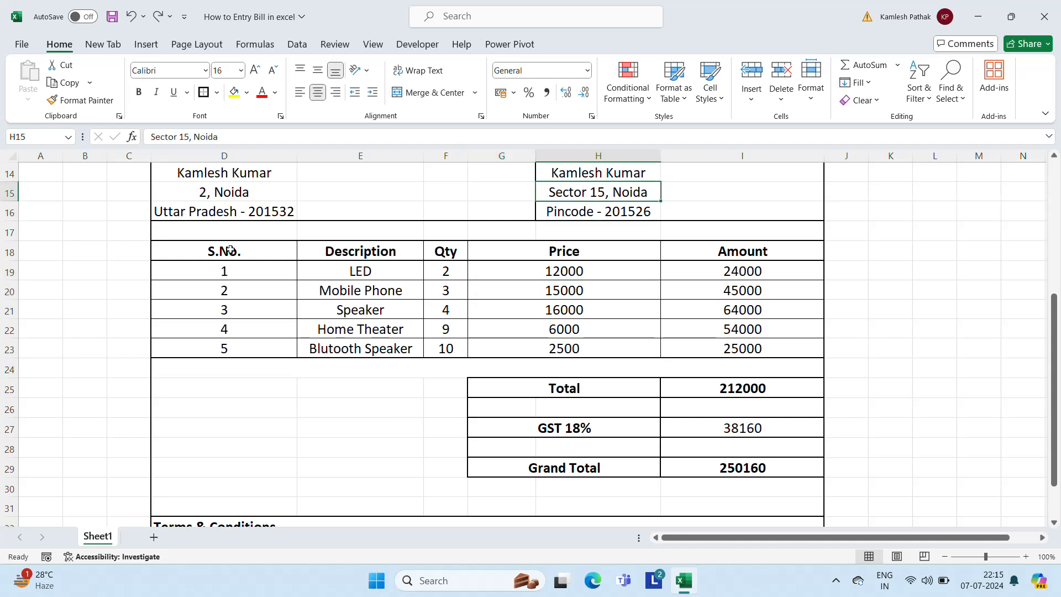
key(Down)
key(Down)
key(Down)
key(Left)
key(Left)
key(Left)
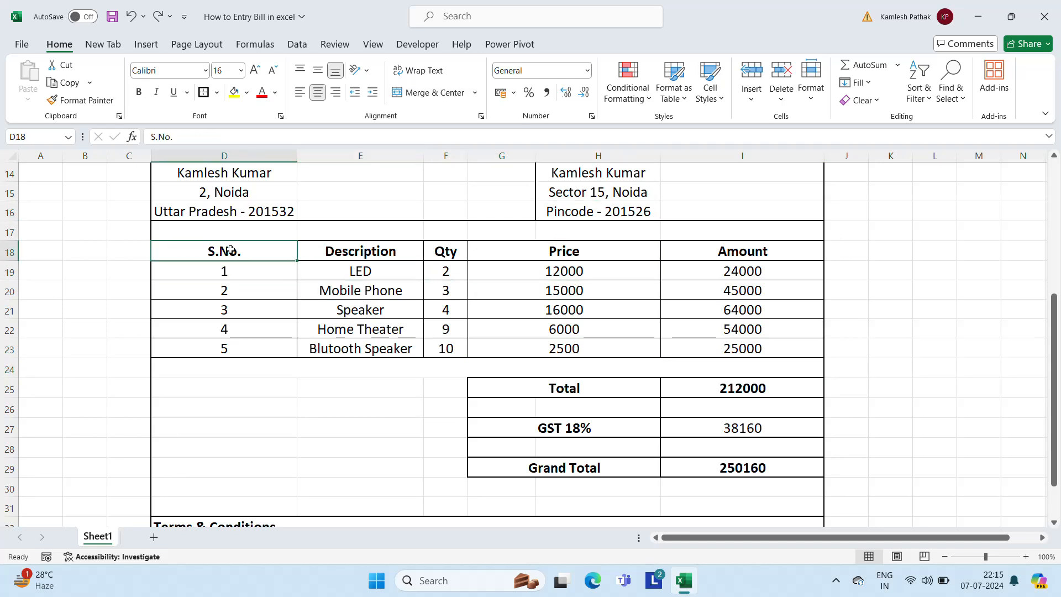
key(Right)
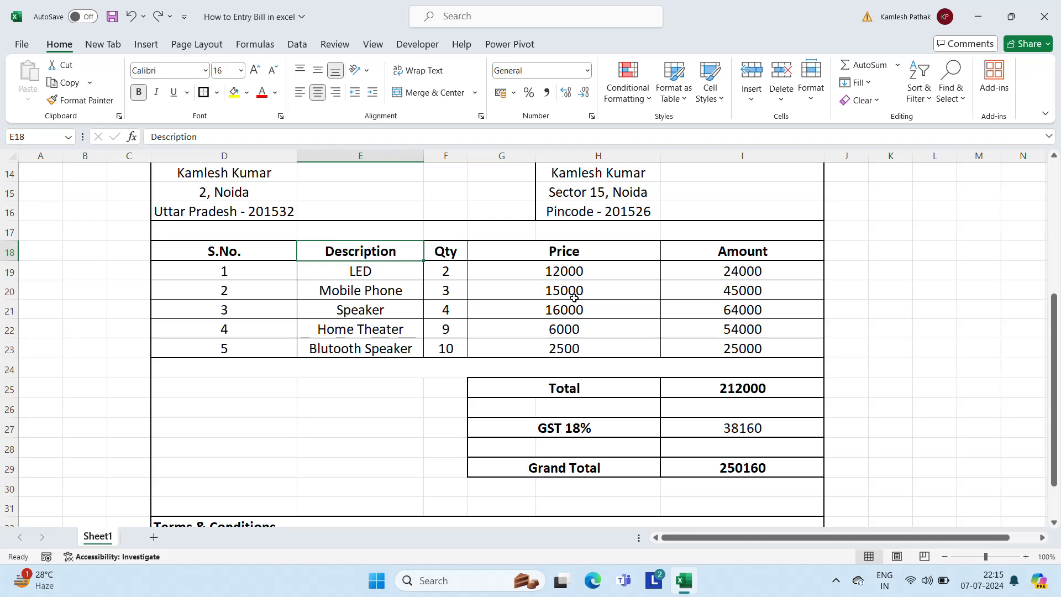
click(768, 278)
key(Down)
key(Down)
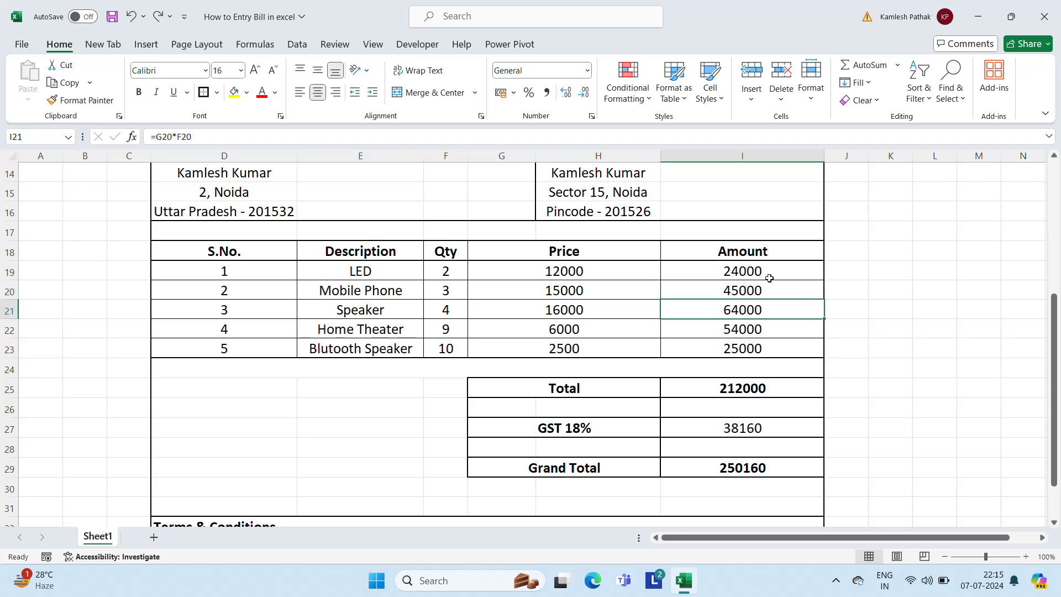
key(Down)
key(Down)
key(Down)
key(Down)
key(Down)
key(Down)
key(Down)
key(Down)
key(Down)
key(Down)
key(Down)
key(Down)
key(Down)
key(Down)
key(Down)
key(Down)
key(Up)
key(Up)
key(Up)
key(Up)
key(Up)
key(Up)
key(Up)
key(Up)
key(Up)
key(Up)
key(Up)
key(Up)
key(Up)
key(Up)
key(Down)
key(Down)
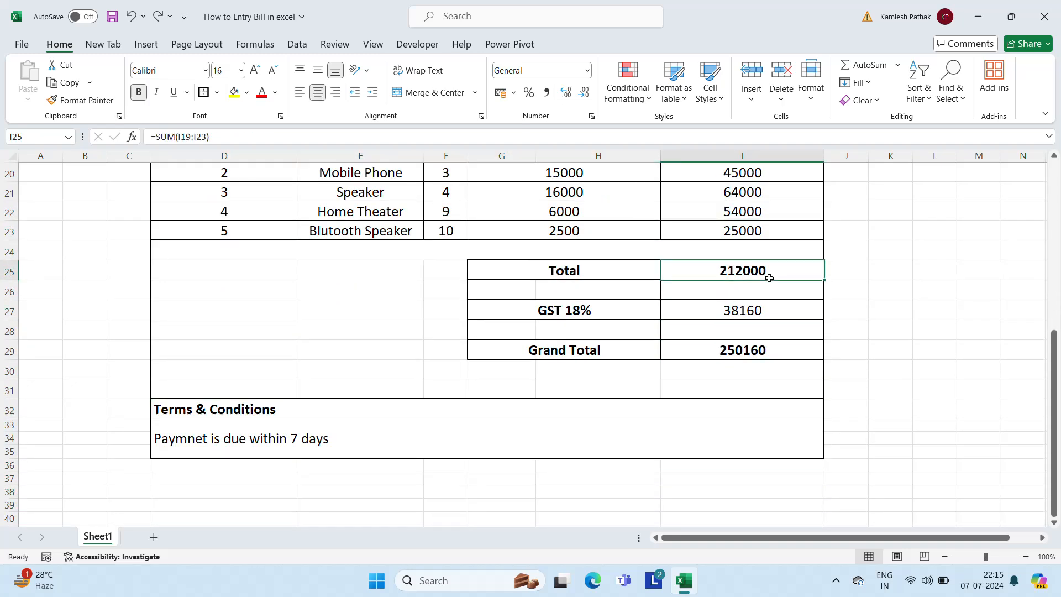
key(Down)
key(Down)
key(Left)
key(Left)
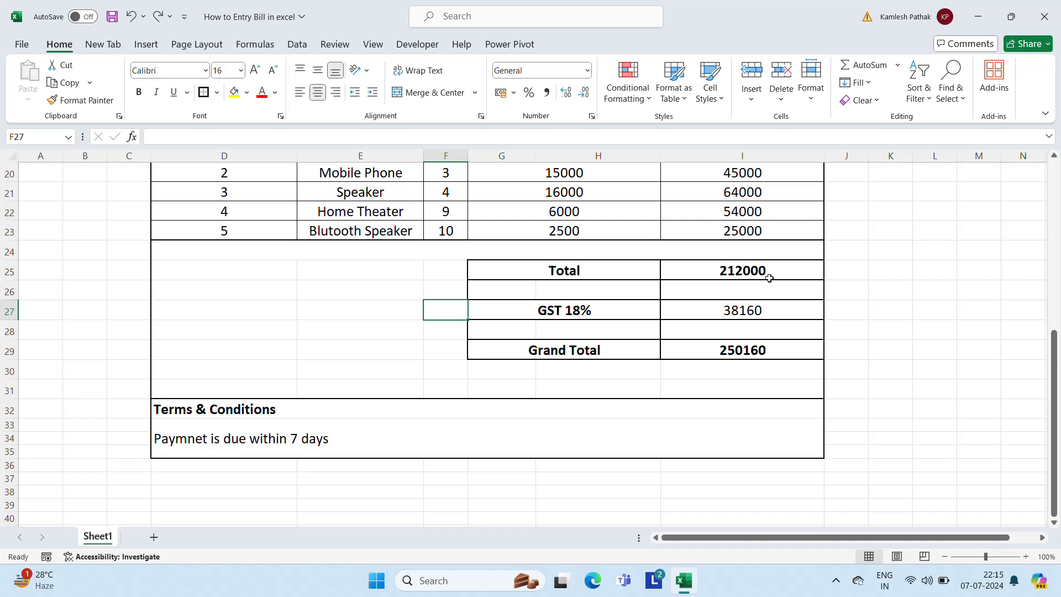
key(Right)
key(Right)
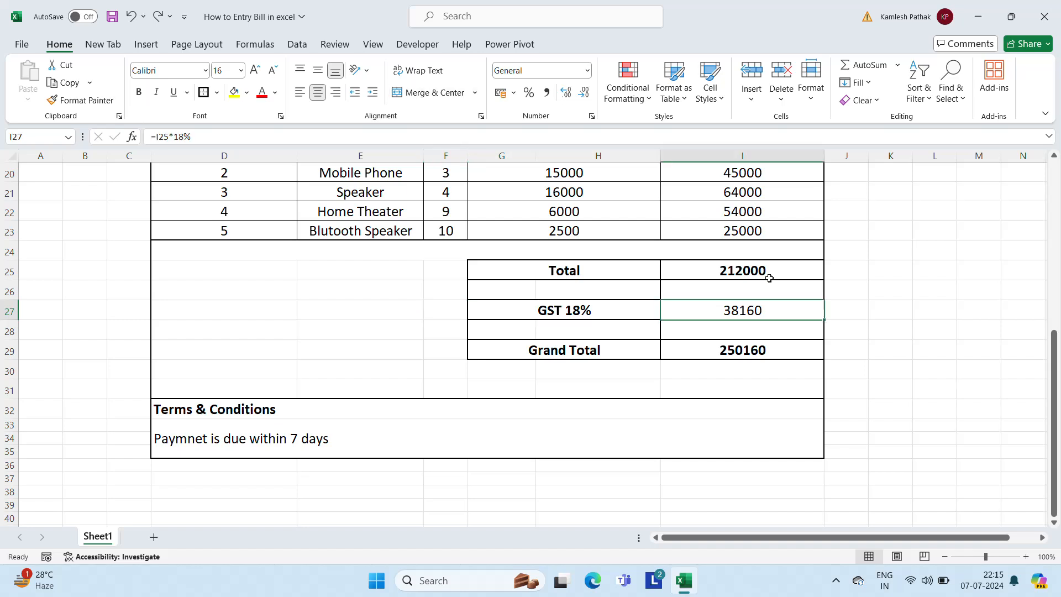
key(Down)
key(Down)
key(Up)
key(Up)
key(Down)
key(Down)
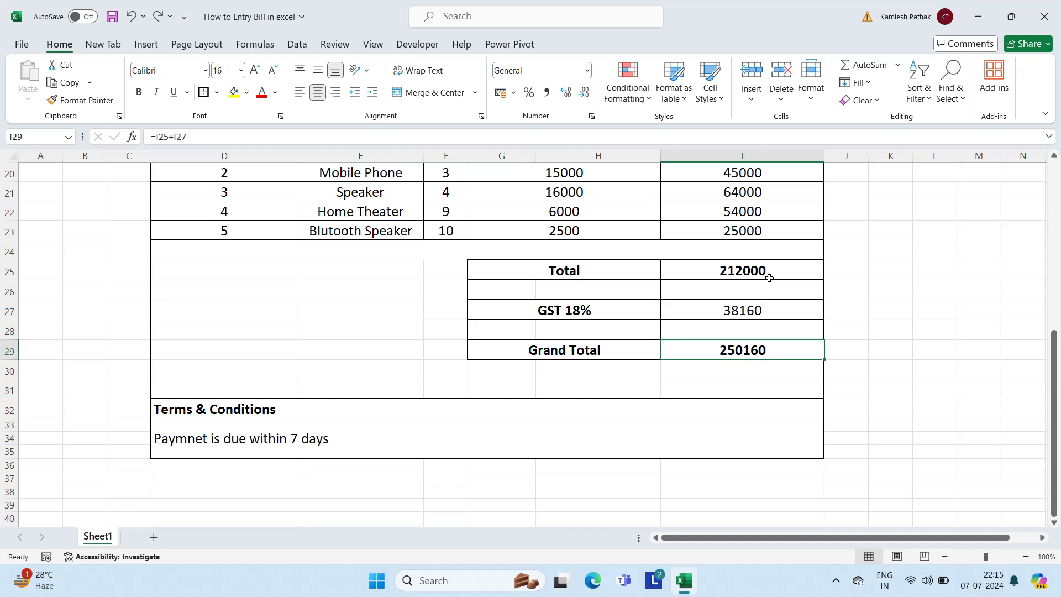
key(Down)
key(Up)
key(Up)
key(Up)
key(Up)
key(Up)
key(Down)
key(Down)
key(Down)
key(Down)
key(Down)
key(Down)
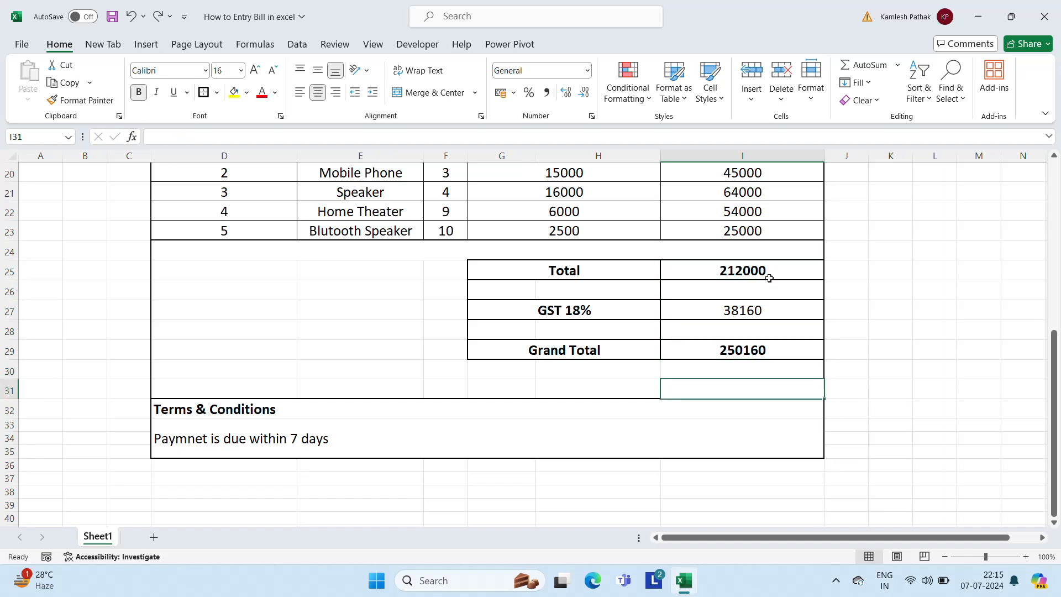
key(Down)
key(Down)
key(Down)
key(Down)
key(Down)
key(Down)
key(Down)
key(Down)
key(Down)
key(Down)
key(Up)
key(Up)
key(Up)
key(Up)
key(Up)
key(Up)
key(Up)
key(Up)
key(Up)
key(Up)
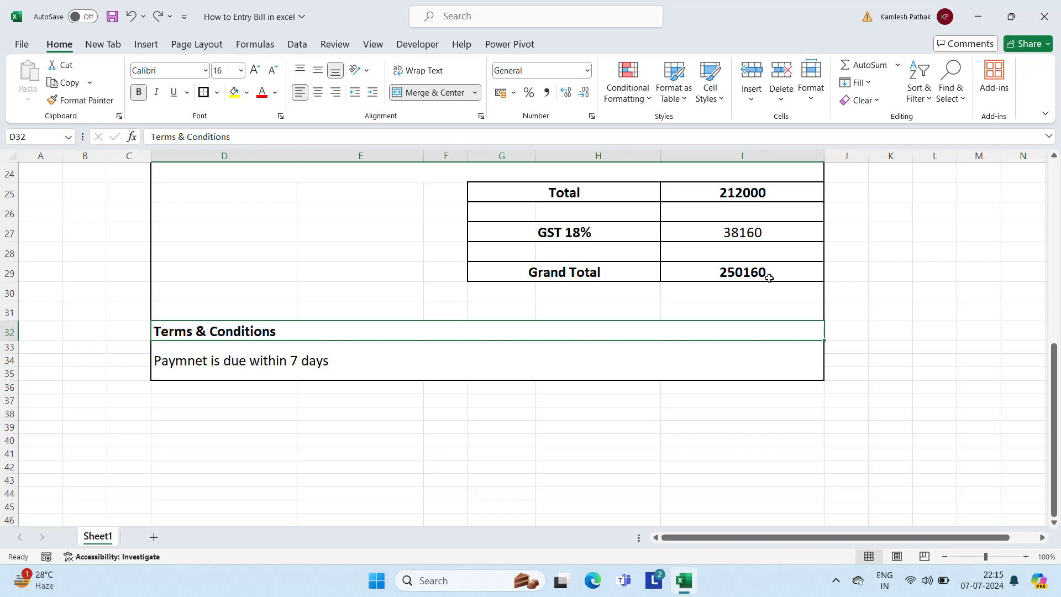
Move from E36 back up the invoice and show the taskbar's hidden tray icons
click(341, 388)
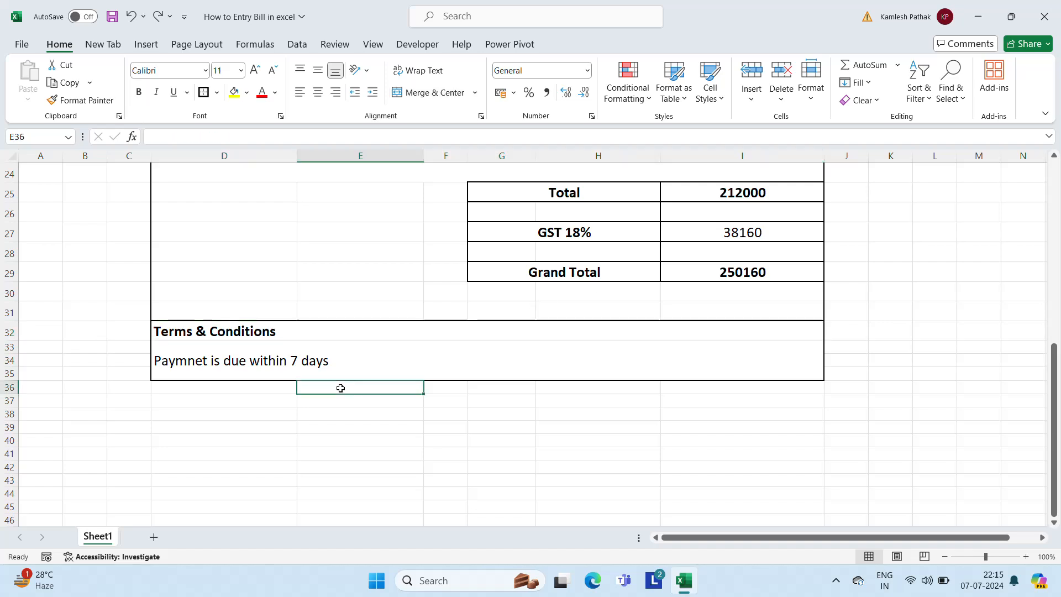
key(Up)
key(Up)
key(Up)
key(Up)
key(Up)
key(Up)
key(Up)
key(Up)
key(Up)
key(Up)
key(Up)
key(Up)
key(Up)
key(Up)
key(Up)
key(Up)
key(Up)
key(Up)
key(Up)
key(Up)
key(Up)
key(Up)
key(Up)
key(Up)
key(Up)
key(Up)
key(Up)
key(Up)
key(Up)
key(Up)
key(Up)
key(Up)
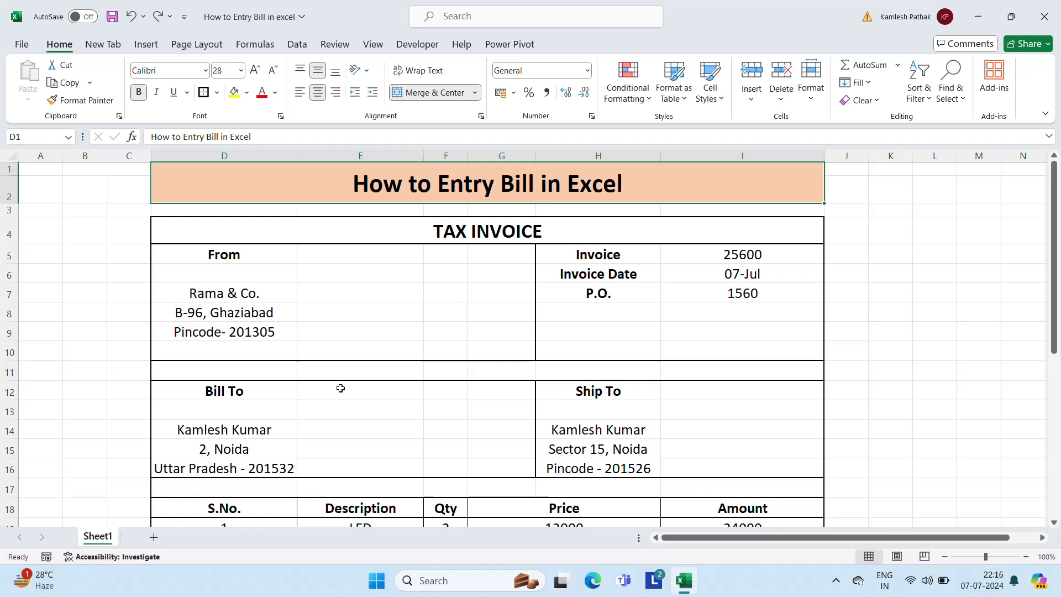
click(835, 580)
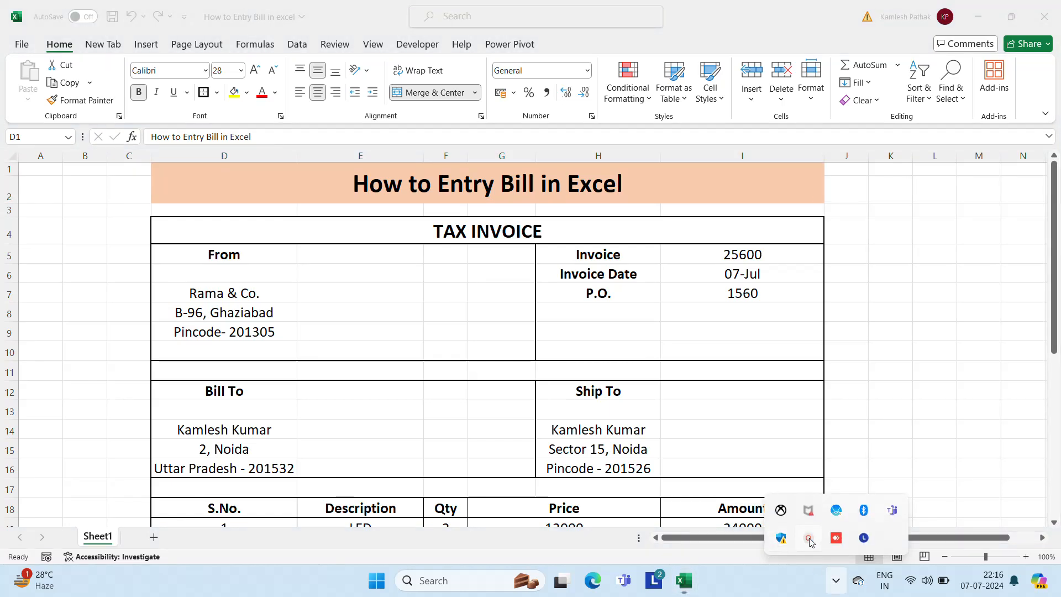